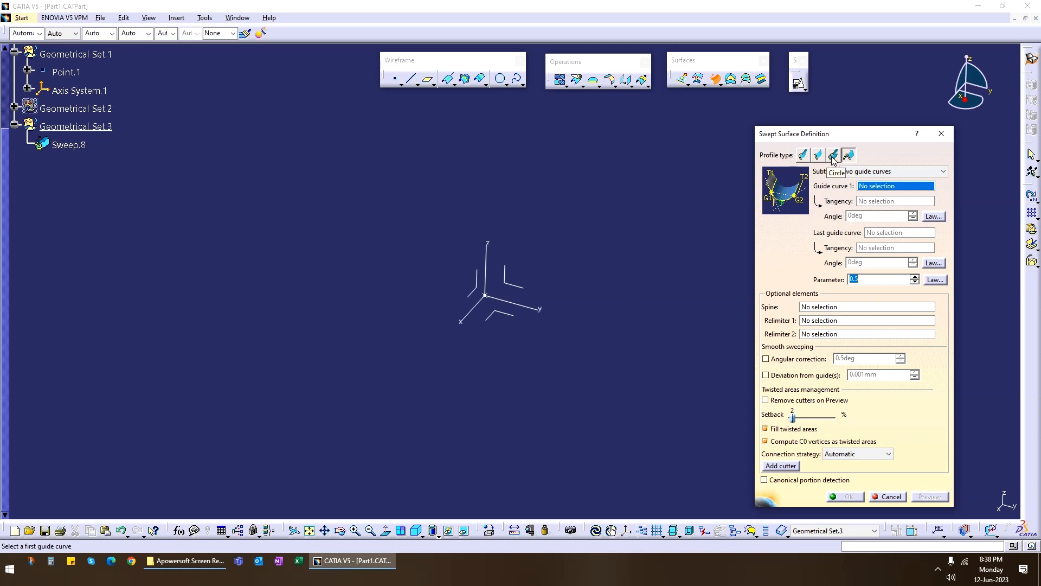
Set the swept surface's profile type to Circle with the Three guides subtype.
{"action": "left_click", "coordinate": [833, 157]}
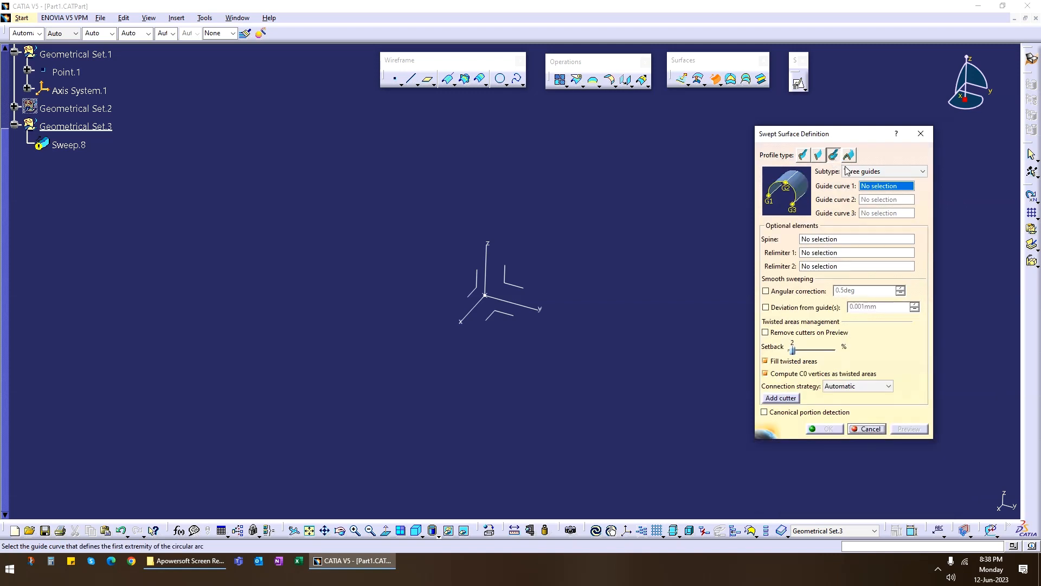
{"action": "left_click", "coordinate": [848, 170]}
{"action": "left_click", "coordinate": [844, 171]}
Create a point on the axis system's YZ plane at about H 19.5 mm and V 12.3 mm.
{"action": "middle_click_drag", "start_coordinate": [541, 332], "coordinate": [420, 369]}
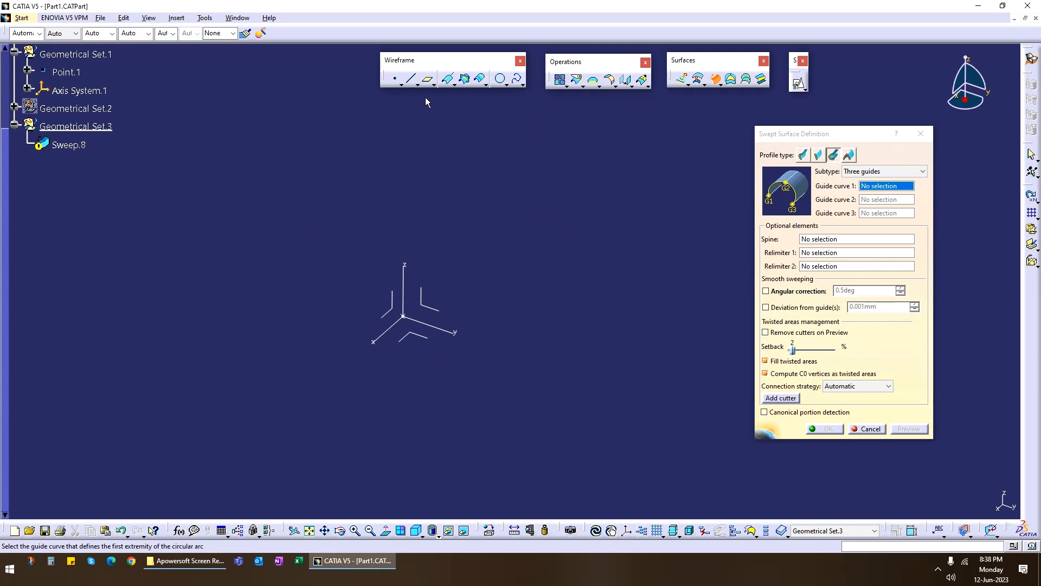
{"action": "left_click", "coordinate": [395, 79]}
{"action": "left_click", "coordinate": [511, 286]}
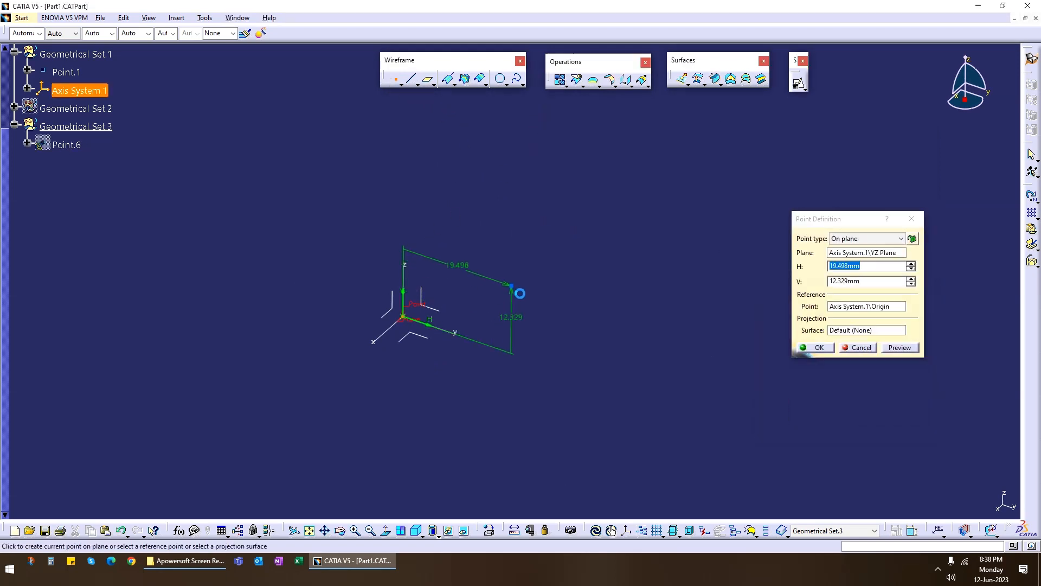
{"action": "key", "text": "Return"}
Create a Point-Direction line from the new point, using the YZ plane as direction and an end length of 50 mm.
{"action": "left_click", "coordinate": [412, 81]}
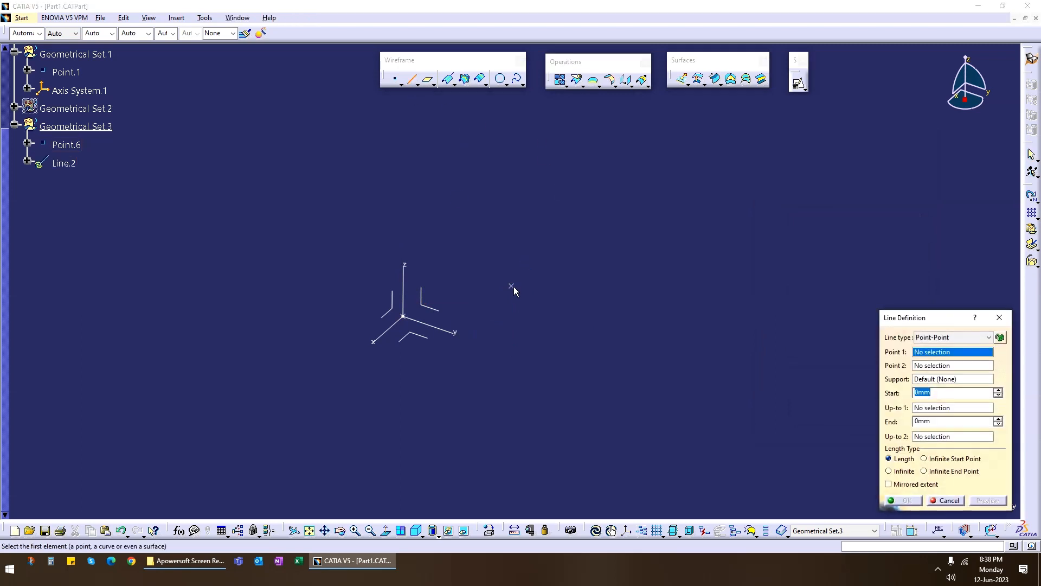
{"action": "left_click", "coordinate": [512, 286]}
{"action": "left_click", "coordinate": [431, 315]}
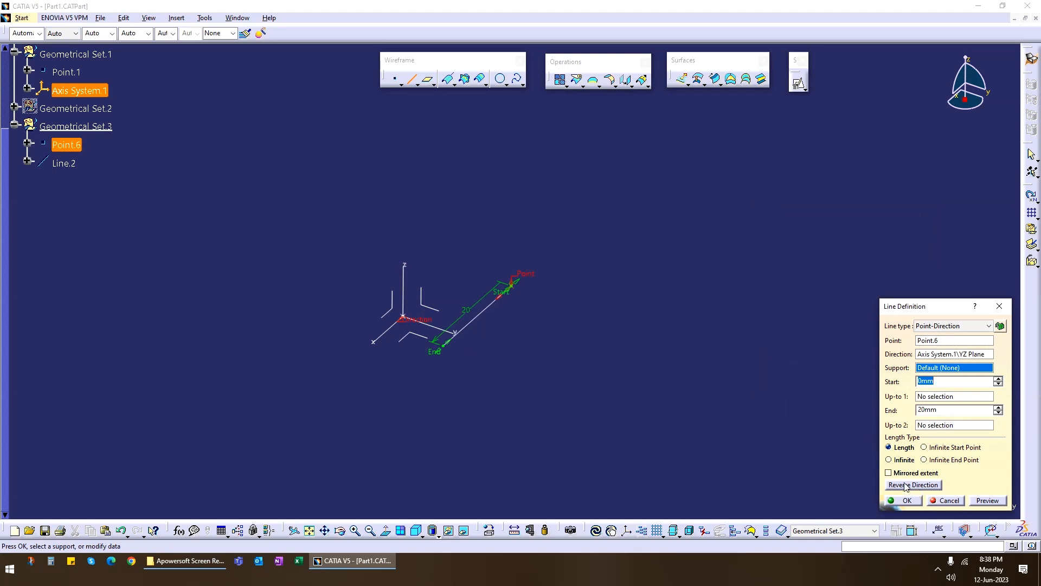
{"action": "double_click", "coordinate": [949, 409]}
{"action": "type", "text": "50"}
{"action": "key", "text": "Return"}
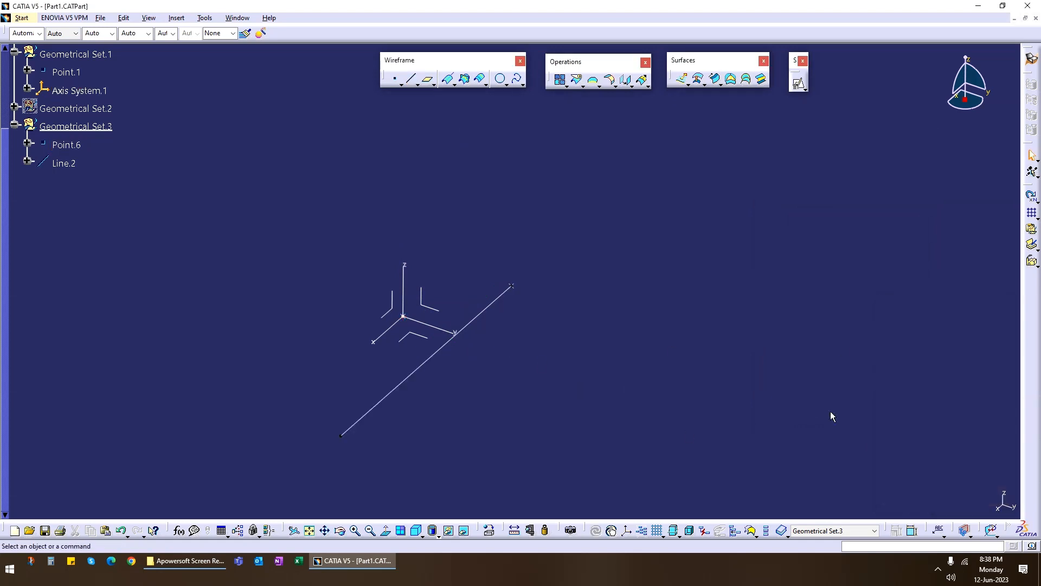
Create a second point on the YZ plane, above the origin on the opposite side of the Z axis.
{"action": "left_click", "coordinate": [396, 79]}
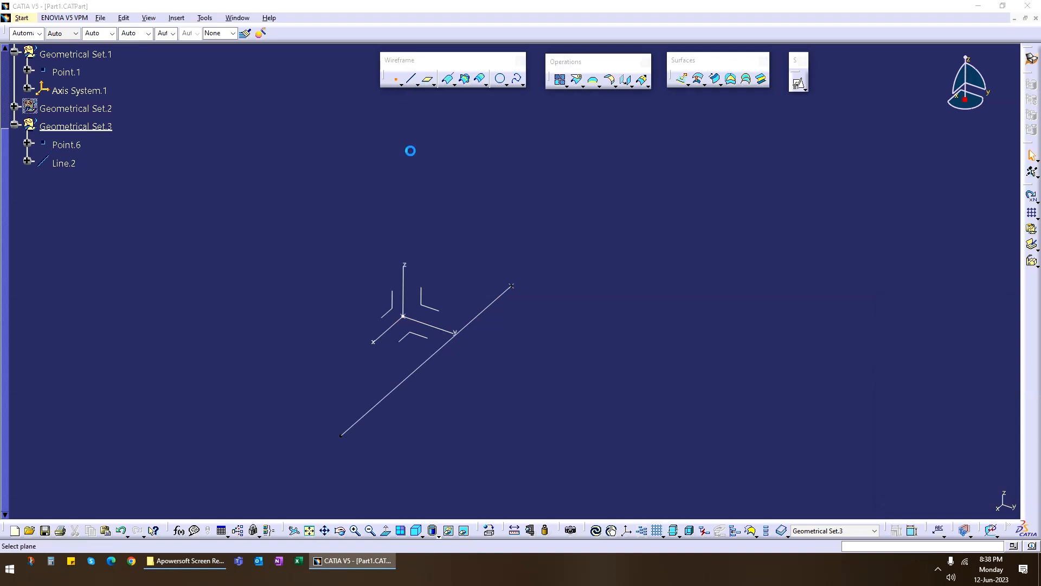
{"action": "left_click", "coordinate": [430, 304]}
{"action": "left_click", "coordinate": [321, 203]}
{"action": "key", "text": "Return"}
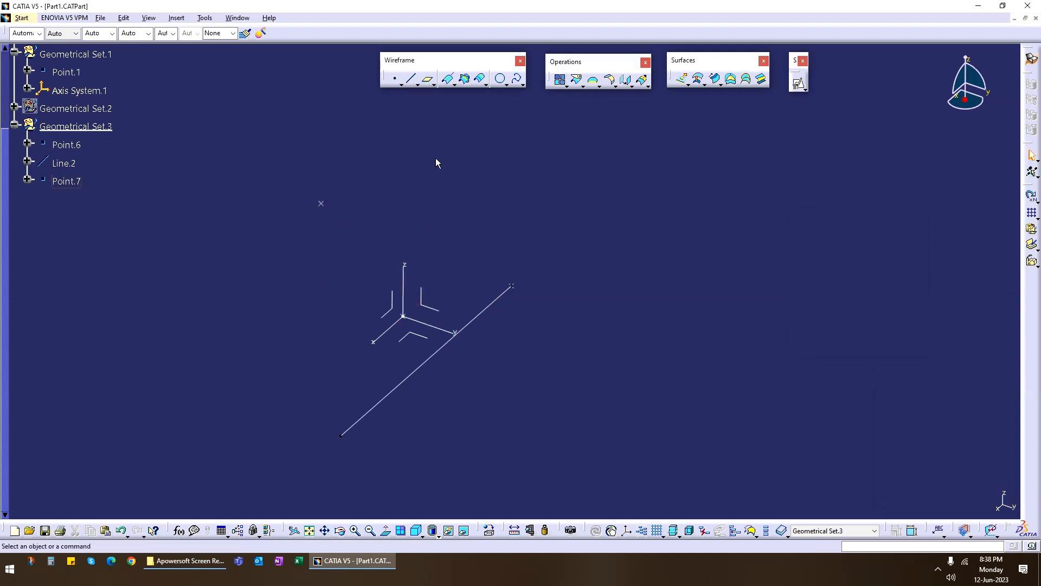
Create a 50 mm Point-Direction line from the second point, using the first line as its direction.
{"action": "left_click", "coordinate": [412, 80]}
{"action": "left_click", "coordinate": [321, 204]}
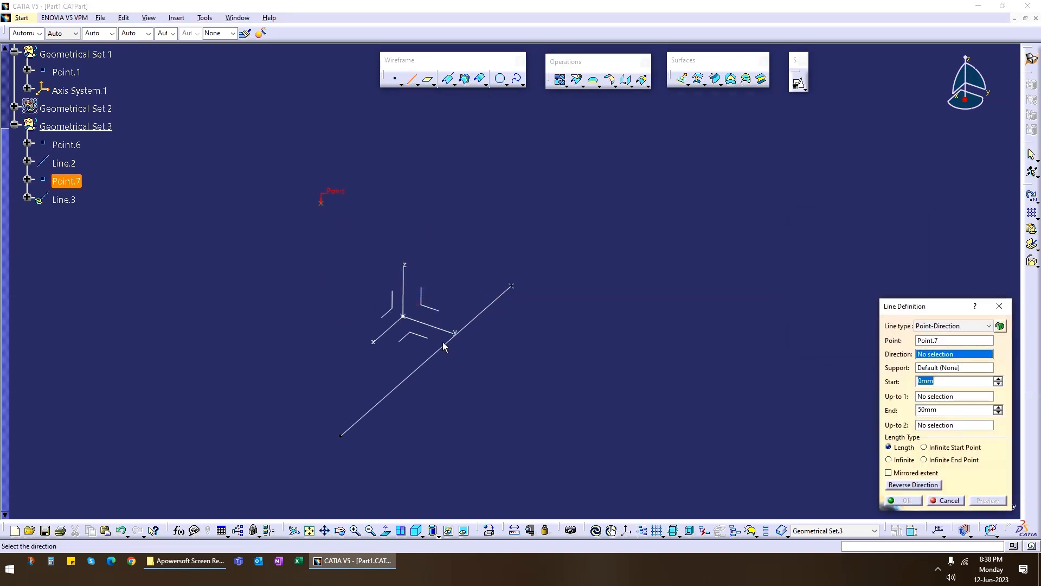
{"action": "left_click", "coordinate": [487, 312]}
{"action": "left_click", "coordinate": [904, 500]}
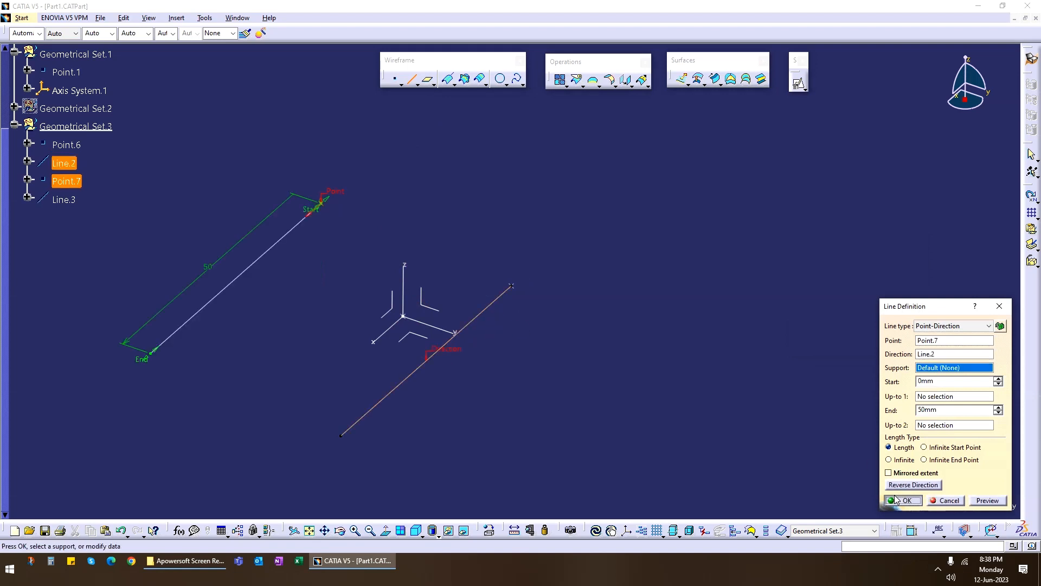
Create a 50 mm Point-Direction line from the origin point, parallel to the first line.
{"action": "left_click", "coordinate": [405, 316]}
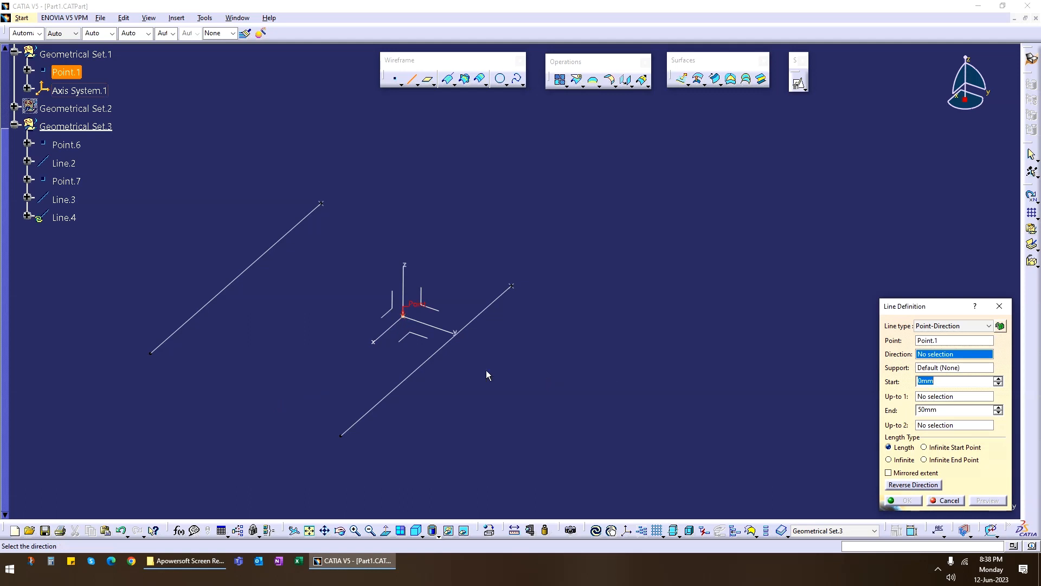
{"action": "left_click", "coordinate": [440, 350]}
{"action": "left_click", "coordinate": [903, 500]}
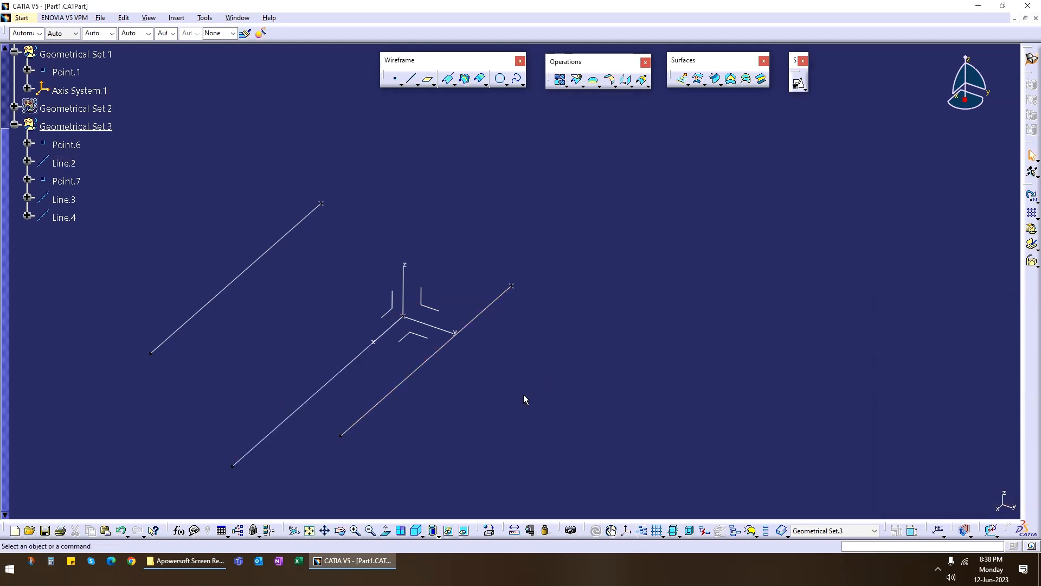
Preview a three-guide circular sweep through Line.3, Line.4 and Line.2, inspect its shape, and cancel it.
{"action": "middle_click_drag", "start_coordinate": [523, 395], "coordinate": [526, 368]}
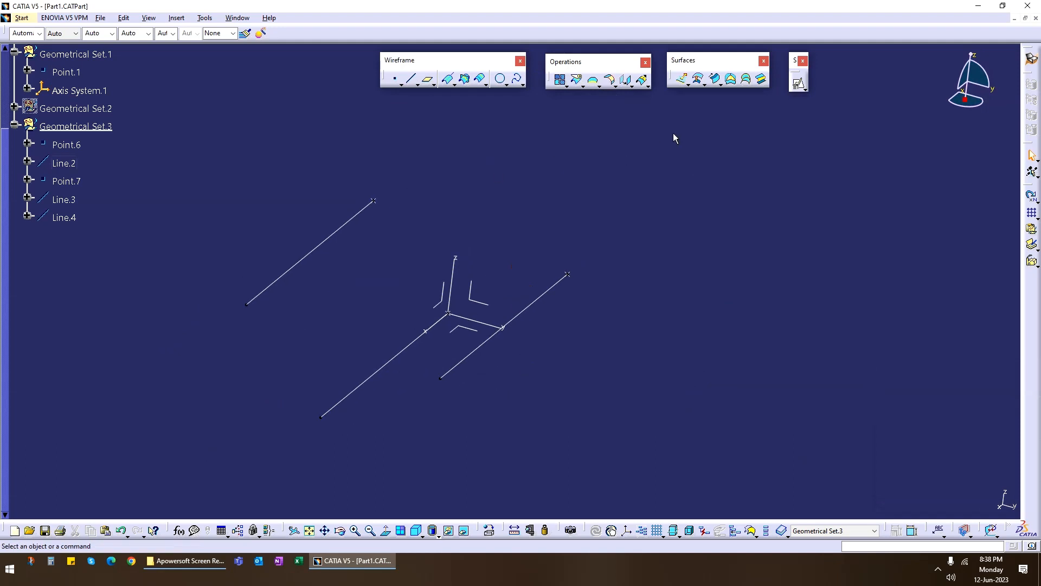
{"action": "left_click", "coordinate": [716, 79]}
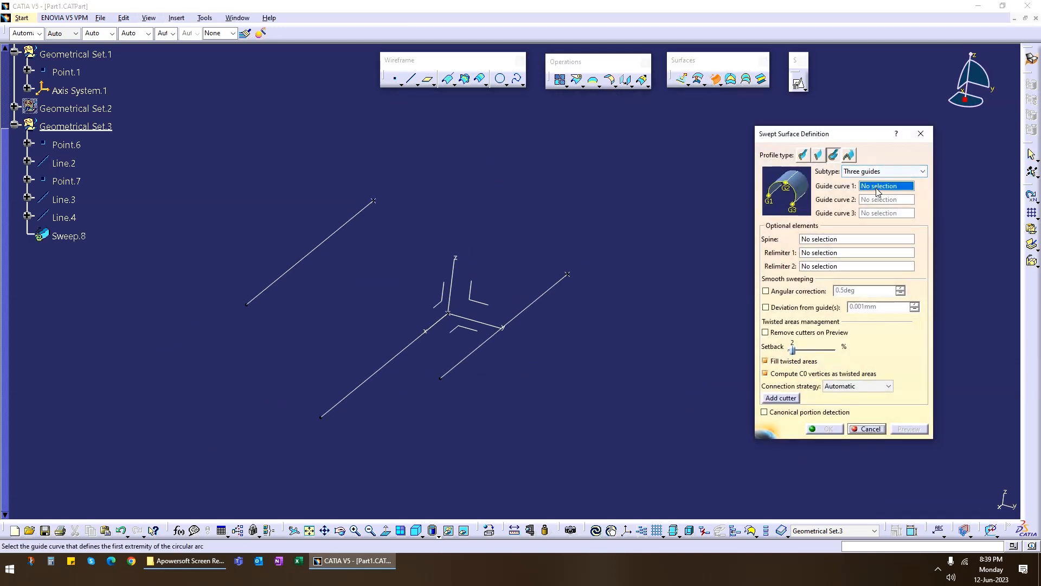
{"action": "left_click", "coordinate": [361, 212]}
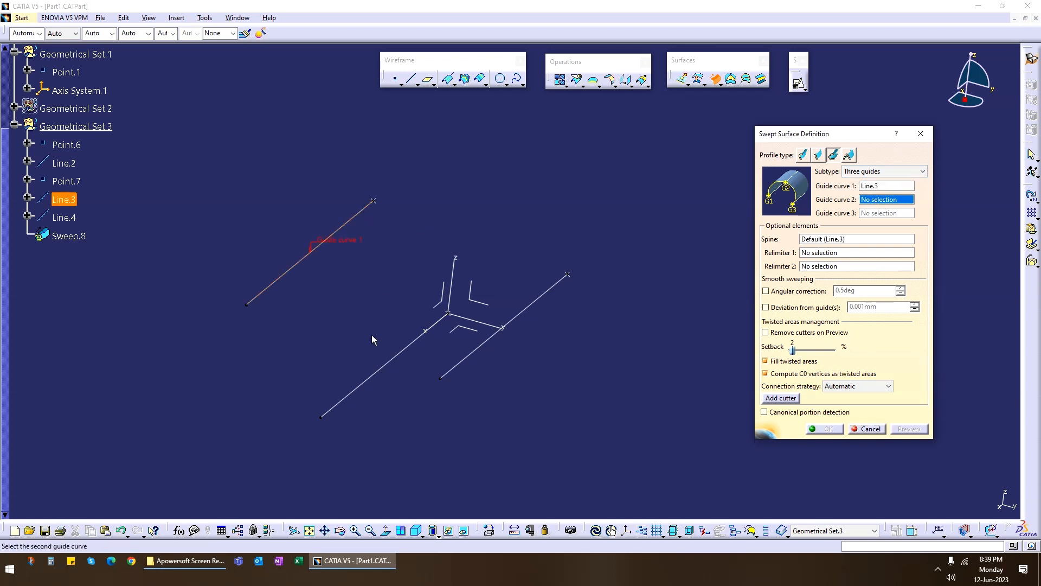
{"action": "left_click", "coordinate": [404, 349]}
{"action": "left_click", "coordinate": [481, 360]}
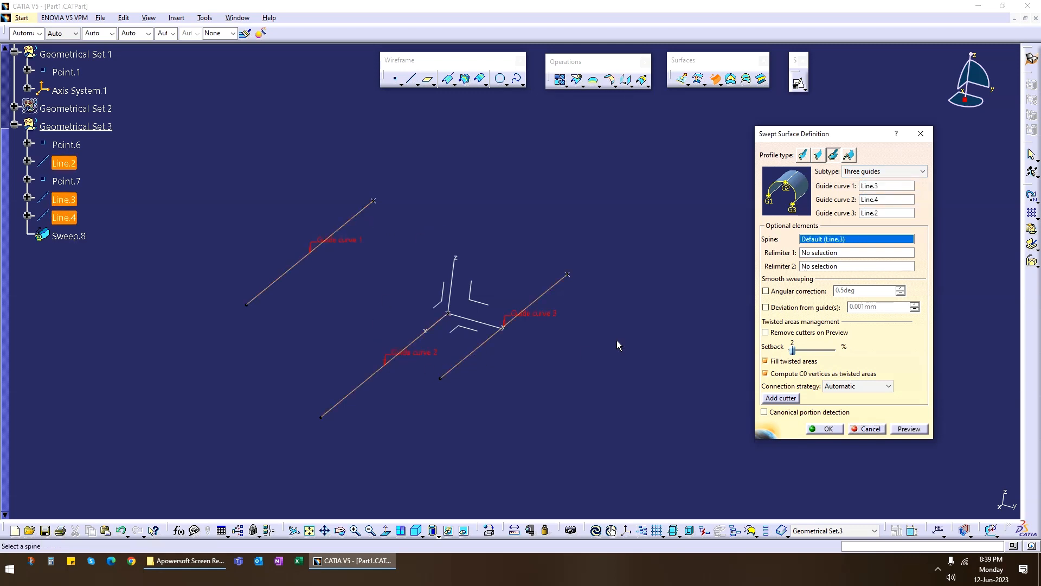
{"action": "middle_click_drag", "start_coordinate": [364, 377], "coordinate": [358, 328]}
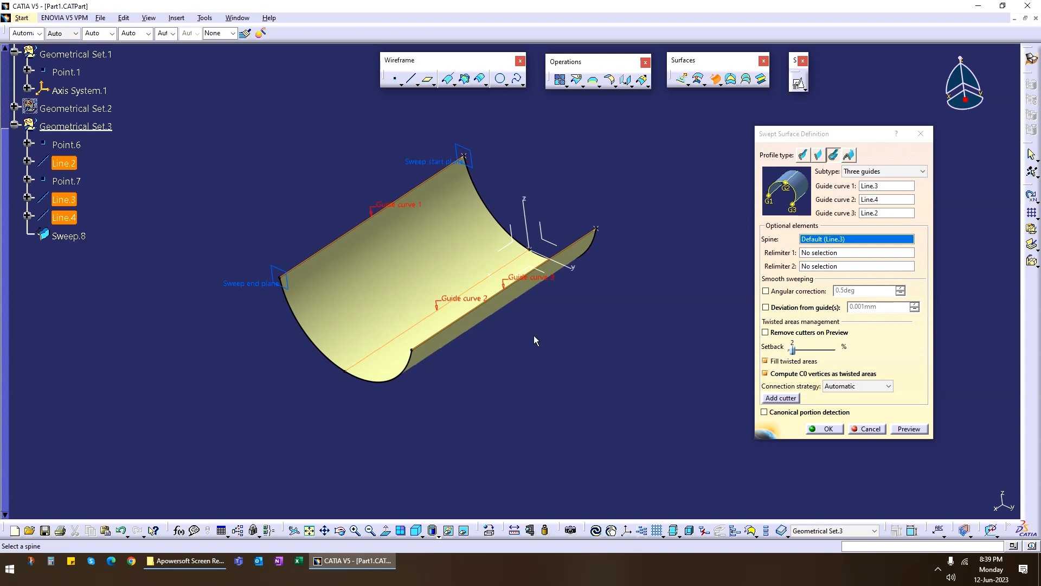
{"action": "middle_click_drag", "start_coordinate": [534, 335], "coordinate": [443, 300]}
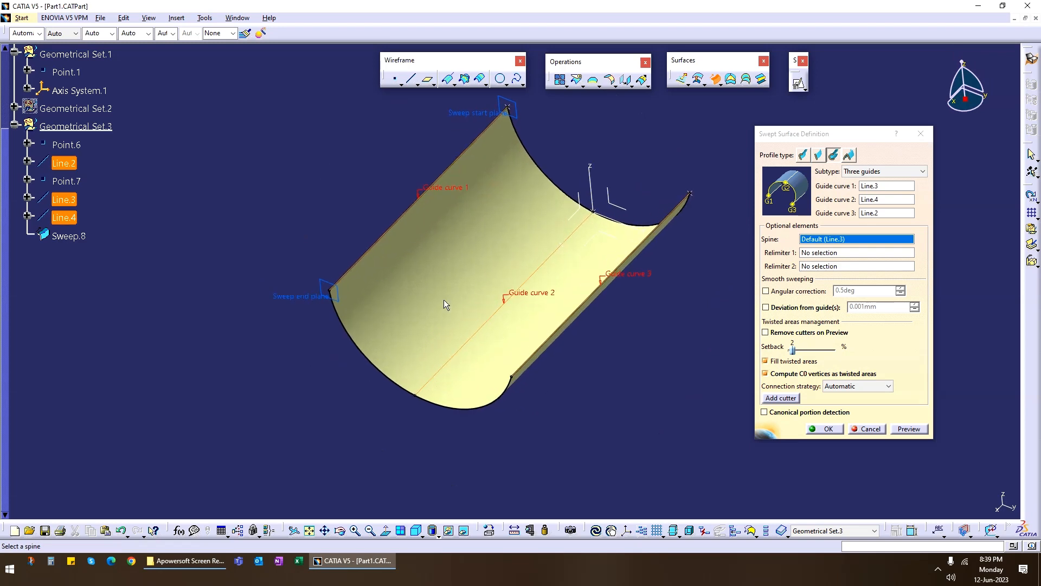
{"action": "left_click", "coordinate": [870, 430]}
Define an Angle/Normal to curve line from the origin point, with Line.4 as curve and the XY plane as support.
{"action": "middle_click_drag", "start_coordinate": [676, 365], "coordinate": [613, 315]}
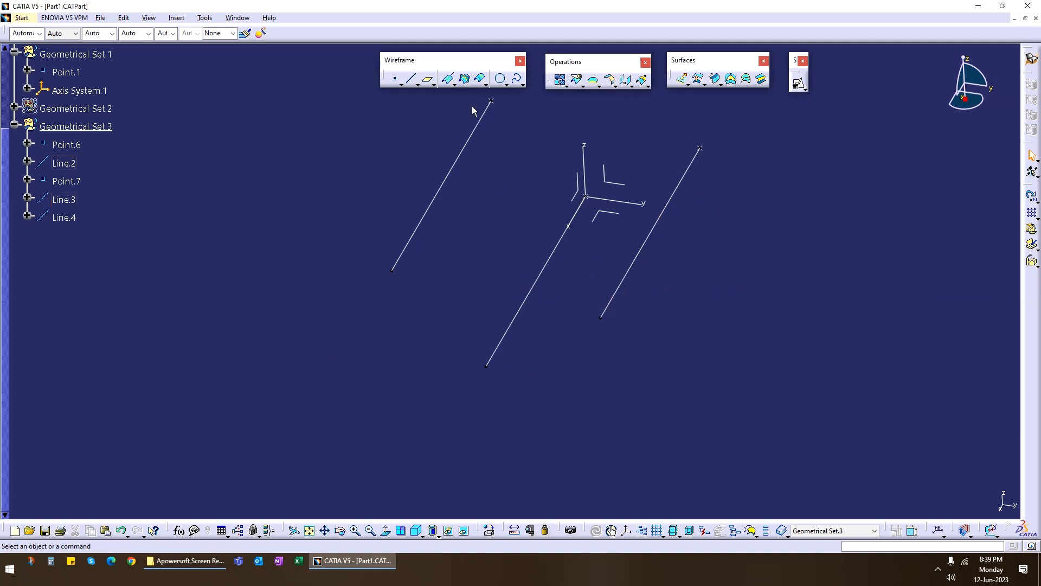
{"action": "left_click", "coordinate": [410, 79]}
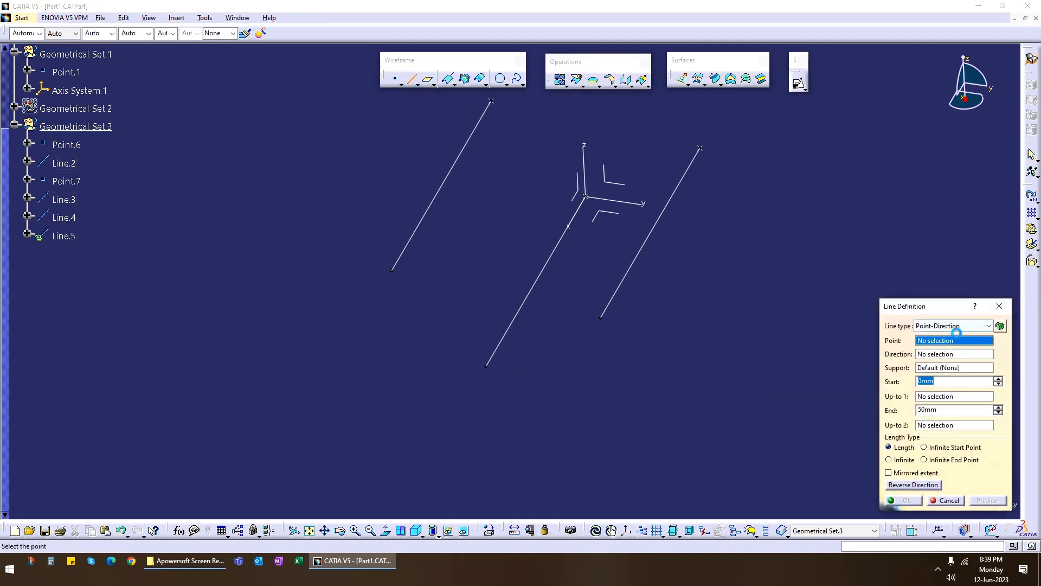
{"action": "left_click", "coordinate": [954, 326]}
{"action": "left_click", "coordinate": [949, 353]}
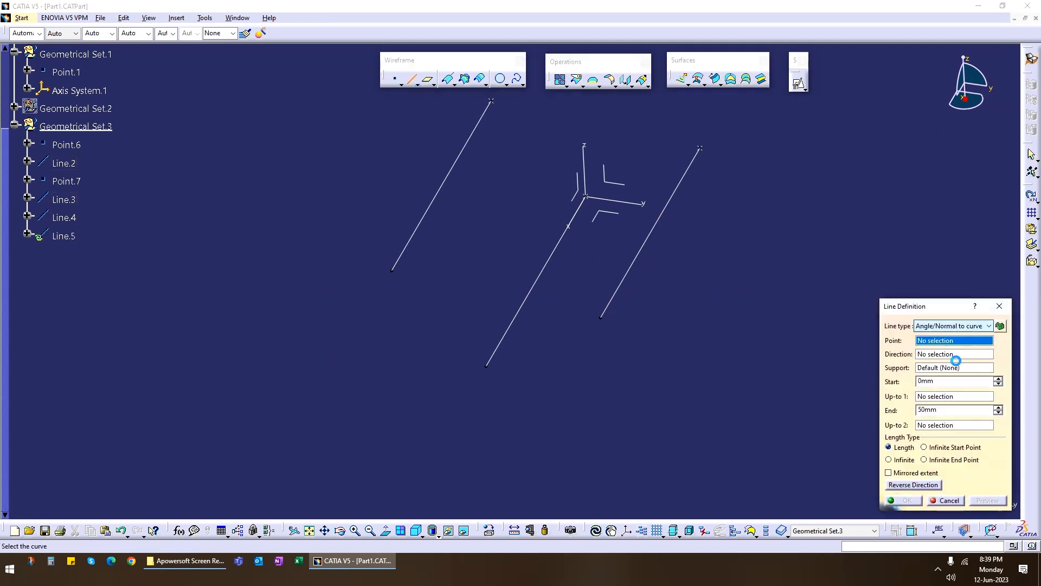
{"action": "left_click", "coordinate": [537, 275]}
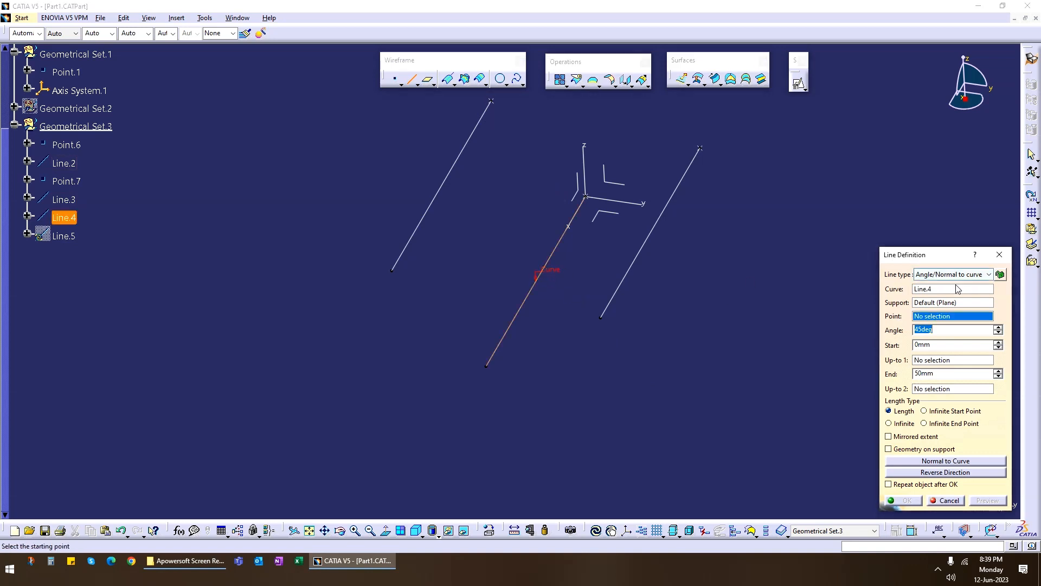
{"action": "left_click", "coordinate": [592, 204]}
{"action": "left_click", "coordinate": [611, 217]}
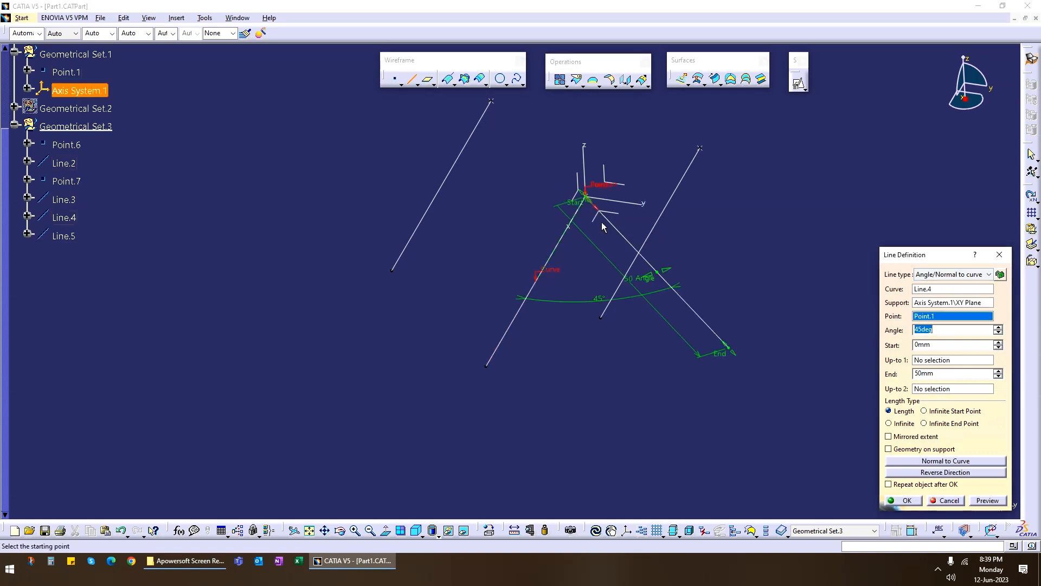
Set the new line's angle to 5 deg, create it, and hide Line.4.
{"action": "left_click_drag", "start_coordinate": [671, 277], "coordinate": [537, 318]}
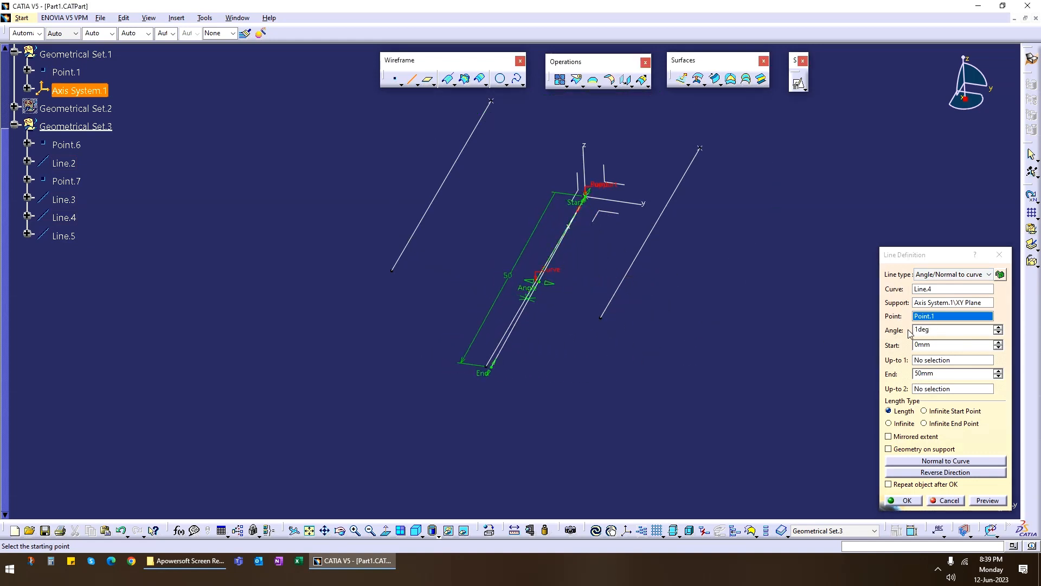
{"action": "left_click", "coordinate": [888, 334]}
{"action": "type", "text": "5"}
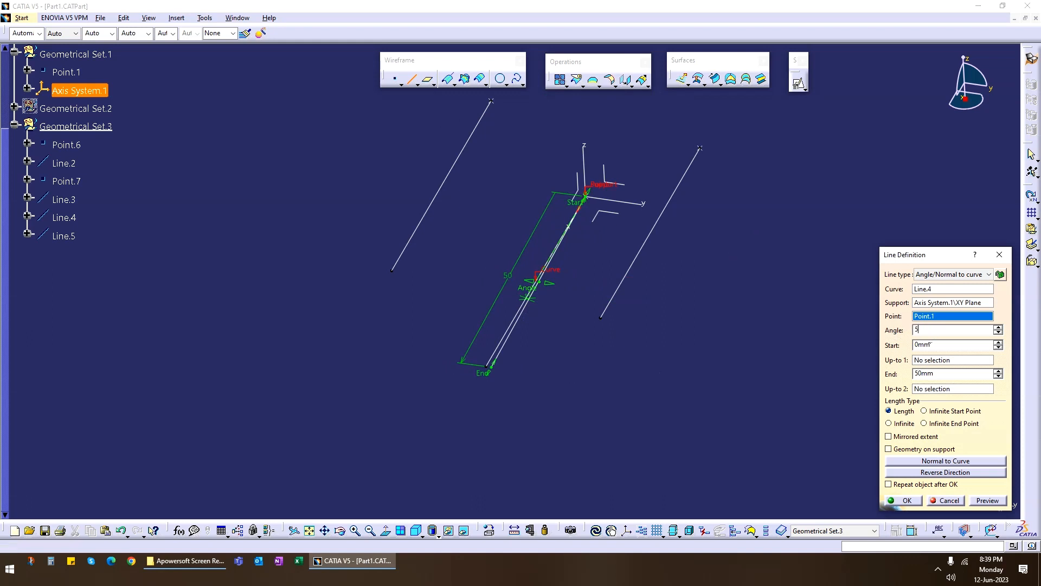
{"action": "left_click", "coordinate": [987, 500]}
{"action": "left_click", "coordinate": [903, 499]}
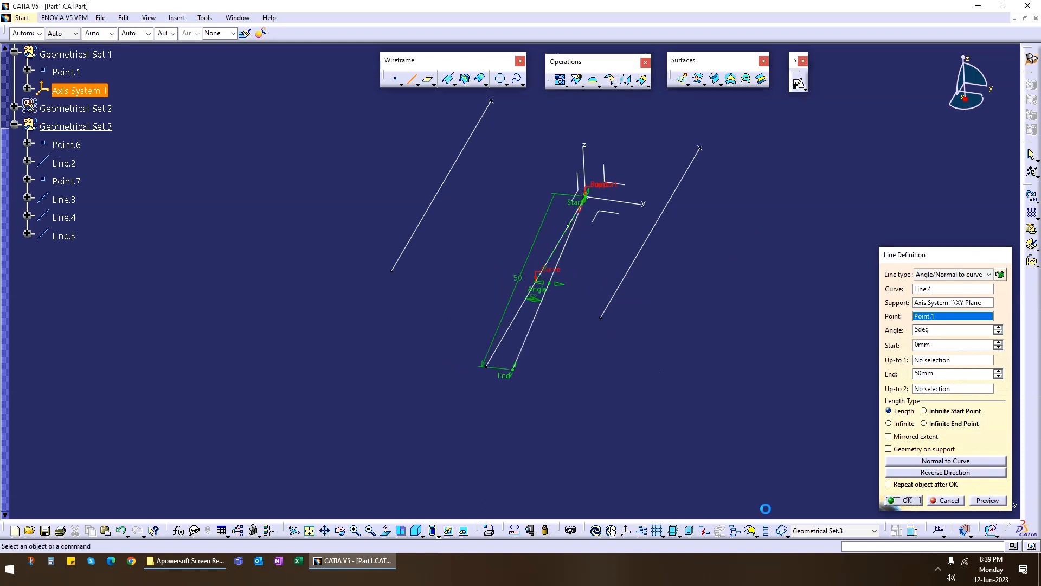
{"action": "right_click", "coordinate": [520, 307]}
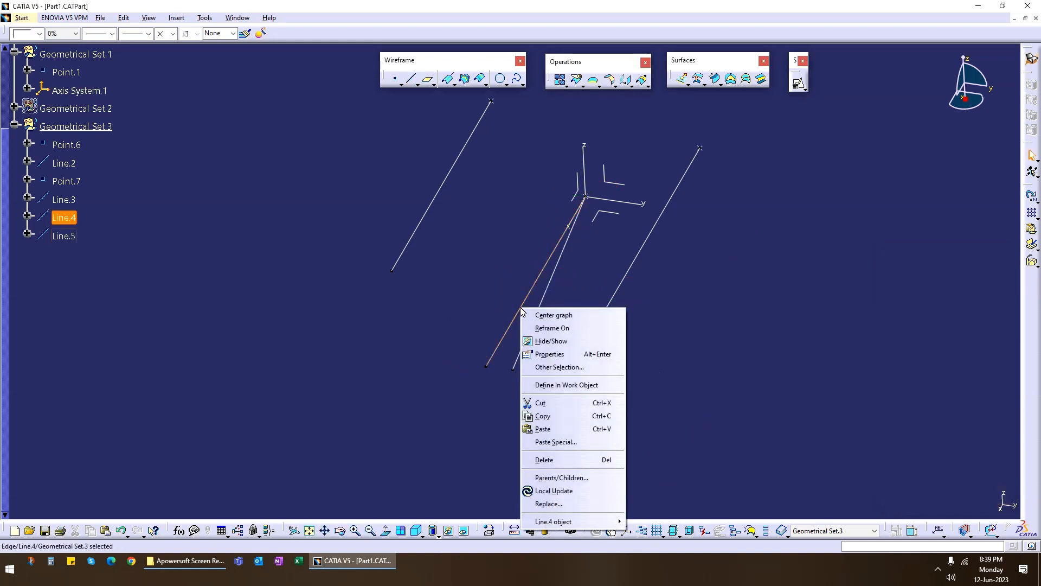
{"action": "left_click", "coordinate": [548, 352]}
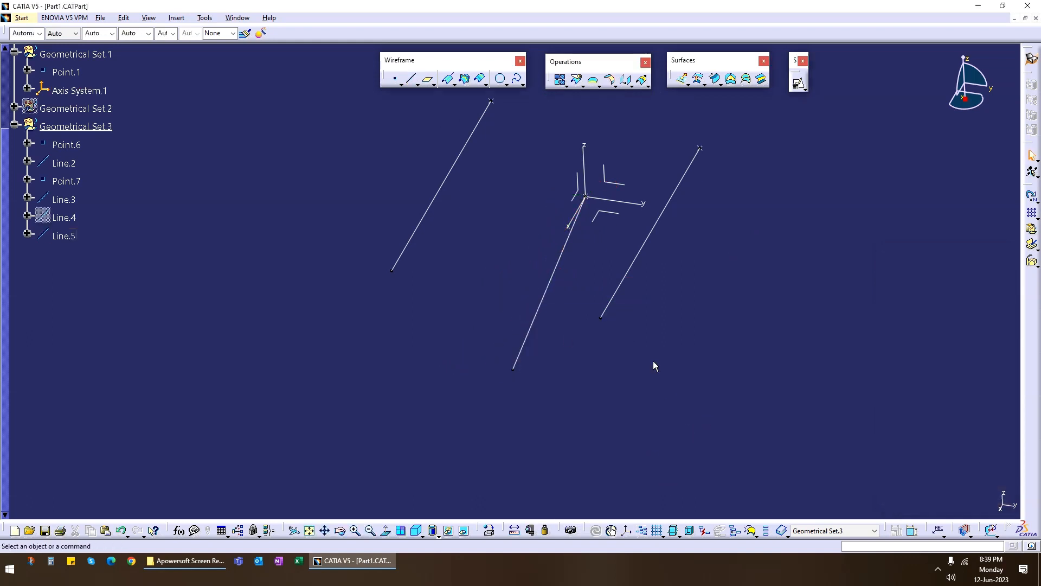
Create a three-guide circular sweep using Line.2, Line.5 and Line.3 as guide curves, and examine its profile end-on.
{"action": "left_click", "coordinate": [715, 79]}
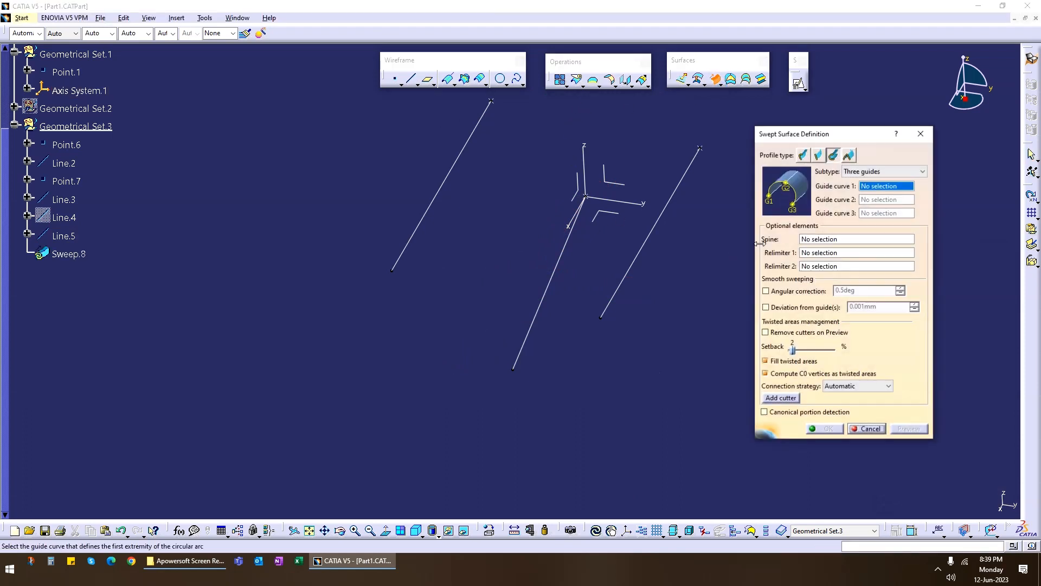
{"action": "left_click", "coordinate": [652, 228]}
{"action": "left_click", "coordinate": [551, 276]}
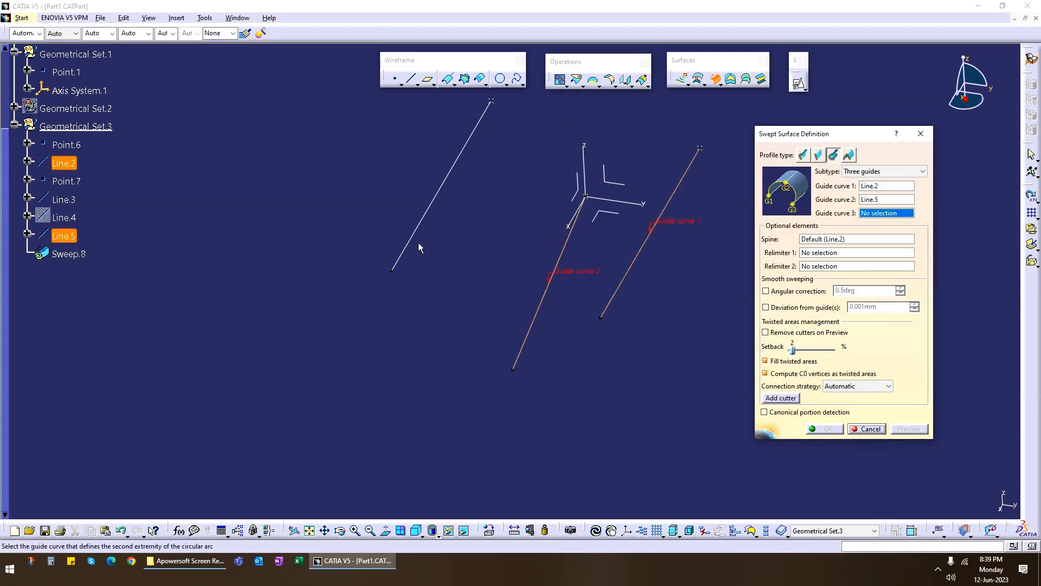
{"action": "left_click", "coordinate": [428, 231]}
{"action": "left_click", "coordinate": [908, 429]}
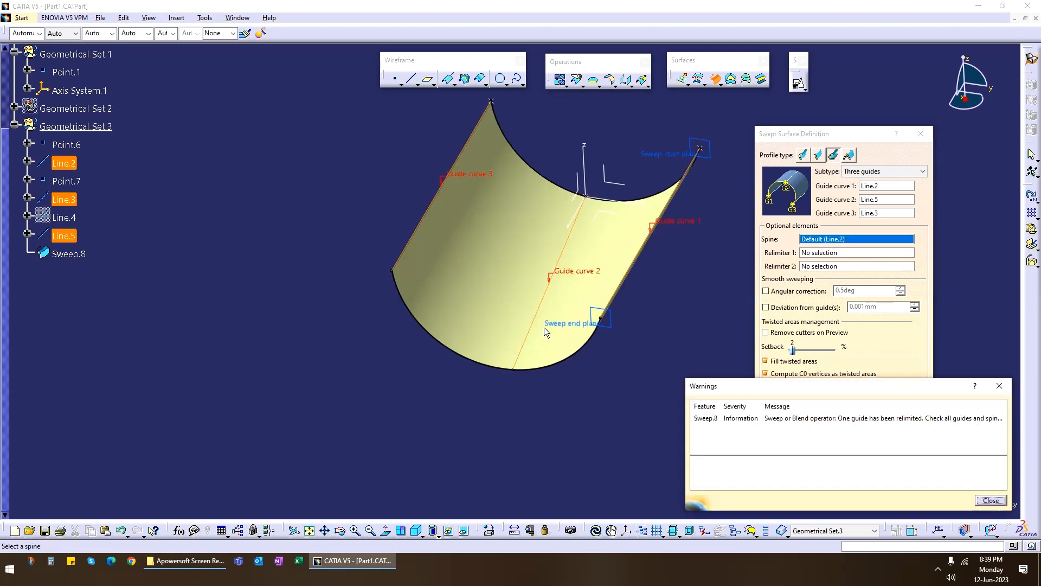
{"action": "middle_click_drag", "start_coordinate": [545, 327], "coordinate": [440, 300]}
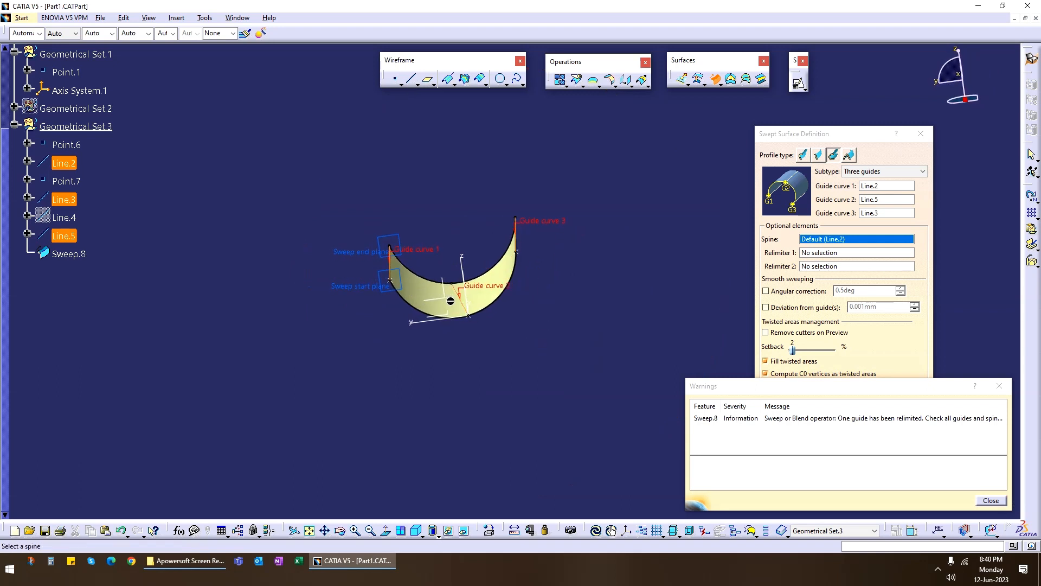
{"action": "left_click", "coordinate": [996, 500]}
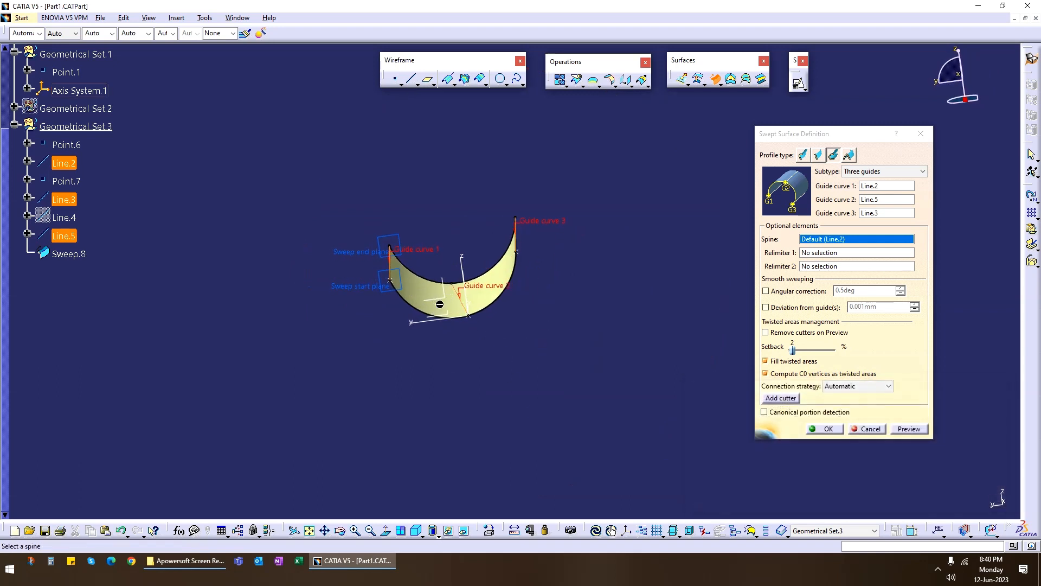
{"action": "left_click", "coordinate": [827, 429]}
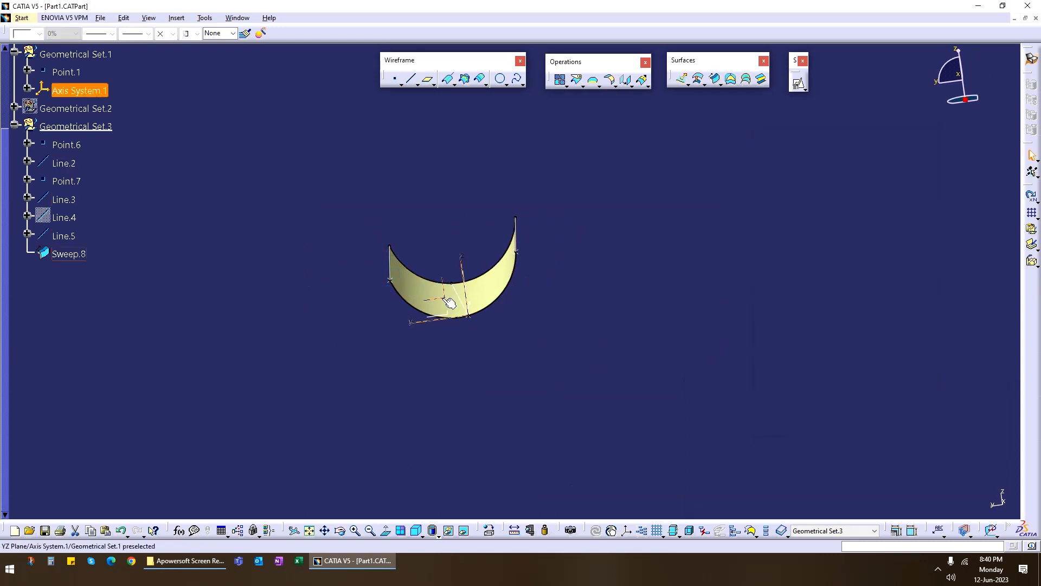
{"action": "left_click", "coordinate": [449, 302]}
{"action": "middle_click_drag", "start_coordinate": [500, 350], "coordinate": [523, 337]}
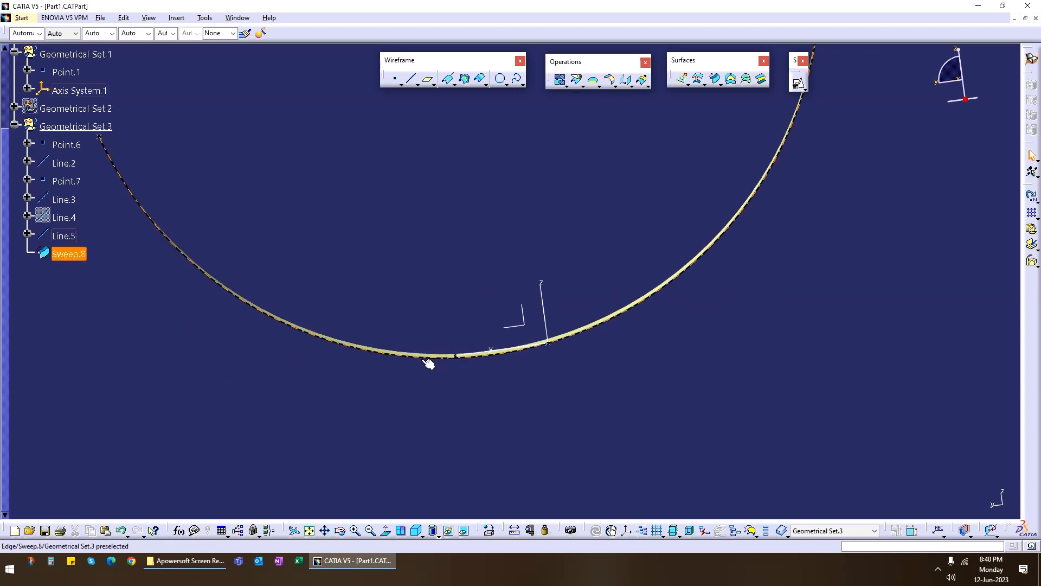
Examine the three-guide sweep from several angles, hide it together with Line.5, and show Line.4.
{"action": "middle_click_drag", "start_coordinate": [460, 291], "coordinate": [432, 402]}
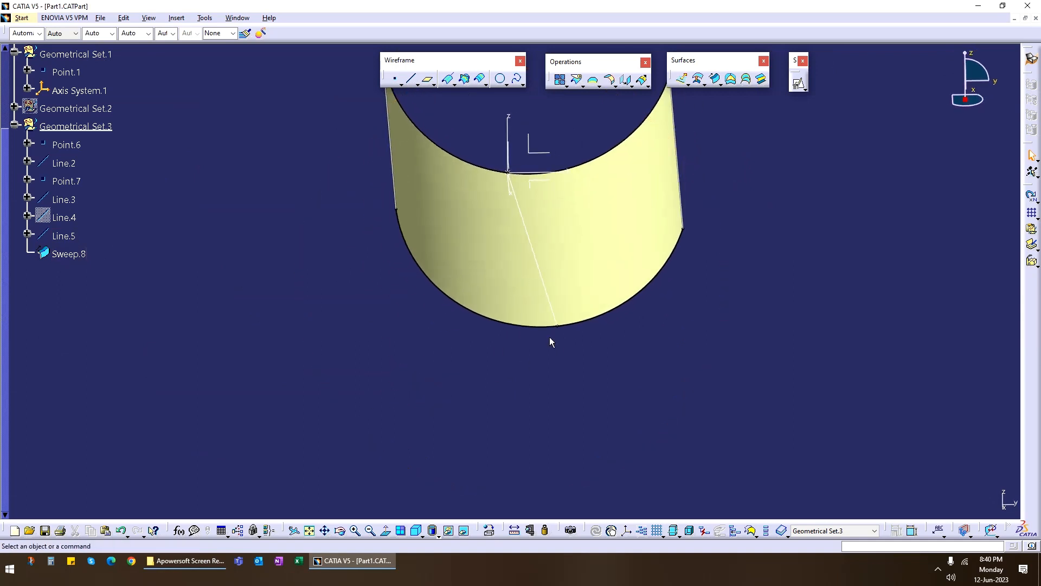
{"action": "middle_click_drag", "start_coordinate": [558, 325], "coordinate": [474, 355]}
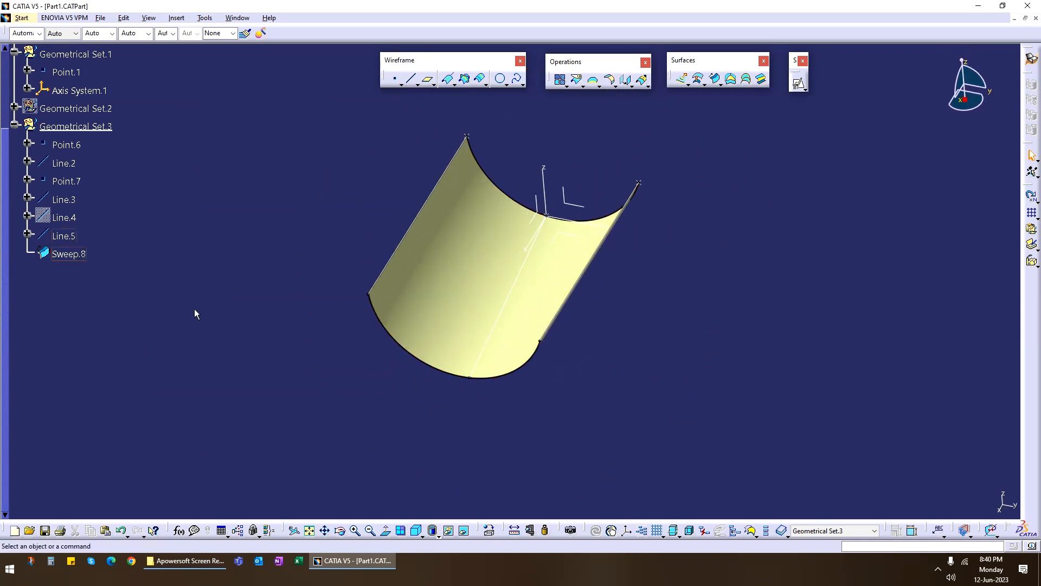
{"action": "left_click", "coordinate": [68, 258]}
{"action": "right_click", "coordinate": [68, 259]}
{"action": "left_click", "coordinate": [97, 292]}
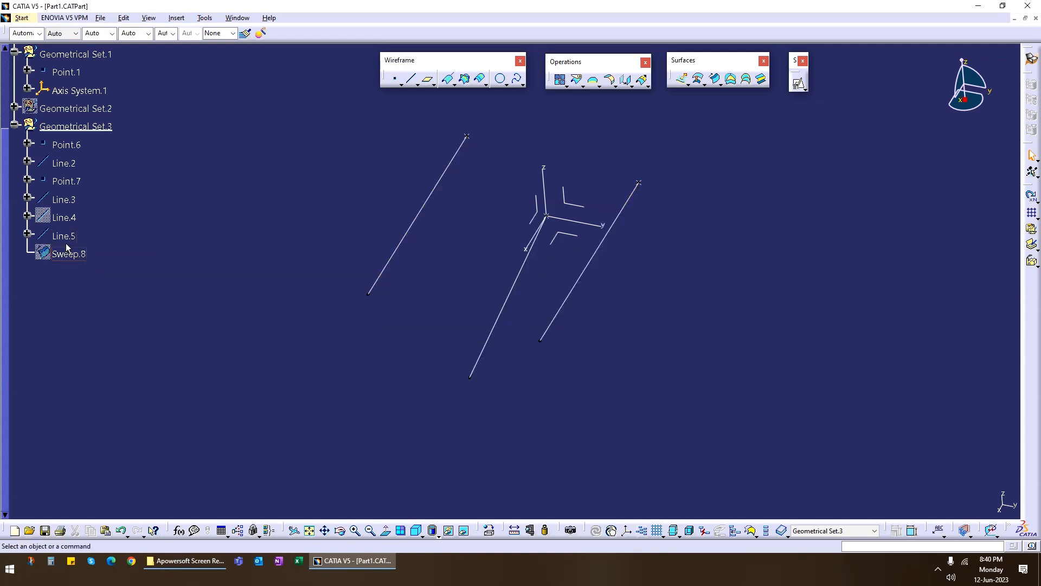
{"action": "left_click", "coordinate": [715, 80]}
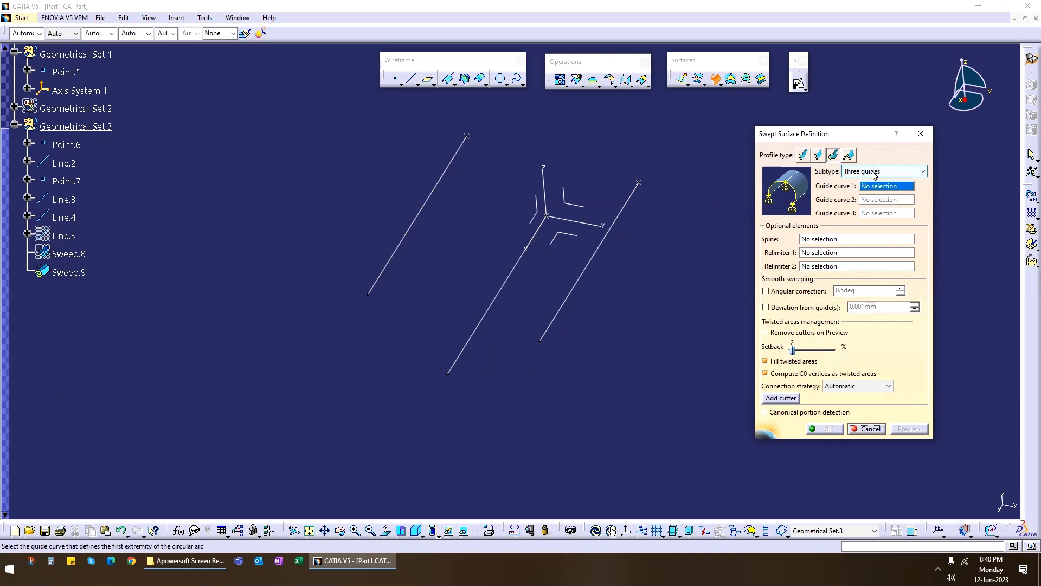
{"action": "left_click", "coordinate": [868, 173]}
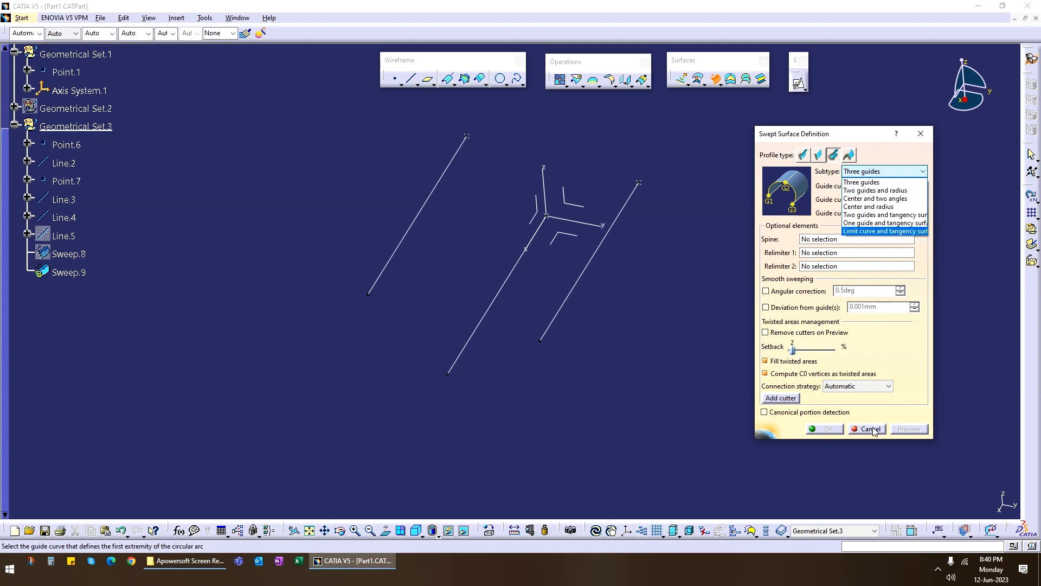
{"action": "left_click", "coordinate": [873, 429]}
{"action": "left_click", "coordinate": [869, 428]}
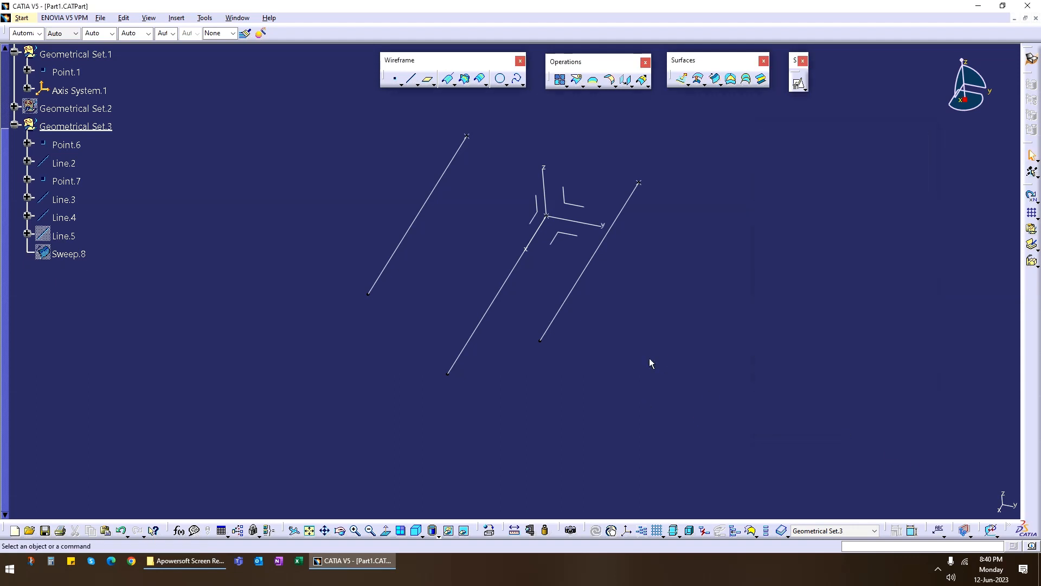
Start a circular sweep with the Two guides and radius subtype, using Line.2 and Line.3 as guide curves.
{"action": "middle_click_drag", "start_coordinate": [650, 358], "coordinate": [524, 330]}
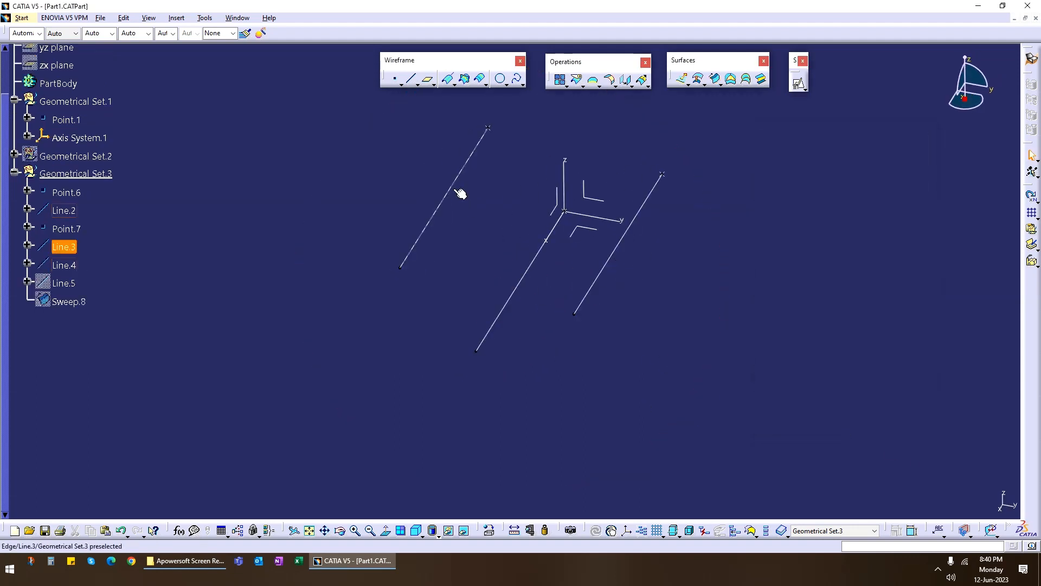
{"action": "left_click", "coordinate": [716, 79]}
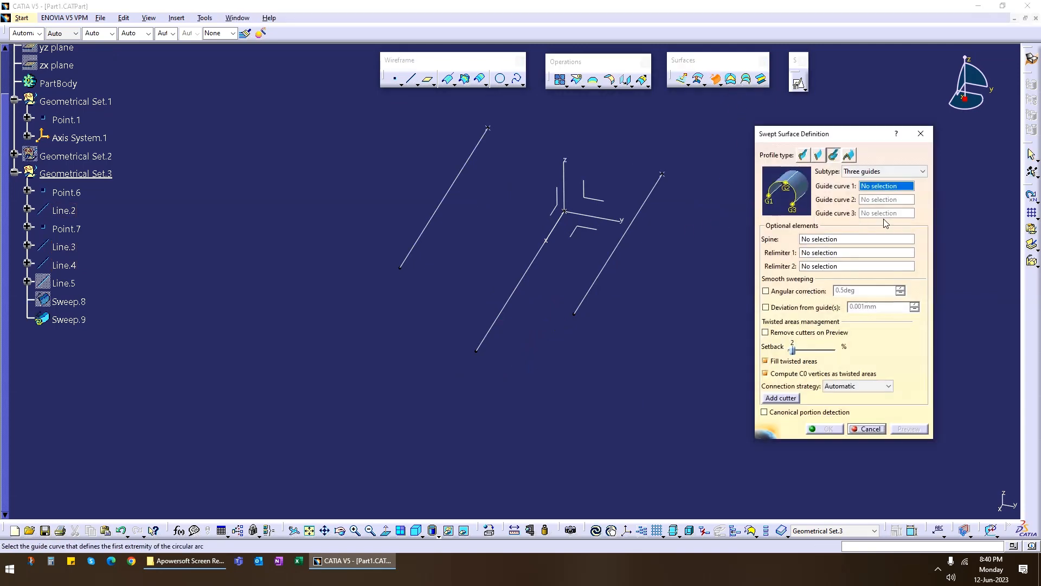
{"action": "left_click", "coordinate": [884, 172]}
{"action": "left_click", "coordinate": [868, 191]}
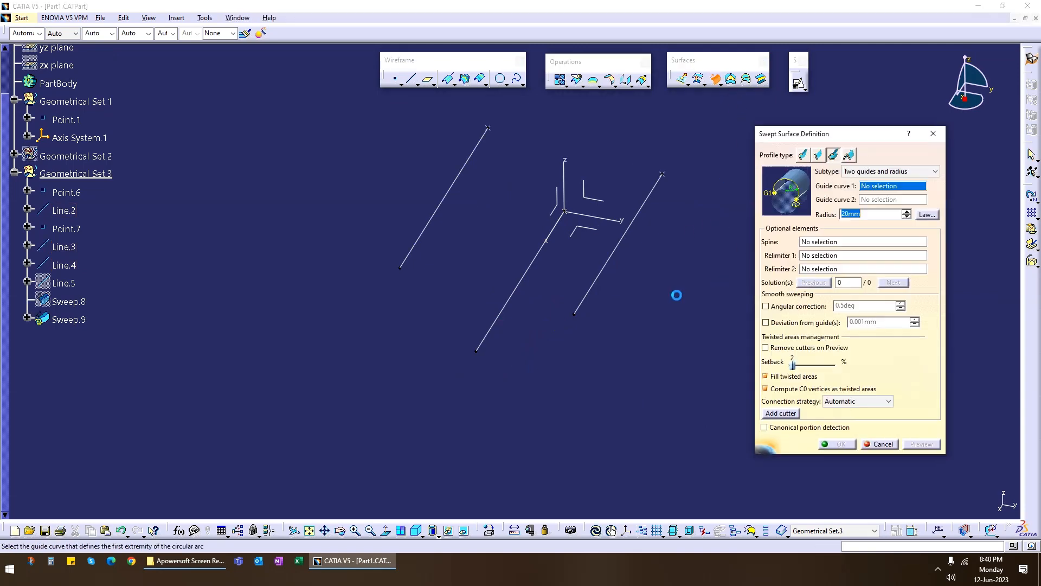
{"action": "left_click", "coordinate": [628, 244]}
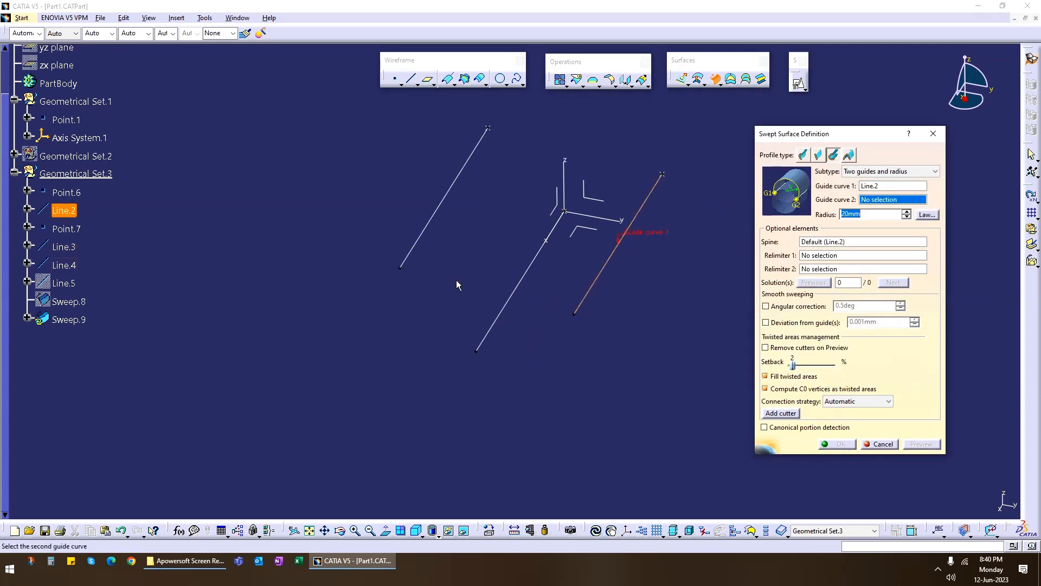
{"action": "left_click", "coordinate": [448, 194]}
Set the sweep radius to 100 mm and preview the possible surfaces.
{"action": "middle_click_drag", "start_coordinate": [624, 316], "coordinate": [604, 300]}
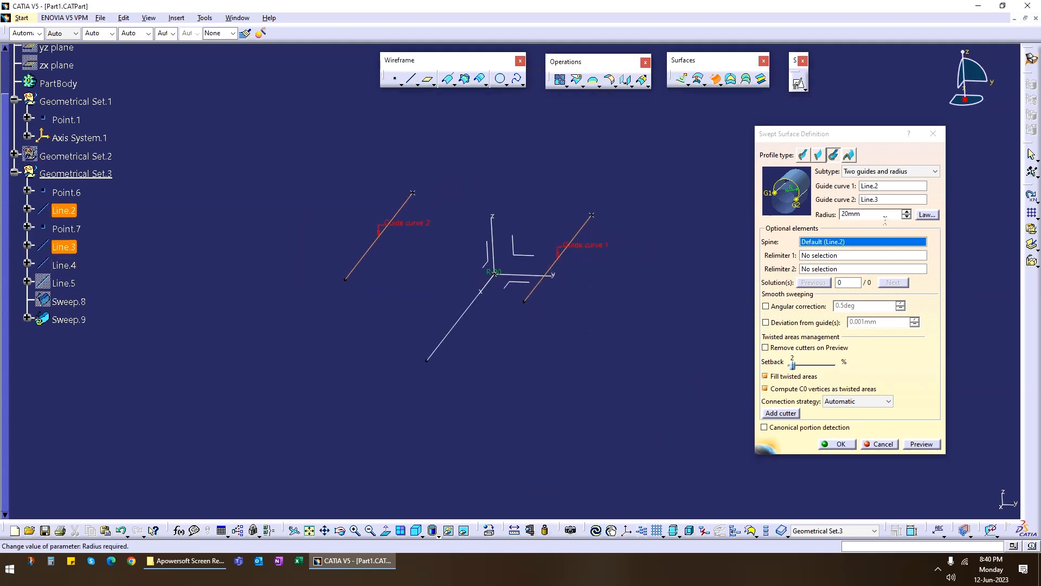
{"action": "double_click", "coordinate": [851, 214]}
{"action": "type", "text": "100"}
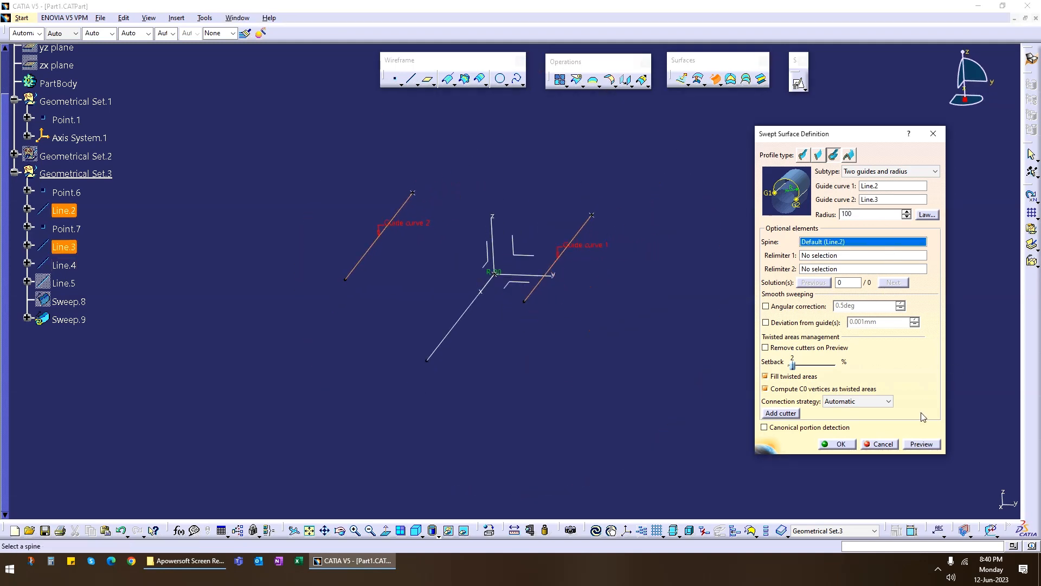
{"action": "left_click", "coordinate": [922, 444]}
{"action": "middle_click_drag", "start_coordinate": [421, 353], "coordinate": [577, 322]}
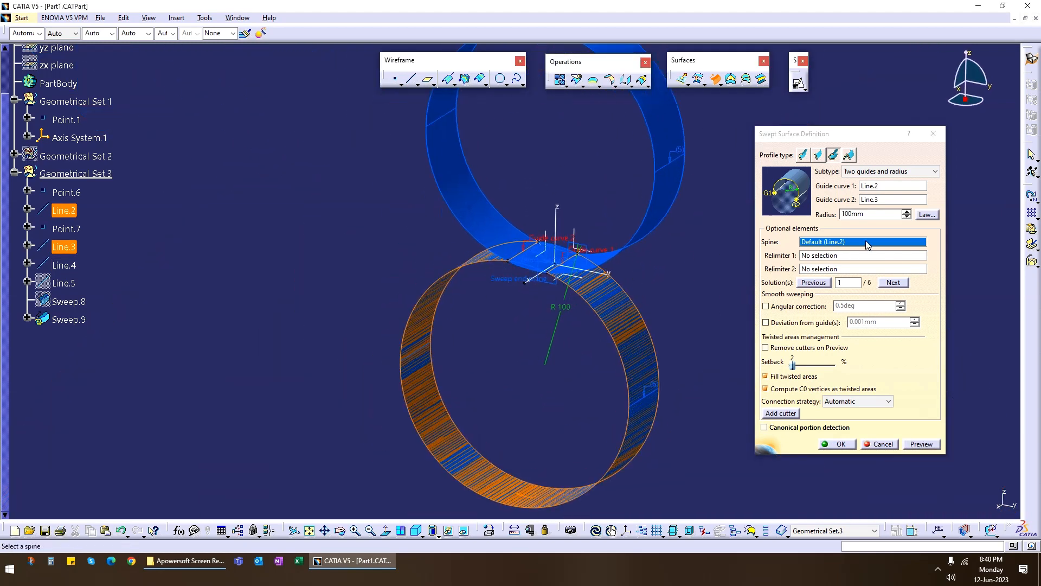
Preview the two-guide sweep with a radius of 50 mm and again with 20 mm, inspecting each shape.
{"action": "double_click", "coordinate": [878, 218]}
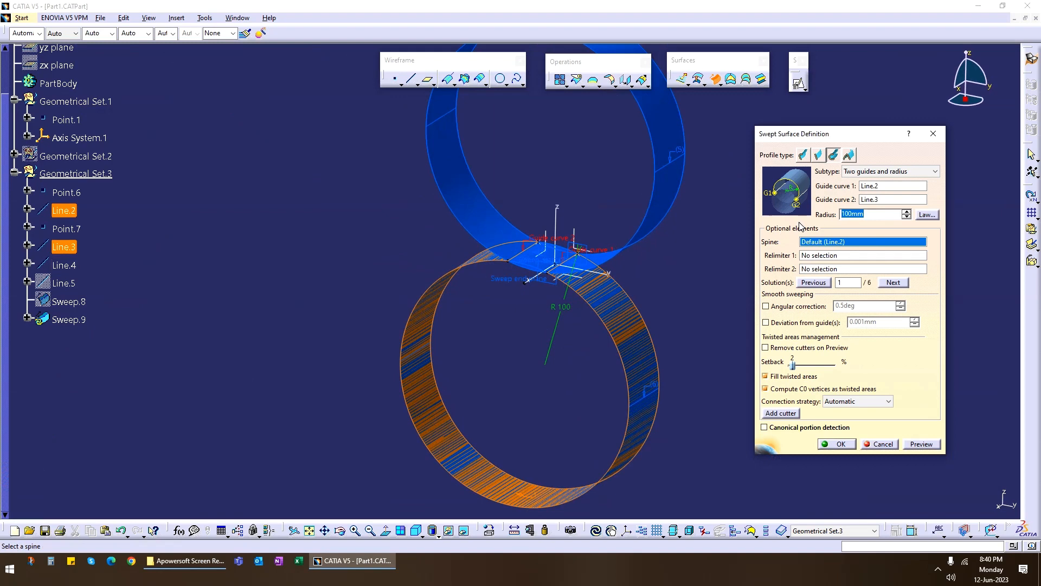
{"action": "type", "text": "50mm"}
{"action": "left_click", "coordinate": [922, 444]}
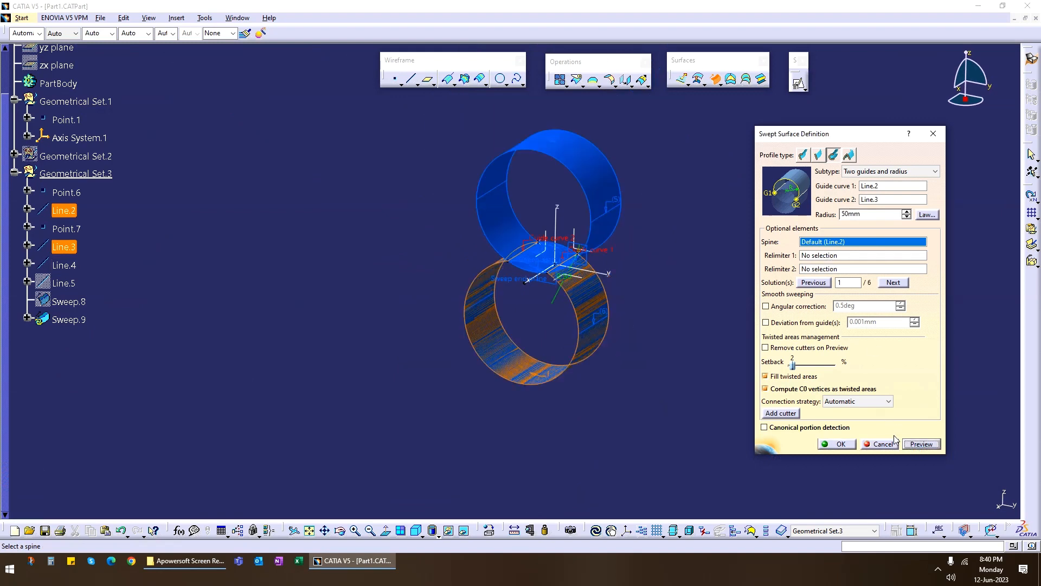
{"action": "middle_click_drag", "start_coordinate": [619, 324], "coordinate": [630, 302]}
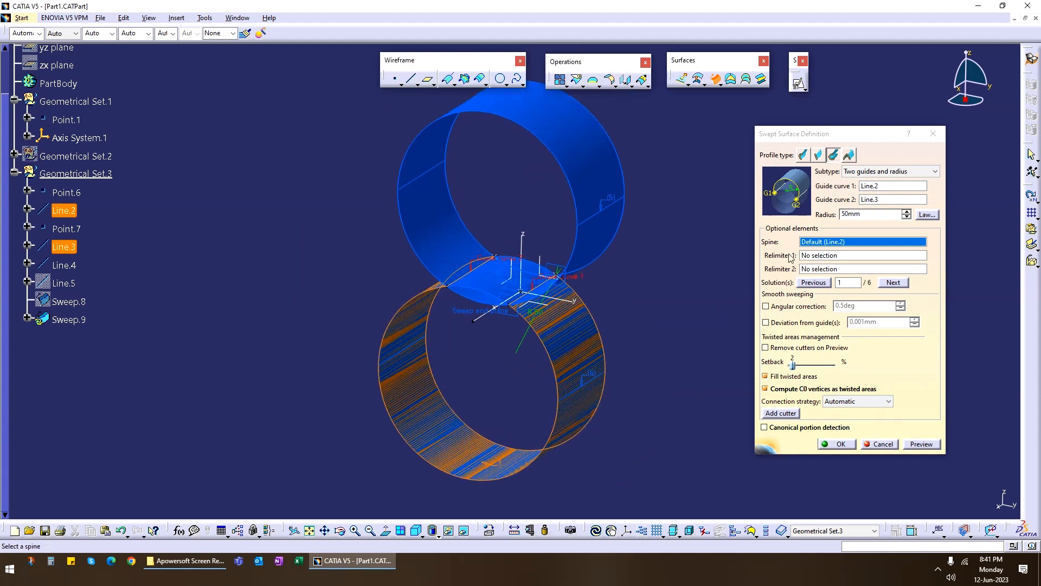
{"action": "left_click", "coordinate": [882, 218]}
{"action": "double_click", "coordinate": [882, 218]}
{"action": "type", "text": "20"}
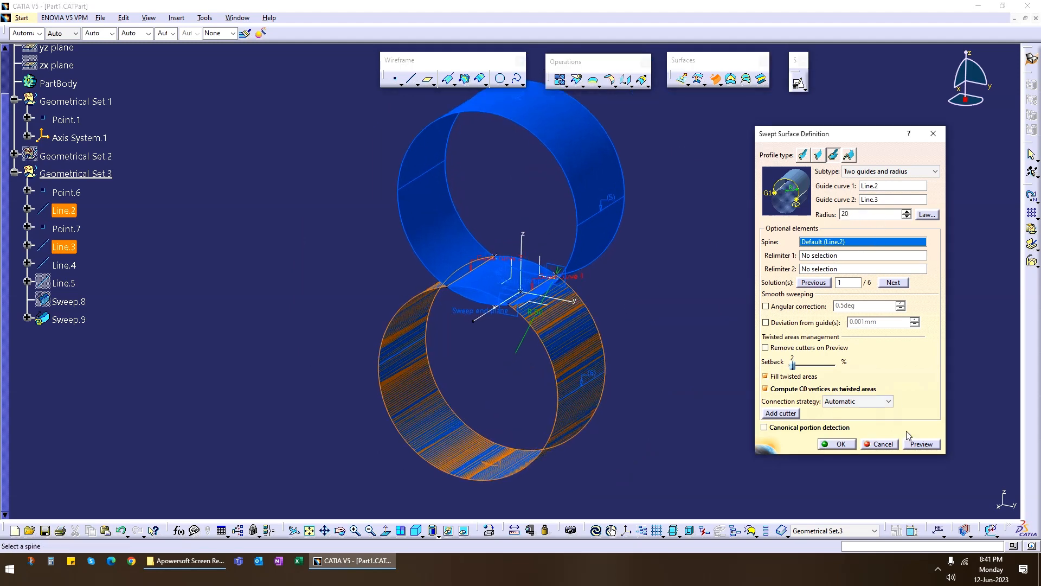
{"action": "left_click", "coordinate": [922, 446]}
{"action": "middle_click_drag", "start_coordinate": [602, 318], "coordinate": [495, 344]}
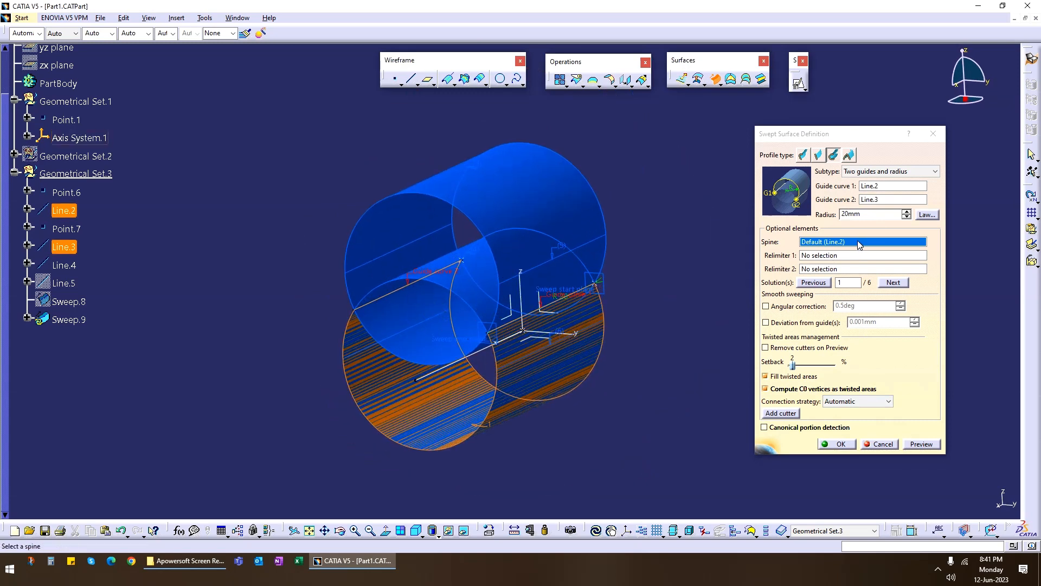
Try to preview the sweep with a radius of 1 mm.
{"action": "left_click_drag", "start_coordinate": [867, 214], "coordinate": [817, 216]}
{"action": "type", "text": "1"}
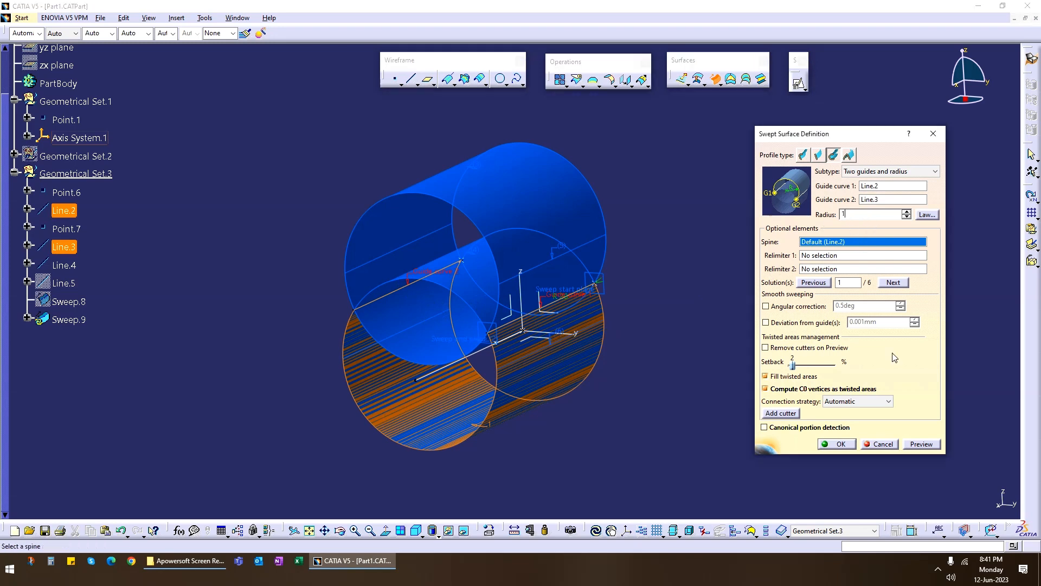
{"action": "left_click", "coordinate": [922, 444]}
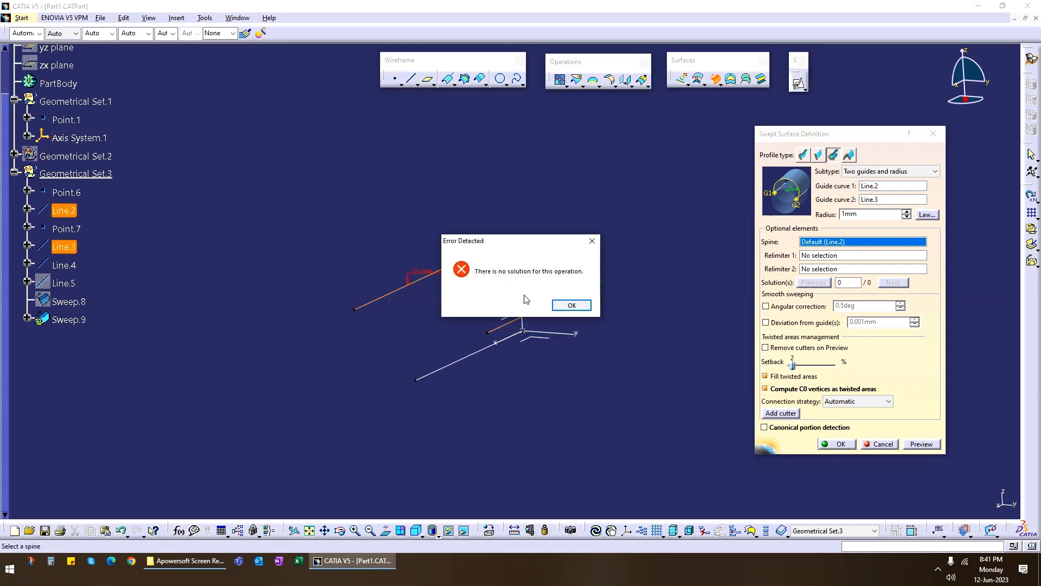
{"action": "left_click", "coordinate": [571, 305]}
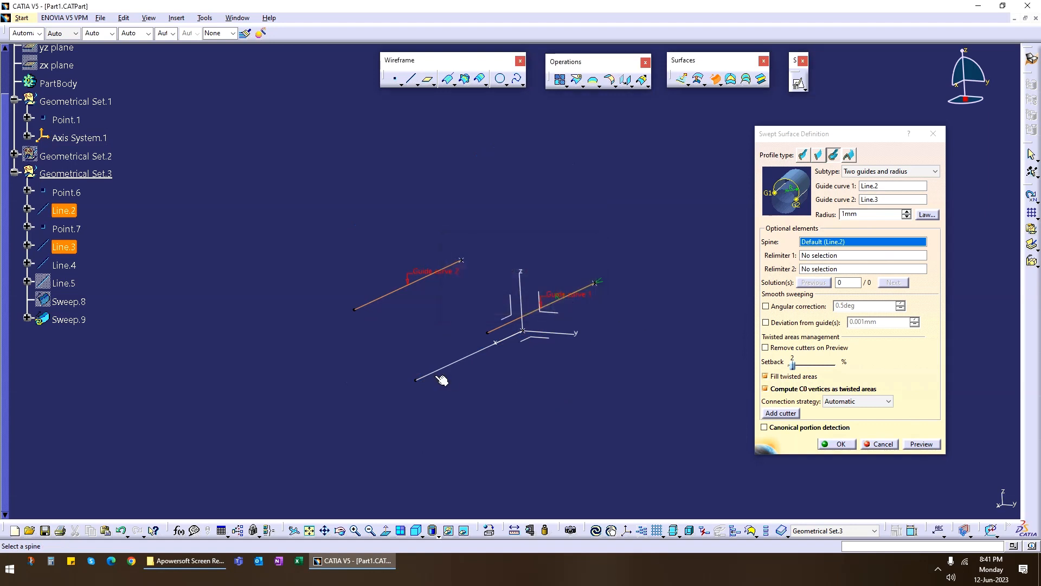
Measure the minimum distance between guide lines Line.2 and Line.3 without keeping the measurement.
{"action": "middle_click_drag", "start_coordinate": [442, 381], "coordinate": [521, 367]}
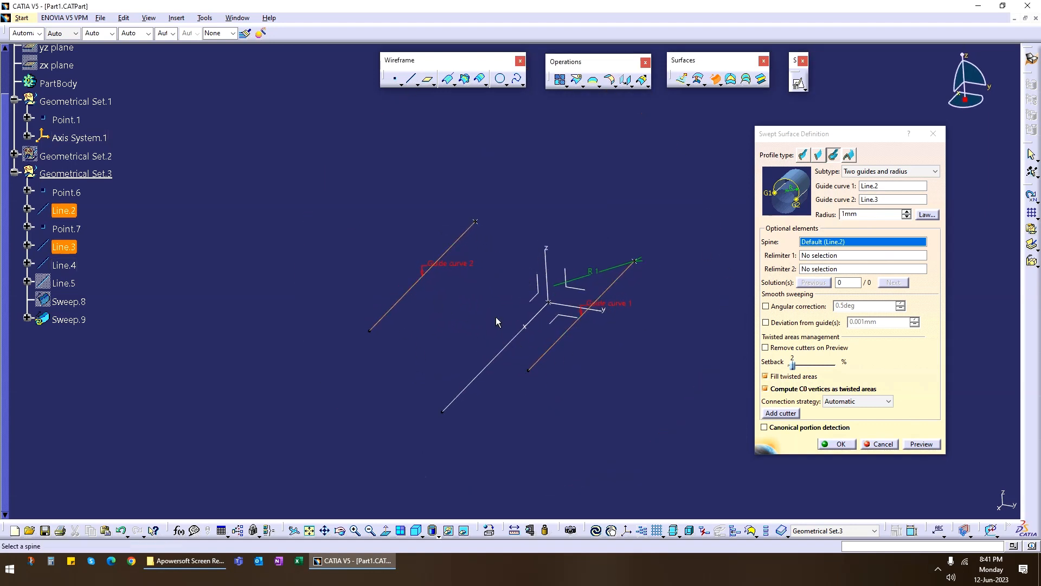
{"action": "left_click", "coordinate": [514, 530]}
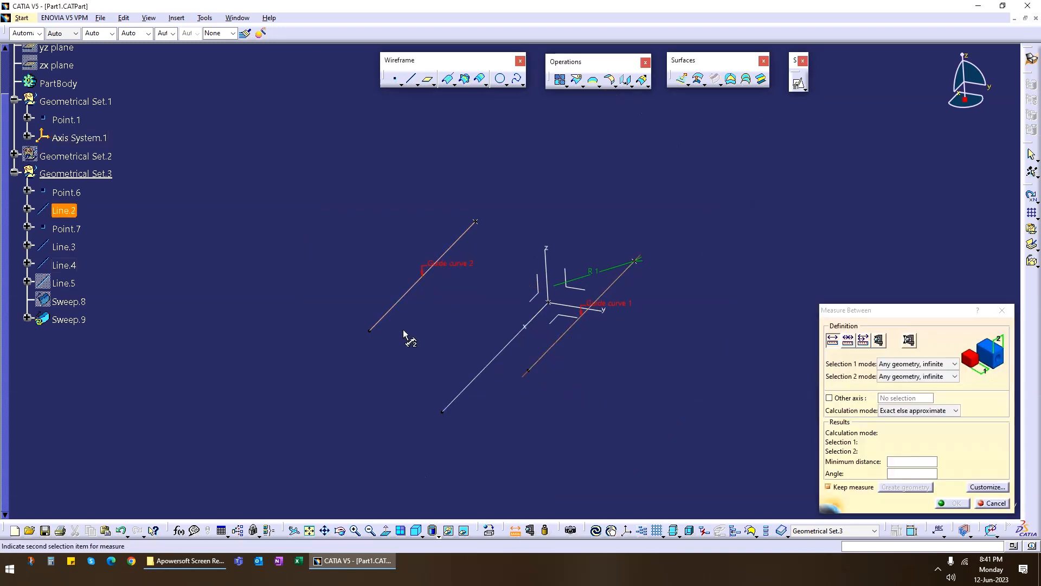
{"action": "left_click", "coordinate": [411, 296]}
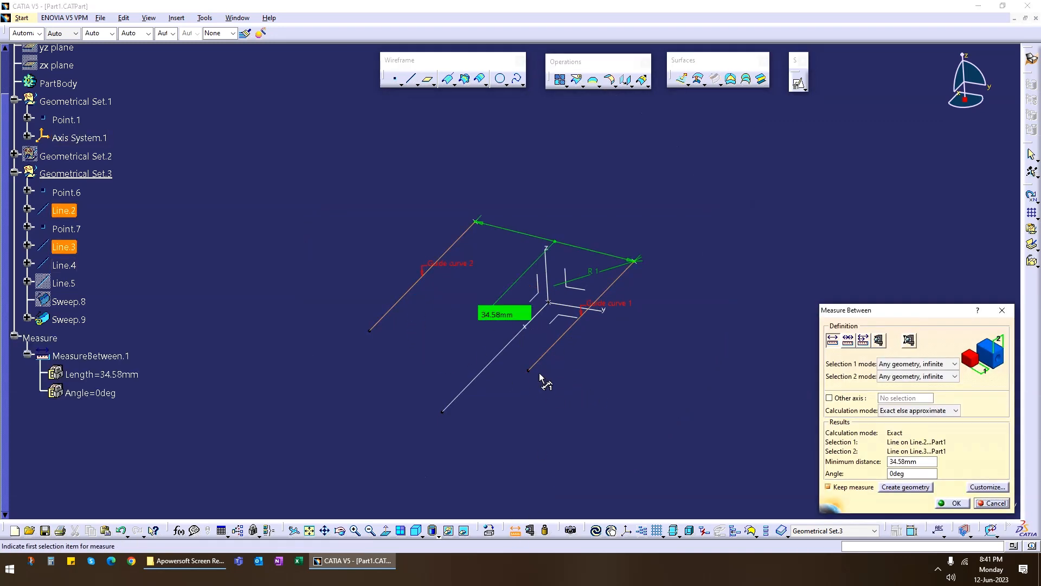
{"action": "left_click", "coordinate": [988, 504]}
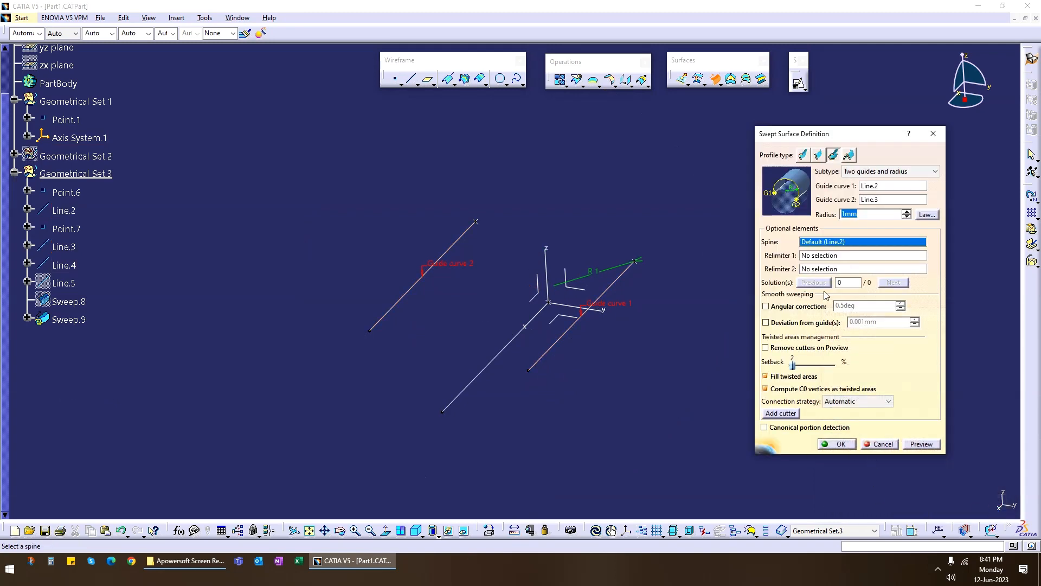
Preview the sweep with a radius of 35 mm and again with 34 mm.
{"action": "type", "text": "35"}
{"action": "left_click", "coordinate": [907, 448]}
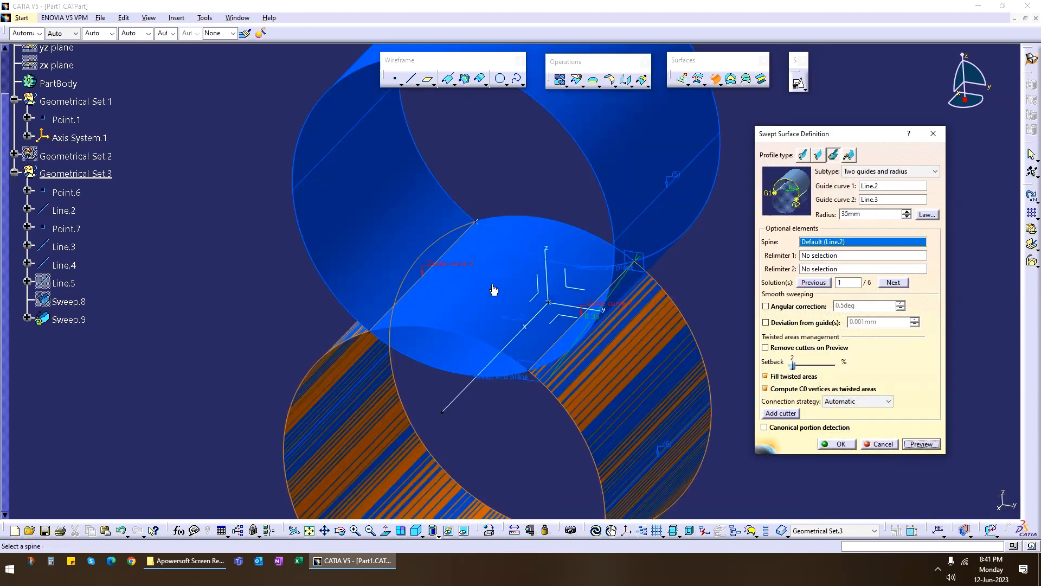
{"action": "double_click", "coordinate": [868, 215]}
{"action": "type", "text": "34"}
{"action": "left_click", "coordinate": [921, 447]}
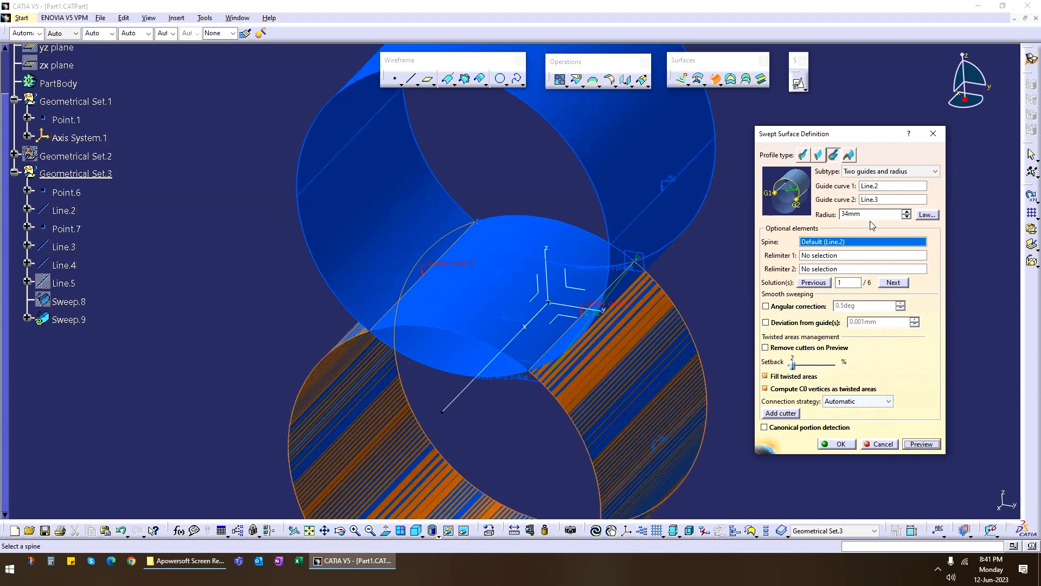
Try to preview the sweep with a radius of 17 mm.
{"action": "left_click_drag", "start_coordinate": [869, 215], "coordinate": [786, 216]}
{"action": "type", "text": "17"}
{"action": "left_click", "coordinate": [921, 444]}
{"action": "left_click", "coordinate": [570, 304]}
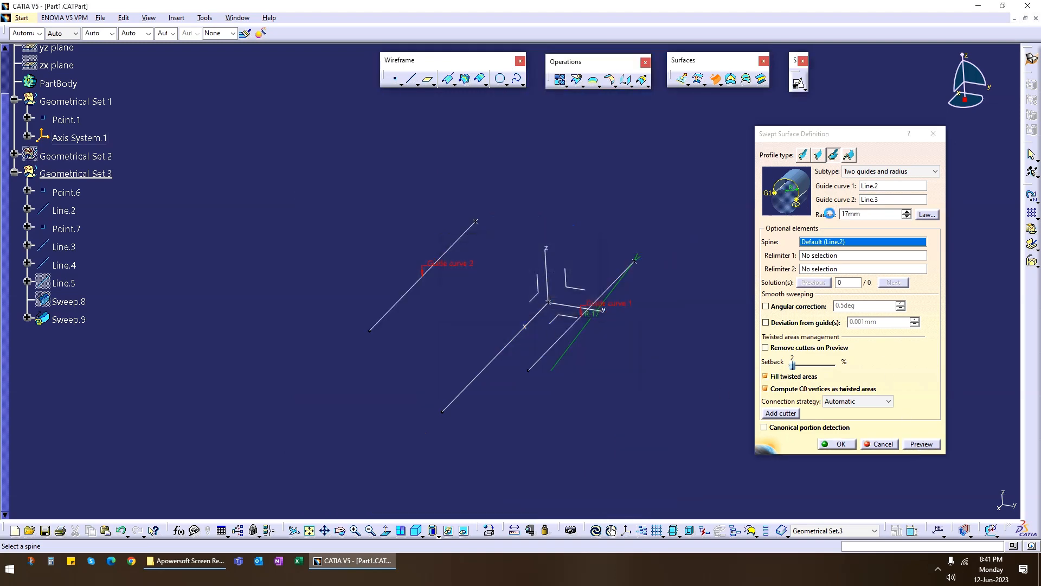
Set the sweep radius to 17.5 mm, preview the surface, and inspect its shape.
{"action": "double_click", "coordinate": [857, 214]}
{"action": "type", "text": "1"}
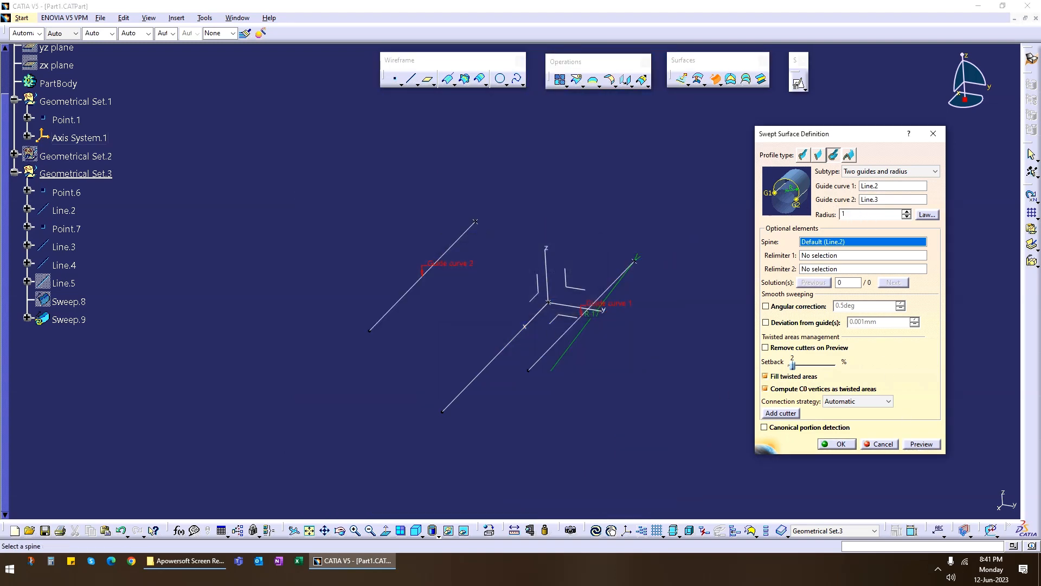
{"action": "left_click", "coordinate": [922, 444]}
{"action": "middle_click_drag", "start_coordinate": [519, 323], "coordinate": [428, 304]}
Set the sweep radius to 35 mm, preview the solutions, and examine them.
{"action": "left_click_drag", "start_coordinate": [871, 214], "coordinate": [786, 223]}
{"action": "type", "text": "35"}
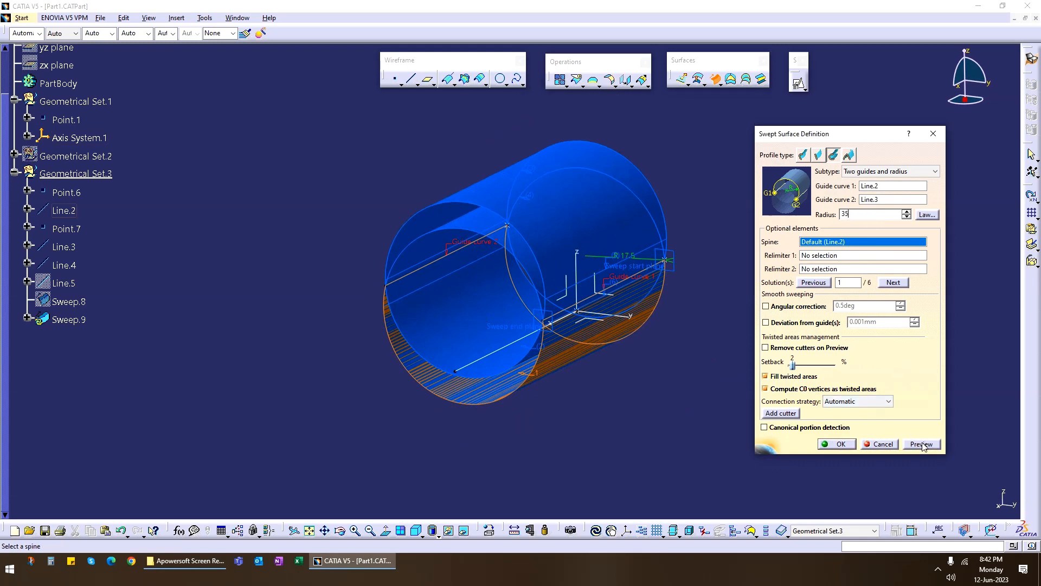
{"action": "left_click", "coordinate": [925, 447]}
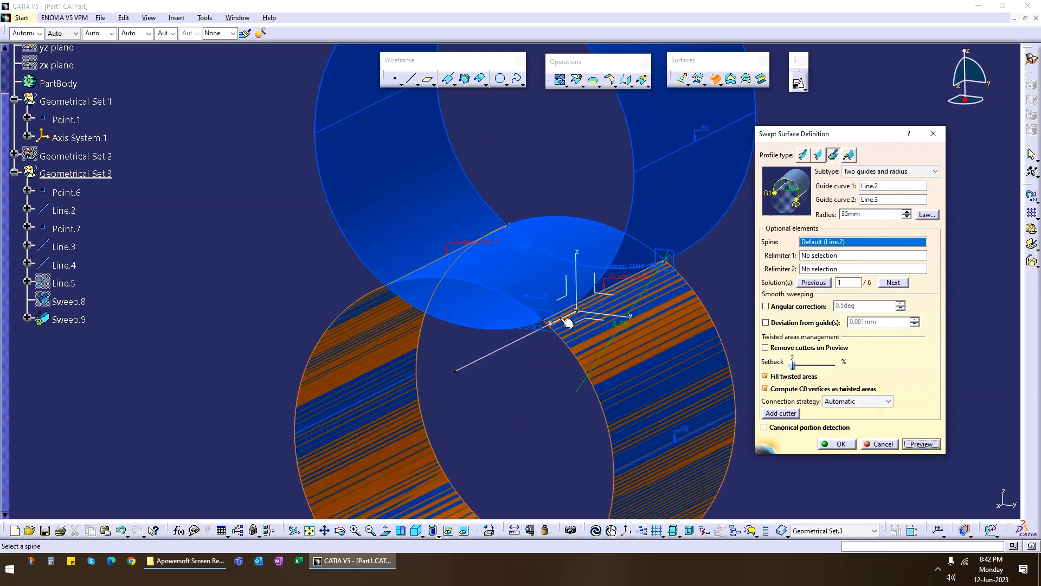
{"action": "middle_click_drag", "start_coordinate": [519, 326], "coordinate": [552, 334]}
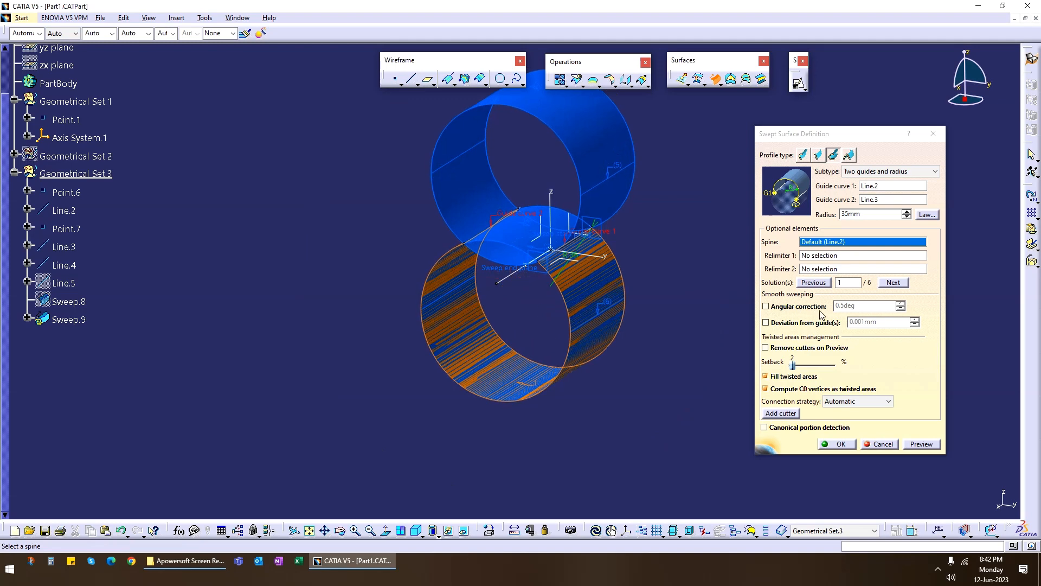
{"action": "mouse_move", "coordinate": [662, 264]}
{"action": "middle_mouse_down"}
{"action": "mouse_move", "coordinate": [637, 295]}
{"action": "mouse_move", "coordinate": [639, 286]}
{"action": "mouse_move", "coordinate": [462, 286]}
{"action": "middle_mouse_up"}
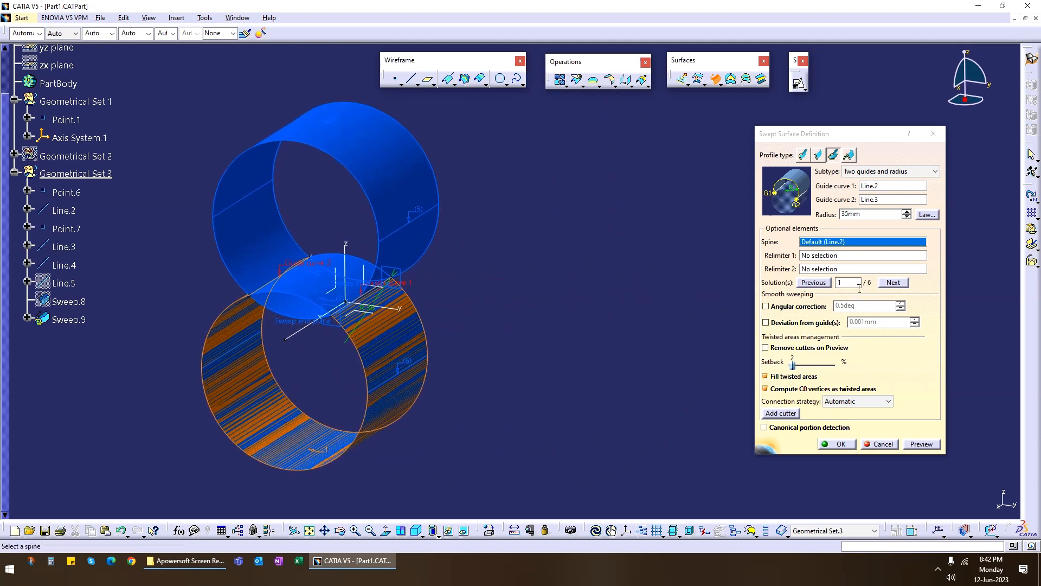
Switch to solution 2 of the two-guide sweep, update the preview, and inspect the selected arc surface.
{"action": "left_click", "coordinate": [892, 282]}
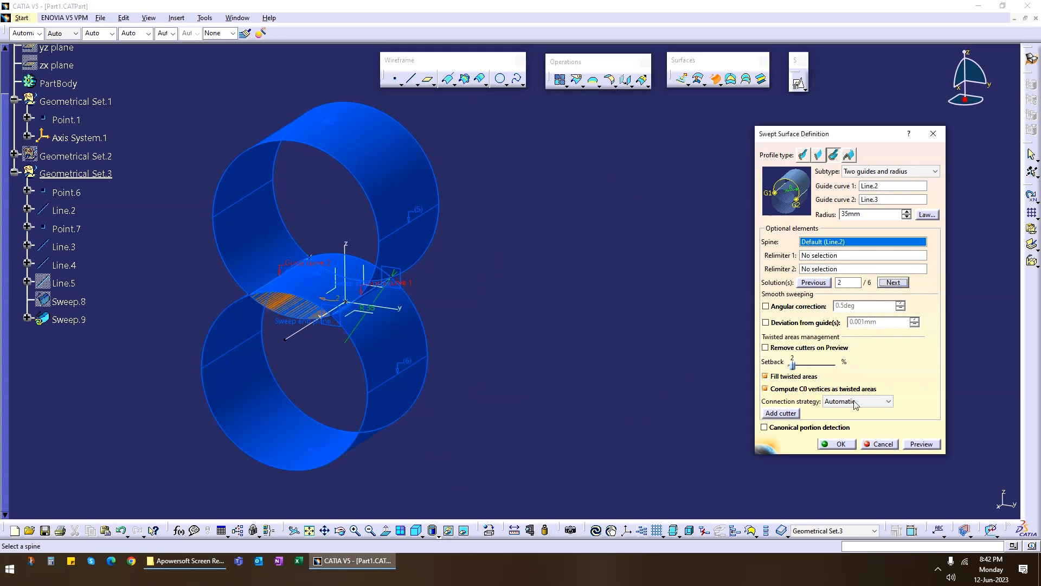
{"action": "left_click", "coordinate": [933, 449]}
{"action": "middle_click_drag", "start_coordinate": [421, 321], "coordinate": [488, 276]}
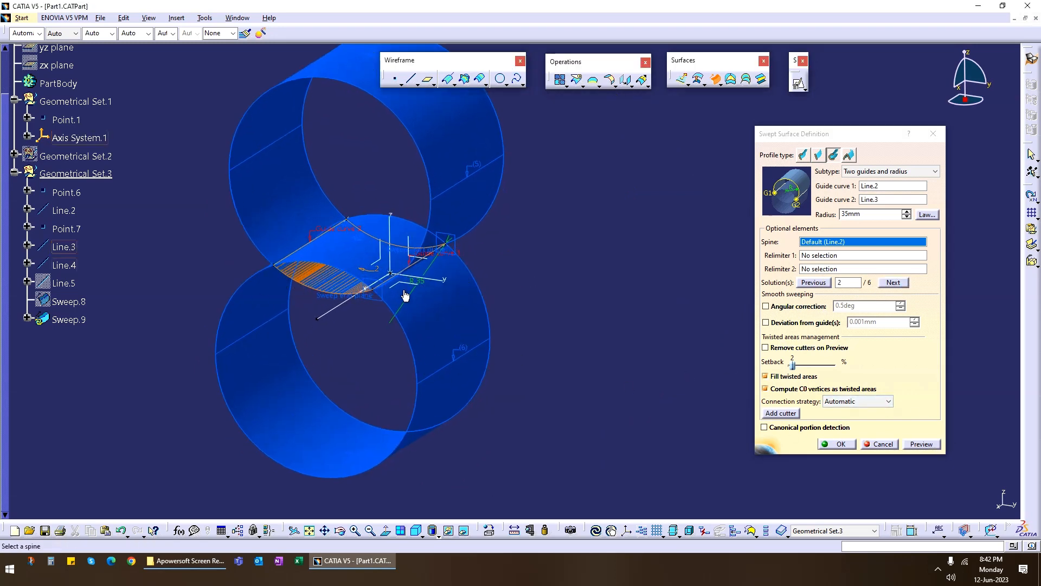
Step through solutions 3 to 6 of the two-guide sweep, previewing and inspecting them, and cancel the surface.
{"action": "left_click", "coordinate": [894, 282]}
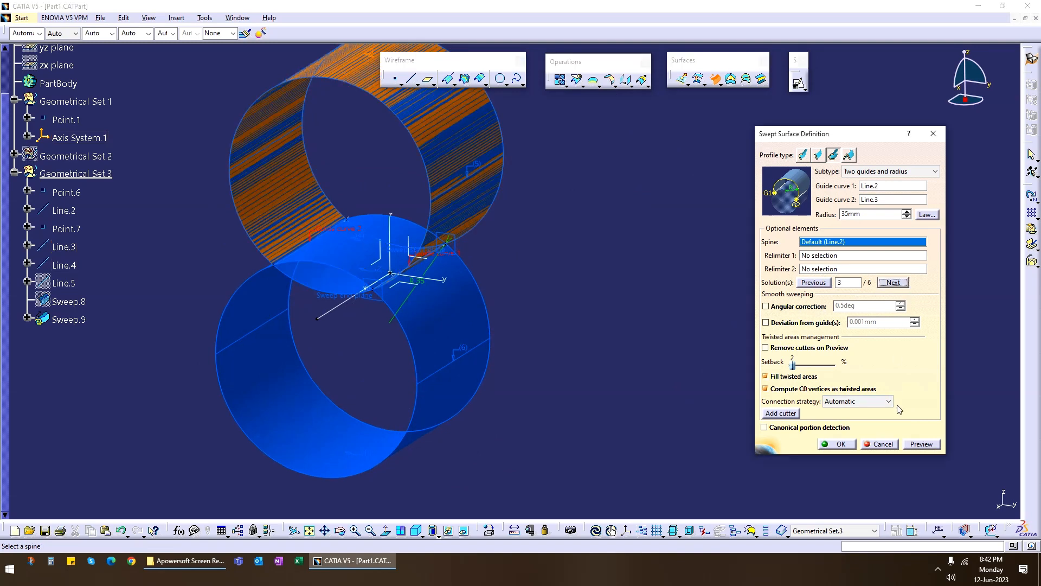
{"action": "left_click", "coordinate": [922, 443]}
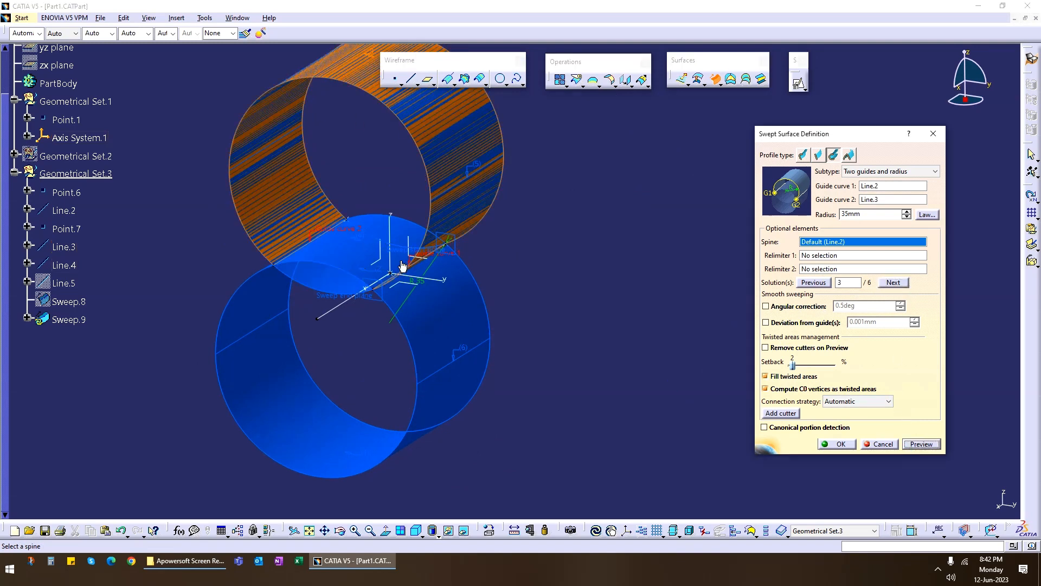
{"action": "left_click", "coordinate": [902, 283]}
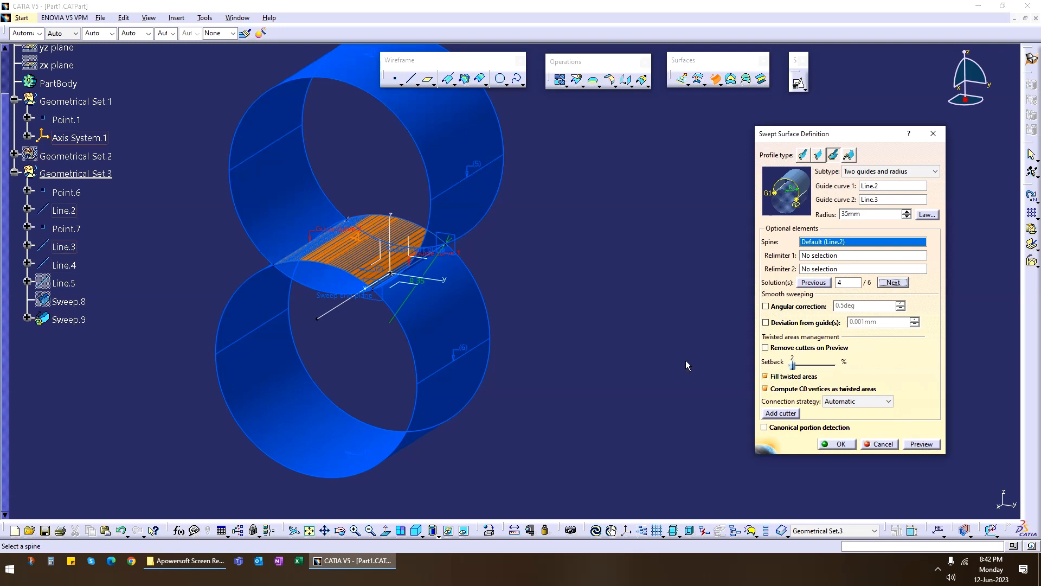
{"action": "left_click", "coordinate": [928, 445]}
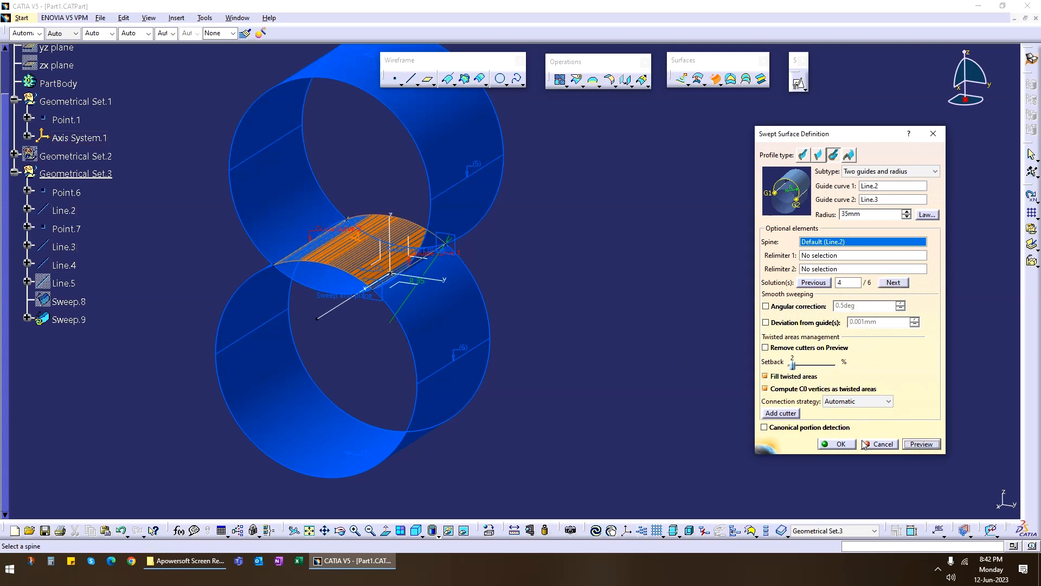
{"action": "left_click", "coordinate": [896, 283]}
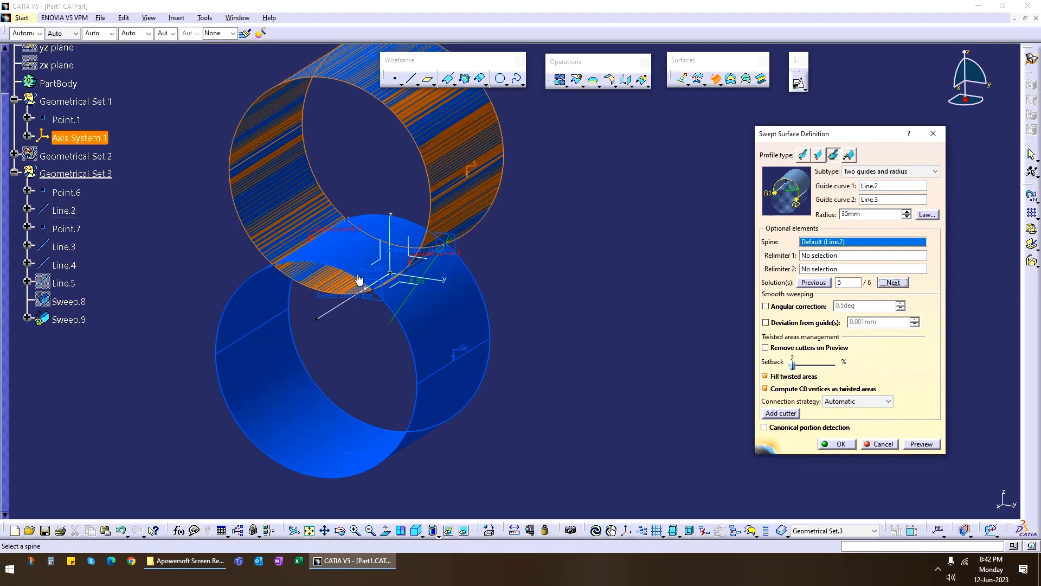
{"action": "left_click", "coordinate": [925, 446]}
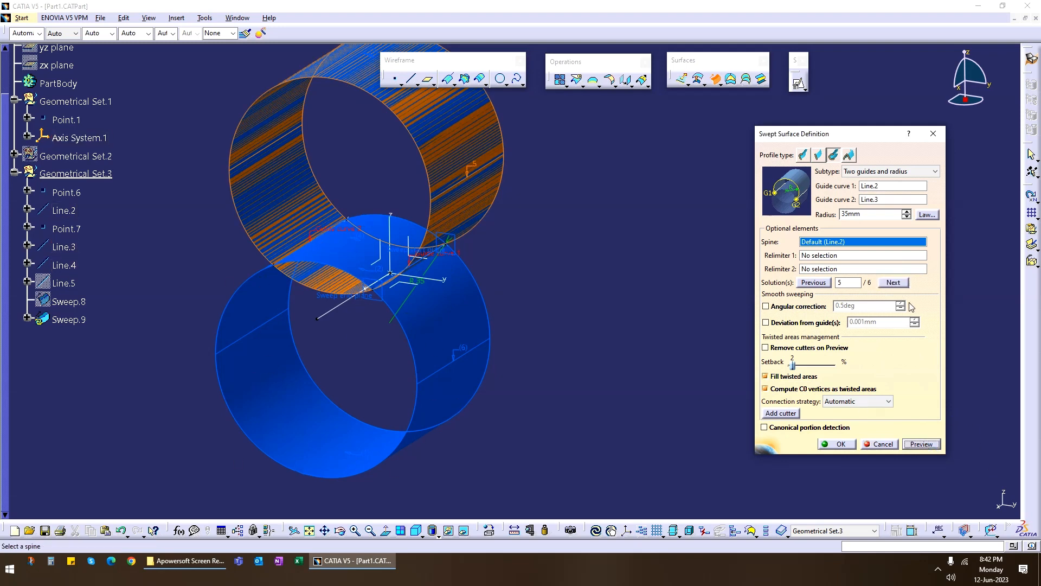
{"action": "left_click", "coordinate": [904, 284]}
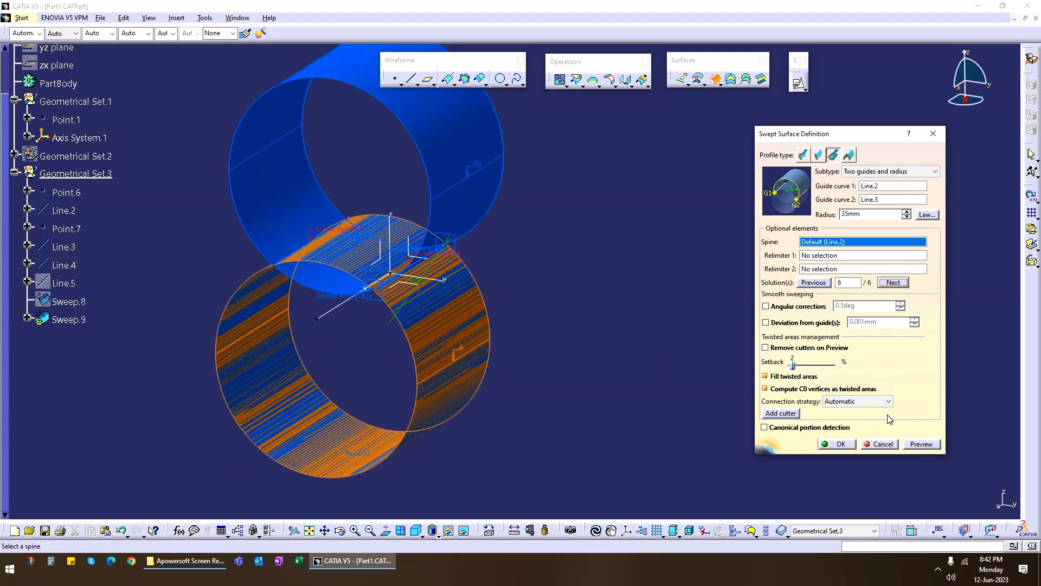
{"action": "left_click", "coordinate": [878, 444]}
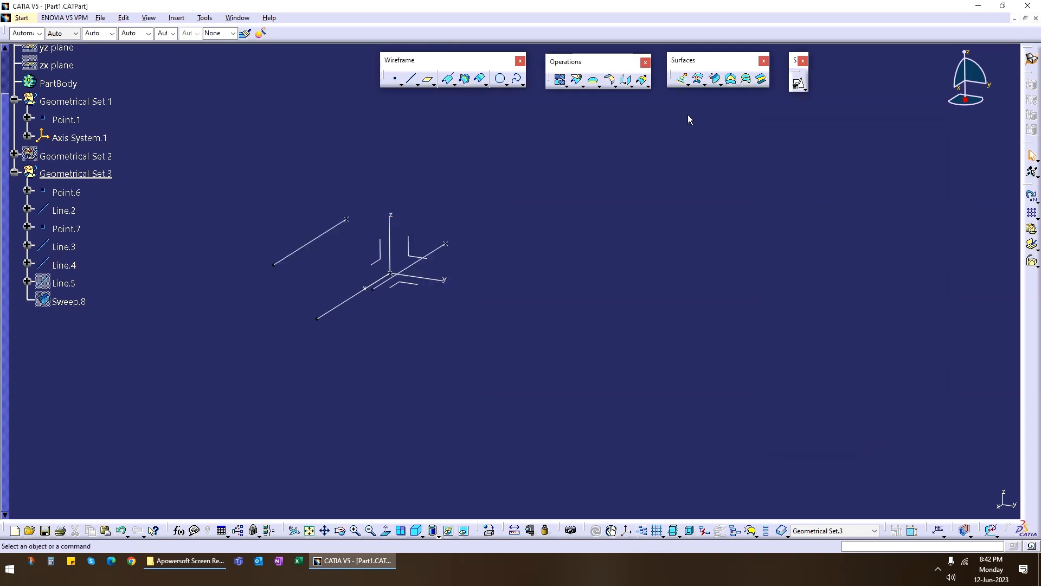
Start a new circular swept surface with the Center and two angles subtype.
{"action": "left_click", "coordinate": [715, 80]}
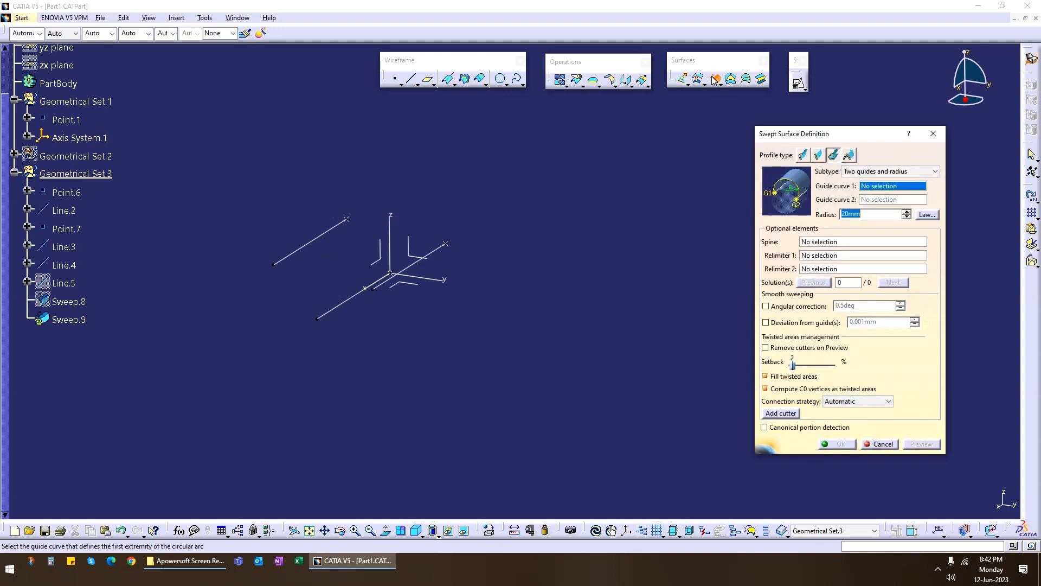
{"action": "left_click", "coordinate": [903, 172]}
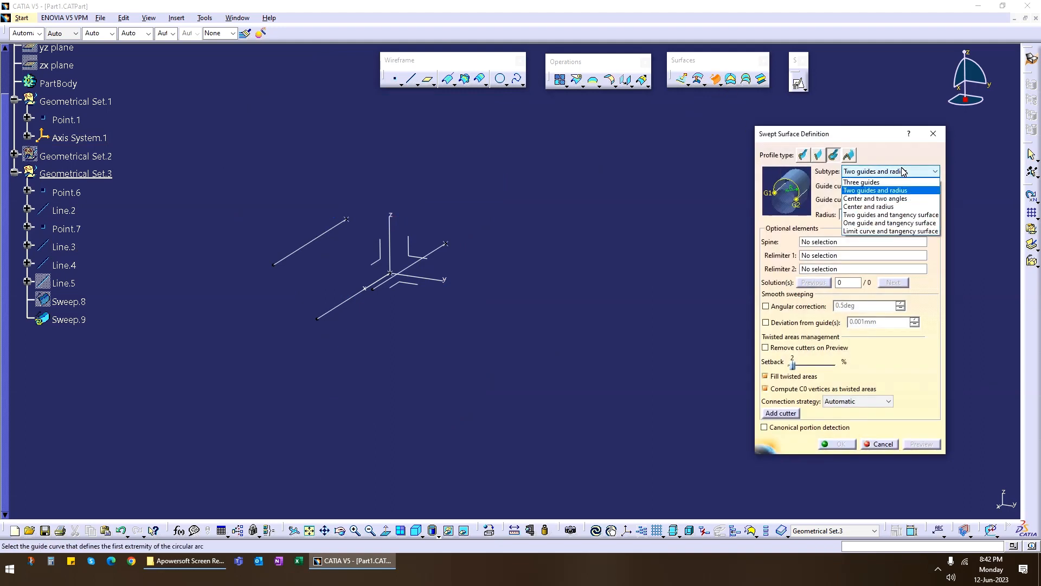
{"action": "left_click", "coordinate": [907, 200]}
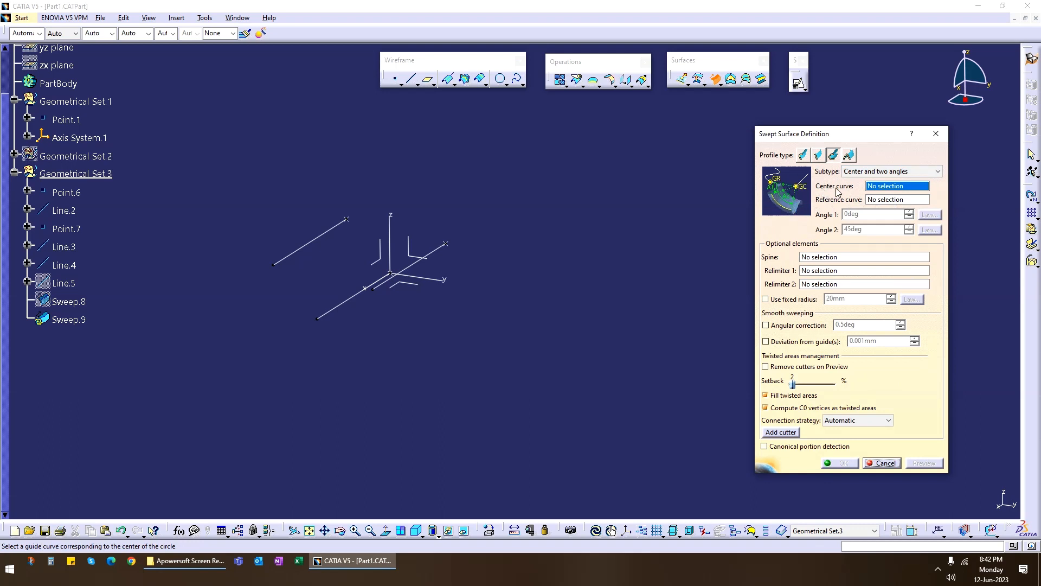
Assign Line.3 as the sweep's center curve and Line.2 as its reference curve.
{"action": "middle_click_drag", "start_coordinate": [411, 351], "coordinate": [537, 345]}
{"action": "left_click", "coordinate": [403, 217]}
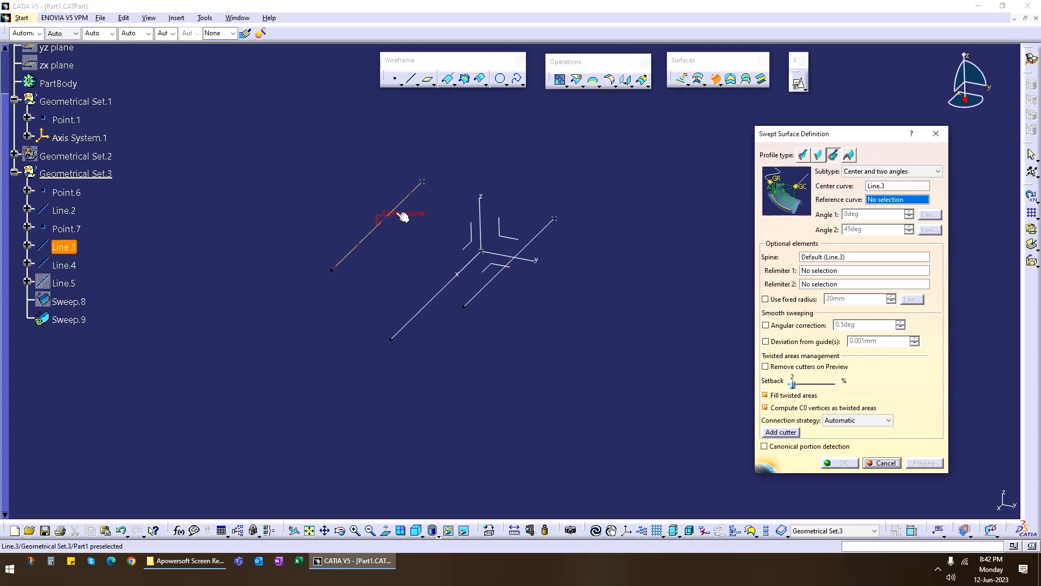
{"action": "left_click", "coordinate": [891, 200]}
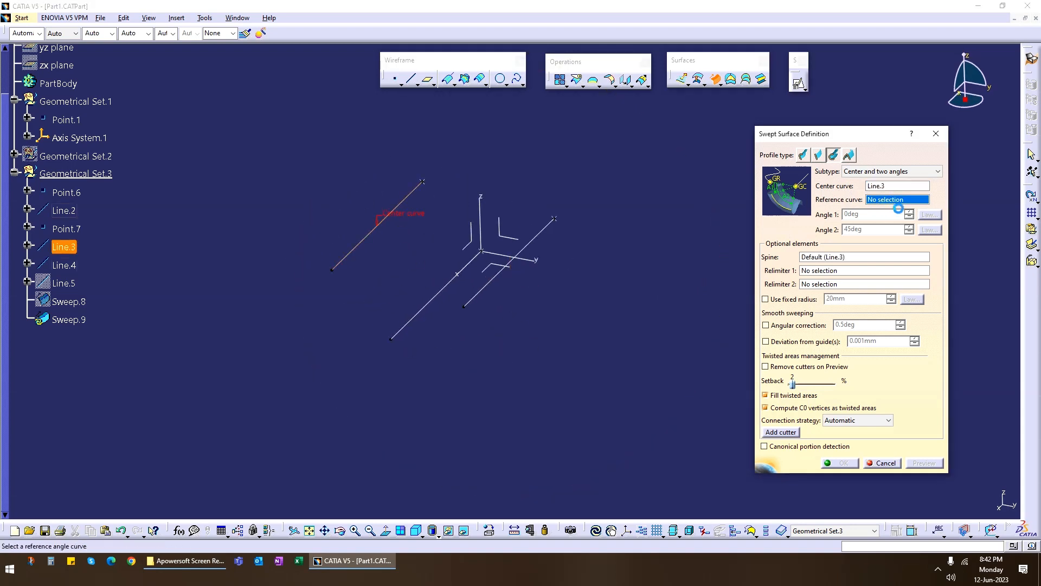
{"action": "middle_click_drag", "start_coordinate": [506, 325], "coordinate": [598, 241]}
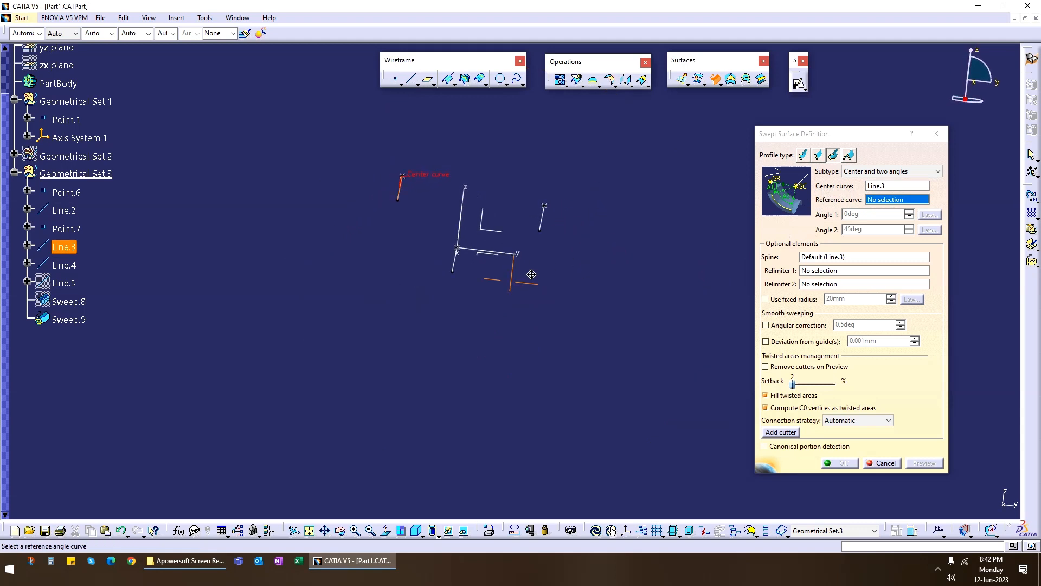
{"action": "mouse_move", "coordinate": [526, 292]}
{"action": "middle_mouse_down"}
{"action": "mouse_move", "coordinate": [559, 293]}
{"action": "mouse_move", "coordinate": [542, 297]}
{"action": "middle_mouse_up"}
{"action": "middle_click_drag", "start_coordinate": [511, 195], "coordinate": [526, 331]}
{"action": "left_click", "coordinate": [543, 234]}
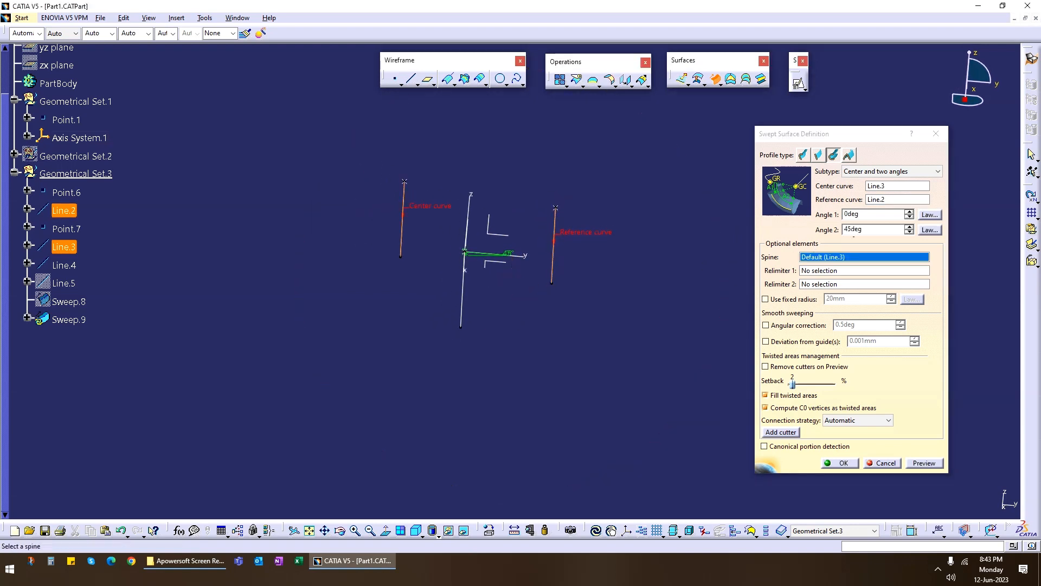
Set Angle 1 of the sweep to 20 degrees, preview the surface, and inspect the arc.
{"action": "left_click_drag", "start_coordinate": [877, 216], "coordinate": [801, 224]}
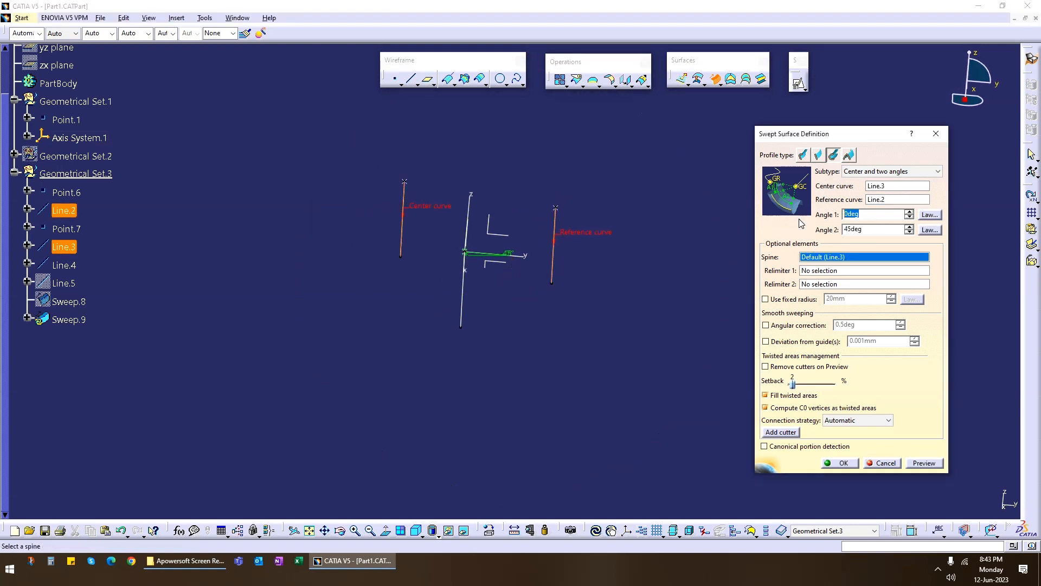
{"action": "type", "text": "20"}
{"action": "left_click", "coordinate": [931, 467]}
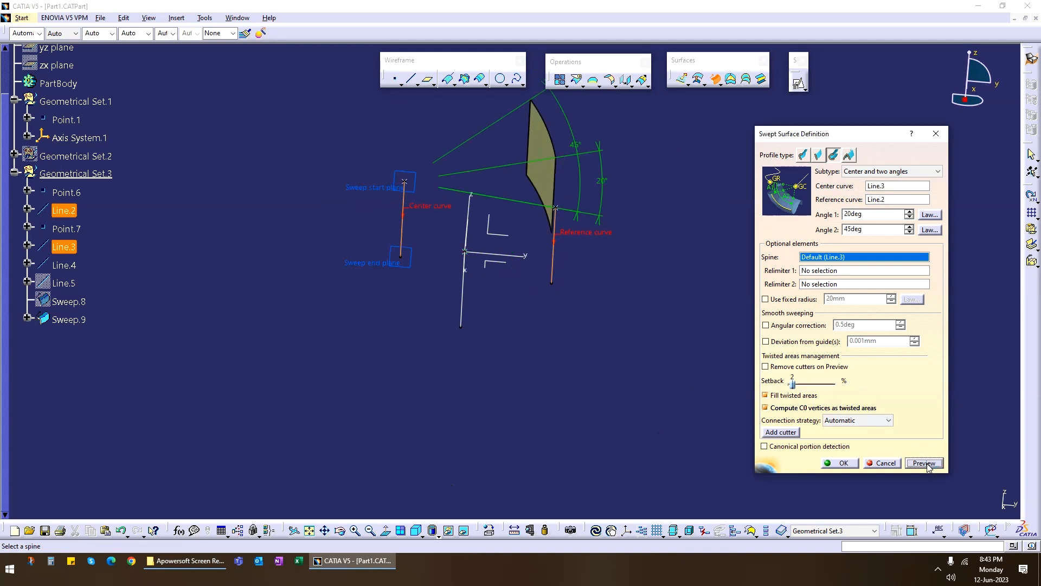
{"action": "middle_click_drag", "start_coordinate": [520, 282], "coordinate": [531, 216]}
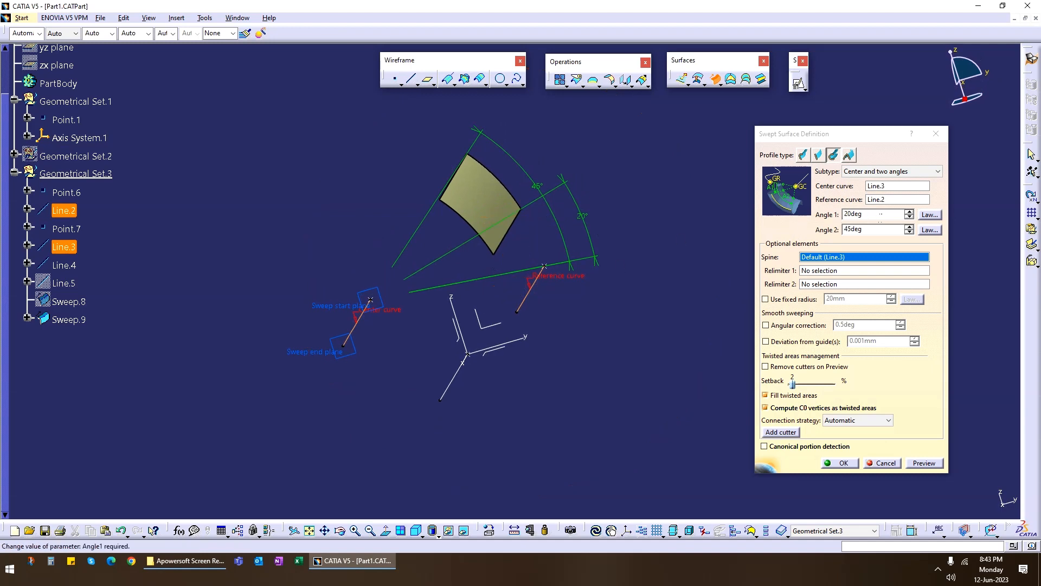
Increase Angle 1 to 27 degrees and Angle 2 to 145 degrees, preview and inspect the sweep, and cancel it.
{"action": "left_click", "coordinate": [909, 213]}
{"action": "left_click", "coordinate": [909, 213]}
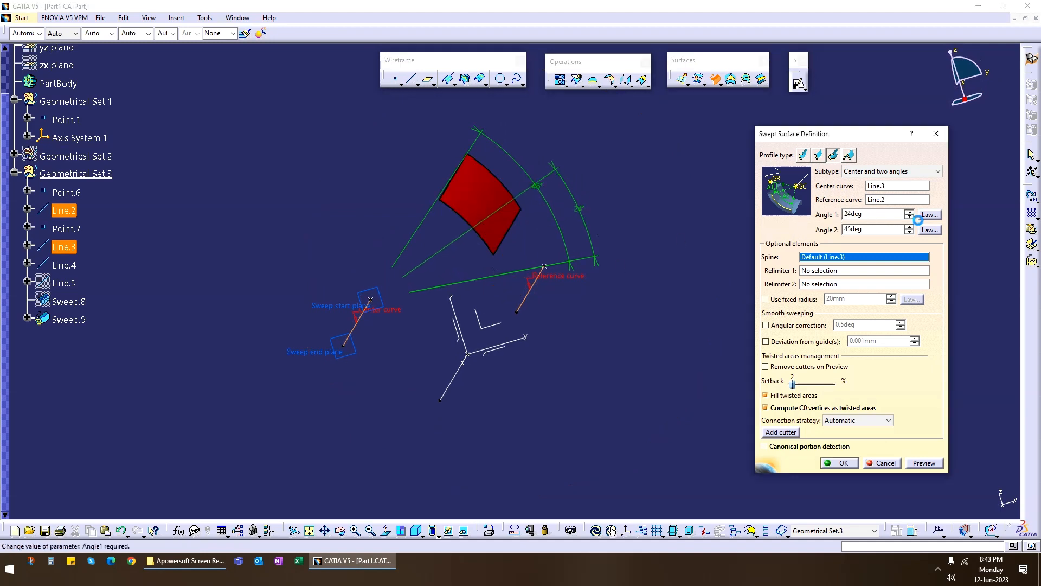
{"action": "left_click", "coordinate": [909, 212]}
{"action": "left_click", "coordinate": [911, 226]}
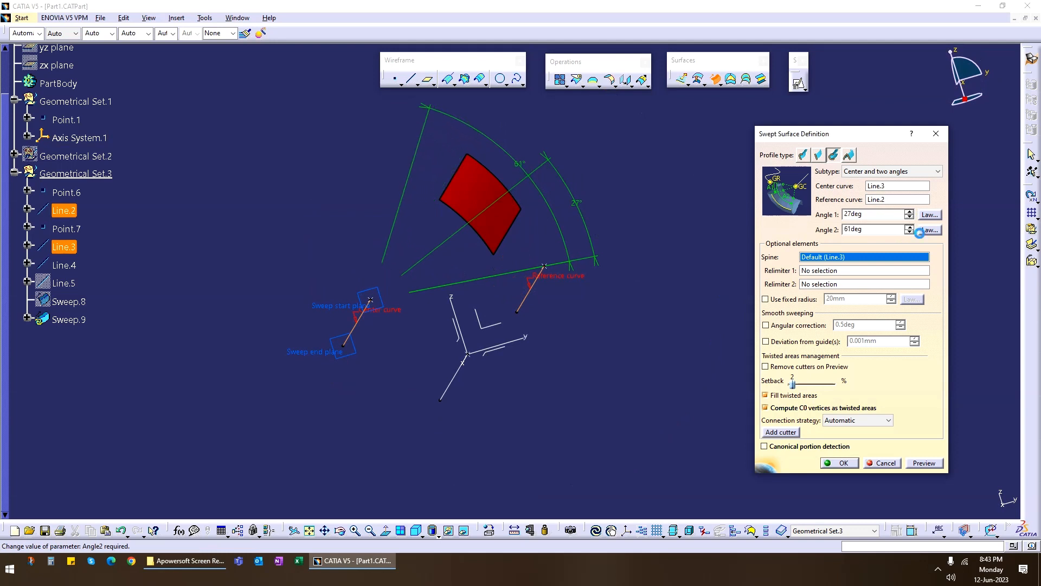
{"action": "left_click_drag", "start_coordinate": [911, 226], "coordinate": [920, 232]}
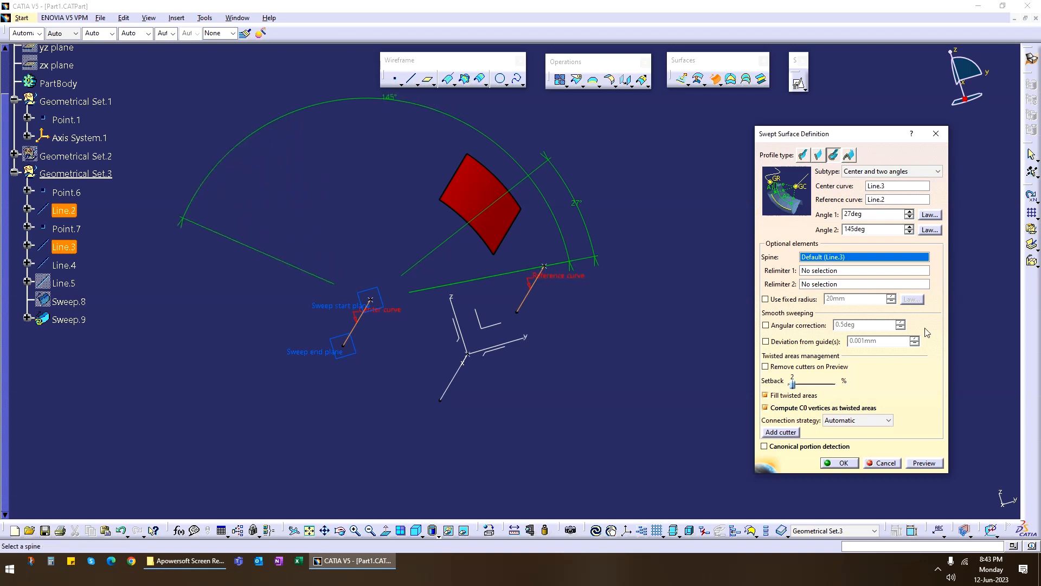
{"action": "left_click", "coordinate": [924, 463]}
{"action": "middle_click_drag", "start_coordinate": [320, 247], "coordinate": [396, 344]}
{"action": "left_click", "coordinate": [883, 462]}
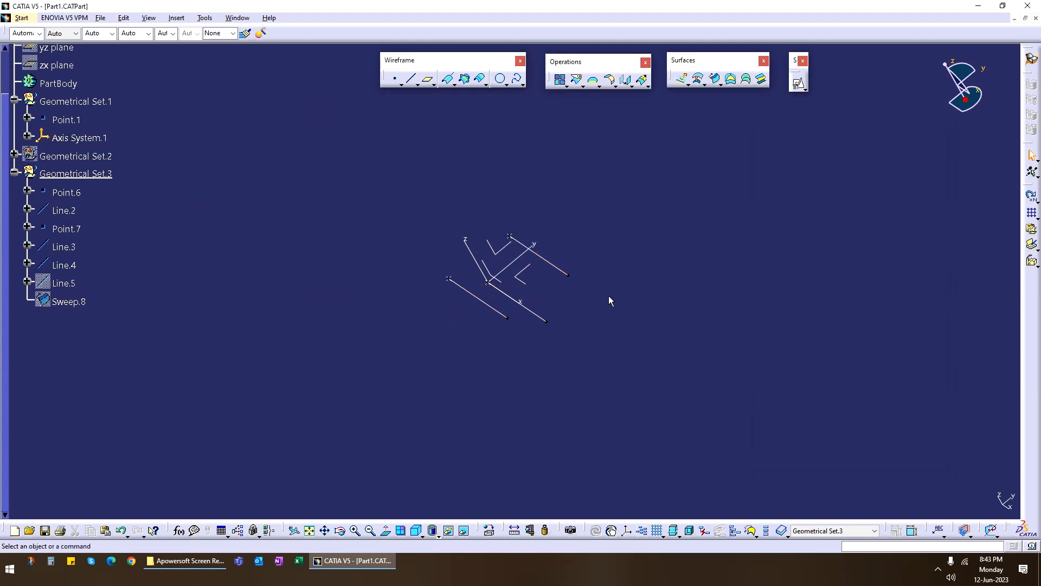
Create a positioned sketch on the YZ plane of Axis System.1.
{"action": "middle_click_drag", "start_coordinate": [609, 295], "coordinate": [485, 232]}
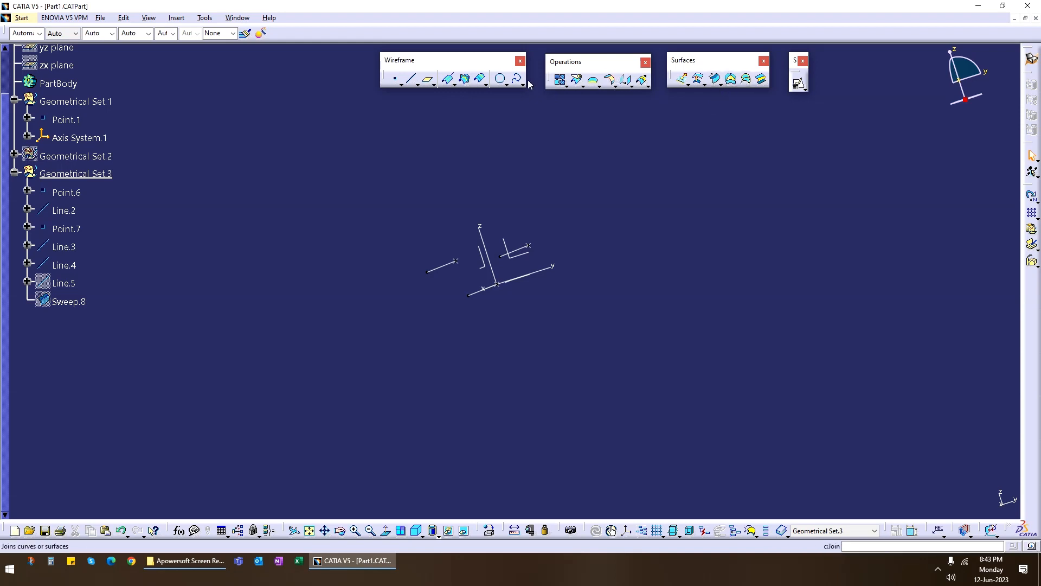
{"action": "left_click", "coordinate": [798, 83]}
{"action": "left_click", "coordinate": [530, 264]}
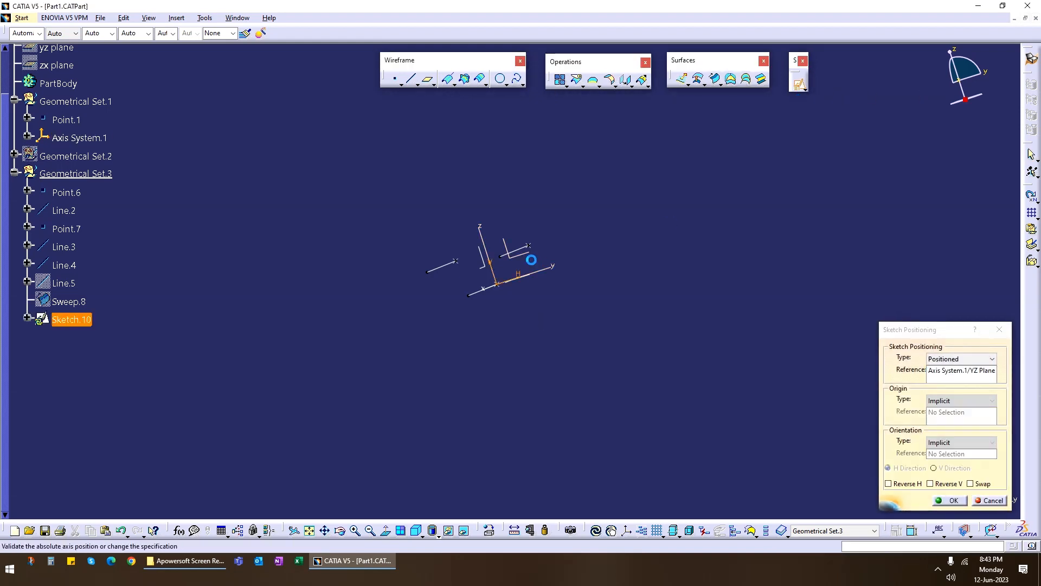
{"action": "left_click", "coordinate": [949, 500]}
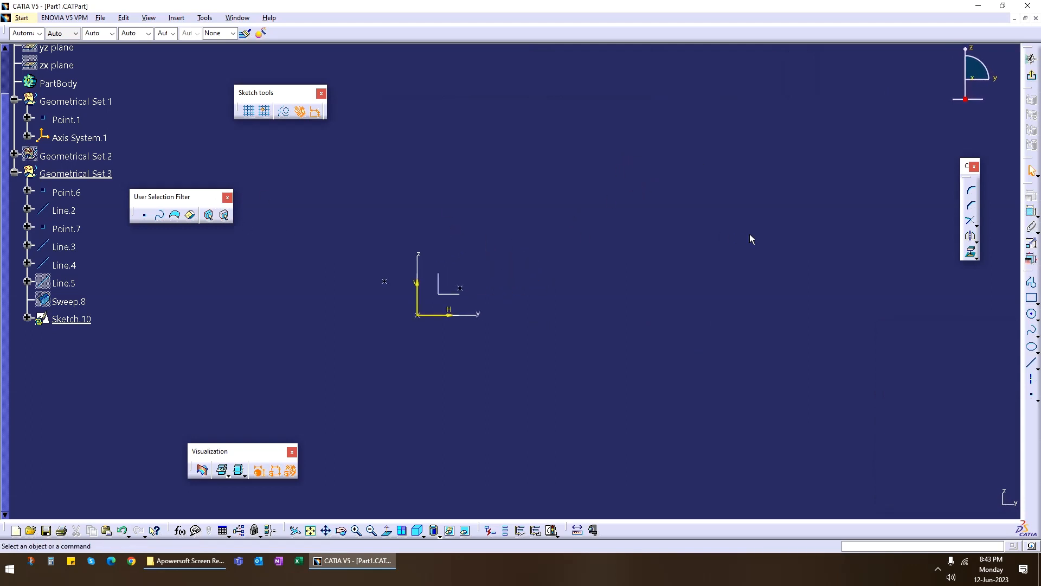
Sketch a wavy four-point spline spanning about 125 mm end to end, above and beside the axis system origin.
{"action": "left_click", "coordinate": [1031, 330]}
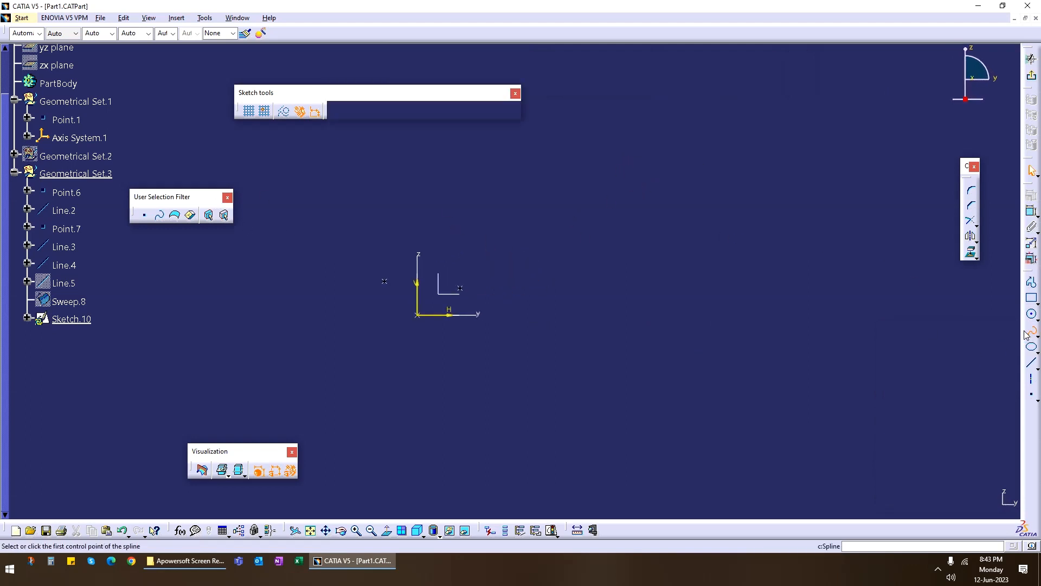
{"action": "left_click", "coordinate": [450, 206]}
{"action": "left_click", "coordinate": [497, 183]}
{"action": "left_click", "coordinate": [595, 220]}
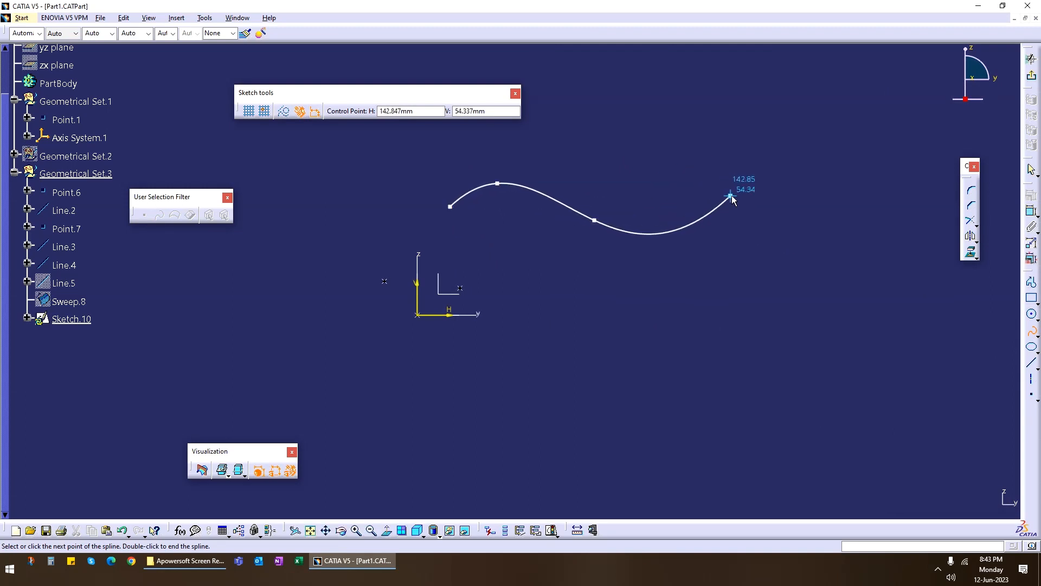
{"action": "left_click", "coordinate": [722, 242]}
{"action": "double_click", "coordinate": [765, 243]}
{"action": "mouse_move", "coordinate": [774, 267]}
{"action": "middle_mouse_down"}
{"action": "mouse_move", "coordinate": [441, 349]}
{"action": "mouse_move", "coordinate": [712, 293]}
{"action": "middle_mouse_up"}
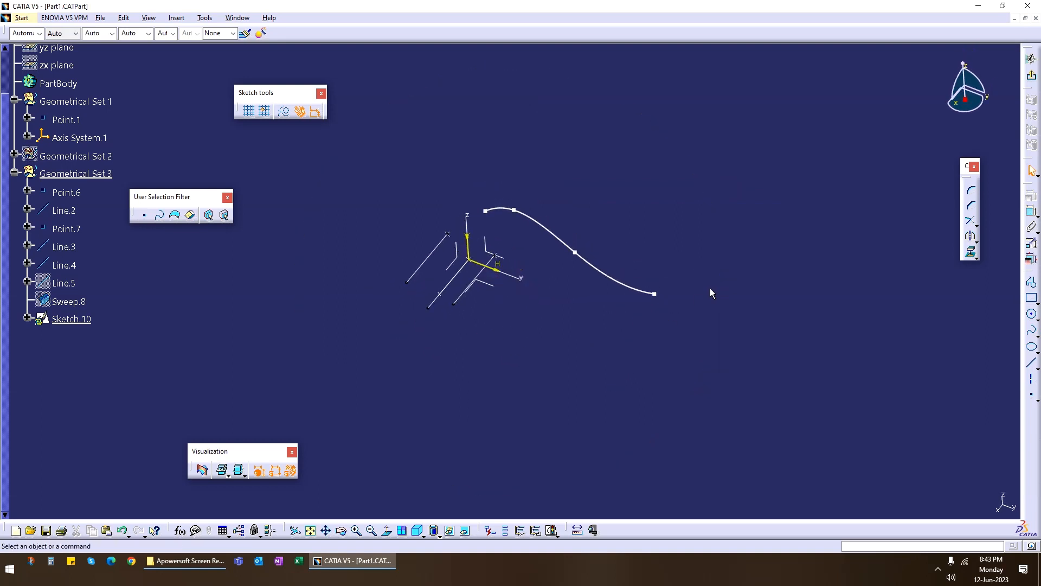
Try to draw a straight line joining the spline's two endpoints.
{"action": "left_click", "coordinate": [1031, 362]}
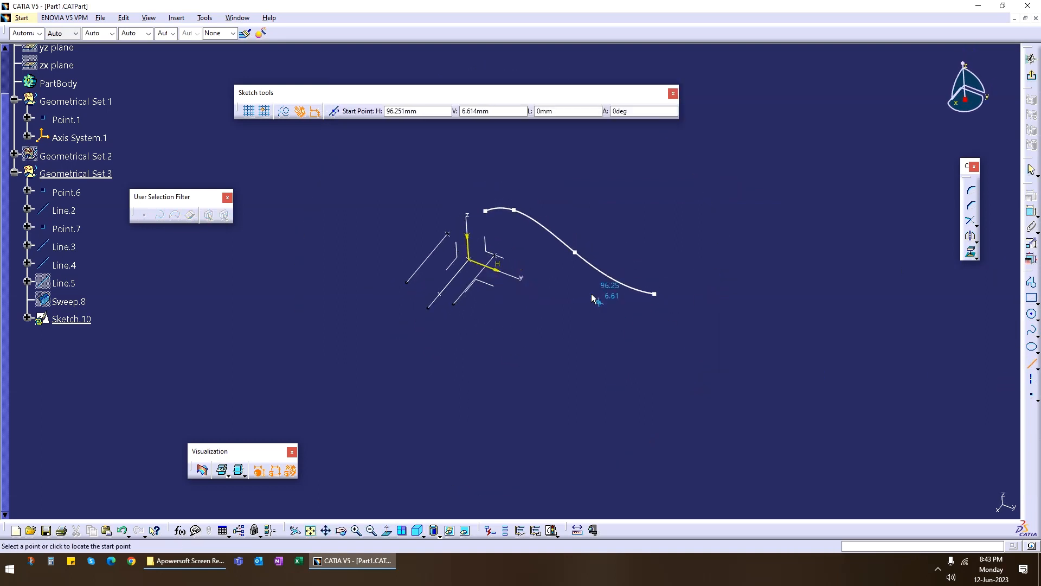
{"action": "left_click", "coordinate": [486, 210]}
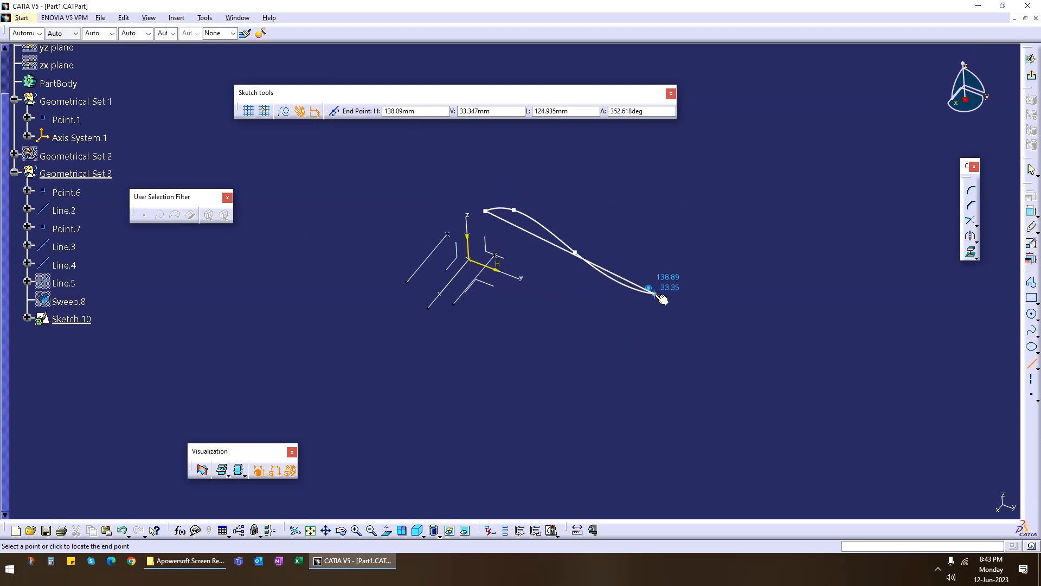
{"action": "left_click", "coordinate": [654, 294]}
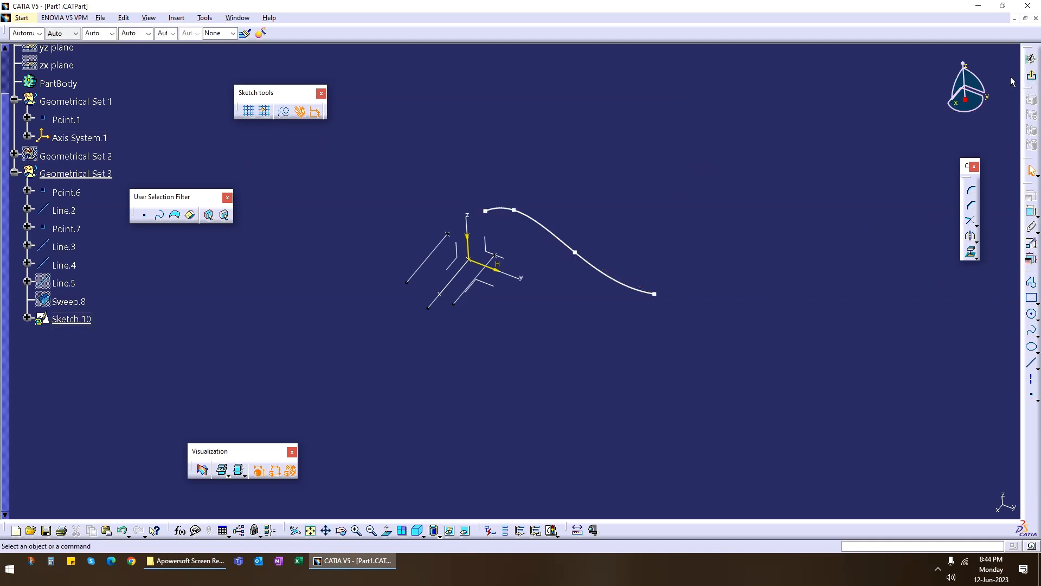
Exit the sketch and extrude the spline normal to its plane as a 30 mm surface with the direction reversed.
{"action": "left_click", "coordinate": [1031, 76]}
{"action": "mouse_move", "coordinate": [602, 260]}
{"action": "middle_mouse_down"}
{"action": "mouse_move", "coordinate": [570, 359]}
{"action": "mouse_move", "coordinate": [563, 340]}
{"action": "mouse_move", "coordinate": [631, 186]}
{"action": "middle_mouse_up"}
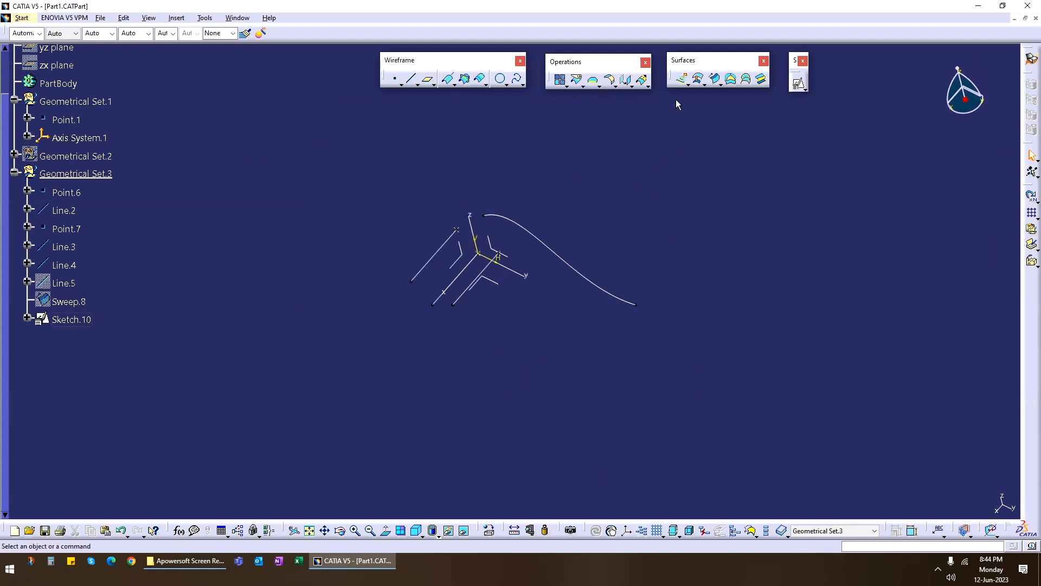
{"action": "left_click", "coordinate": [681, 79]}
{"action": "left_click", "coordinate": [569, 264]}
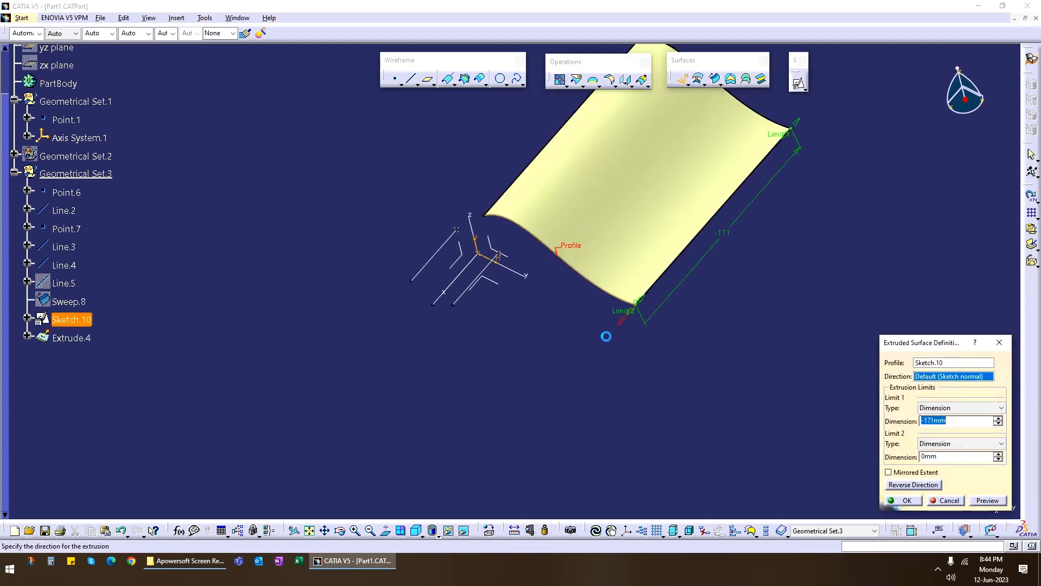
{"action": "left_click", "coordinate": [896, 485]}
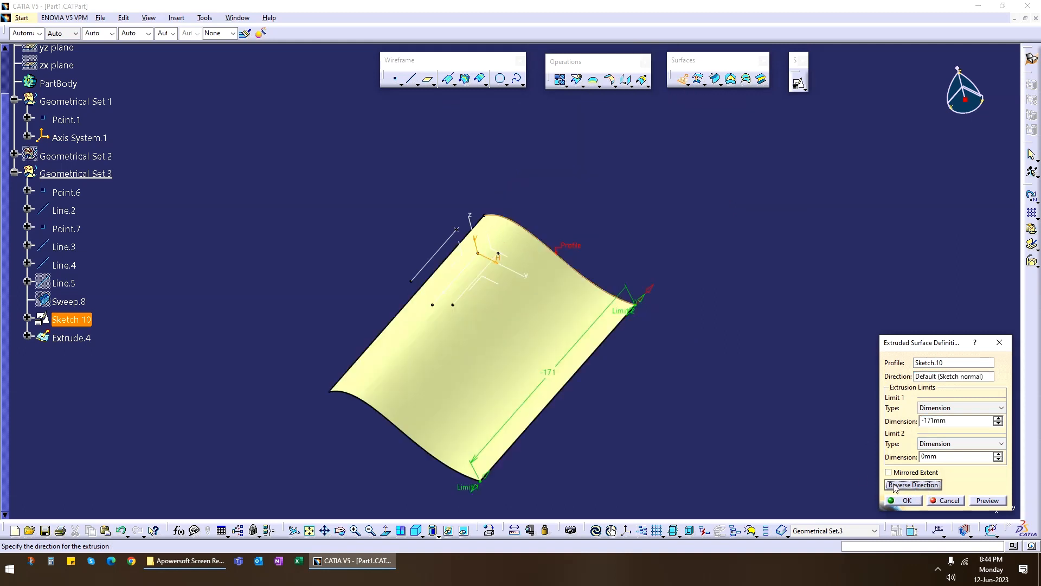
{"action": "left_click_drag", "start_coordinate": [968, 421], "coordinate": [854, 417]}
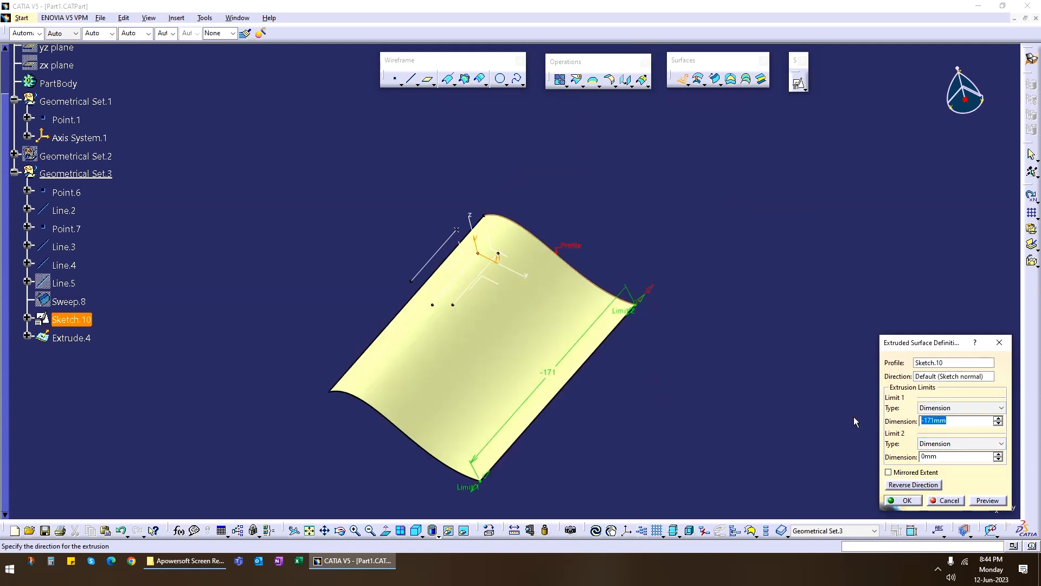
{"action": "type", "text": "20"}
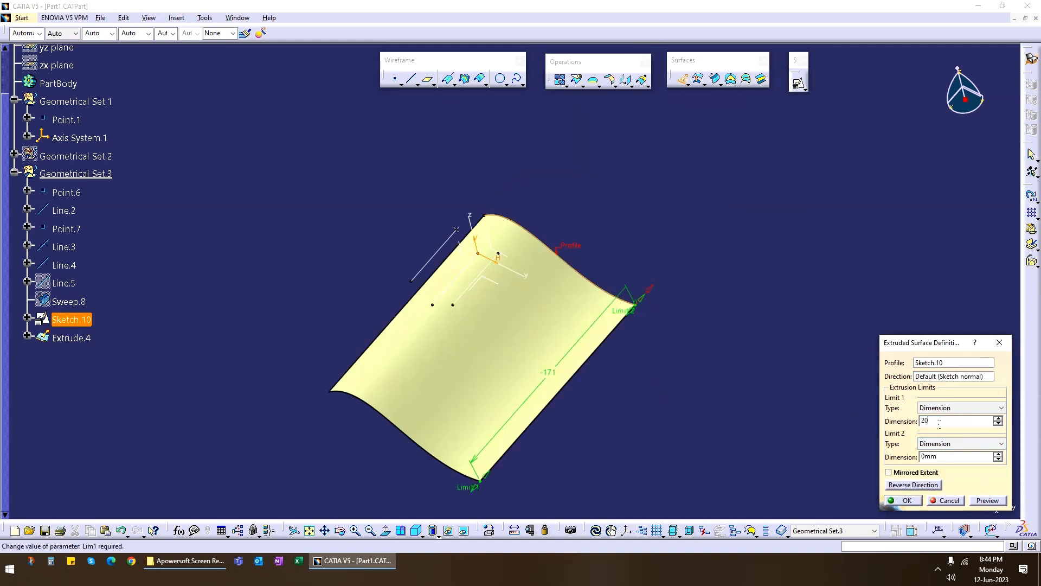
{"action": "left_click_drag", "start_coordinate": [925, 421], "coordinate": [867, 425]}
{"action": "left_click", "coordinate": [980, 500]}
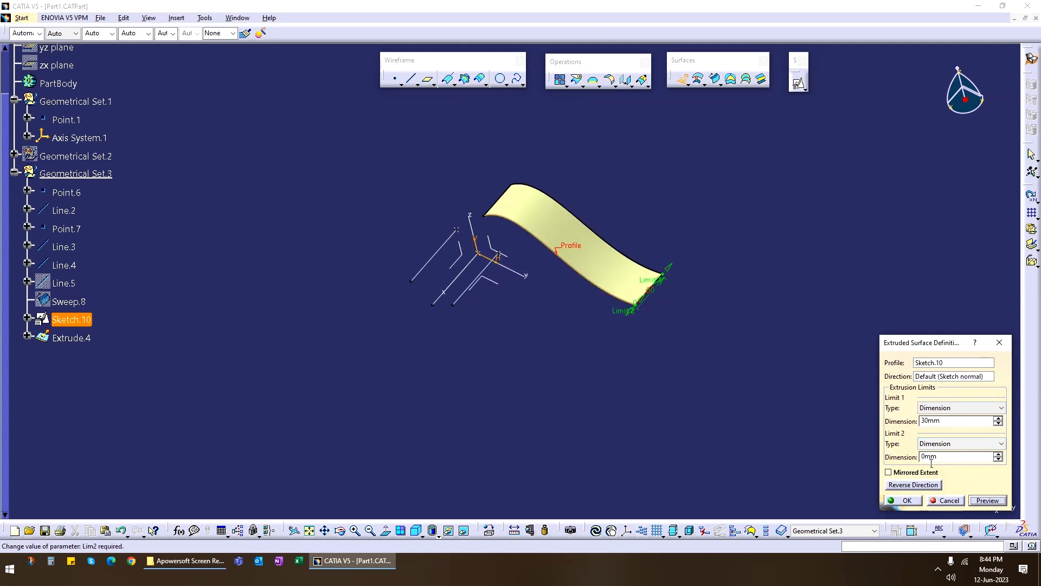
{"action": "left_click", "coordinate": [913, 484]}
{"action": "left_click", "coordinate": [889, 499]}
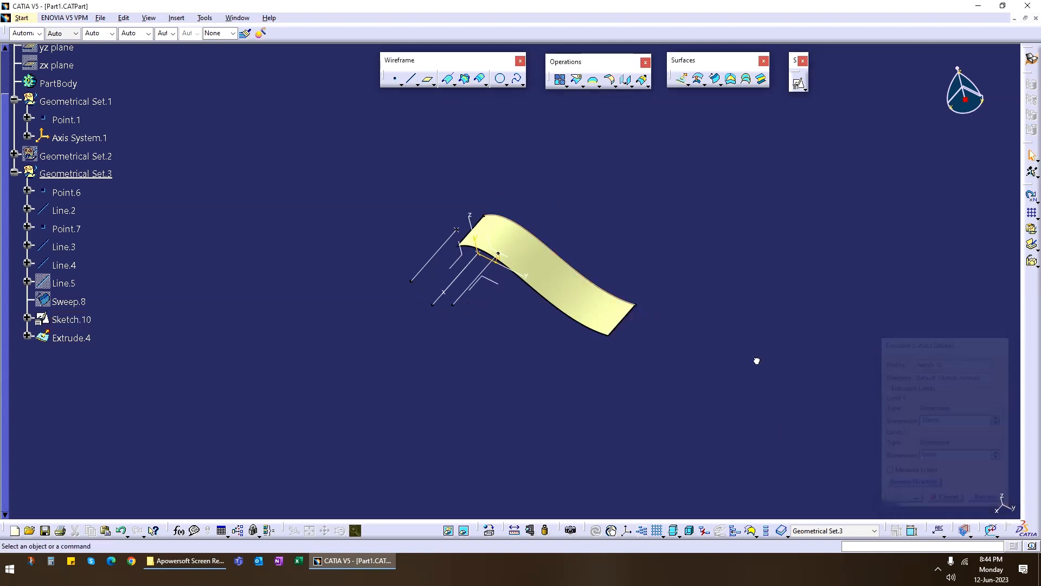
Create a point-point line joining the two end vertices of the extruded surface's free wavy edge.
{"action": "left_click", "coordinate": [411, 78]}
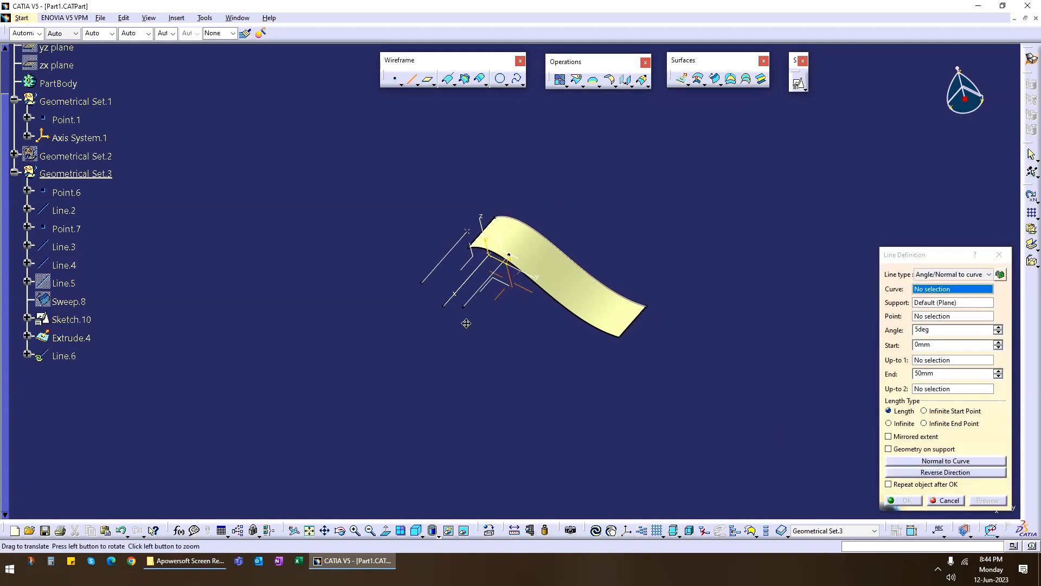
{"action": "middle_click_drag", "start_coordinate": [489, 244], "coordinate": [491, 158]}
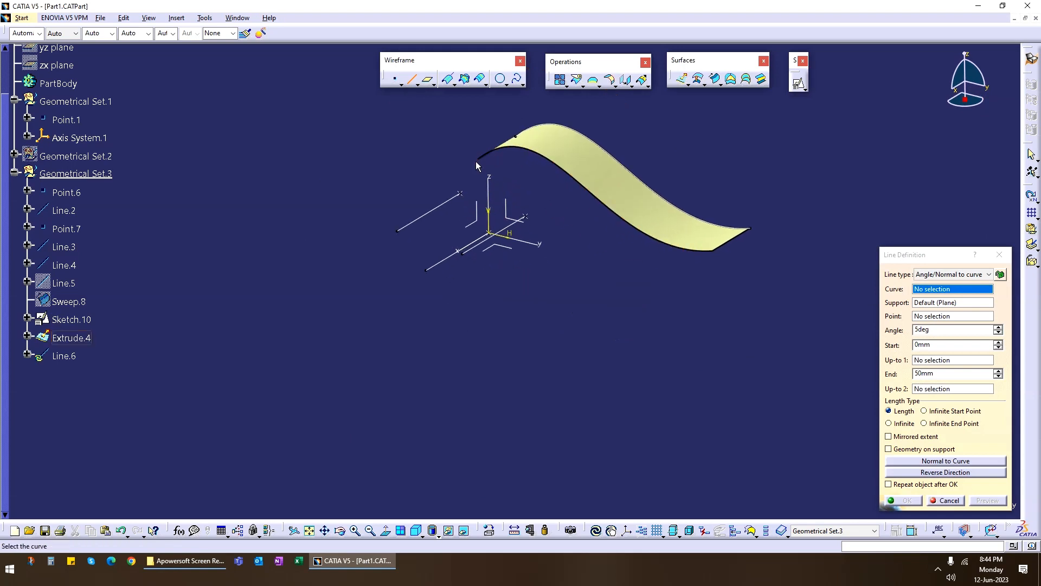
{"action": "left_click", "coordinate": [480, 159]}
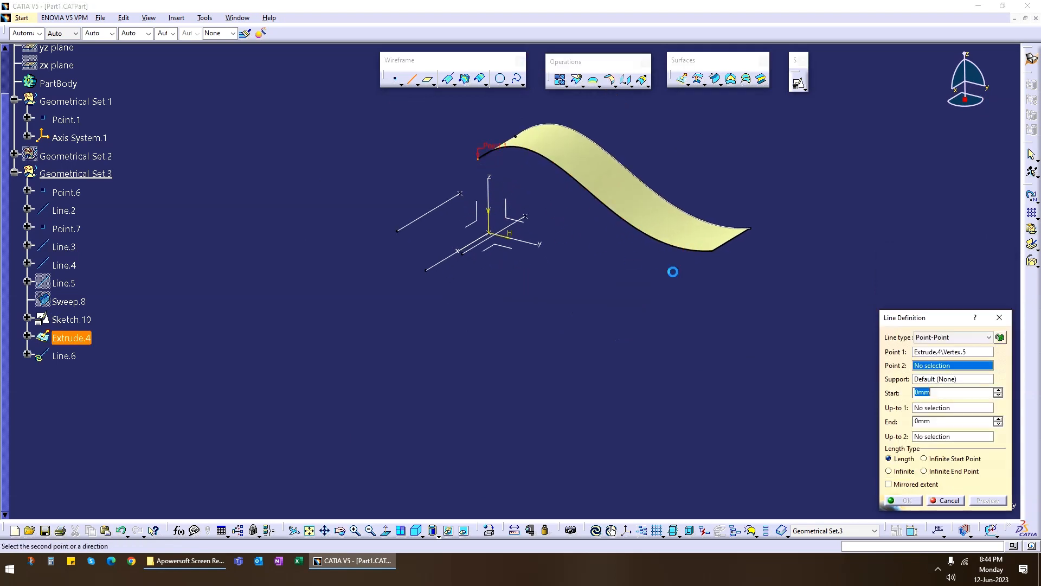
{"action": "left_click", "coordinate": [713, 252]}
{"action": "left_click", "coordinate": [903, 500]}
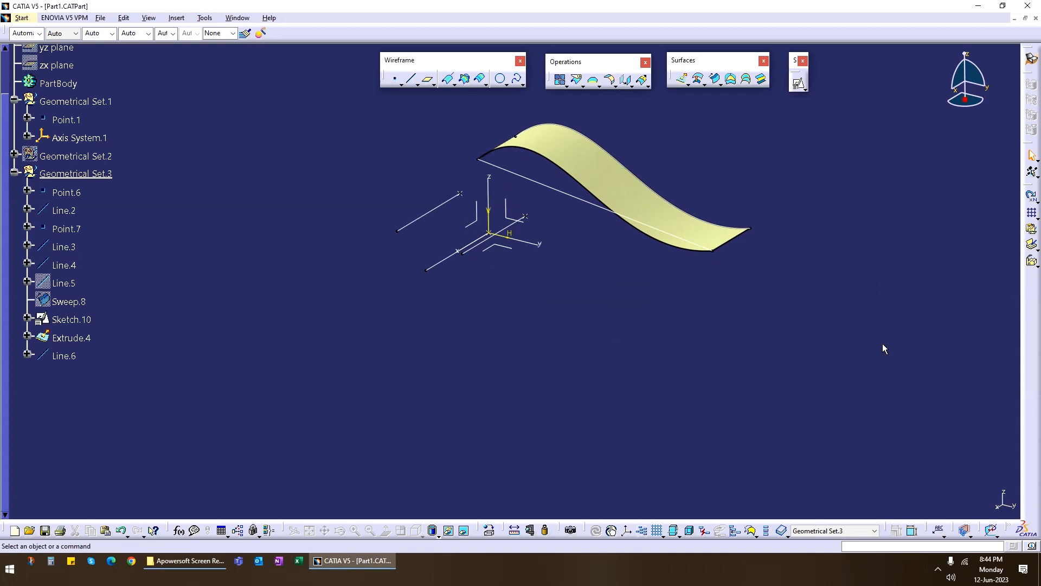
Hide the extruded surface, leaving only the spline and the straight line on view.
{"action": "right_click", "coordinate": [587, 176]}
{"action": "left_click", "coordinate": [659, 212]}
{"action": "middle_click_drag", "start_coordinate": [663, 213], "coordinate": [662, 309]}
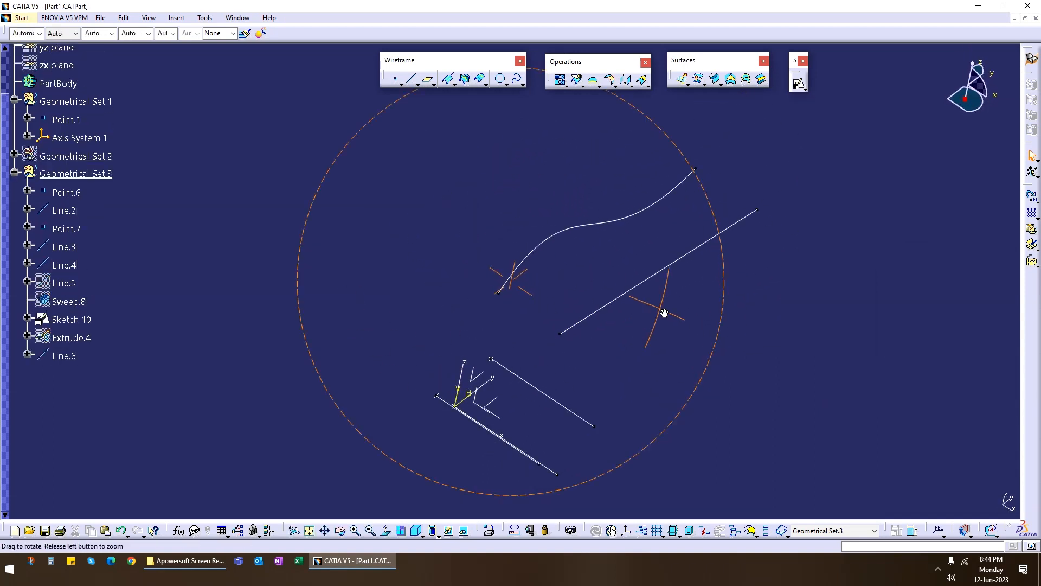
Preview a Center and two angles sweep with the spline as center curve, Line.6 as reference curve and Angle 1 at 5 degrees.
{"action": "left_click", "coordinate": [716, 80]}
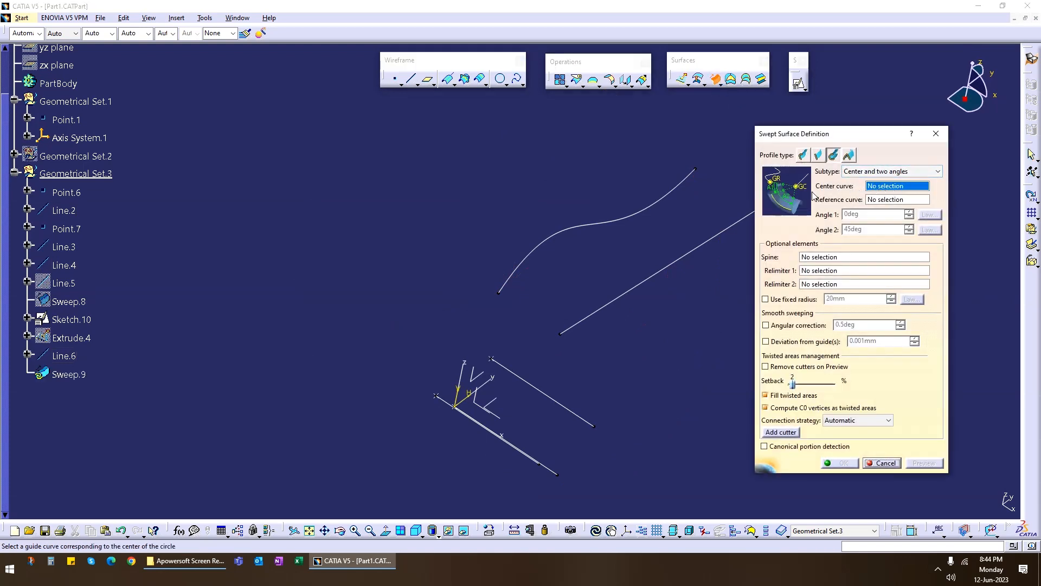
{"action": "left_click", "coordinate": [633, 217]}
{"action": "middle_click_drag", "start_coordinate": [661, 259], "coordinate": [602, 251]}
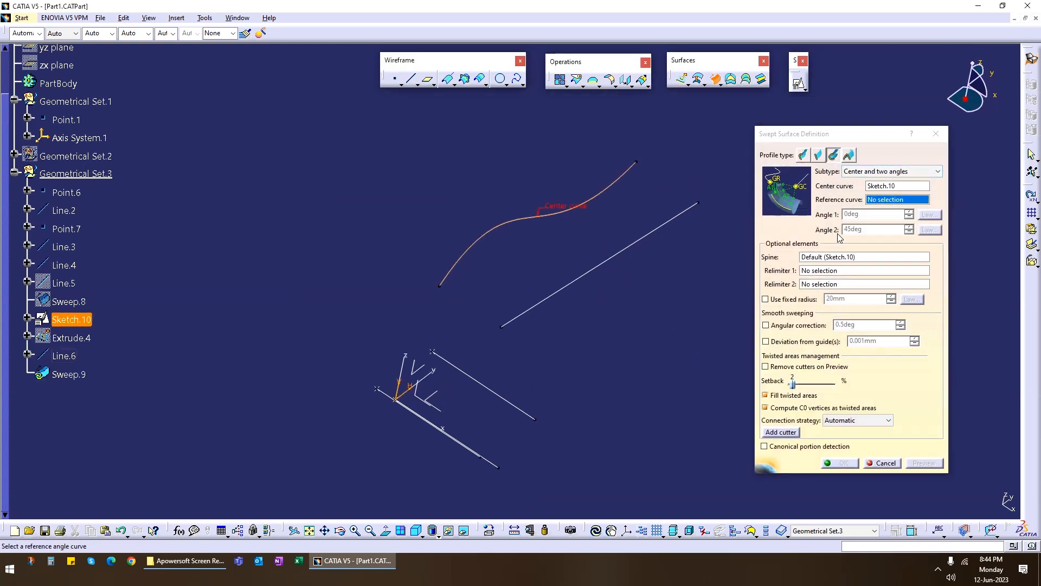
{"action": "left_click", "coordinate": [619, 253]}
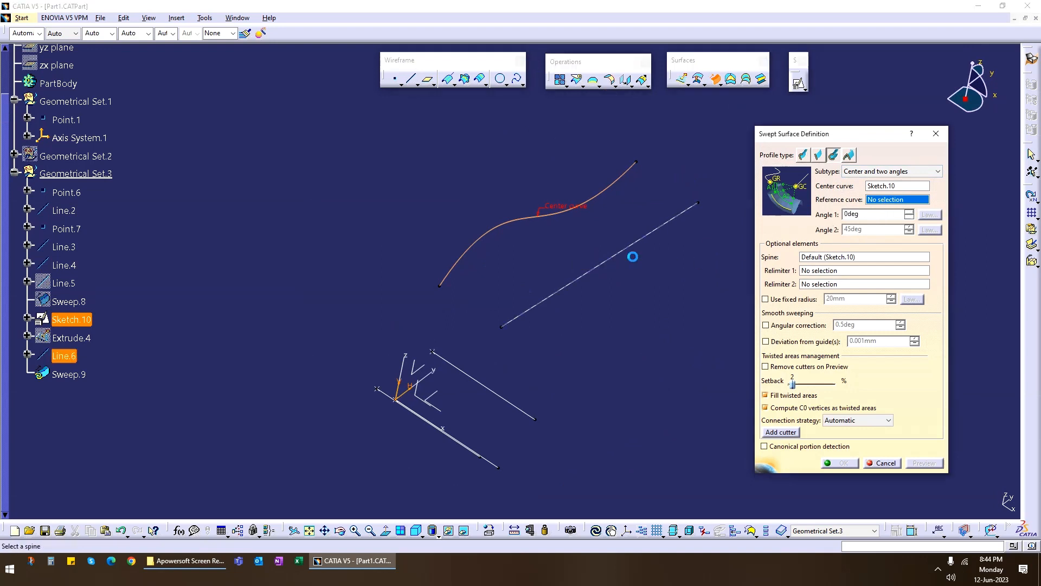
{"action": "middle_click_drag", "start_coordinate": [636, 313], "coordinate": [603, 317]}
{"action": "left_click_drag", "start_coordinate": [870, 216], "coordinate": [799, 217]}
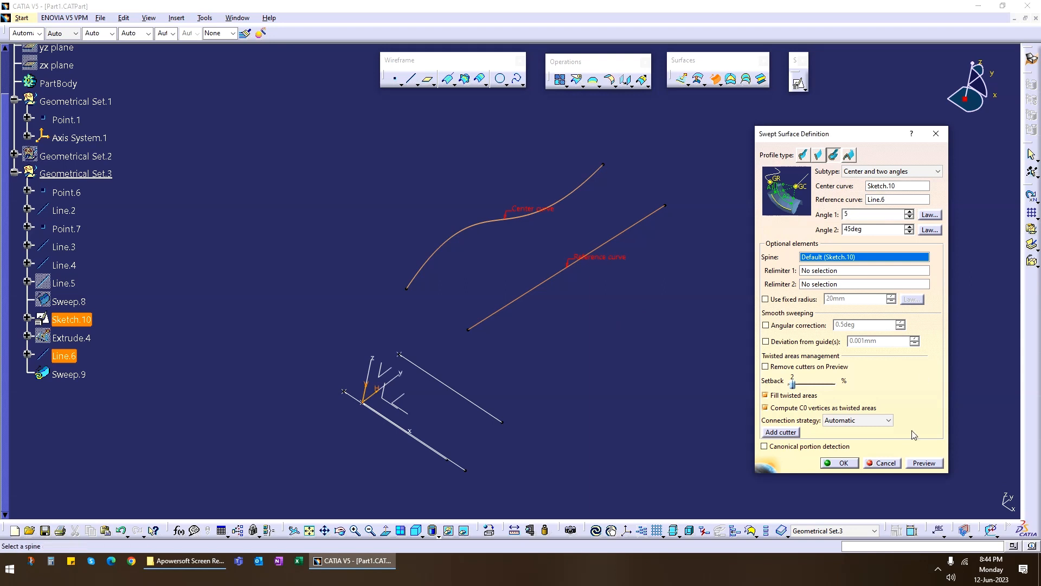
{"action": "left_click", "coordinate": [924, 464]}
{"action": "middle_click_drag", "start_coordinate": [483, 353], "coordinate": [496, 311]}
{"action": "middle_click_drag", "start_coordinate": [536, 371], "coordinate": [533, 339]}
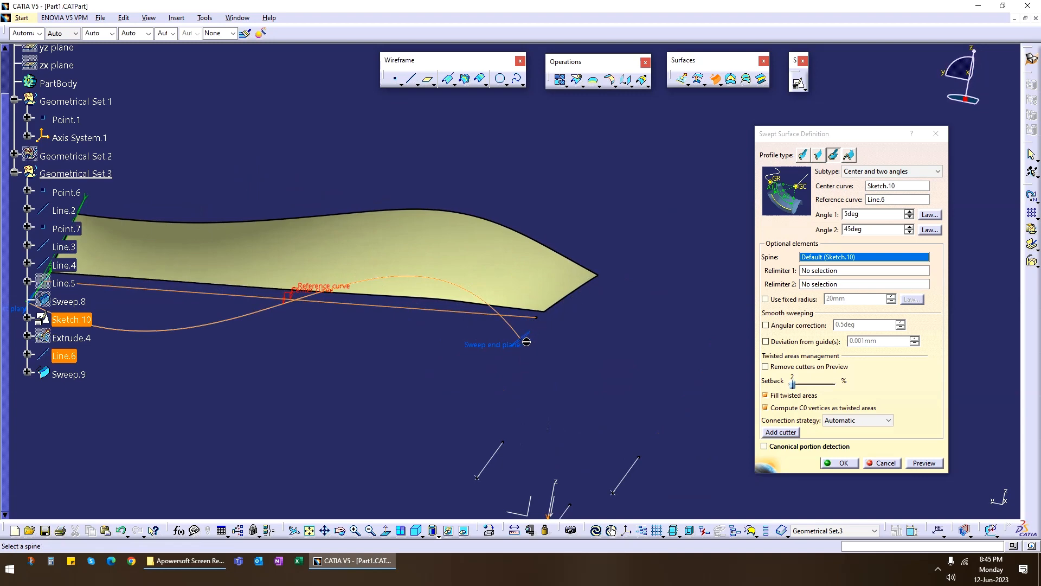
{"action": "middle_click_drag", "start_coordinate": [536, 358], "coordinate": [304, 297]}
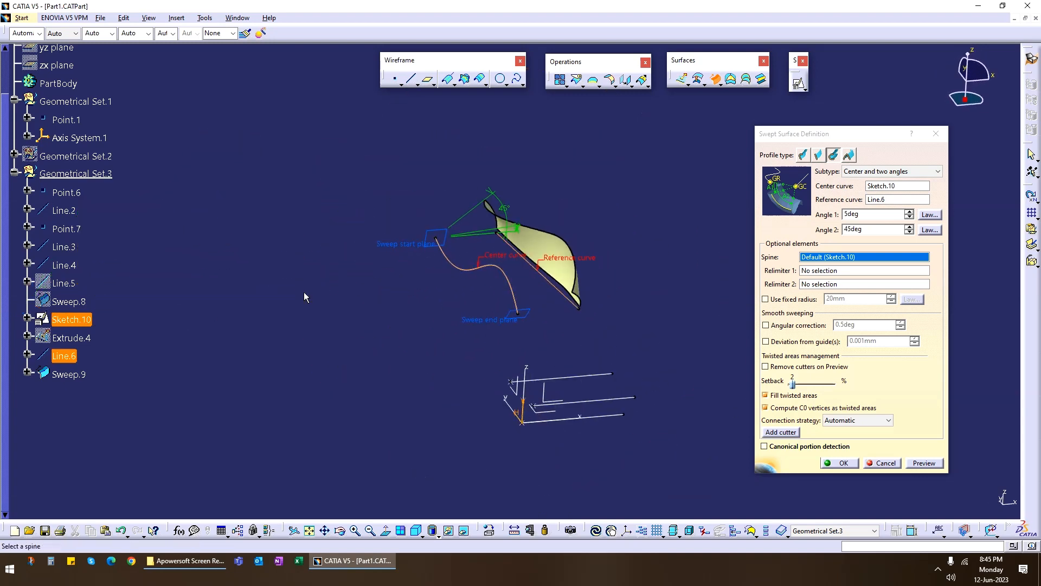
Increase the sweep's Angle 2 to 90 degrees and preview the surface.
{"action": "left_click", "coordinate": [909, 226]}
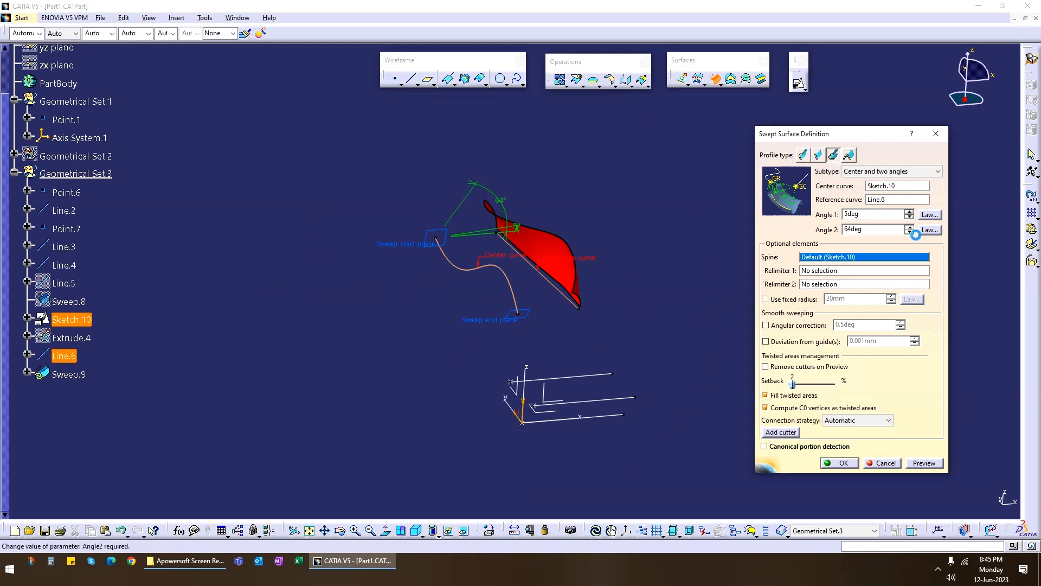
{"action": "left_click", "coordinate": [925, 462]}
{"action": "mouse_move", "coordinate": [441, 343]}
{"action": "middle_mouse_down"}
{"action": "mouse_move", "coordinate": [519, 328]}
{"action": "mouse_move", "coordinate": [690, 193]}
{"action": "mouse_move", "coordinate": [435, 359]}
{"action": "mouse_move", "coordinate": [448, 360]}
{"action": "middle_mouse_up"}
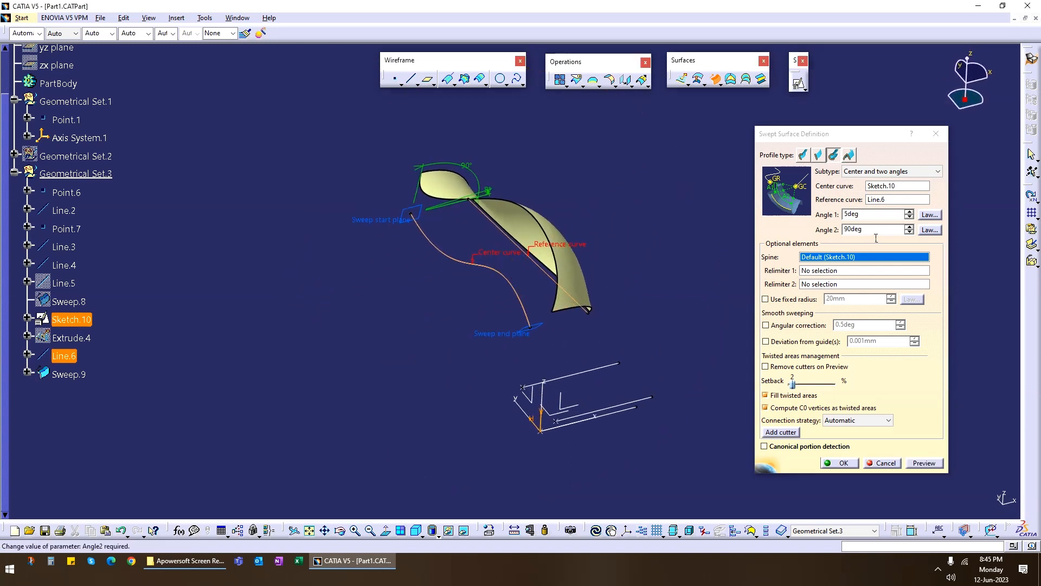
Set Angle 2 to 270 degrees, preview and inspect the sweep from several sides, and cancel it.
{"action": "left_click_drag", "start_coordinate": [875, 233], "coordinate": [792, 239]}
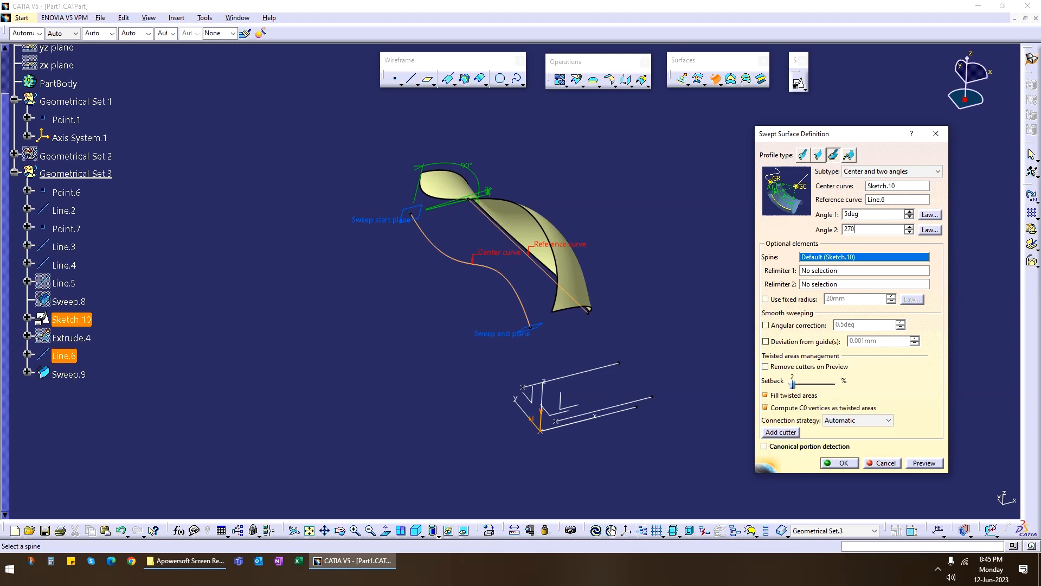
{"action": "left_click", "coordinate": [925, 462]}
{"action": "middle_click_drag", "start_coordinate": [646, 340], "coordinate": [584, 402]}
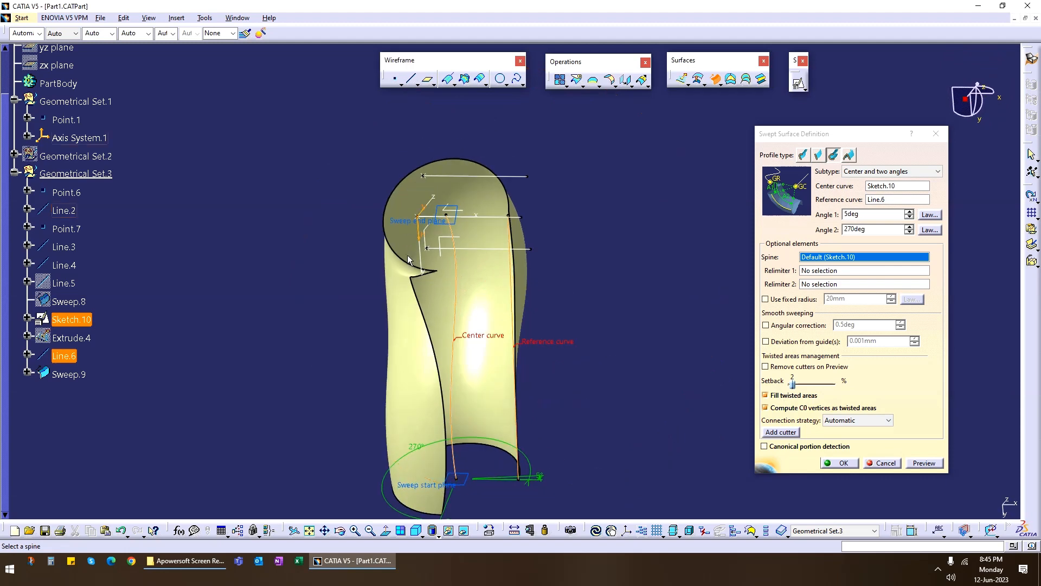
{"action": "middle_click_drag", "start_coordinate": [408, 255], "coordinate": [723, 393]}
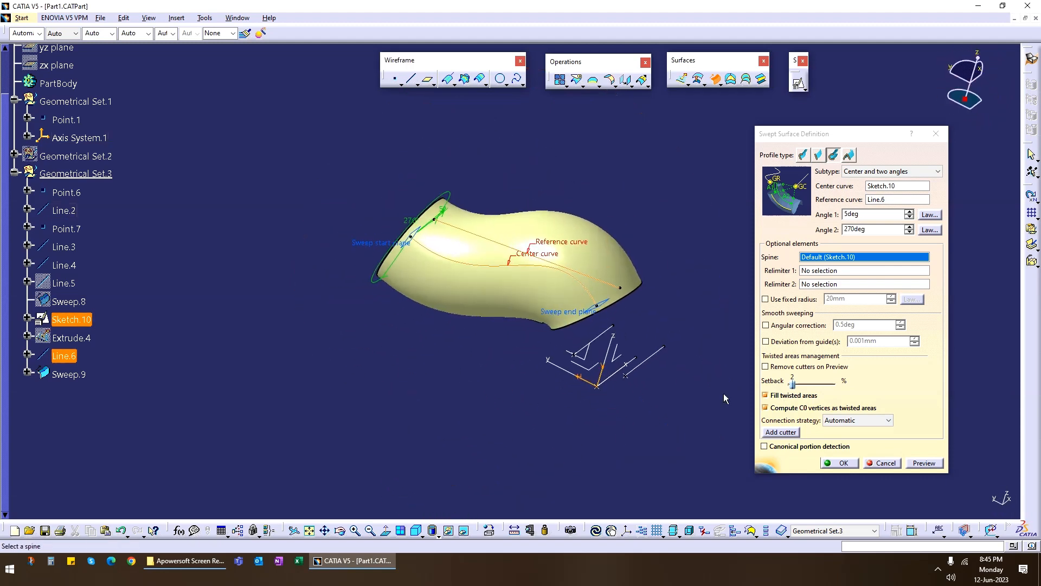
{"action": "left_click", "coordinate": [885, 464]}
{"action": "middle_click_drag", "start_coordinate": [884, 463], "coordinate": [661, 162]}
Preview a Center and two angles sweep with Line.6 as center curve, the spline as reference curve and Angle 1 at 5 degrees.
{"action": "left_click", "coordinate": [716, 79]}
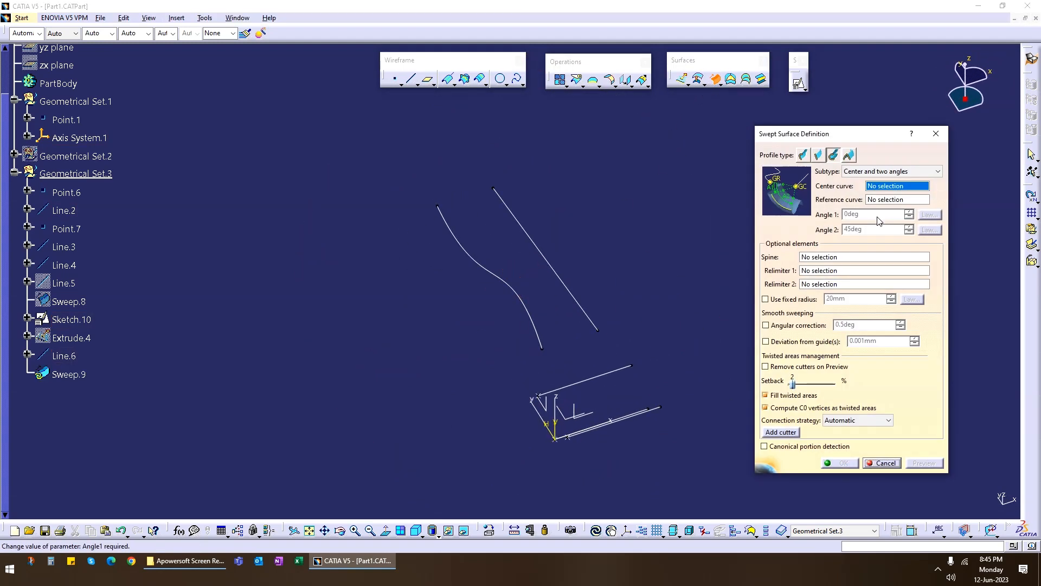
{"action": "left_click", "coordinate": [555, 267]}
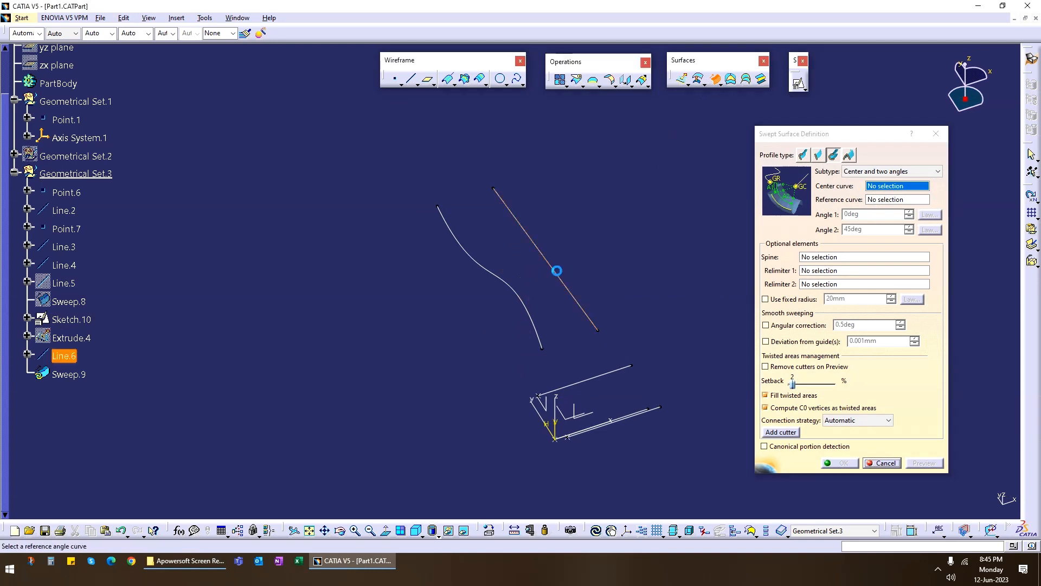
{"action": "left_click", "coordinate": [505, 279]}
{"action": "key", "text": "Return"}
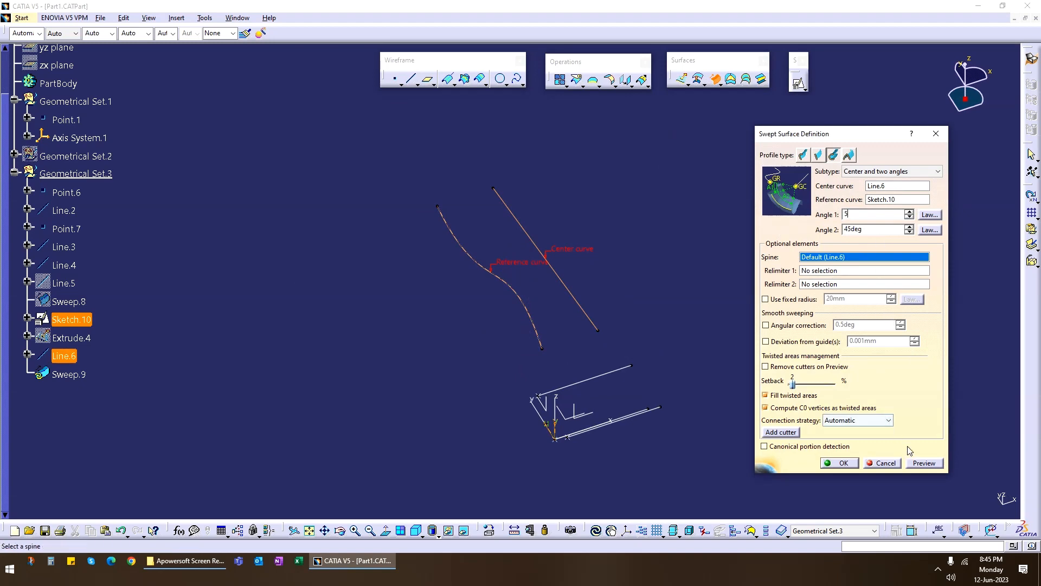
{"action": "left_click", "coordinate": [924, 463]}
{"action": "mouse_move", "coordinate": [692, 334]}
{"action": "middle_mouse_down"}
{"action": "mouse_move", "coordinate": [424, 284]}
{"action": "mouse_move", "coordinate": [558, 368]}
{"action": "mouse_move", "coordinate": [635, 325]}
{"action": "middle_mouse_up"}
Set the sweep's Angle 2 to 270 degrees, preview it and inspect the open surface.
{"action": "left_click_drag", "start_coordinate": [885, 228], "coordinate": [783, 236]}
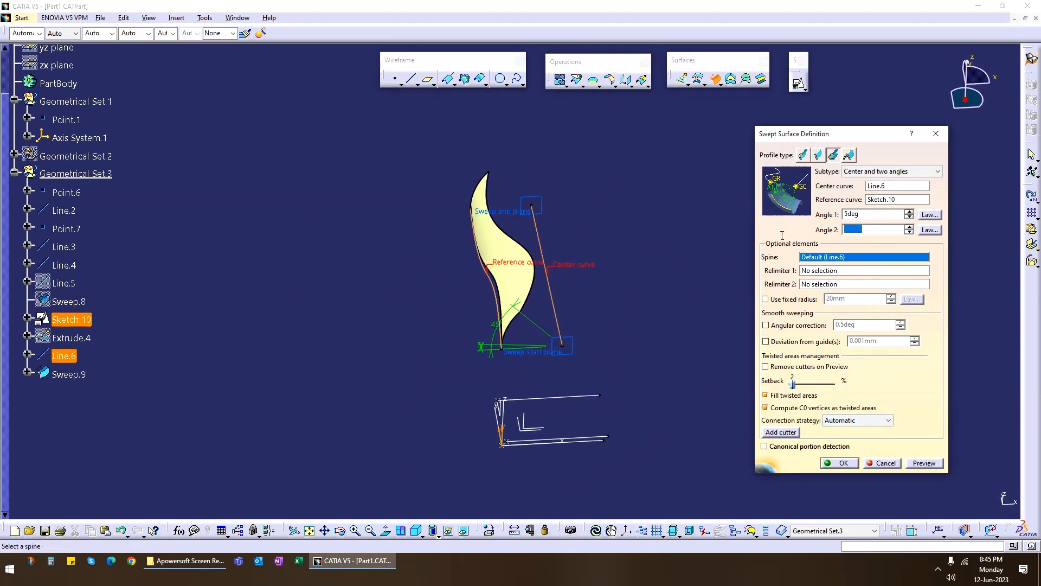
{"action": "left_click", "coordinate": [924, 462]}
{"action": "middle_click_drag", "start_coordinate": [667, 228], "coordinate": [445, 330]}
Set Angle 2 to 360 degrees, preview the sweep and inspect the full turn around the center line.
{"action": "left_click_drag", "start_coordinate": [885, 229], "coordinate": [766, 235]}
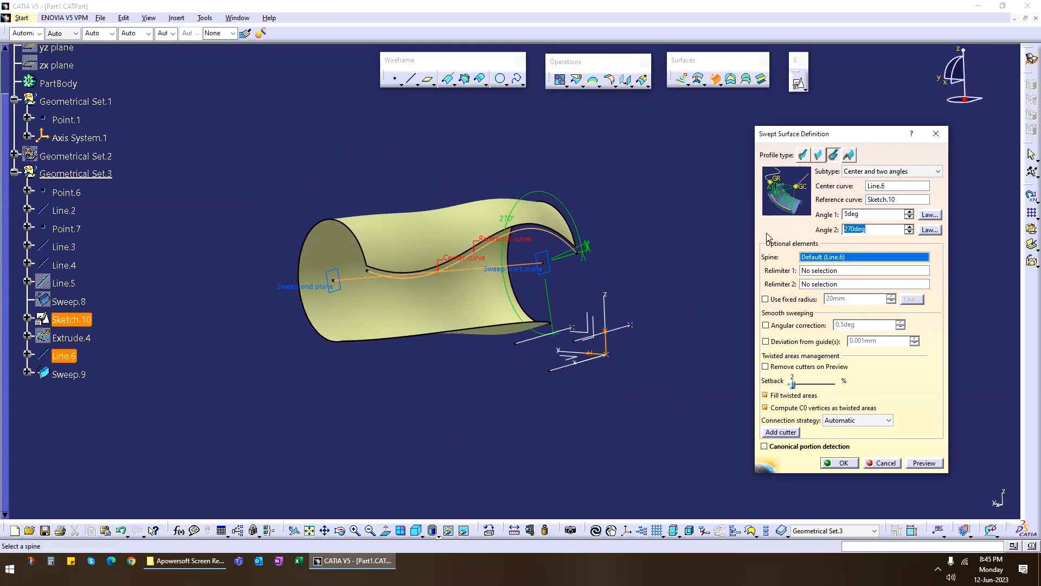
{"action": "type", "text": "360"}
{"action": "left_click", "coordinate": [923, 463]}
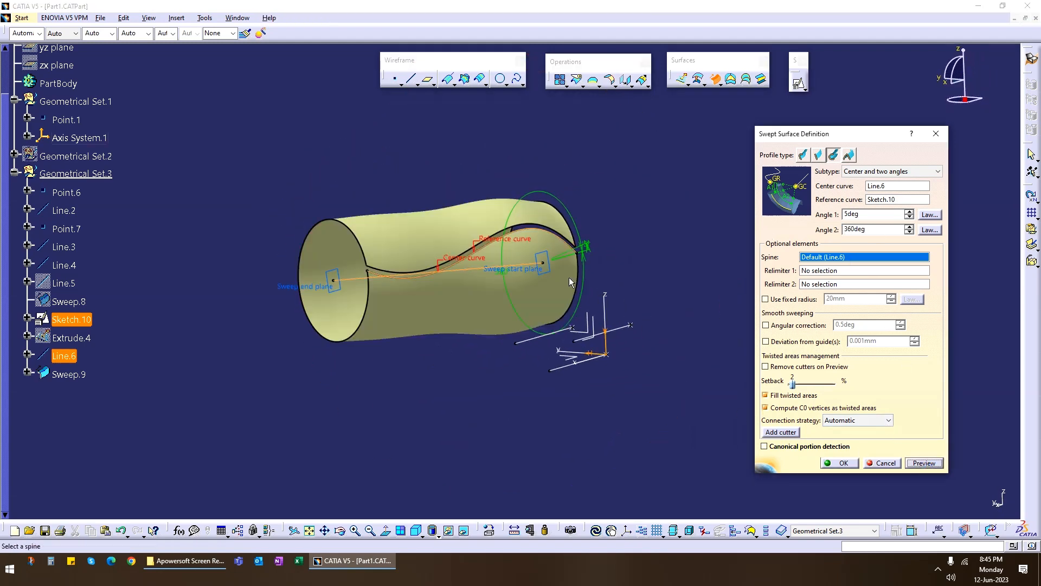
{"action": "middle_click_drag", "start_coordinate": [568, 278], "coordinate": [539, 369]}
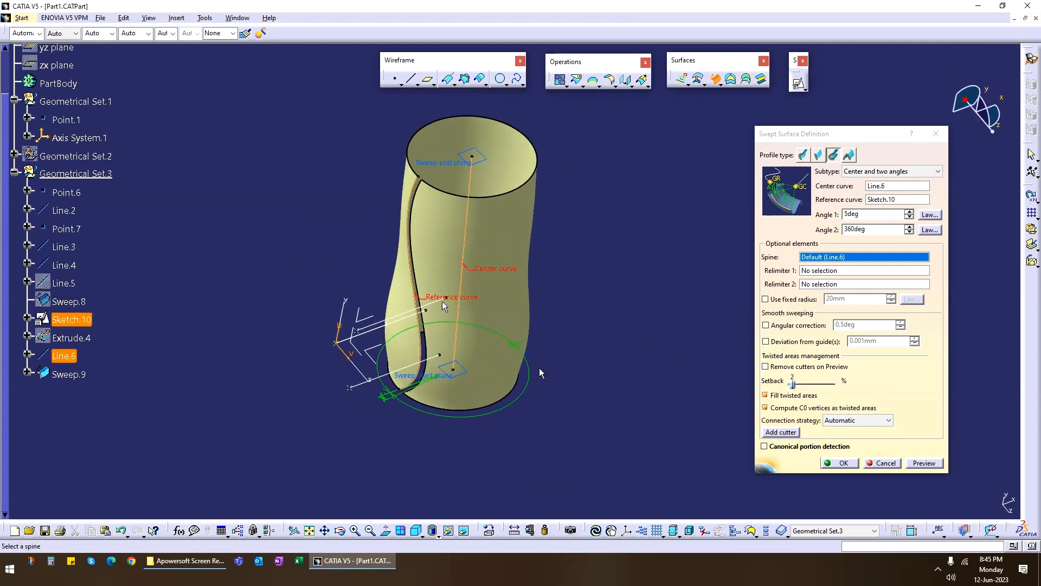
{"action": "middle_click_drag", "start_coordinate": [442, 320], "coordinate": [414, 326]}
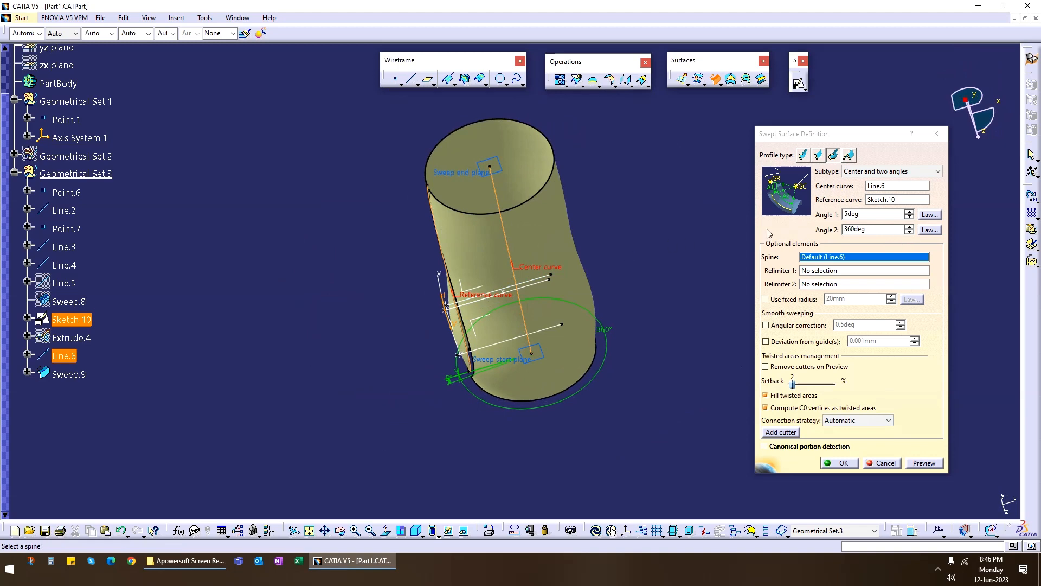
Switch the sweep to the Center and radius subtype and cancel the definition.
{"action": "left_click", "coordinate": [905, 174]}
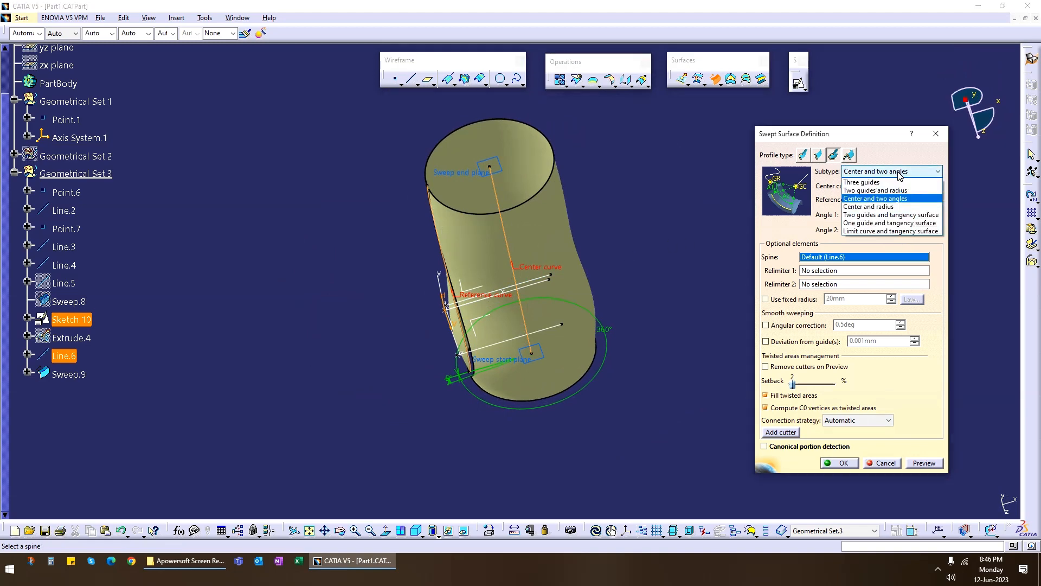
{"action": "left_click", "coordinate": [883, 208]}
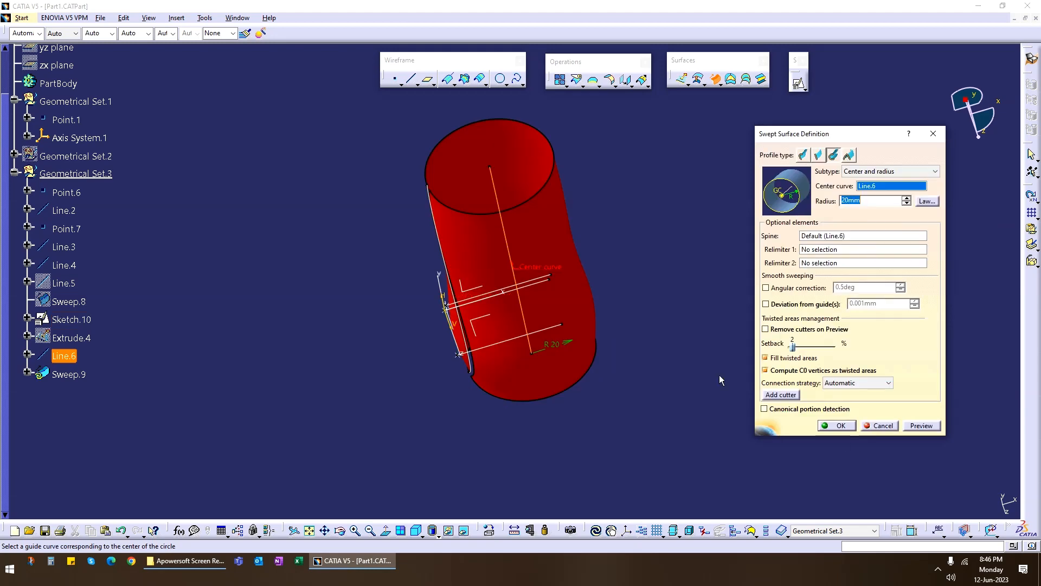
{"action": "left_click", "coordinate": [880, 426]}
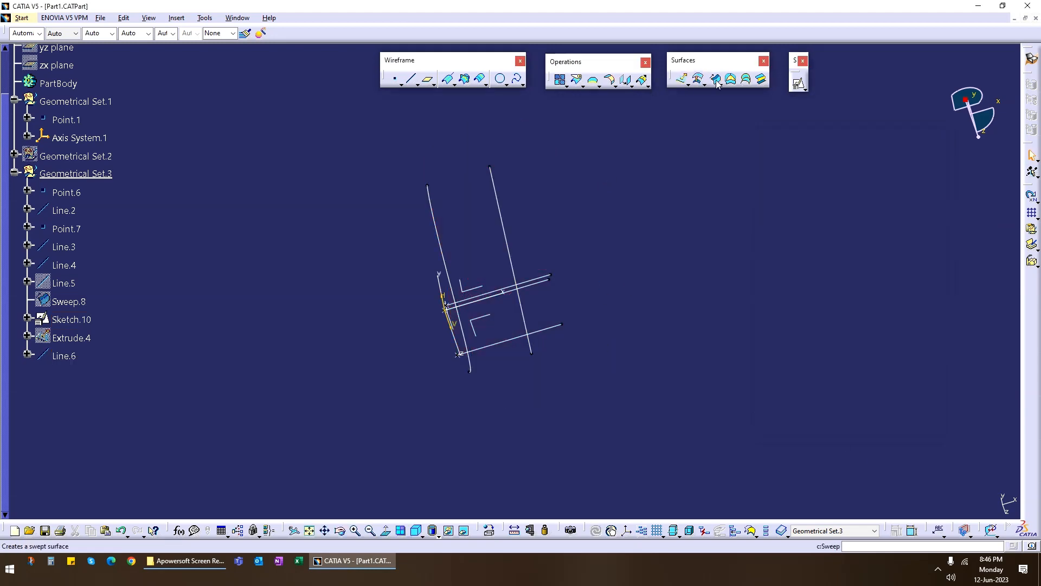
Preview a Center and radius circular sweep with Line.6 as center curve and a 20 mm radius, and inspect it.
{"action": "left_click", "coordinate": [748, 80]}
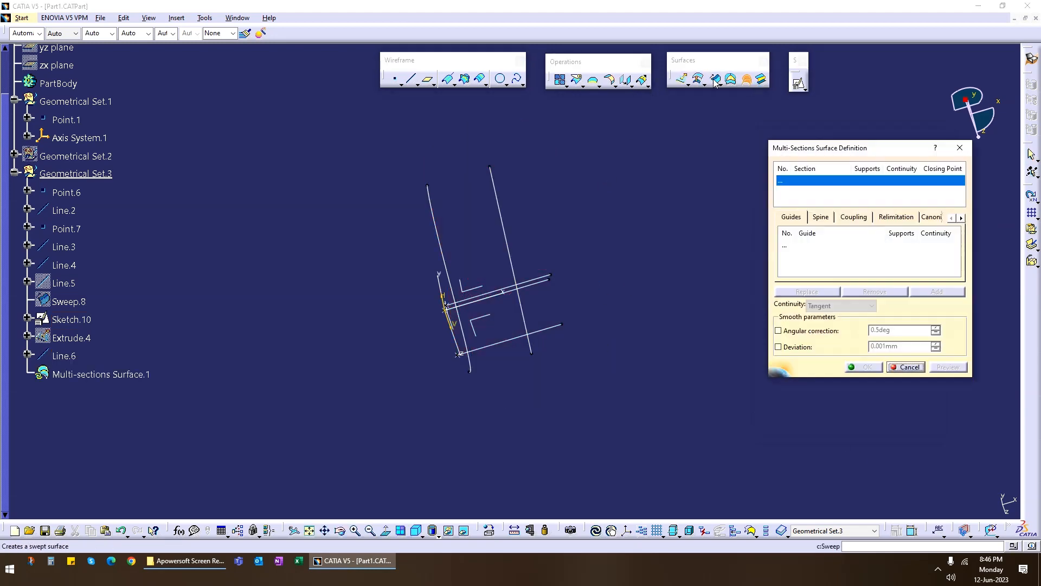
{"action": "left_click", "coordinate": [716, 80]}
{"action": "left_click", "coordinate": [883, 175]}
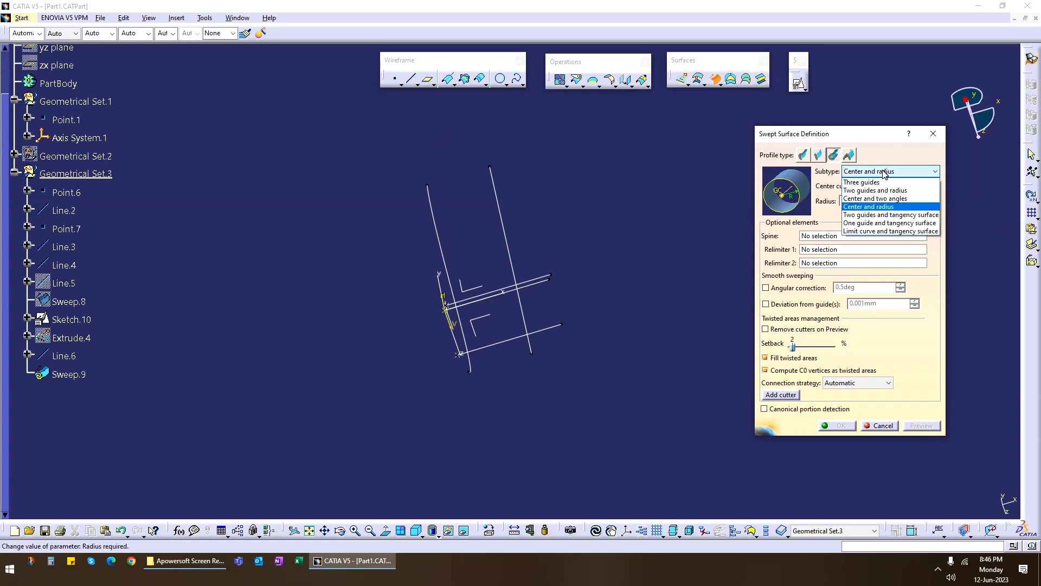
{"action": "left_click", "coordinate": [885, 208]}
{"action": "middle_click_drag", "start_coordinate": [627, 287], "coordinate": [575, 287]}
{"action": "left_click", "coordinate": [583, 266]}
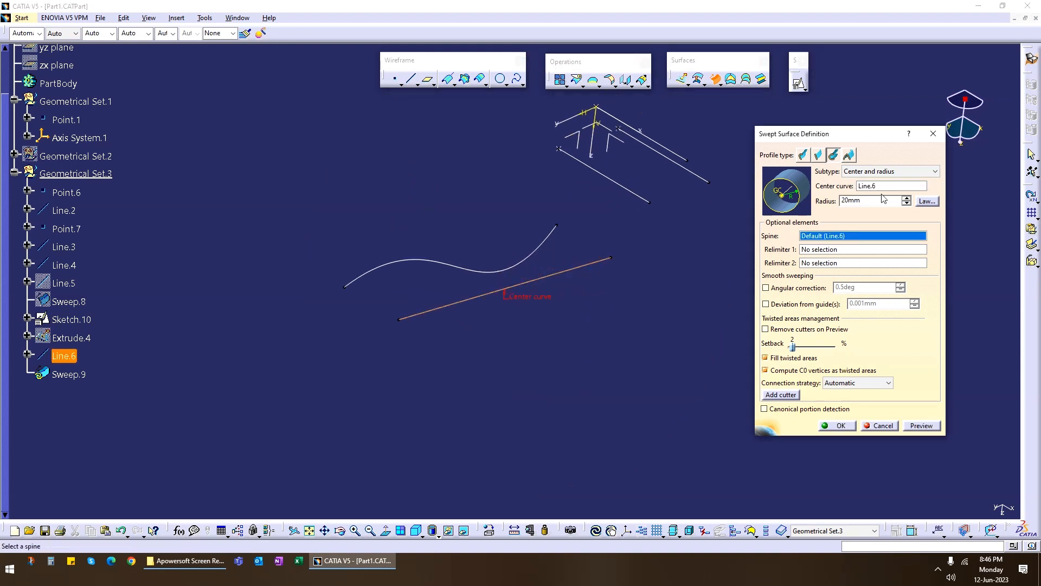
{"action": "left_click", "coordinate": [922, 426]}
{"action": "middle_click_drag", "start_coordinate": [434, 348], "coordinate": [329, 310]}
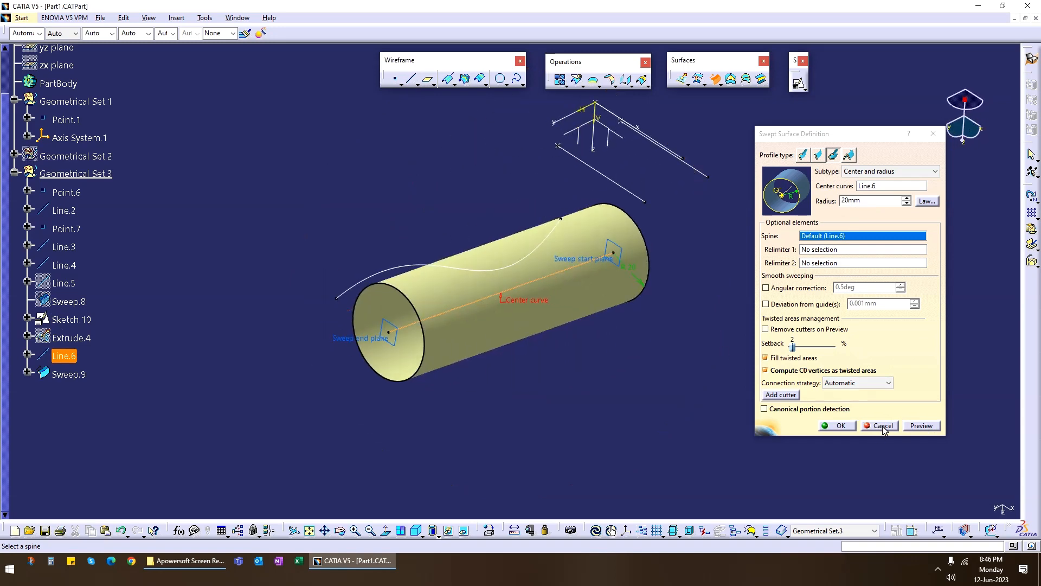
Replace the sweep's center curve with the Sketch.10 spline, preview the surface and inspect it from another side.
{"action": "left_click", "coordinate": [869, 187]}
{"action": "middle_click_drag", "start_coordinate": [497, 358], "coordinate": [539, 349]}
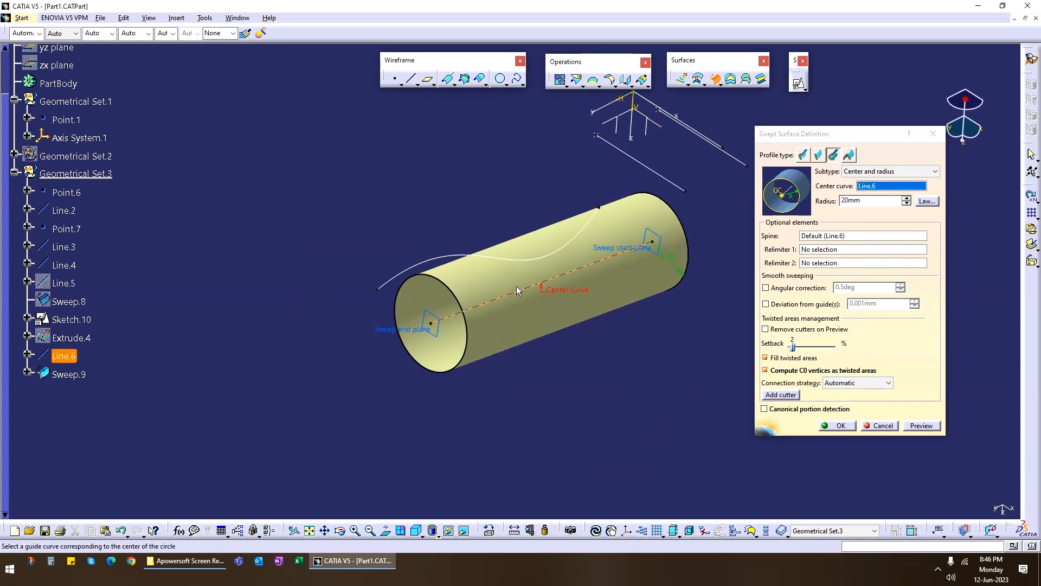
{"action": "left_click", "coordinate": [524, 265]}
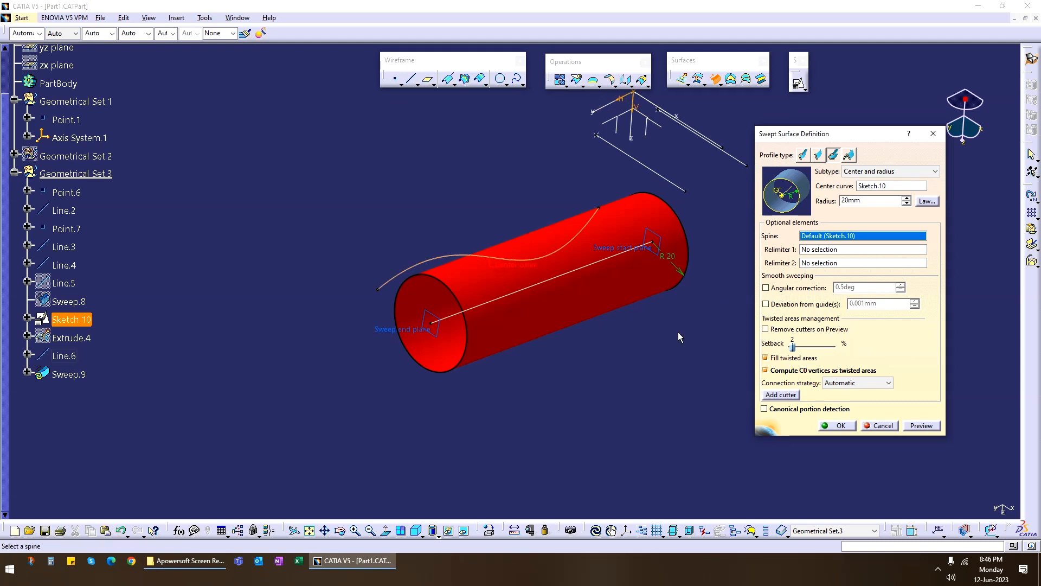
{"action": "left_click", "coordinate": [922, 426]}
{"action": "mouse_move", "coordinate": [585, 360]}
{"action": "middle_mouse_down"}
{"action": "mouse_move", "coordinate": [542, 272]}
{"action": "mouse_move", "coordinate": [432, 302]}
{"action": "mouse_move", "coordinate": [342, 297]}
{"action": "middle_mouse_up"}
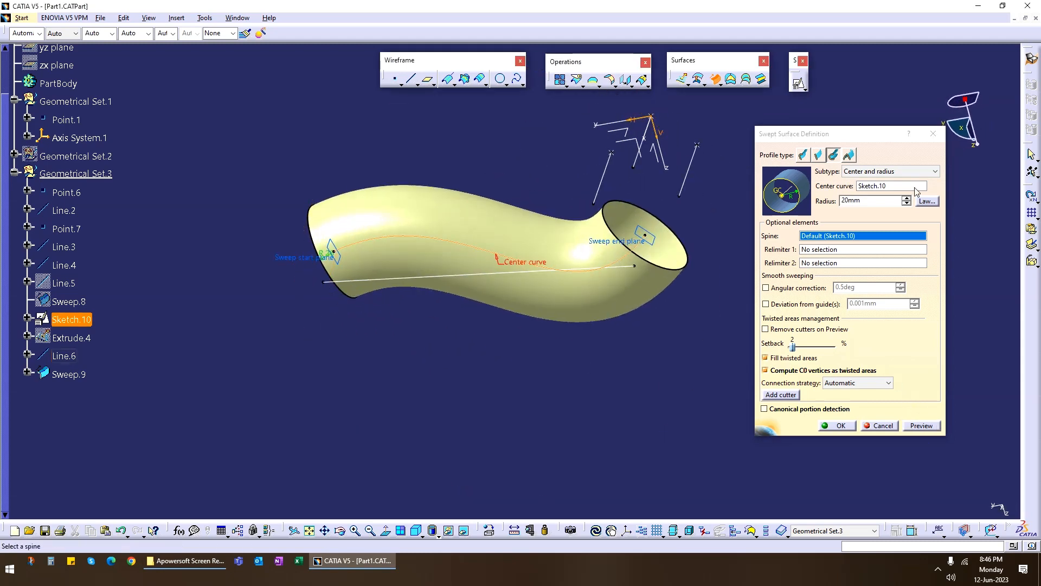
Switch the sweep to the Two guides and tangency surface subtype and cancel the definition.
{"action": "left_click", "coordinate": [881, 172]}
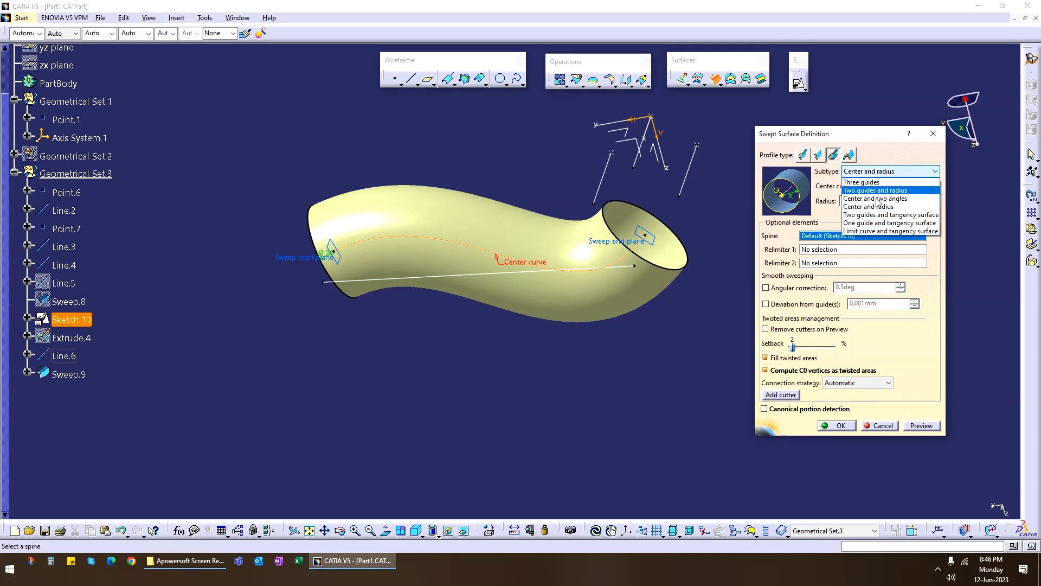
{"action": "left_click", "coordinate": [904, 216]}
{"action": "left_click", "coordinate": [902, 441]}
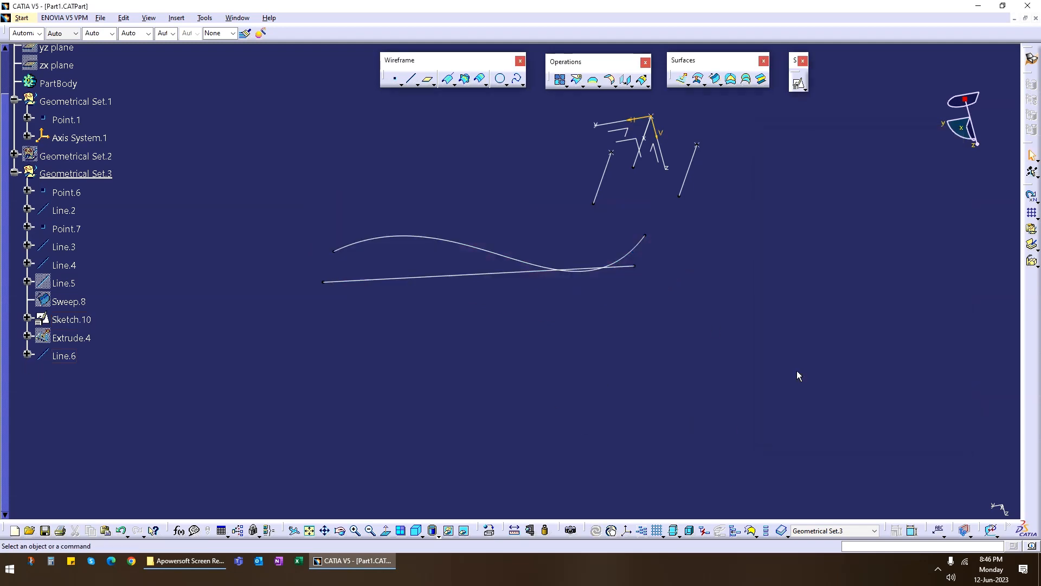
{"action": "left_click", "coordinate": [715, 79]}
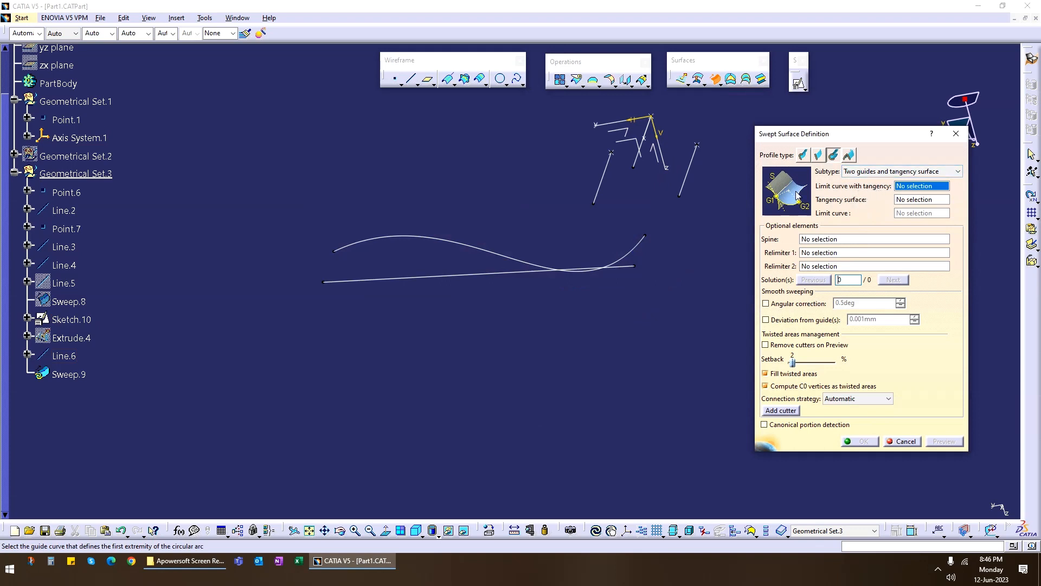
{"action": "middle_click_drag", "start_coordinate": [625, 337], "coordinate": [541, 295]}
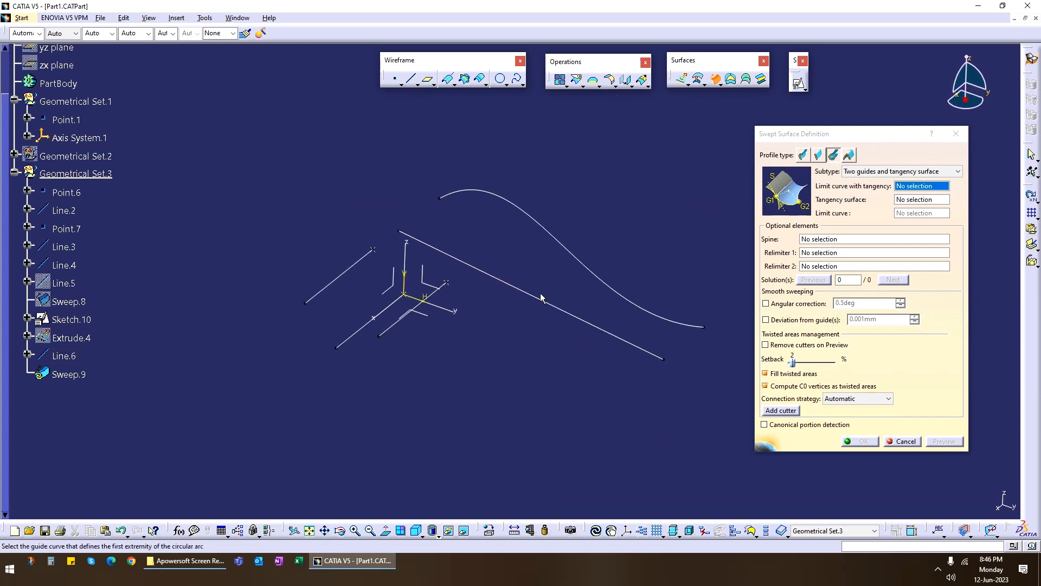
{"action": "right_click", "coordinate": [58, 265]}
{"action": "key", "text": "h"}
{"action": "right_click", "coordinate": [59, 247]}
{"action": "key", "text": "h"}
{"action": "right_click", "coordinate": [71, 215]}
{"action": "key", "text": "h"}
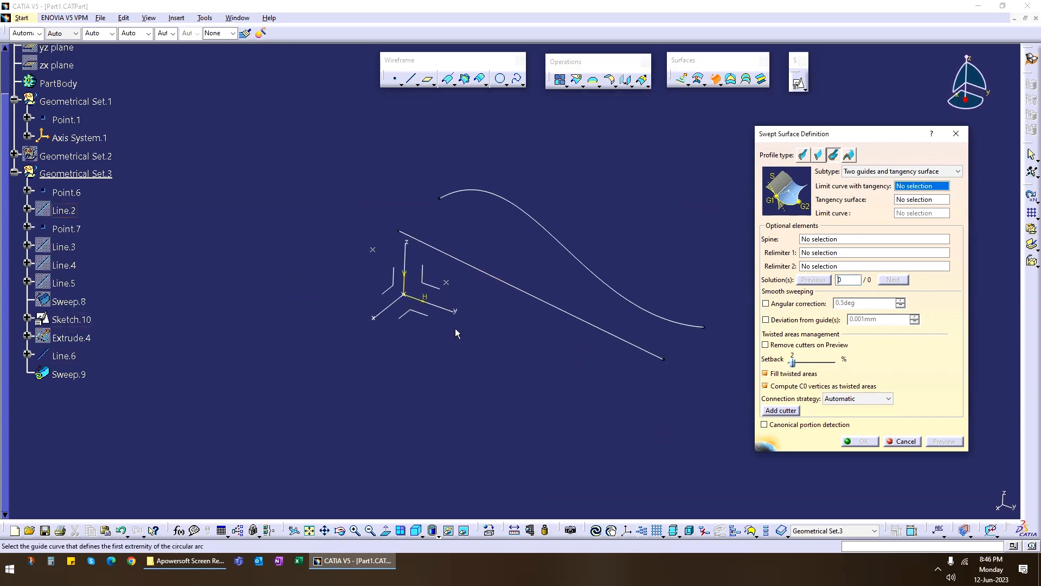
{"action": "left_click", "coordinate": [905, 441]}
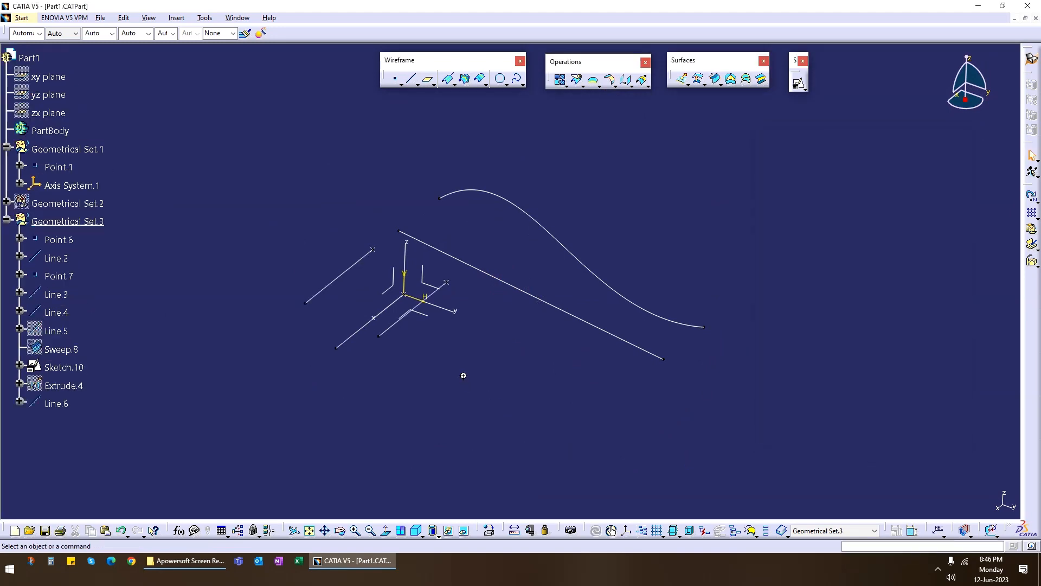
Hide Line.2, Line.3 and Line.4 in Geometrical Set.3.
{"action": "middle_click_drag", "start_coordinate": [463, 374], "coordinate": [536, 333]}
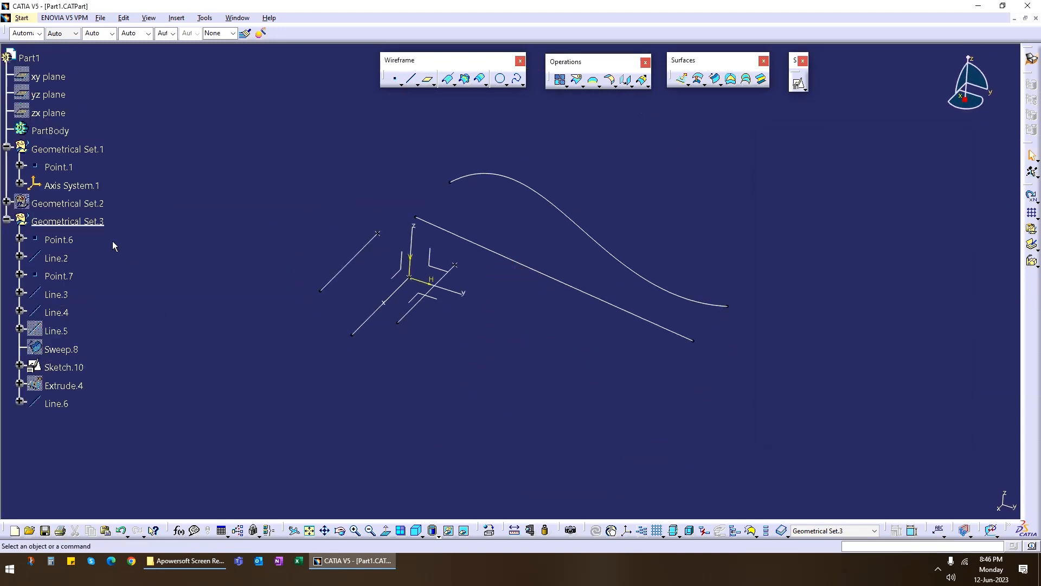
{"action": "right_click", "coordinate": [57, 259]}
{"action": "key", "text": "h"}
{"action": "right_click", "coordinate": [46, 292]}
{"action": "key", "text": "h"}
{"action": "right_click", "coordinate": [58, 314]}
{"action": "key", "text": "h"}
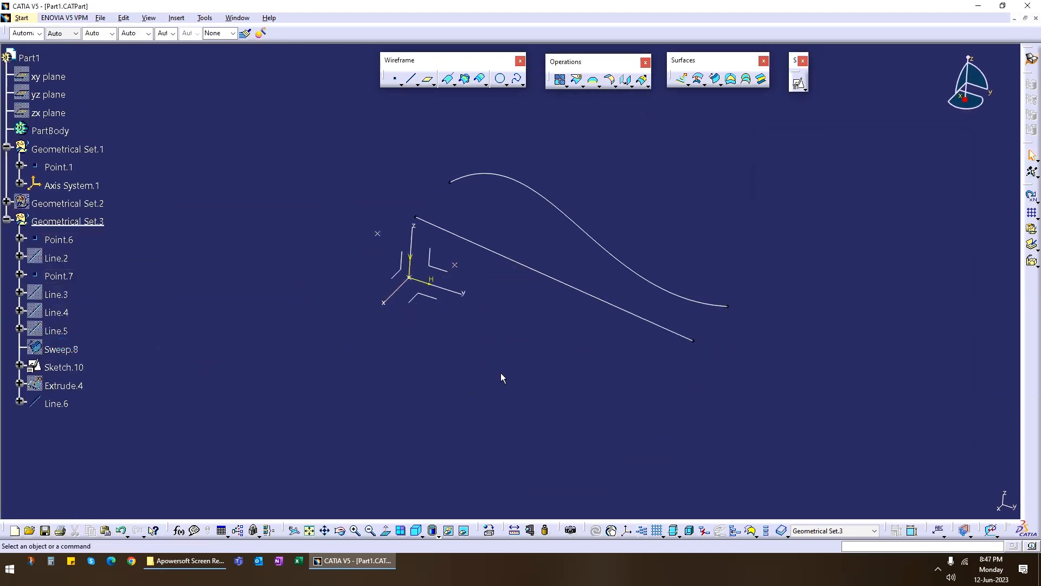
Place a point on the ZX plane of Axis System.1, above and well away from the line and spline.
{"action": "middle_click_drag", "start_coordinate": [464, 348], "coordinate": [627, 328]}
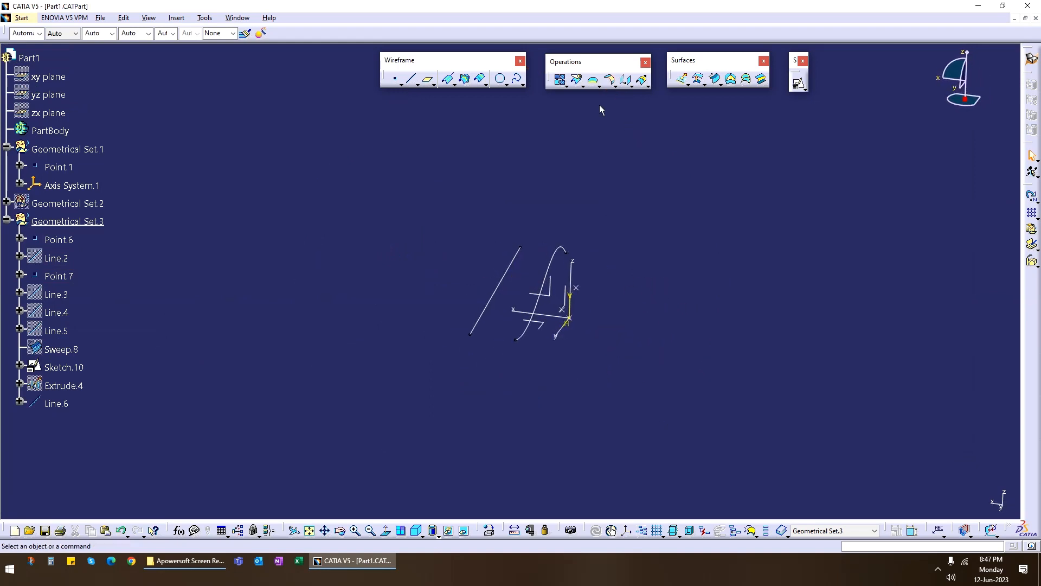
{"action": "left_click", "coordinate": [396, 81]}
{"action": "left_click", "coordinate": [547, 292]}
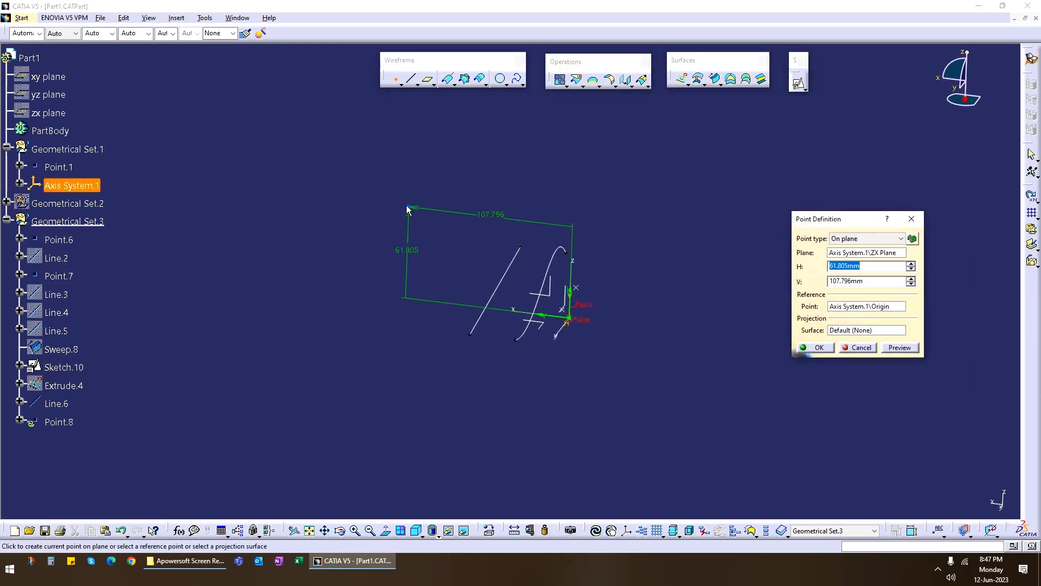
{"action": "left_click", "coordinate": [326, 173]}
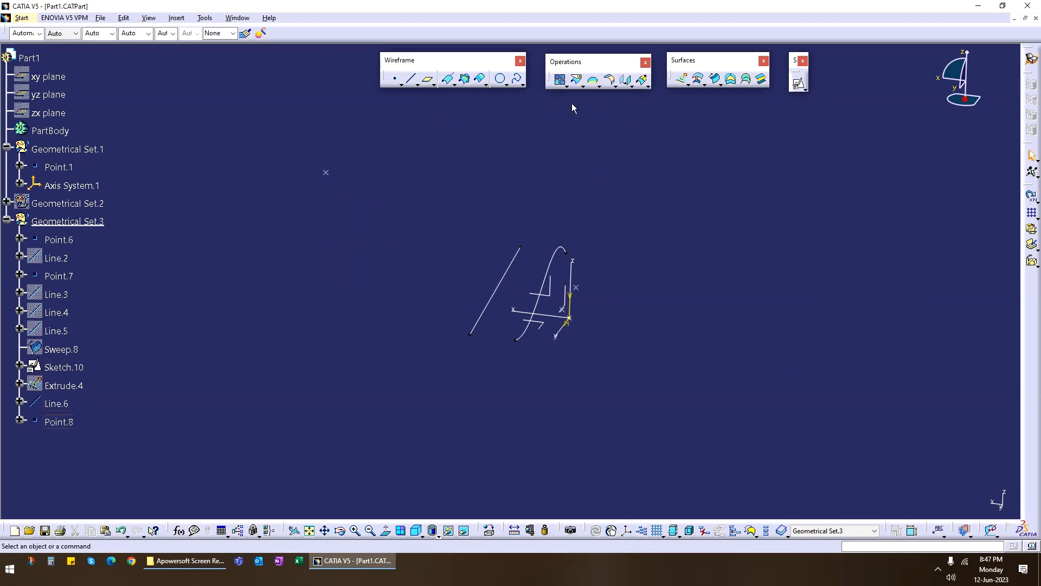
Create a cylinder surface of 20 mm radius at the new point along the Y axis, reversing its direction and extending Length 2 to about 167 mm.
{"action": "left_click", "coordinate": [686, 86]}
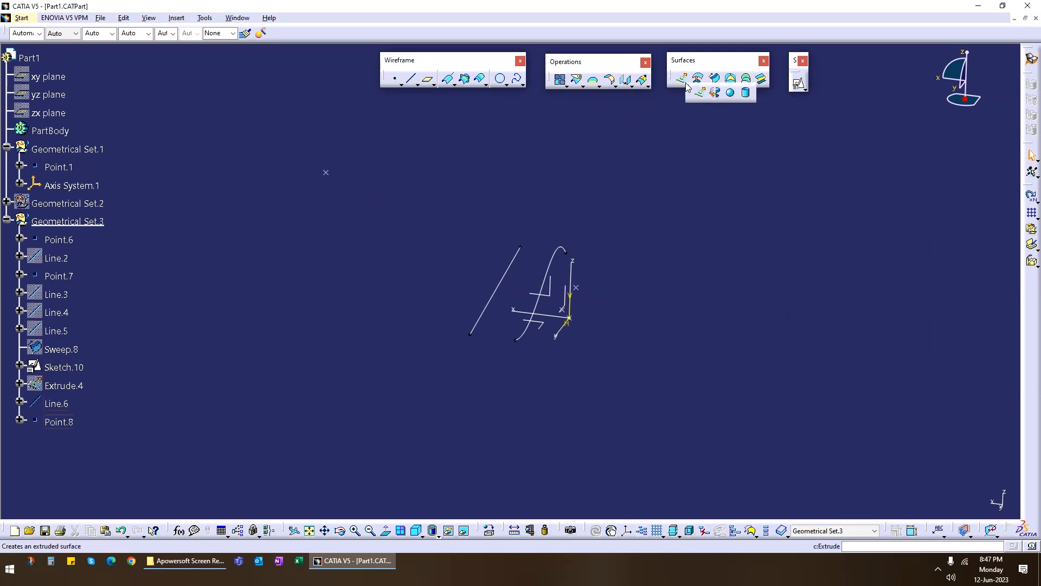
{"action": "left_click", "coordinate": [746, 92]}
{"action": "left_click", "coordinate": [326, 173]}
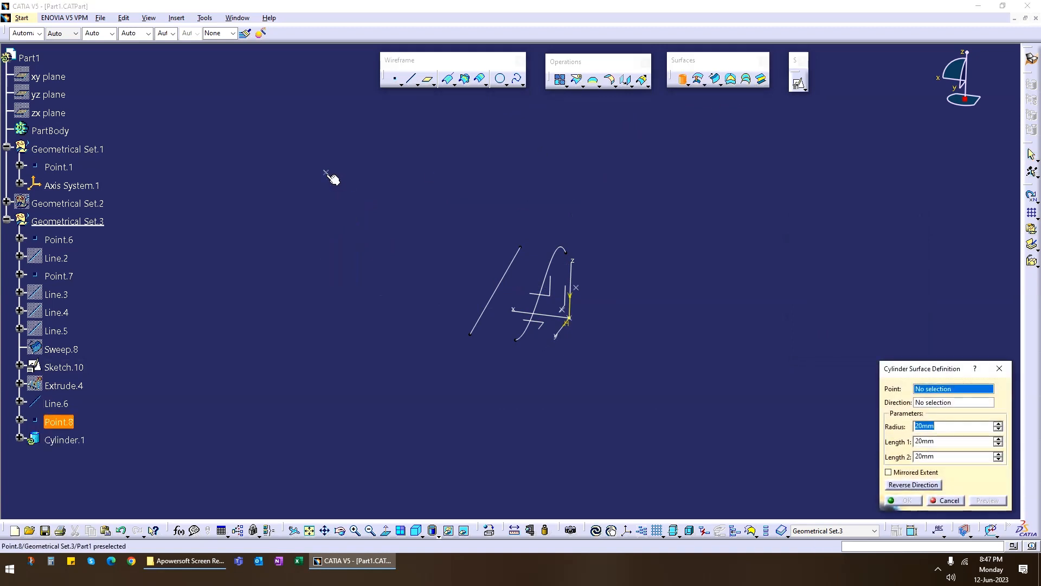
{"action": "left_click", "coordinate": [562, 328]}
{"action": "middle_click_drag", "start_coordinate": [355, 250], "coordinate": [295, 303]}
{"action": "middle_click_drag", "start_coordinate": [679, 207], "coordinate": [543, 301]}
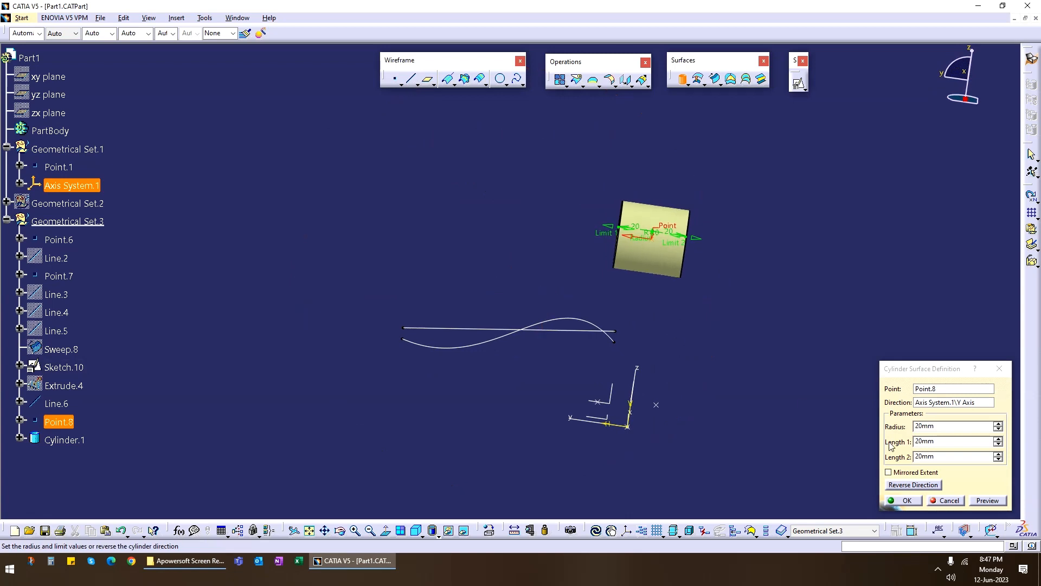
{"action": "left_click", "coordinate": [928, 486]}
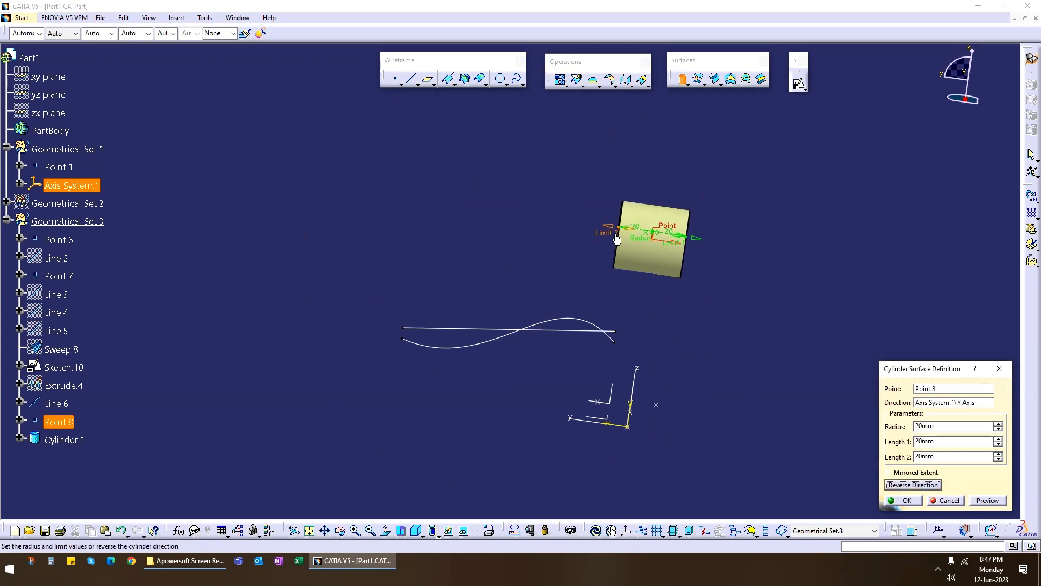
{"action": "left_click_drag", "start_coordinate": [607, 225], "coordinate": [373, 191]}
{"action": "left_click", "coordinate": [905, 500]}
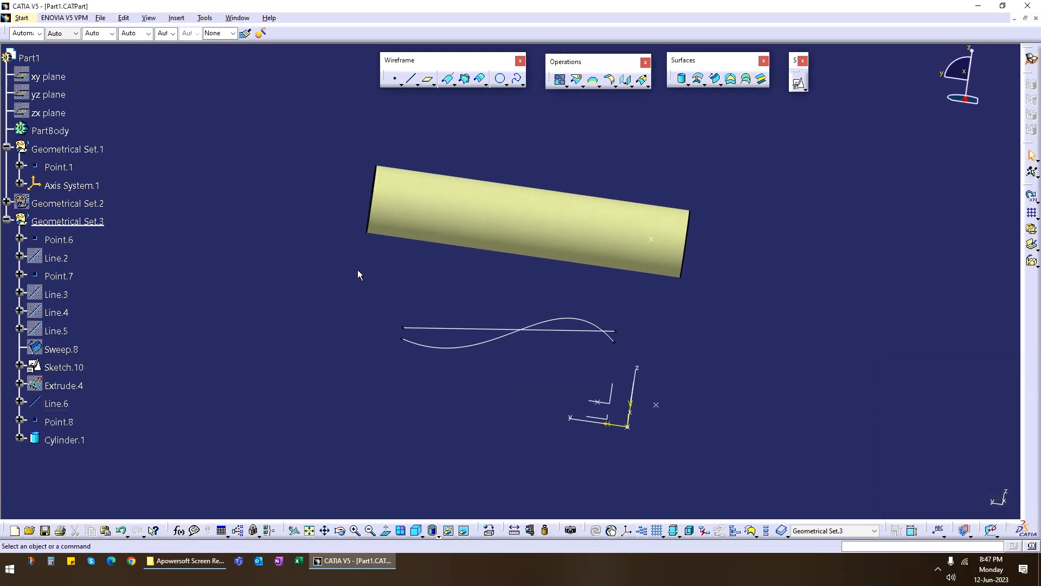
{"action": "middle_click_drag", "start_coordinate": [423, 272], "coordinate": [448, 320]}
{"action": "scroll", "coordinate": [688, 150], "scroll_direction": "up", "scroll_amount": 1}
{"action": "left_click", "coordinate": [715, 80]}
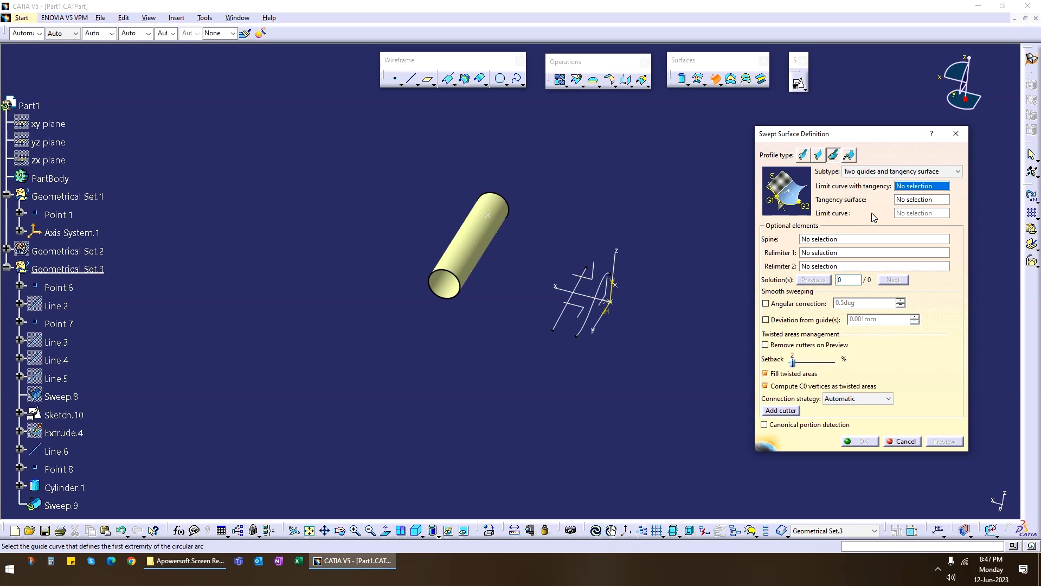
{"action": "mouse_move", "coordinate": [488, 344]}
{"action": "middle_mouse_down"}
{"action": "mouse_move", "coordinate": [495, 233]}
{"action": "mouse_move", "coordinate": [481, 360]}
{"action": "mouse_move", "coordinate": [491, 309]}
{"action": "middle_mouse_up"}
{"action": "left_click", "coordinate": [903, 441]}
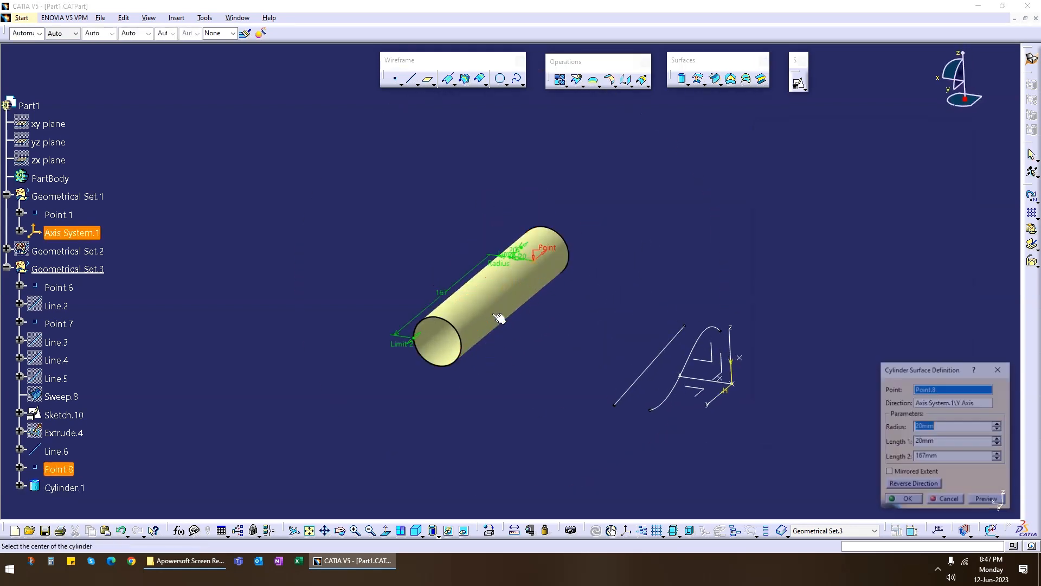
Set the cylinder surface's radius to 50 mm.
{"action": "left_click_drag", "start_coordinate": [959, 430], "coordinate": [900, 431]}
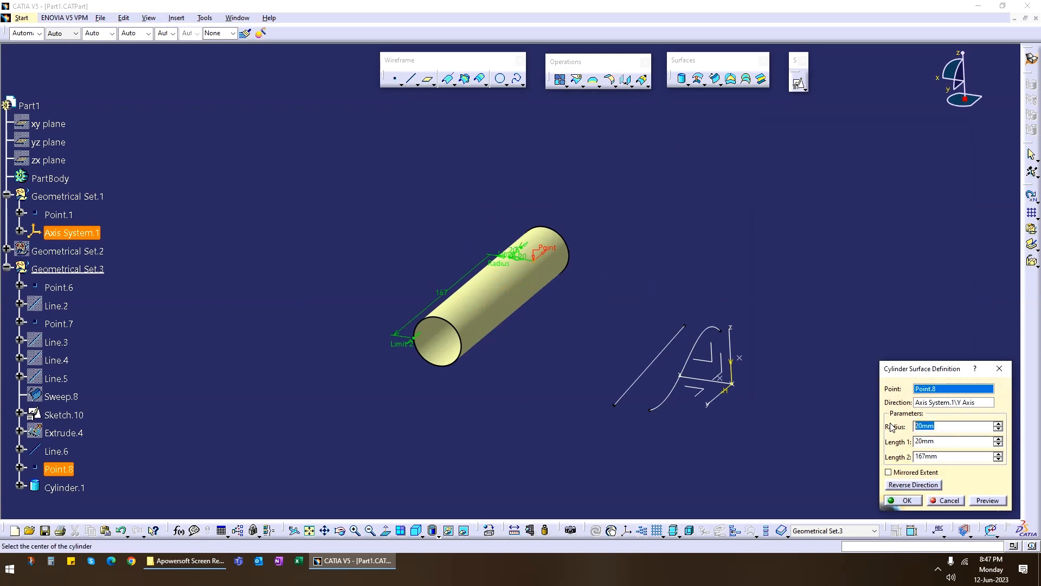
{"action": "type", "text": "50"}
{"action": "left_click", "coordinate": [905, 500]}
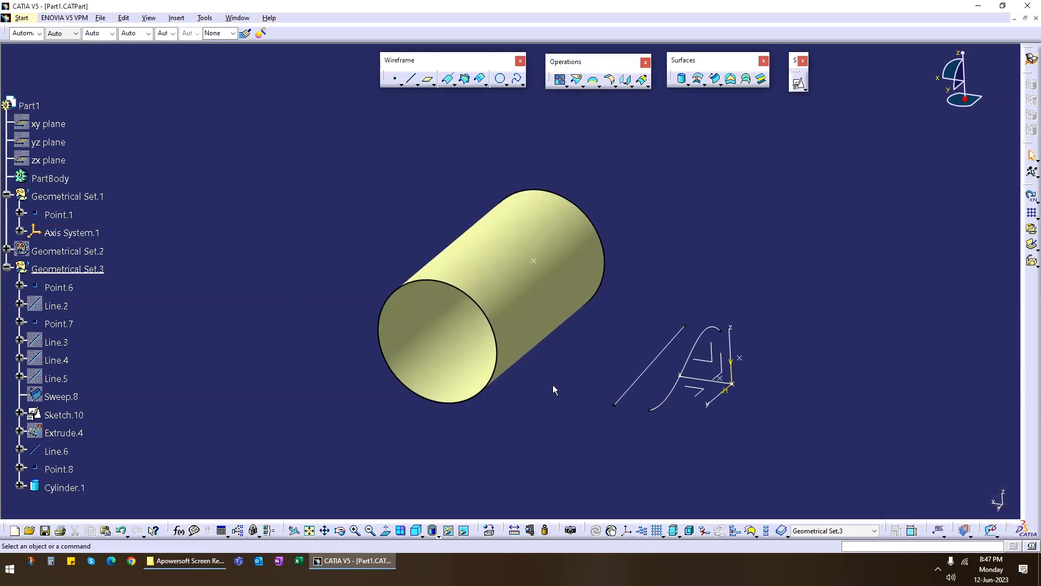
Define a cylindrical reflect line on Cylinder.1 along the Z axis with a 45-degree angle and preview it.
{"action": "middle_click_drag", "start_coordinate": [528, 395], "coordinate": [553, 348]}
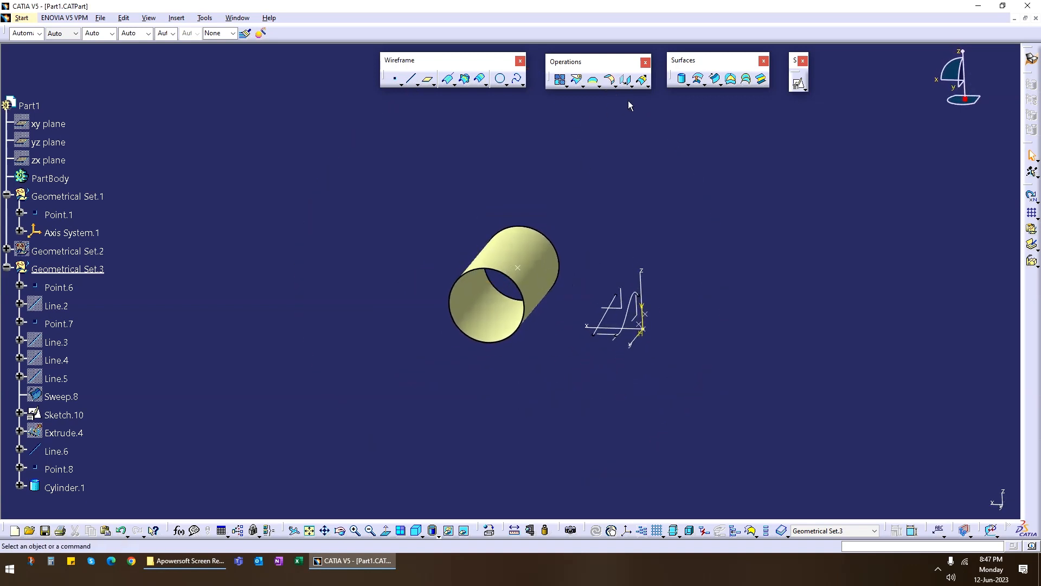
{"action": "left_click", "coordinate": [484, 85]}
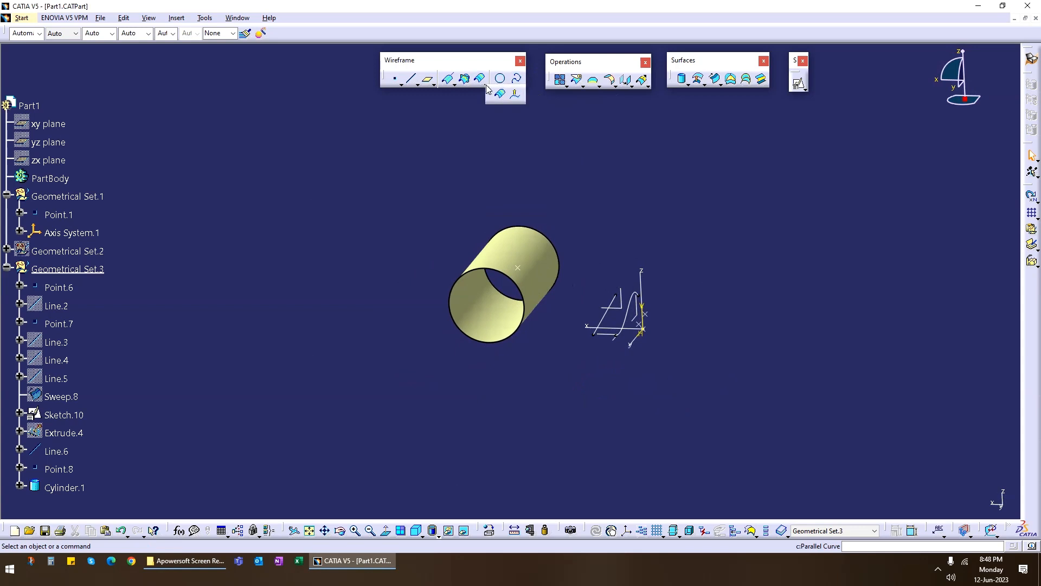
{"action": "left_click", "coordinate": [454, 87]}
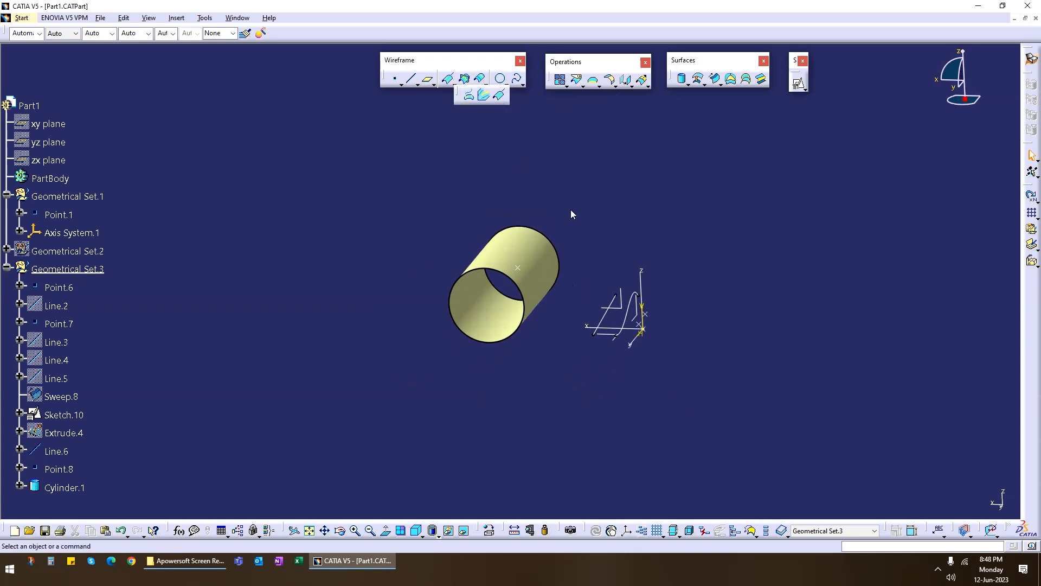
{"action": "left_click", "coordinate": [501, 100]}
{"action": "left_click", "coordinate": [520, 277]}
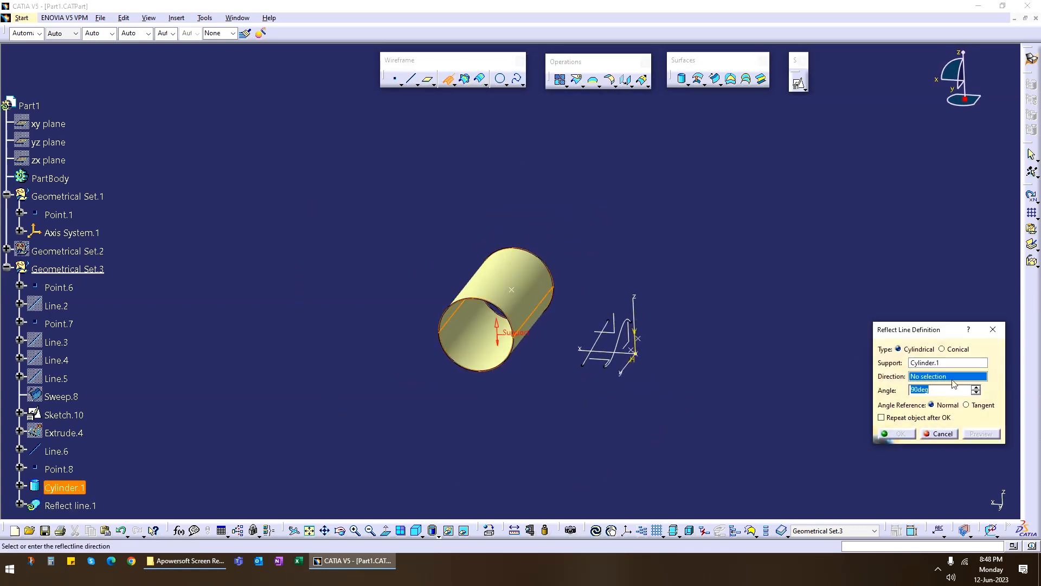
{"action": "left_click", "coordinate": [635, 309]}
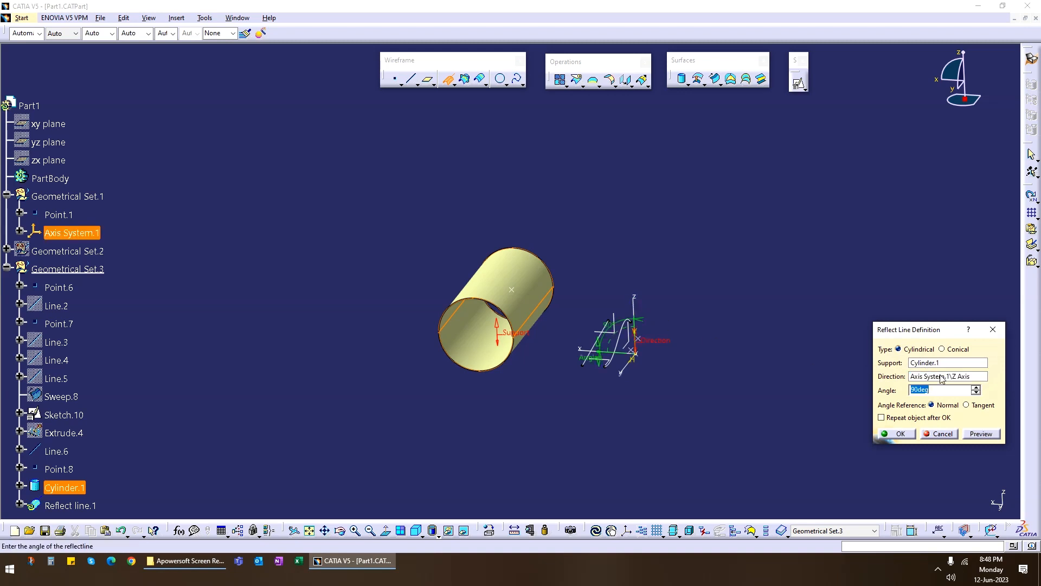
{"action": "type", "text": "45"}
{"action": "left_click", "coordinate": [981, 434]}
Set the reflect line's angle to 30 degrees and preview it.
{"action": "double_click", "coordinate": [920, 389]}
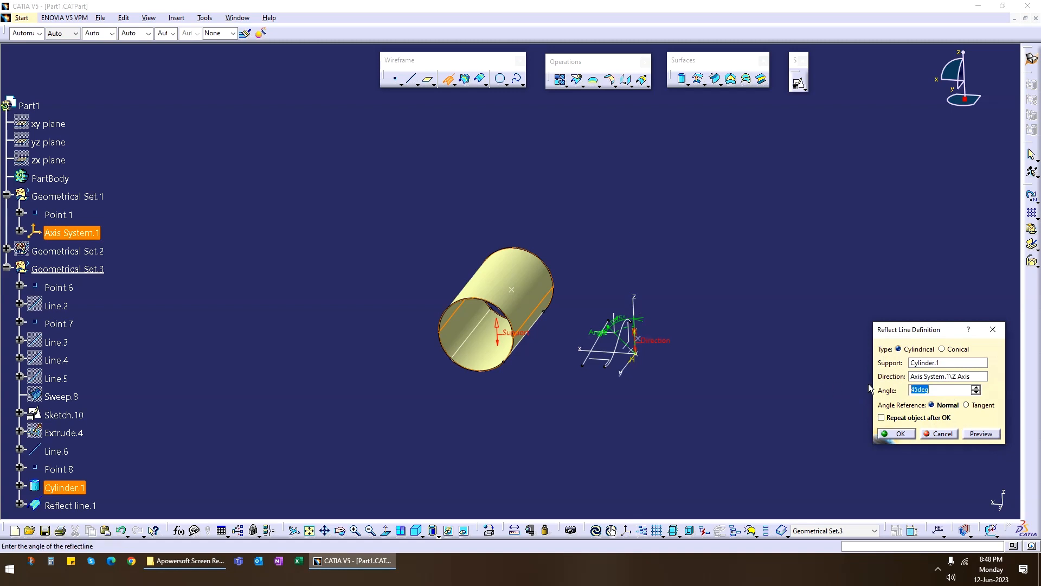
{"action": "type", "text": "30"}
{"action": "left_click", "coordinate": [979, 436]}
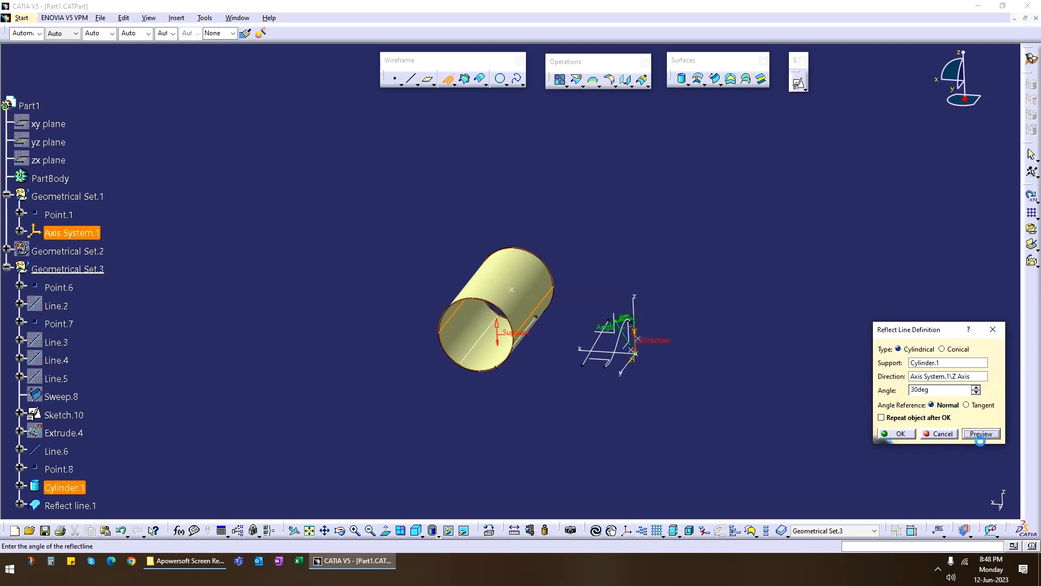
Preview the reflect line with another angle, switch its angle reference to Tangent and accept the definition.
{"action": "double_click", "coordinate": [938, 390]}
{"action": "type", "text": "60"}
{"action": "left_click", "coordinate": [982, 434]}
{"action": "left_click", "coordinate": [966, 405]}
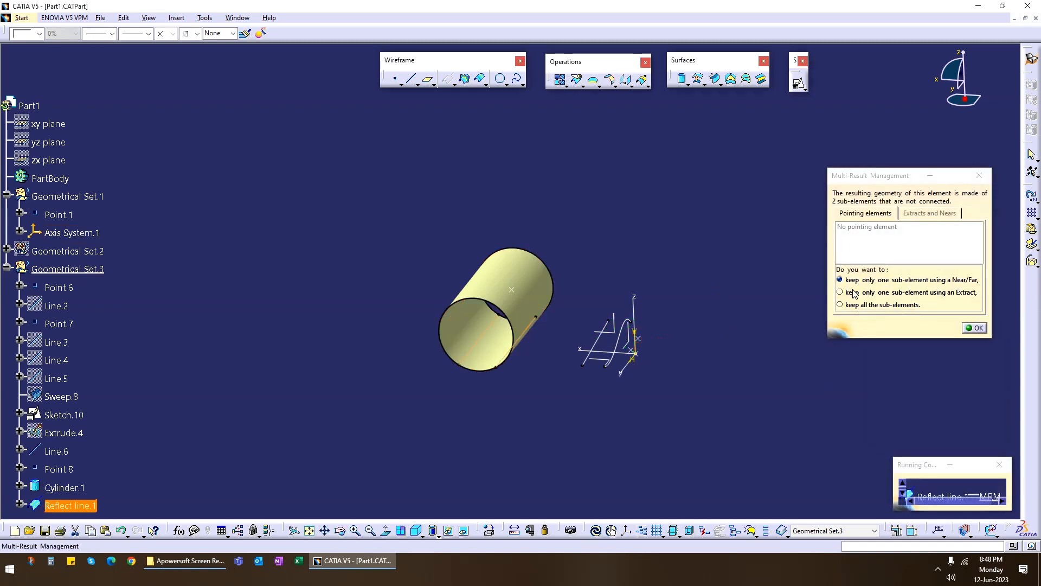
Keep only one sub-element of the reflect line using an Extract, picking the line on the cylinder's side facing the sketch curves.
{"action": "left_click", "coordinate": [867, 292]}
{"action": "left_click", "coordinate": [974, 328]}
{"action": "middle_click_drag", "start_coordinate": [544, 404], "coordinate": [591, 182]}
{"action": "middle_click_drag", "start_coordinate": [503, 331], "coordinate": [523, 291]}
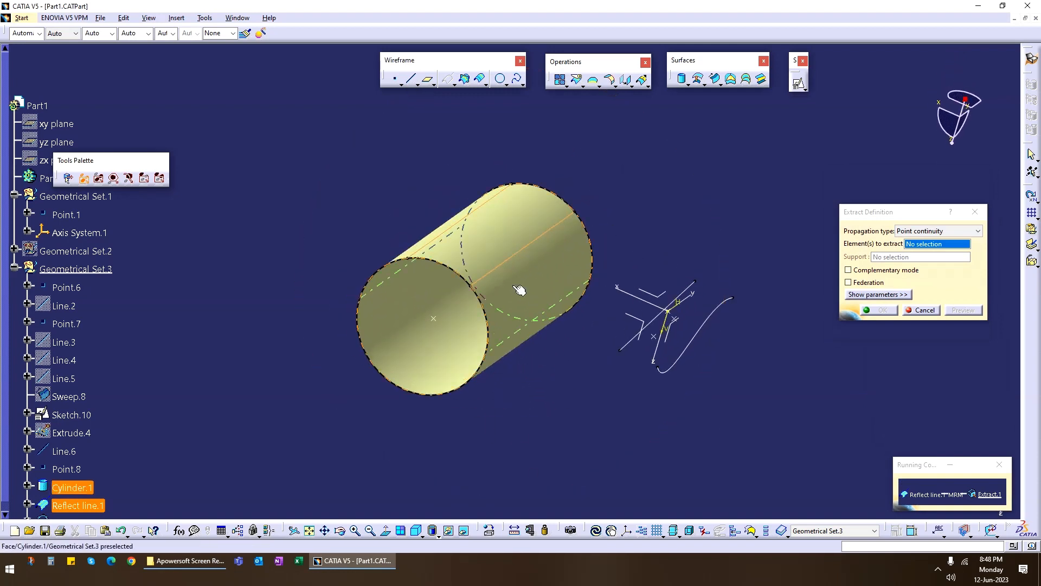
{"action": "left_click", "coordinate": [518, 266]}
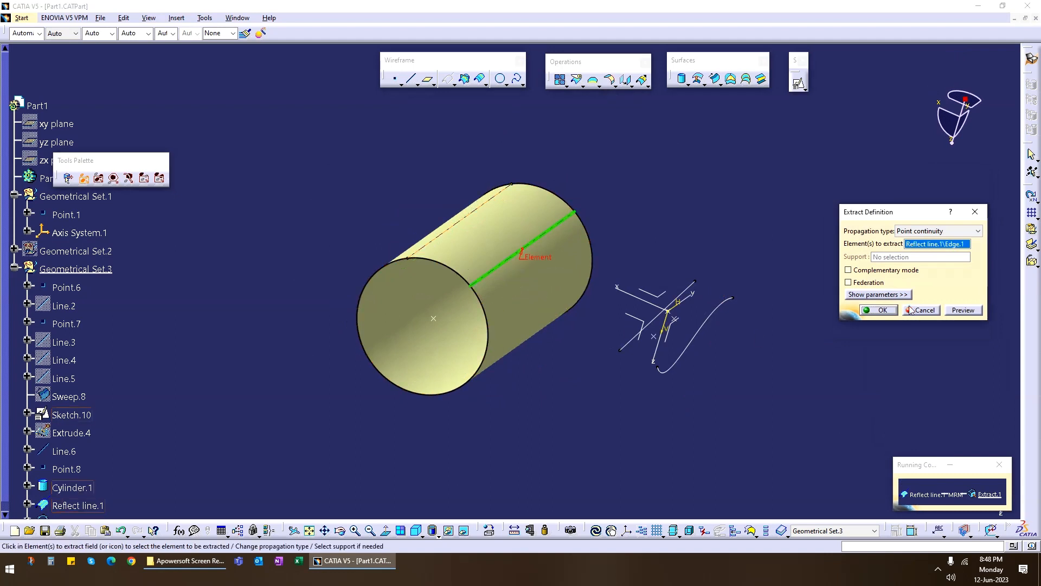
{"action": "left_click", "coordinate": [878, 309]}
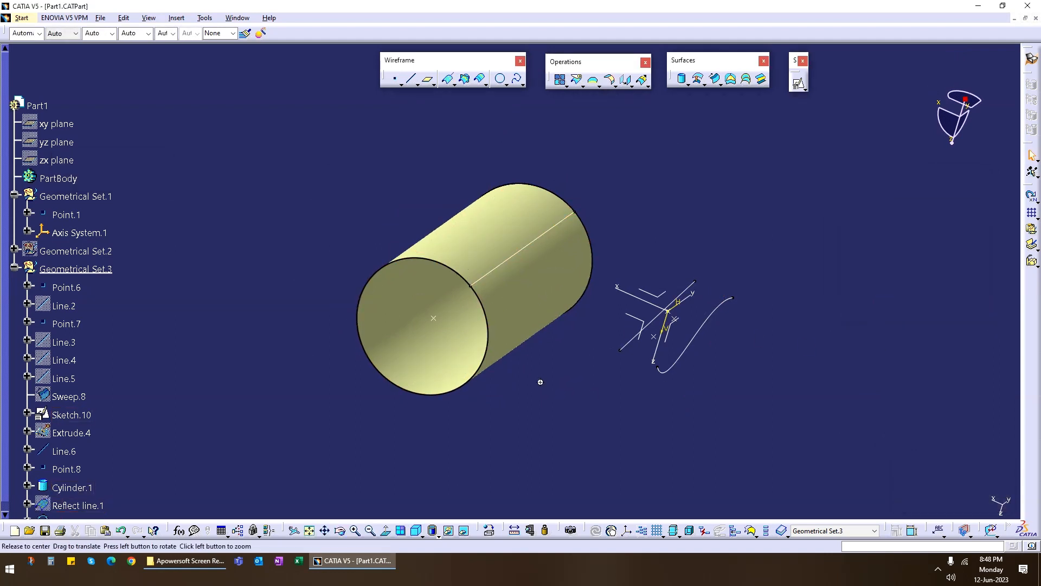
Define a circular two-guides-and-tangency-surface sweep with Extract.1 as tangency limit curve, Cylinder.1 as tangency surface and Line.6 as limit curve, and preview it.
{"action": "middle_click_drag", "start_coordinate": [539, 380], "coordinate": [594, 253]}
{"action": "left_click", "coordinate": [713, 82]}
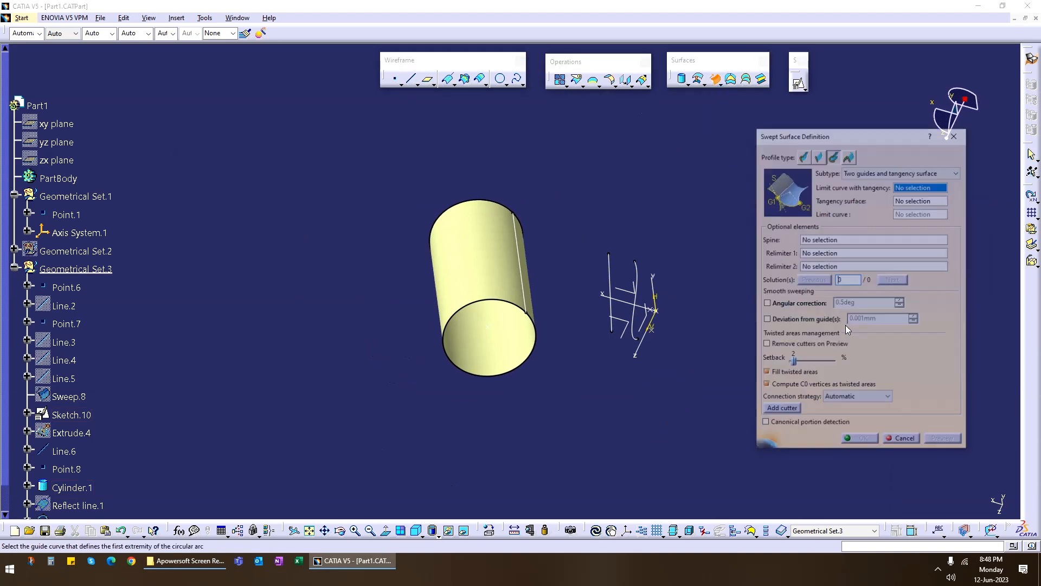
{"action": "mouse_move", "coordinate": [620, 355]}
{"action": "middle_mouse_down"}
{"action": "mouse_move", "coordinate": [593, 342]}
{"action": "mouse_move", "coordinate": [602, 326]}
{"action": "middle_mouse_up"}
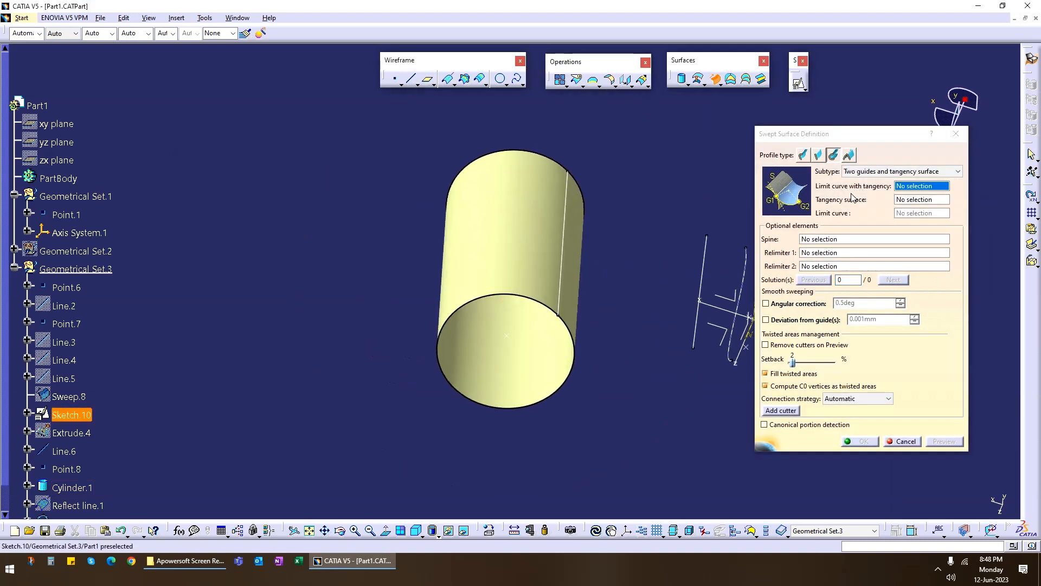
{"action": "left_click", "coordinate": [571, 272]}
{"action": "left_click", "coordinate": [526, 234]}
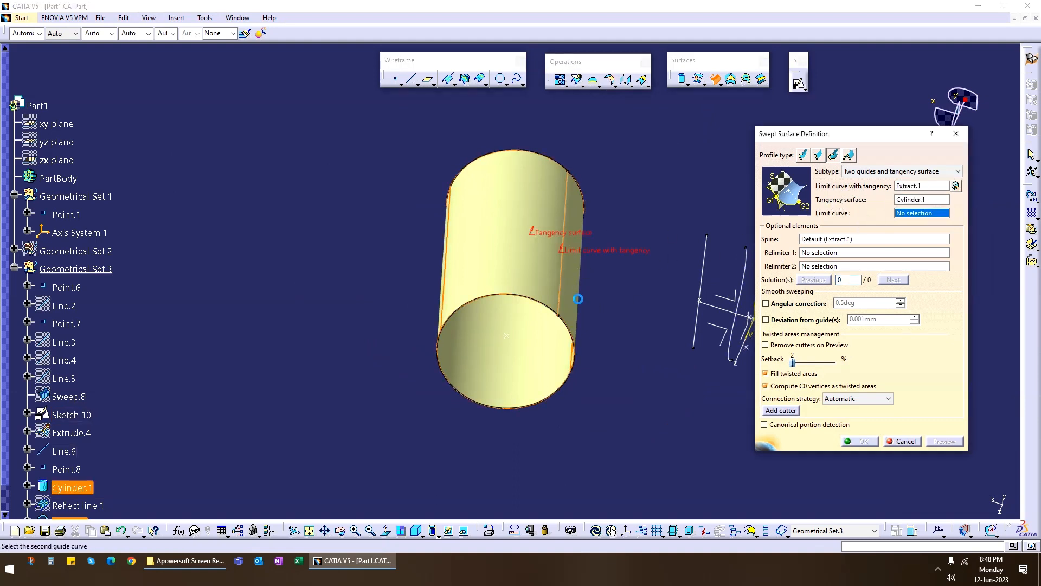
{"action": "middle_click_drag", "start_coordinate": [655, 353], "coordinate": [512, 339]}
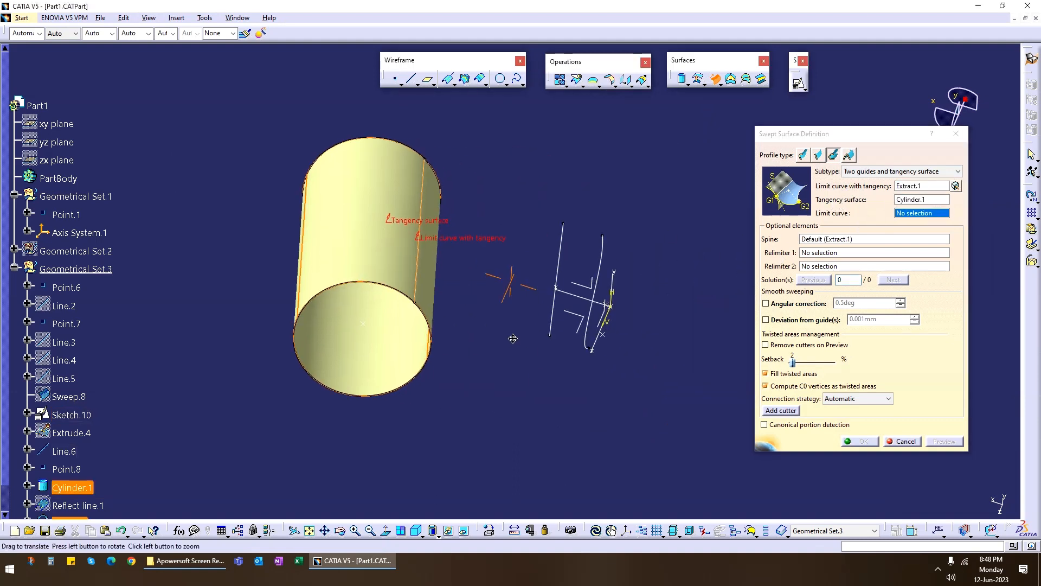
{"action": "left_click", "coordinate": [565, 254]}
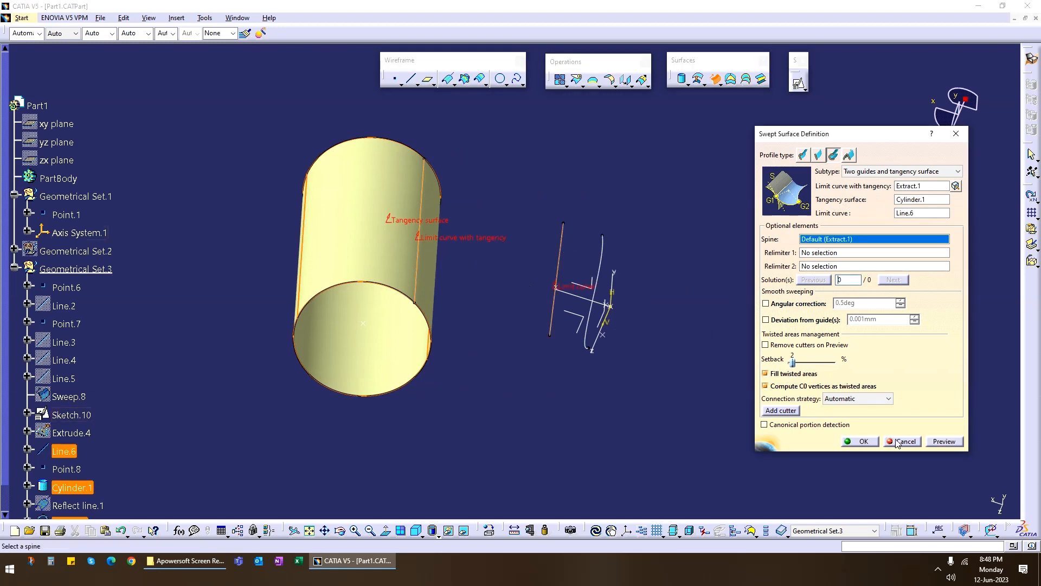
{"action": "left_click", "coordinate": [944, 441]}
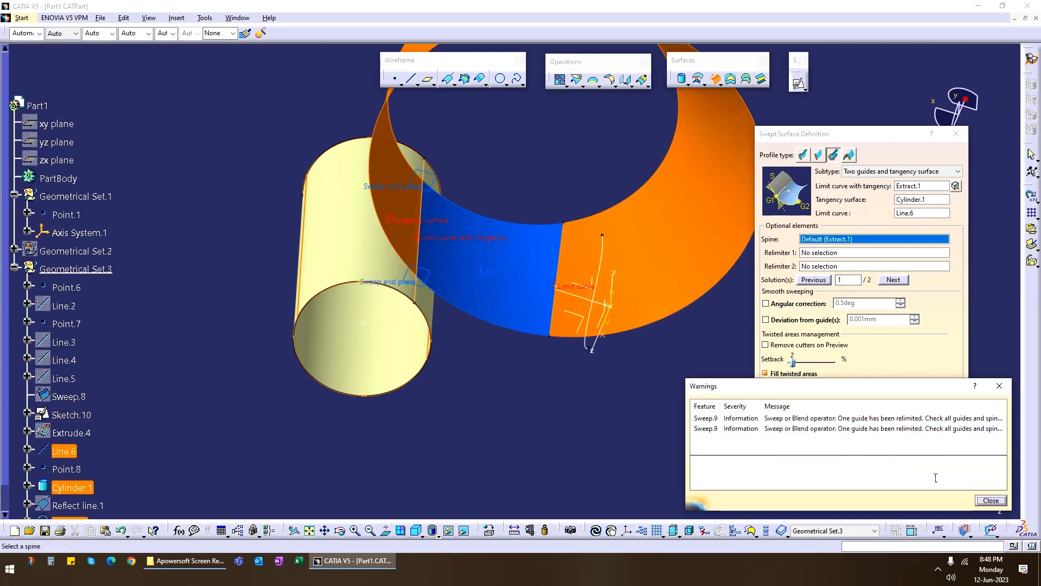
{"action": "left_click", "coordinate": [991, 500]}
Switch the sweep to its second solution.
{"action": "middle_click_drag", "start_coordinate": [543, 244], "coordinate": [596, 309]}
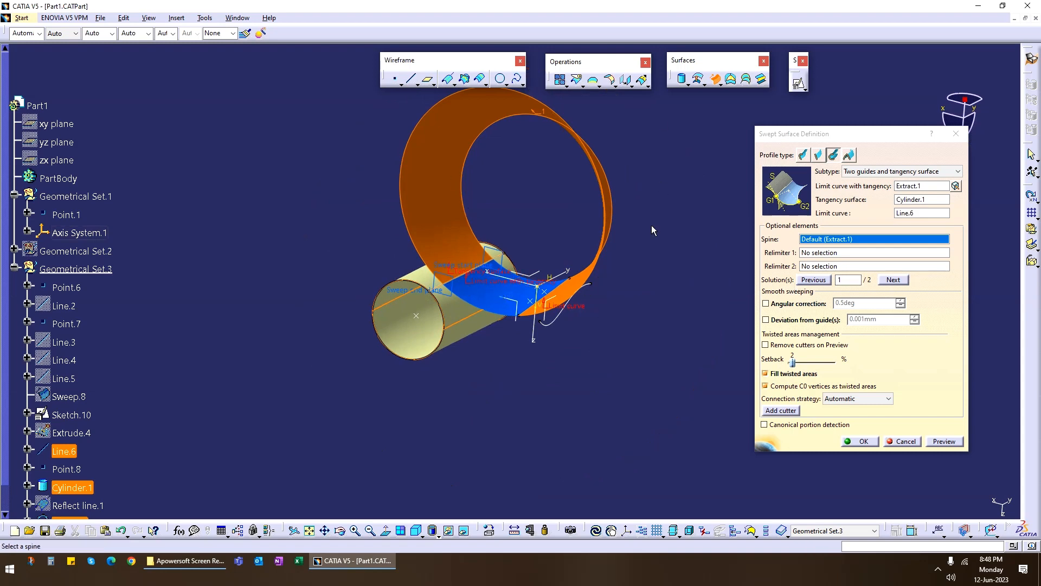
{"action": "left_click", "coordinate": [902, 283]}
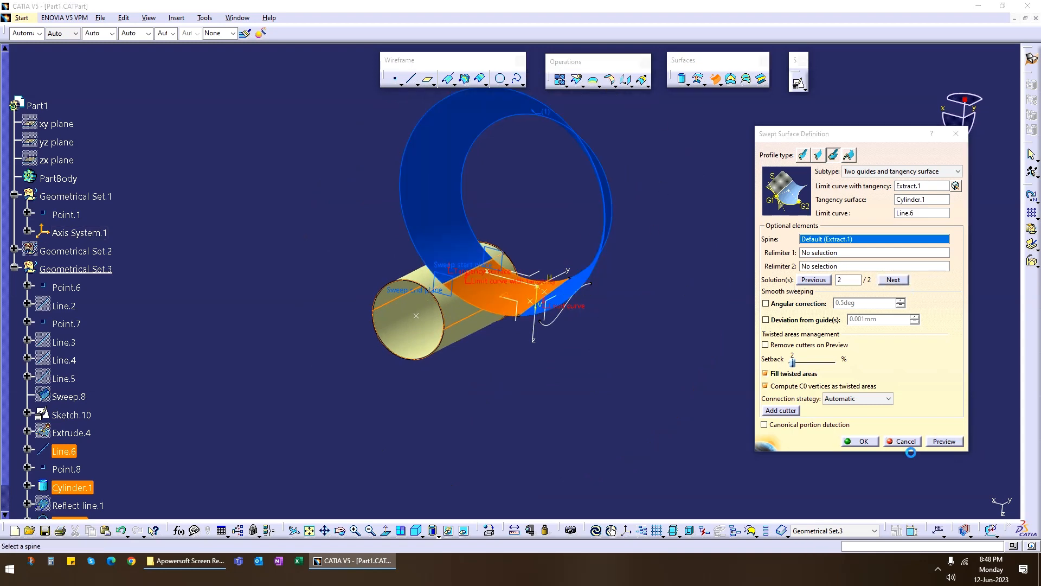
{"action": "left_click", "coordinate": [991, 500]}
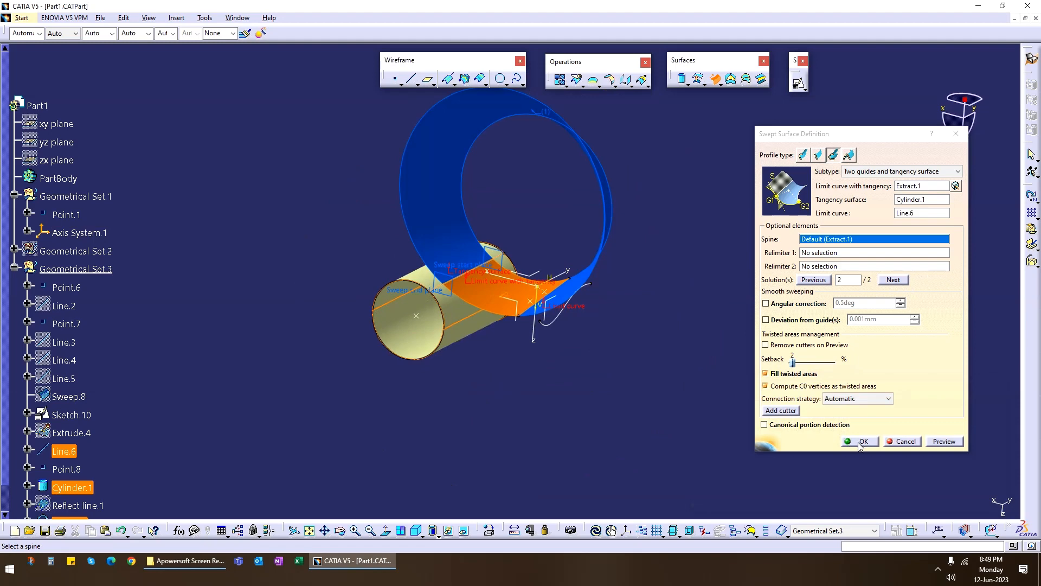
Enable smooth sweeping with 0.5 deg angular correction and 0.001 mm deviation from guides, preview, and accept the swept surface.
{"action": "left_click", "coordinate": [778, 307]}
{"action": "left_click", "coordinate": [783, 321]}
{"action": "left_click", "coordinate": [939, 443]}
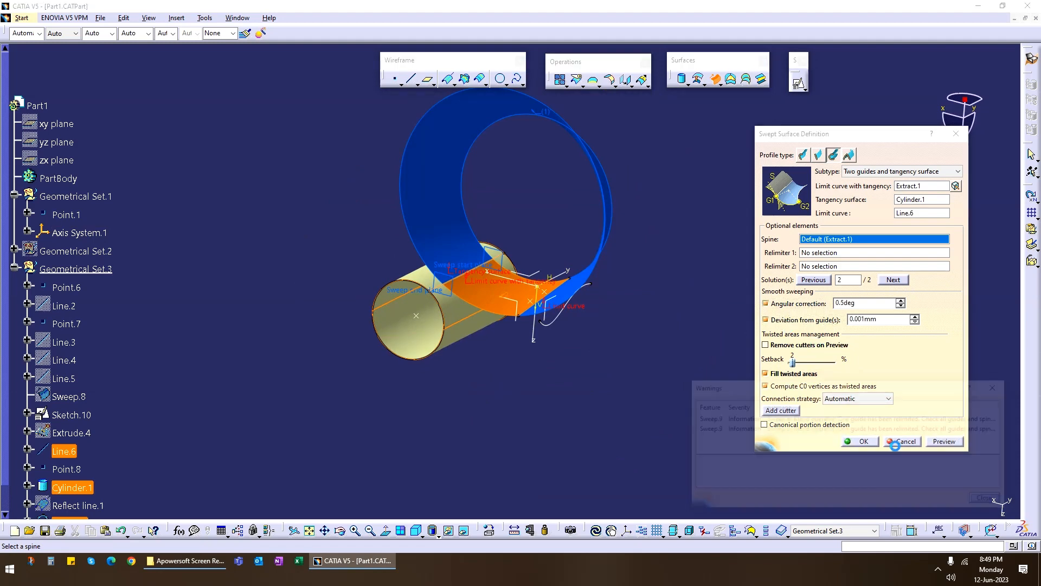
{"action": "left_click", "coordinate": [991, 501]}
{"action": "left_click", "coordinate": [862, 441]}
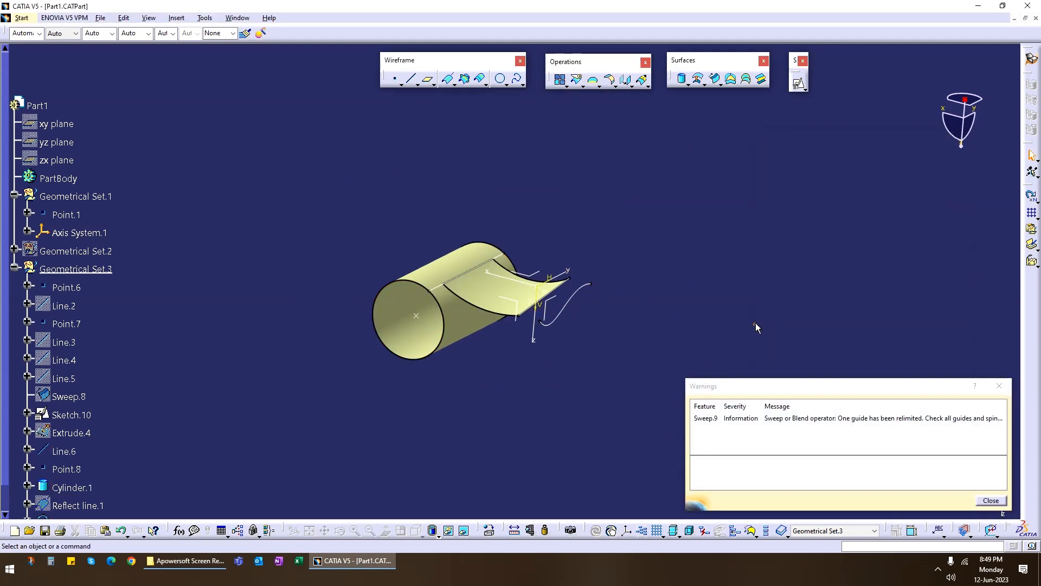
{"action": "middle_click_drag", "start_coordinate": [586, 352], "coordinate": [586, 375]}
{"action": "left_click", "coordinate": [992, 500]}
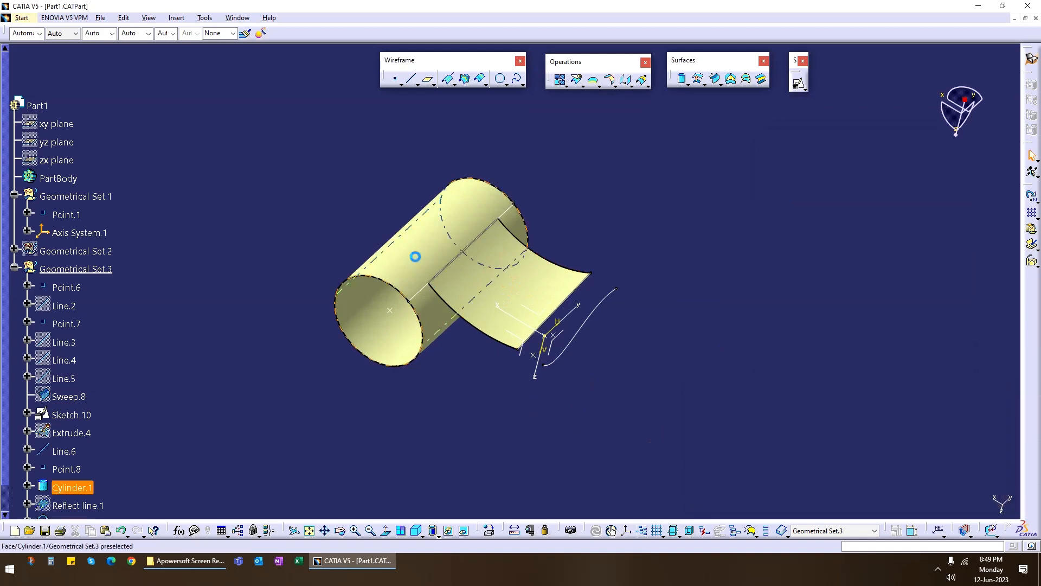
{"action": "middle_click_drag", "start_coordinate": [415, 257], "coordinate": [512, 379]}
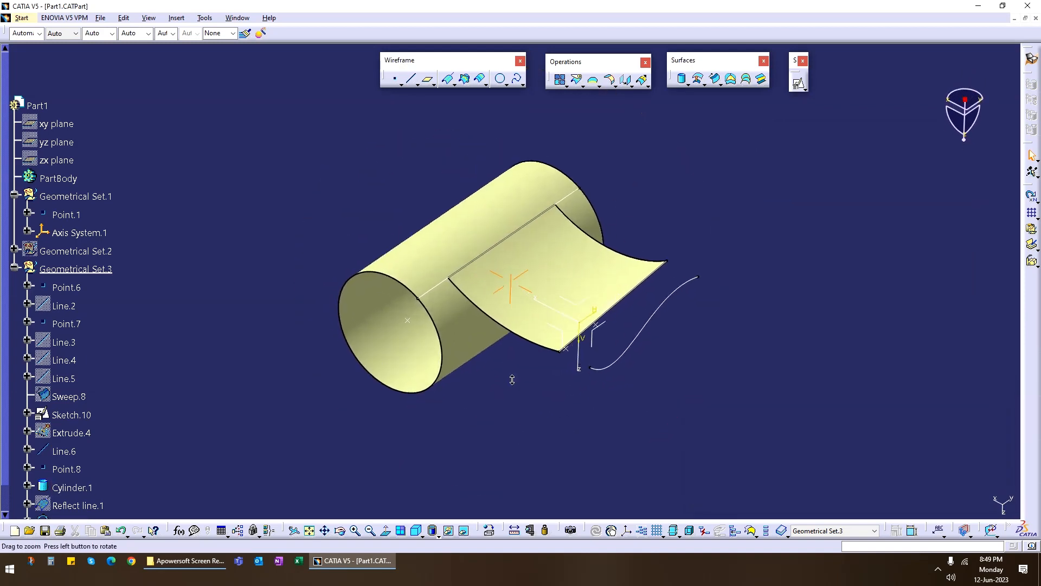
Try a circular one-guide-and-tangency-surface sweep with Sketch.10 as guide and Cylinder.1 as tangency surface, hiding the previous sweep and extracted line.
{"action": "left_click", "coordinate": [715, 80]}
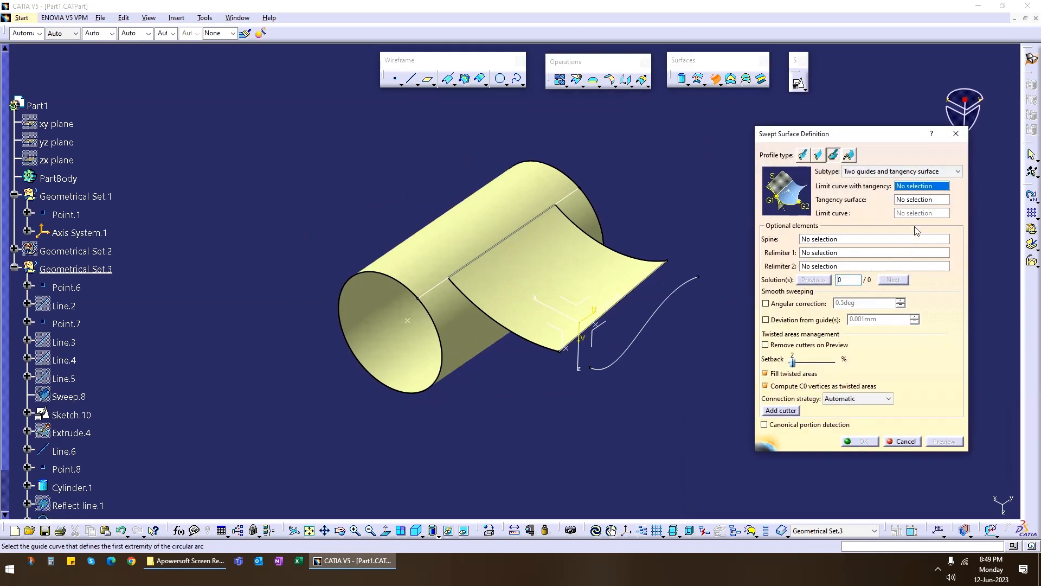
{"action": "left_click", "coordinate": [897, 174]}
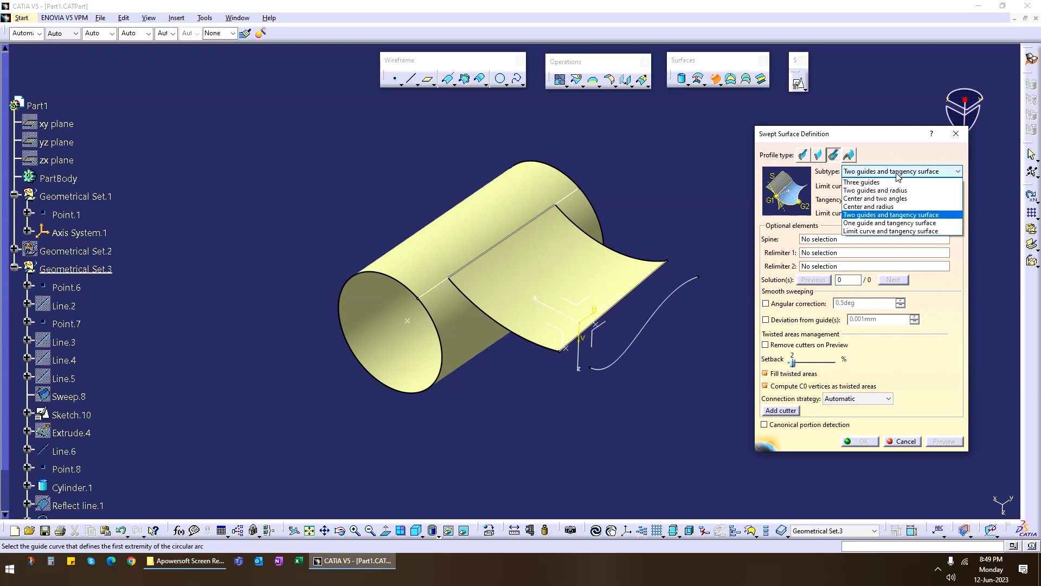
{"action": "left_click", "coordinate": [909, 224]}
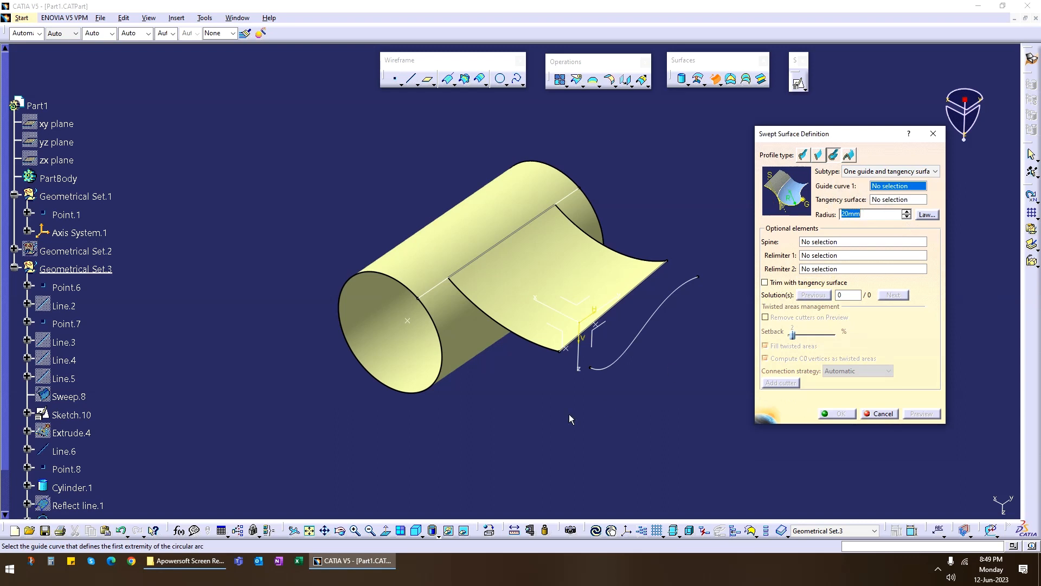
{"action": "middle_click_drag", "start_coordinate": [496, 396], "coordinate": [561, 401]}
{"action": "middle_click_drag", "start_coordinate": [598, 282], "coordinate": [533, 281]}
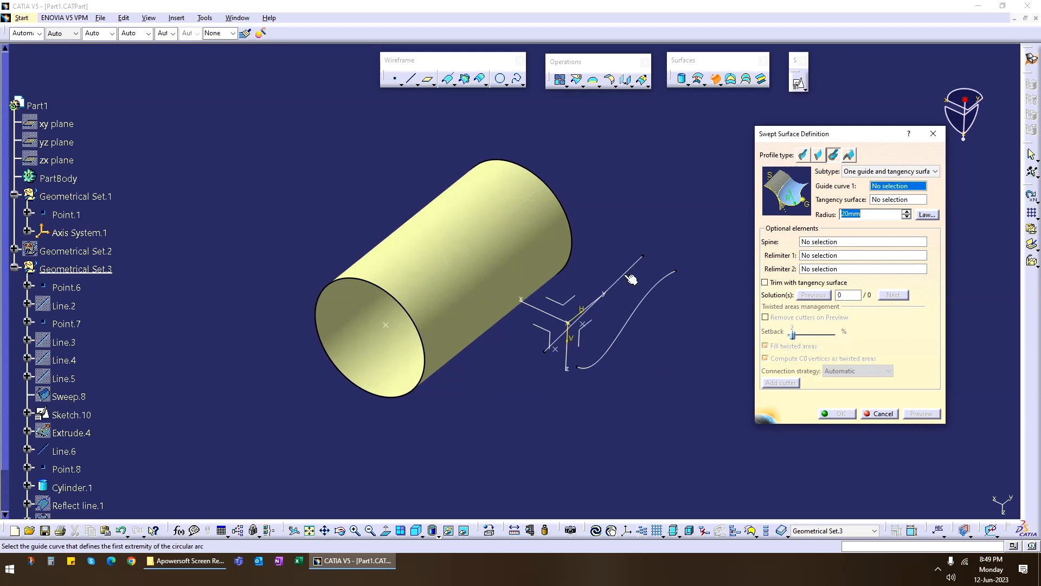
{"action": "left_click", "coordinate": [655, 295]}
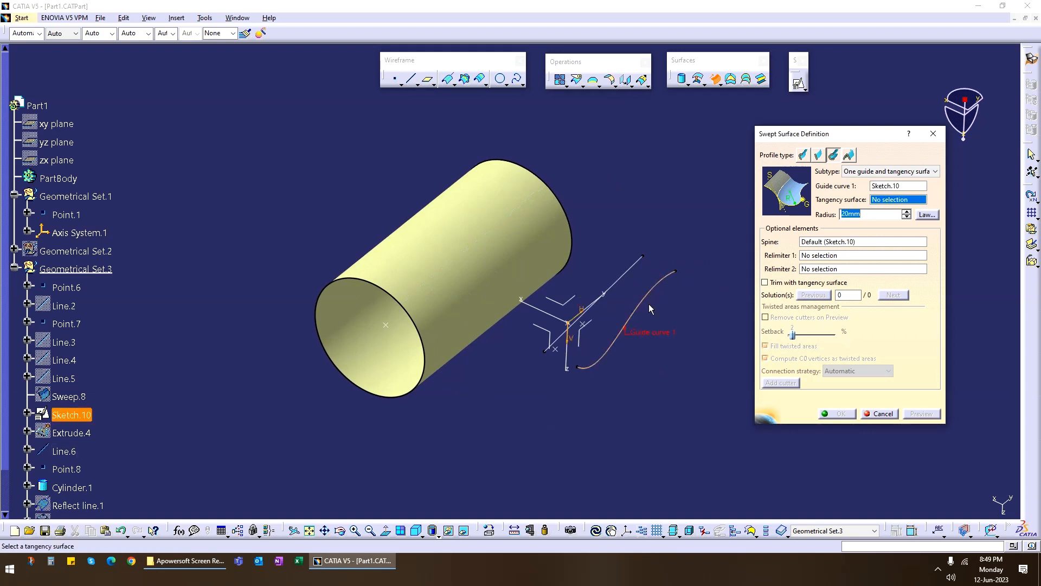
{"action": "left_click", "coordinate": [458, 249]}
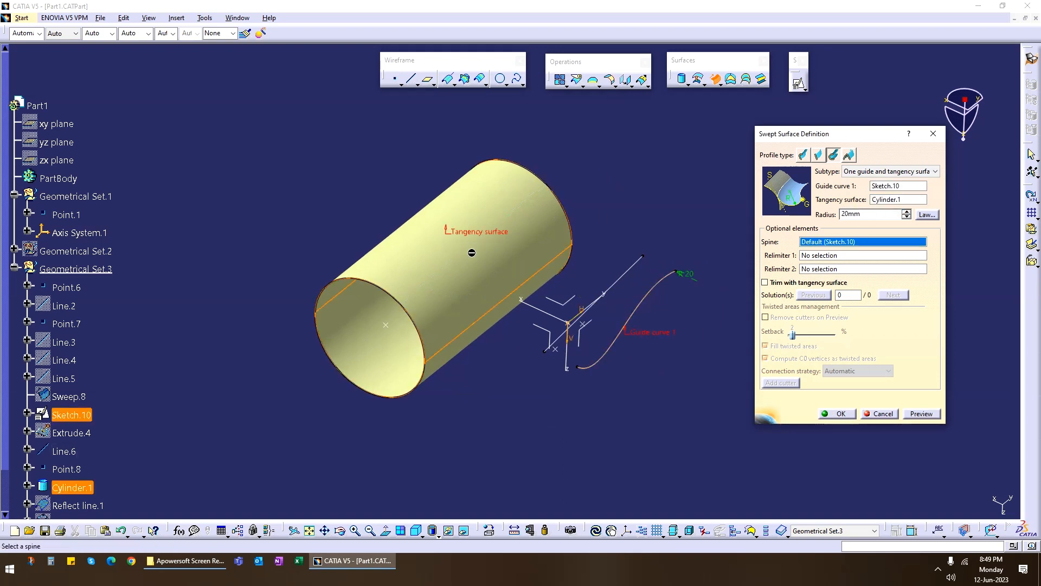
Try a sweep radius of 50 mm, preview it and leave the sweep definition.
{"action": "middle_click_drag", "start_coordinate": [515, 410], "coordinate": [548, 398]}
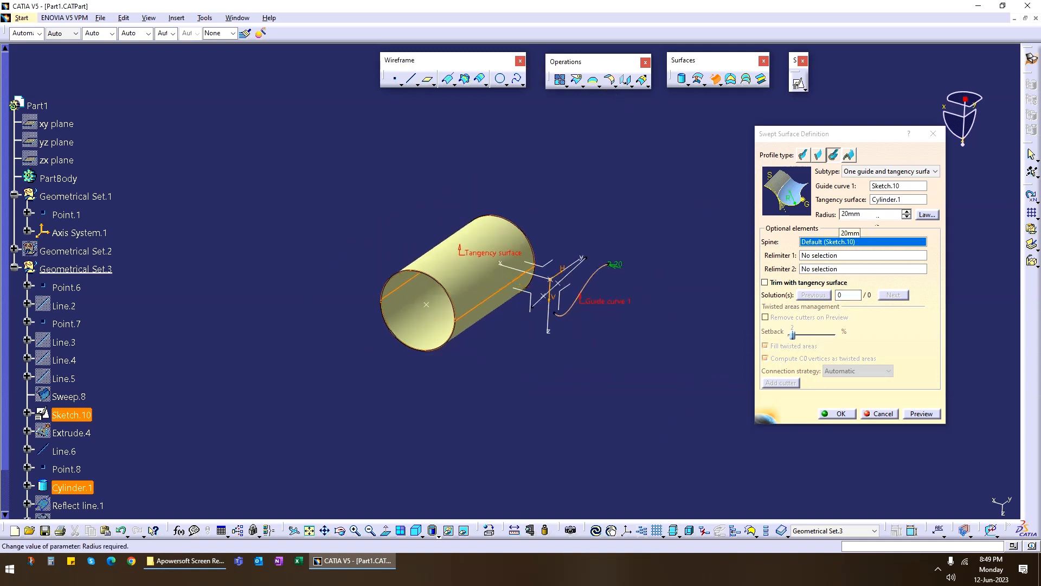
{"action": "left_click", "coordinate": [877, 215]}
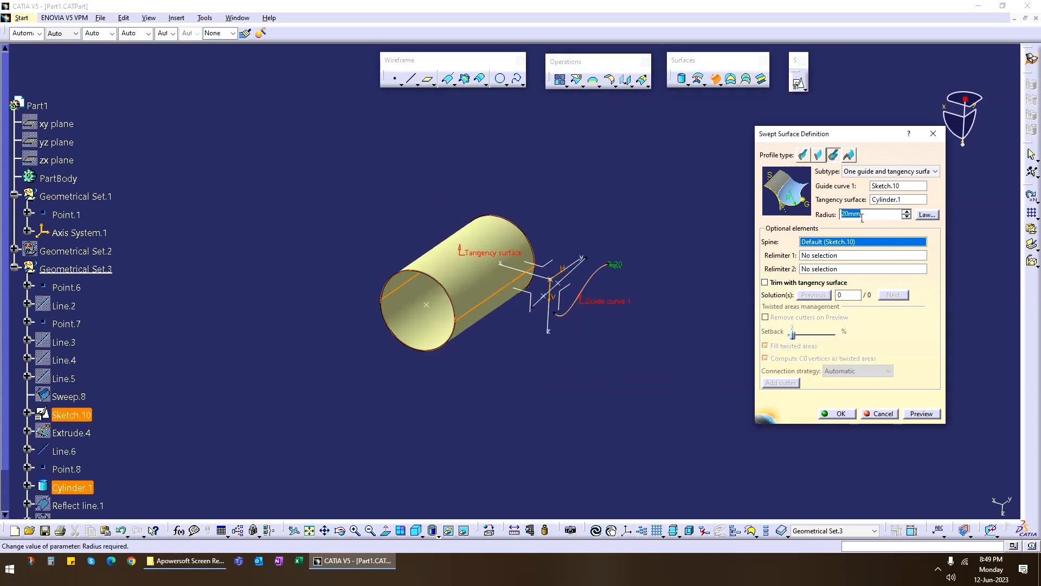
{"action": "type", "text": "50"}
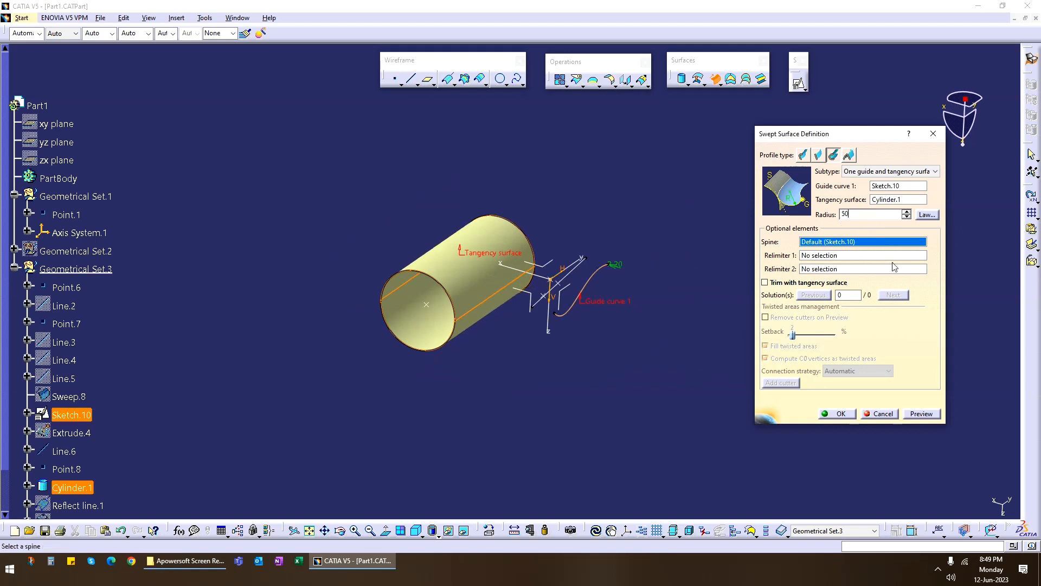
{"action": "left_click", "coordinate": [922, 414]}
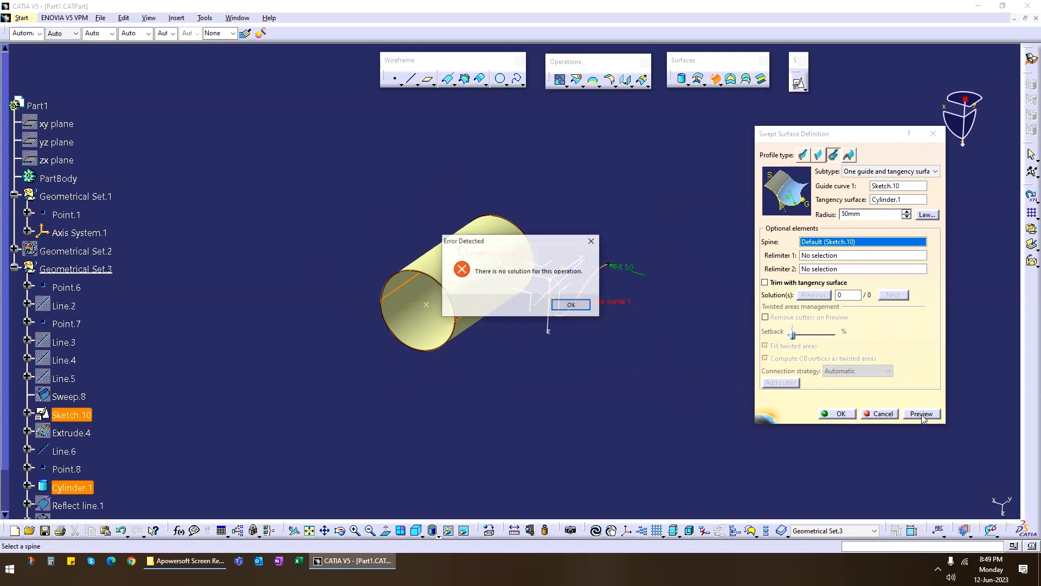
{"action": "left_click", "coordinate": [569, 305]}
{"action": "middle_click_drag", "start_coordinate": [481, 359], "coordinate": [529, 338]}
{"action": "left_click", "coordinate": [839, 413]}
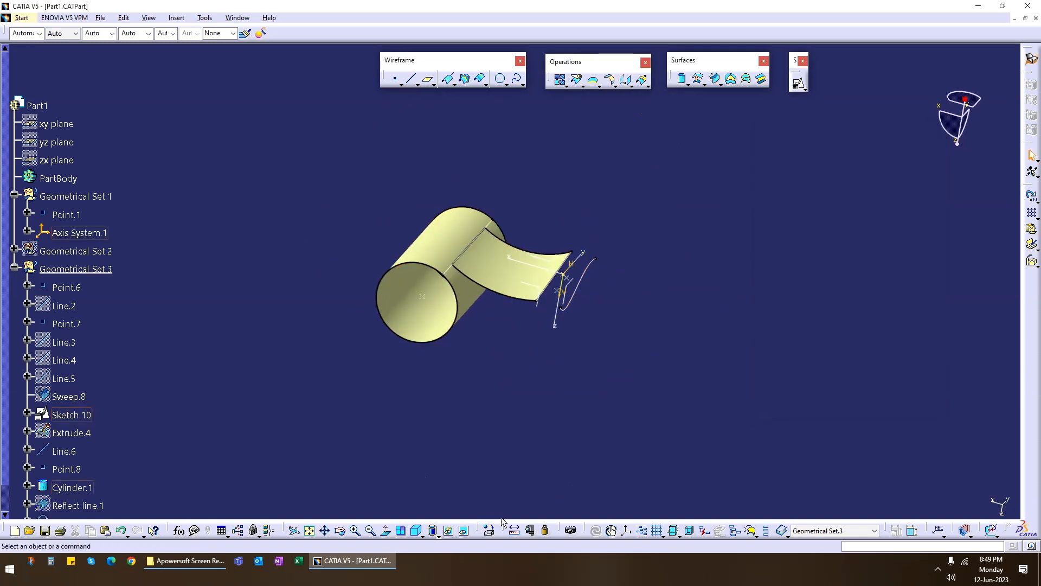
Measure the minimum distance between the cylinder's axis and the curve of Sketch.10, and discard the measurement.
{"action": "left_click", "coordinate": [514, 531]}
{"action": "left_click", "coordinate": [424, 297]}
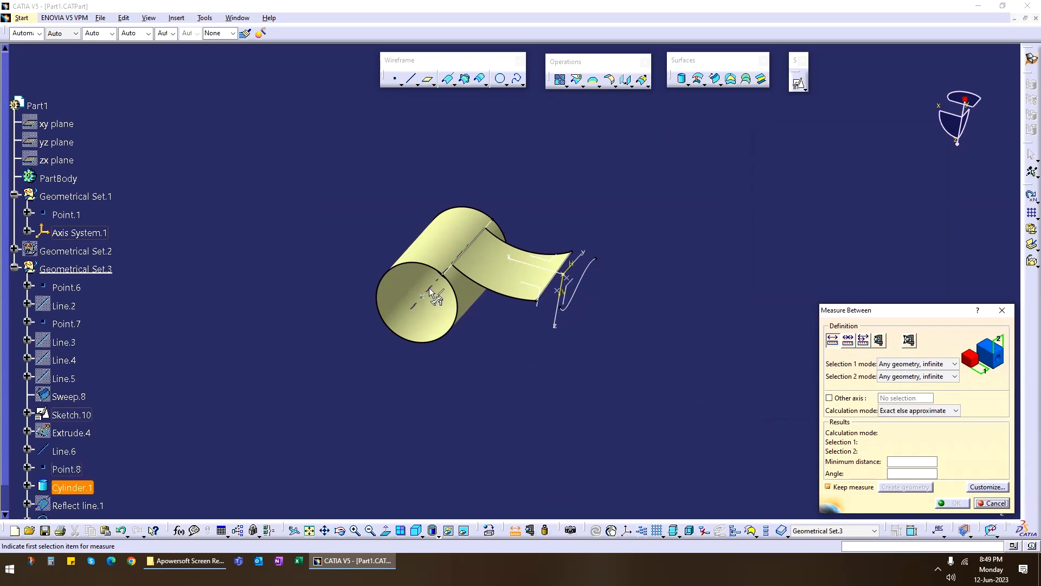
{"action": "left_click", "coordinate": [577, 298]}
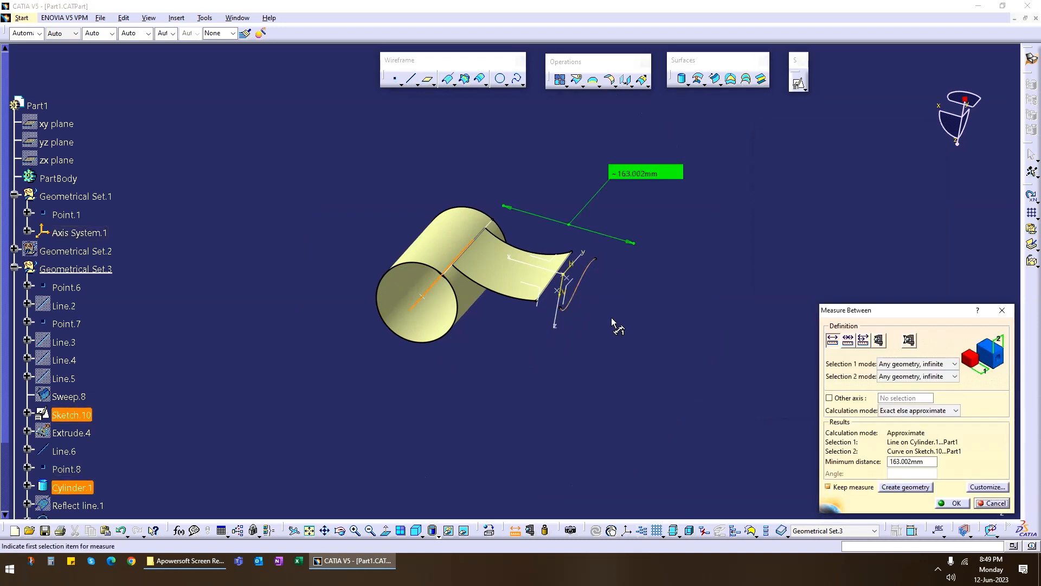
{"action": "left_click", "coordinate": [994, 503]}
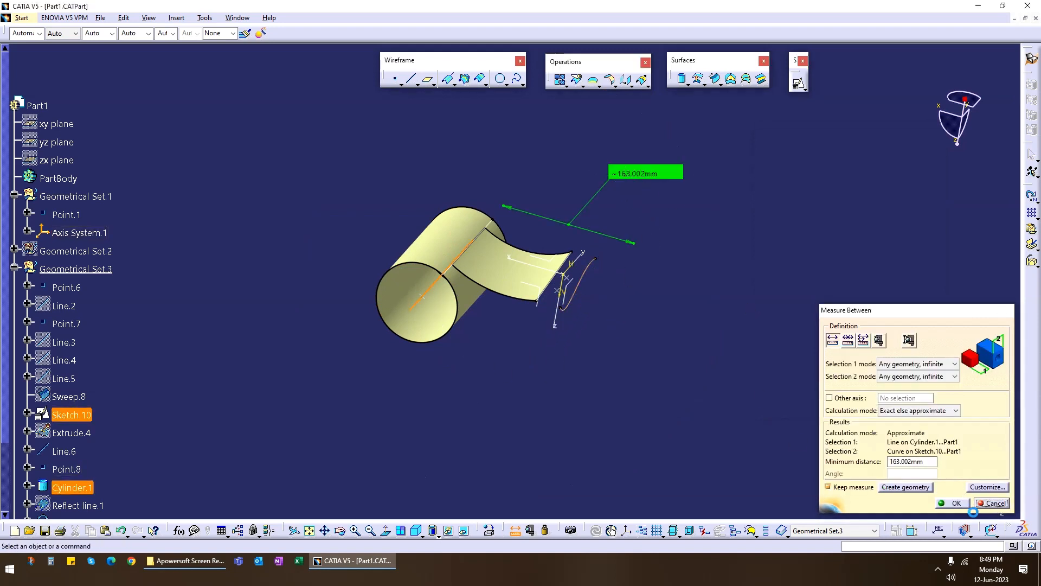
Start a new one-guide-and-tangency-surface sweep and hide the previous swept surface and the extracted line on the cylinder.
{"action": "left_click", "coordinate": [715, 79]}
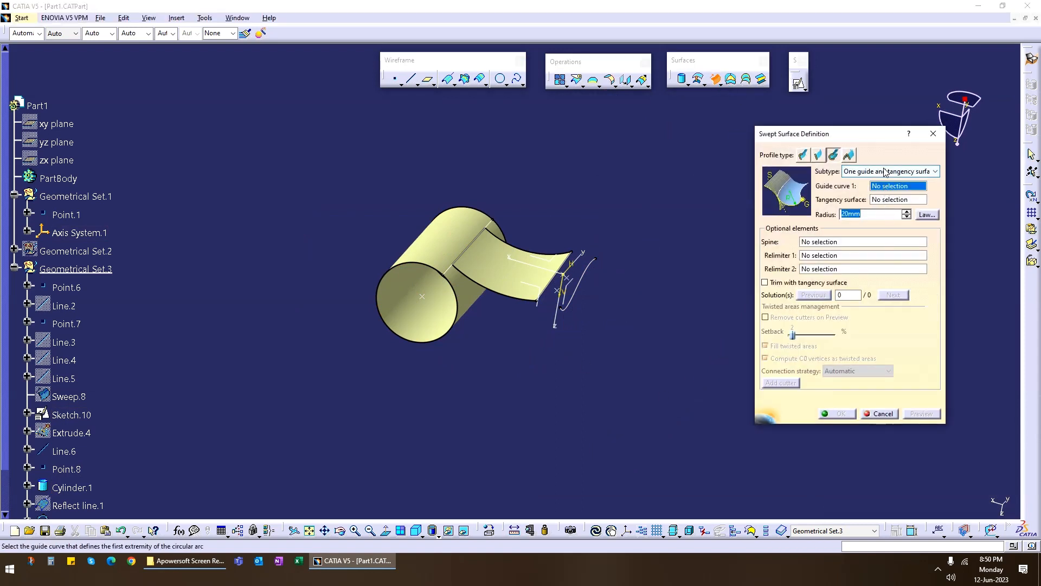
{"action": "right_click", "coordinate": [504, 272]}
{"action": "left_click", "coordinate": [522, 300]}
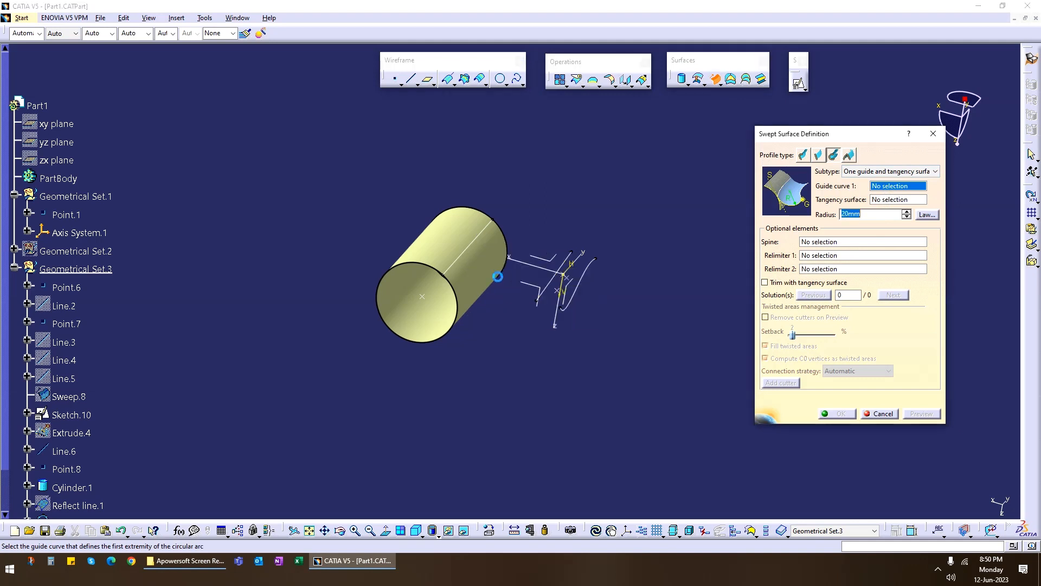
{"action": "right_click", "coordinate": [478, 246]}
{"action": "left_click", "coordinate": [498, 275]}
Use Sketch.10 as guide curve and Cylinder.1 as tangency surface, set the sweep radius to 100 mm and preview it.
{"action": "left_click", "coordinate": [594, 272]}
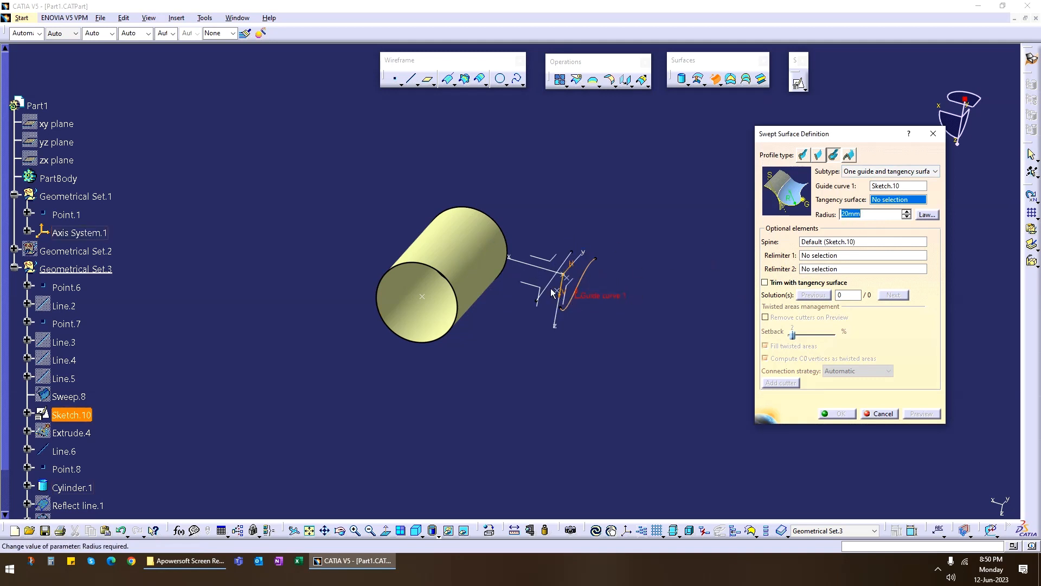
{"action": "left_click", "coordinate": [457, 264]}
{"action": "middle_click_drag", "start_coordinate": [494, 319], "coordinate": [504, 285]}
{"action": "left_click_drag", "start_coordinate": [878, 215], "coordinate": [781, 228]}
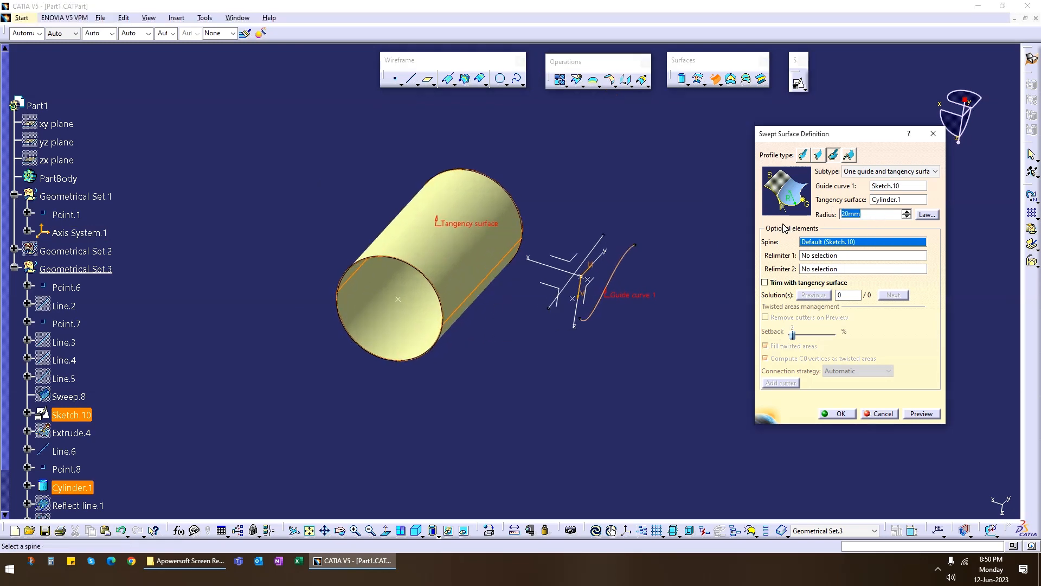
{"action": "type", "text": "10"}
{"action": "left_click", "coordinate": [921, 414]}
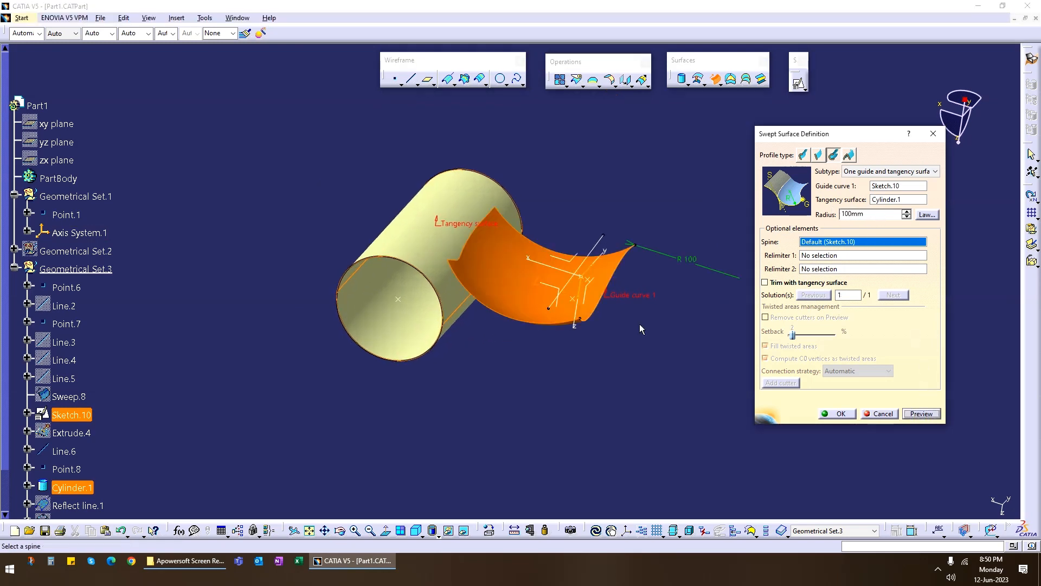
Create the 100 mm radius swept surface from Sketch.10, inspect it against the cylinder and undo its creation.
{"action": "middle_click_drag", "start_coordinate": [639, 324], "coordinate": [597, 368]}
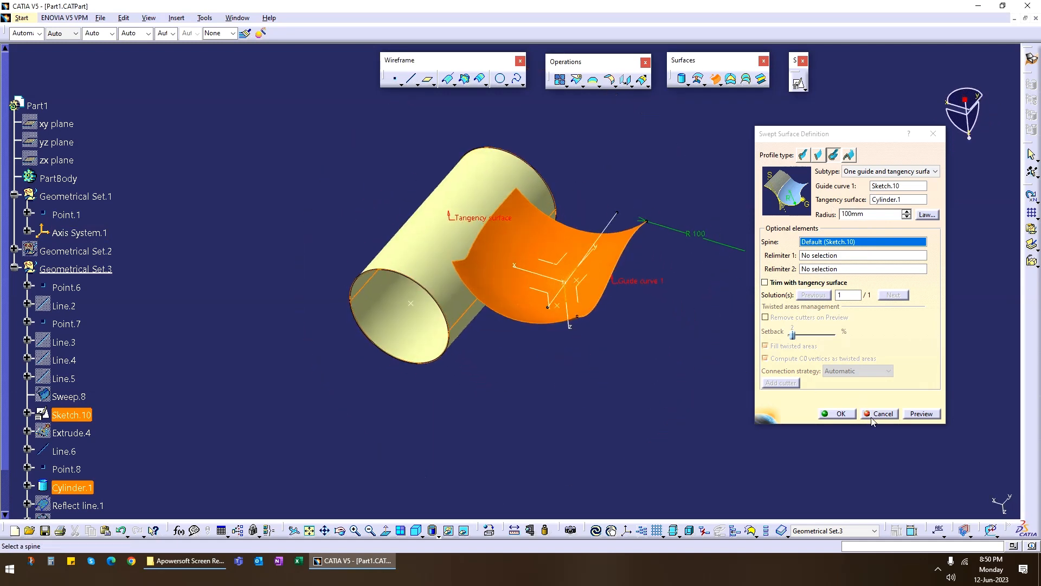
{"action": "left_click", "coordinate": [842, 415]}
{"action": "middle_click_drag", "start_coordinate": [510, 341], "coordinate": [698, 349]}
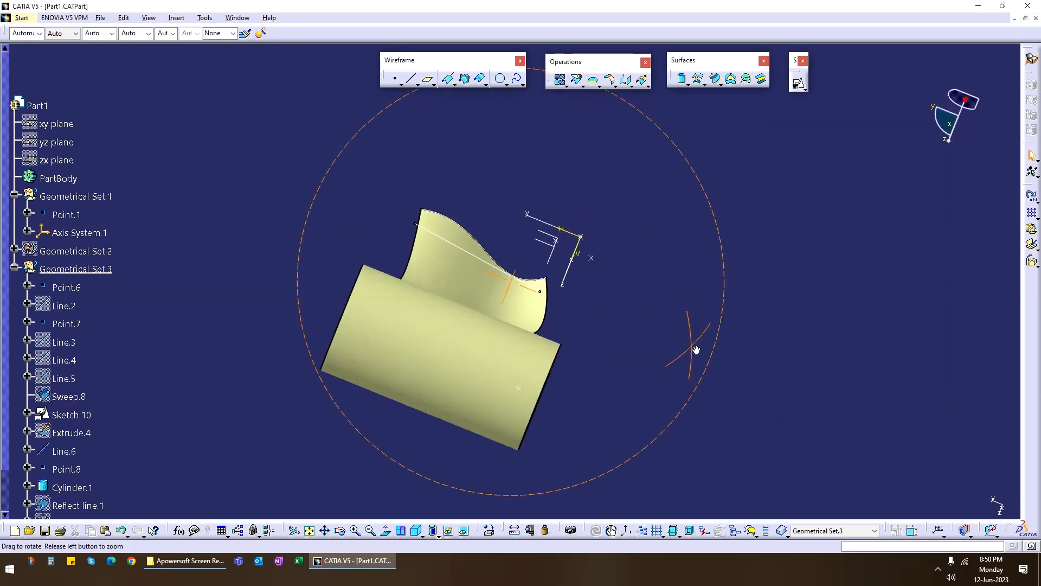
{"action": "middle_click_drag", "start_coordinate": [626, 267], "coordinate": [529, 279]}
{"action": "key", "text": "ctrl+z"}
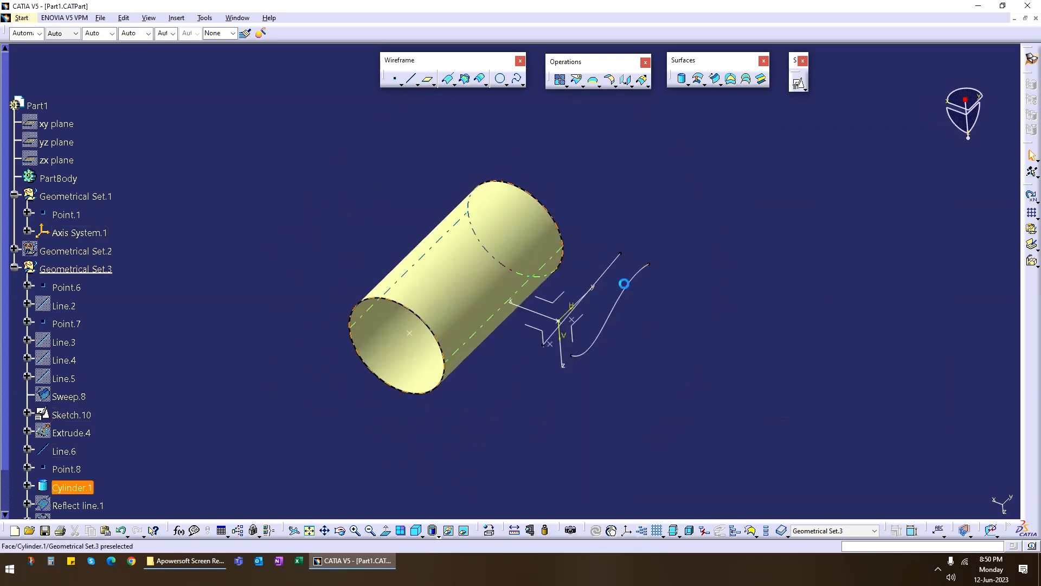
Start another one-guide-and-tangency-surface sweep with Line.6 as guide curve, Cylinder.1 as tangency surface and a 100 mm radius, and preview it.
{"action": "left_click", "coordinate": [715, 79]}
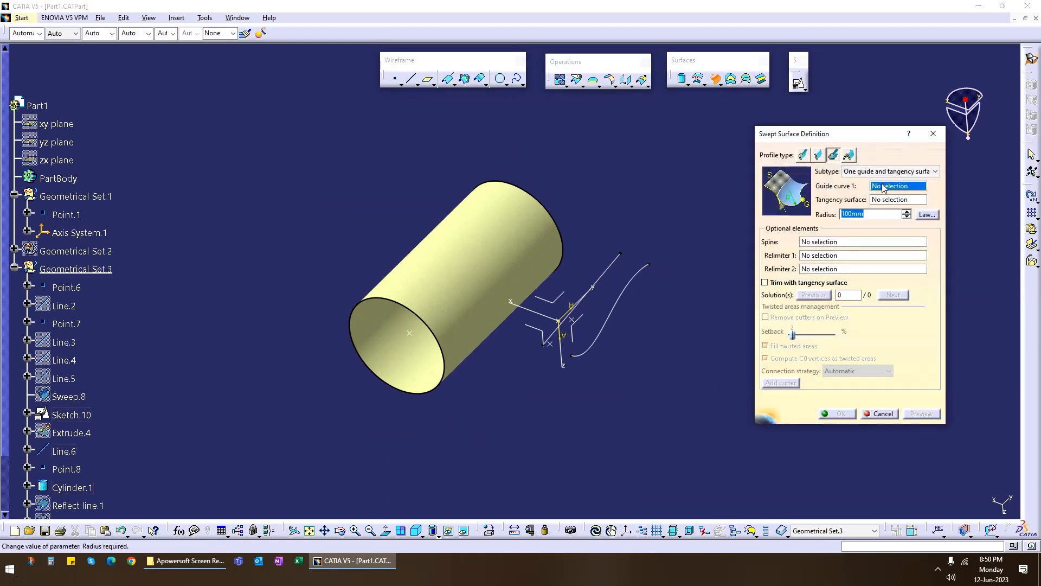
{"action": "left_click", "coordinate": [622, 270]}
{"action": "left_click", "coordinate": [477, 242]}
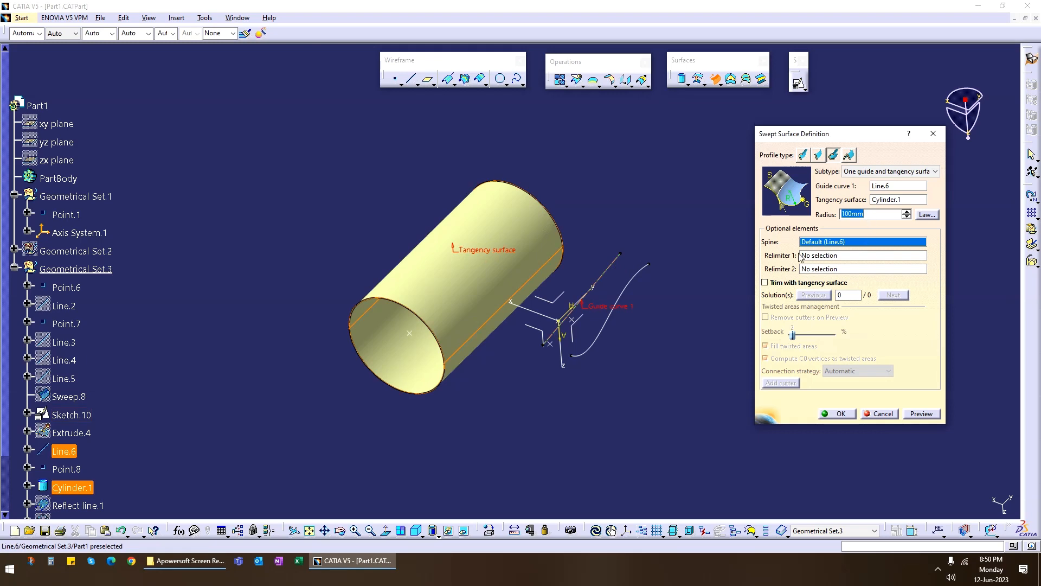
{"action": "left_click", "coordinate": [923, 417]}
{"action": "middle_click_drag", "start_coordinate": [538, 407], "coordinate": [542, 347]}
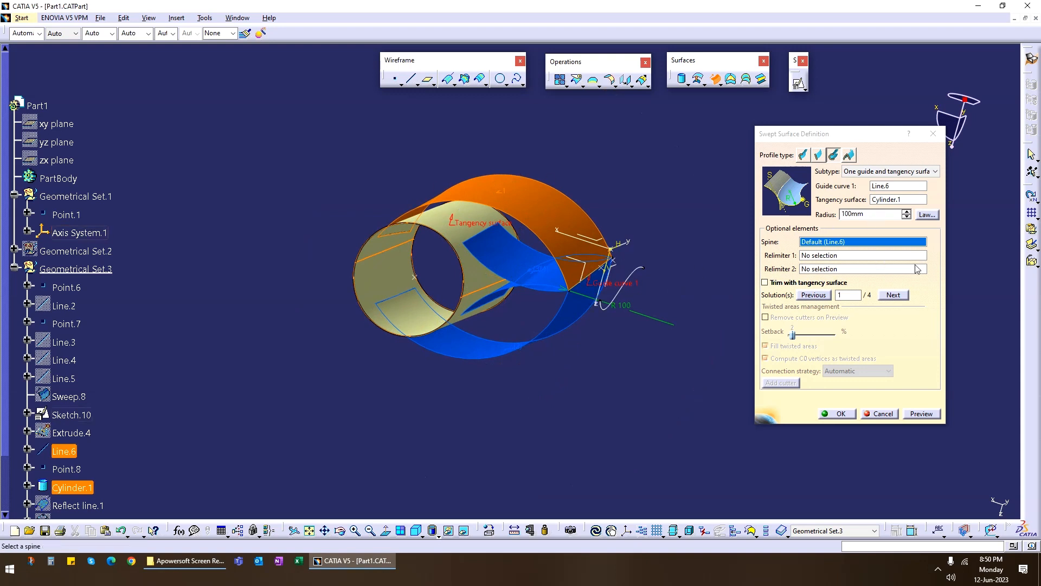
Cycle through the alternative sweep solutions up to solution 4, inspect them and cancel the sweep definition.
{"action": "left_click", "coordinate": [895, 295]}
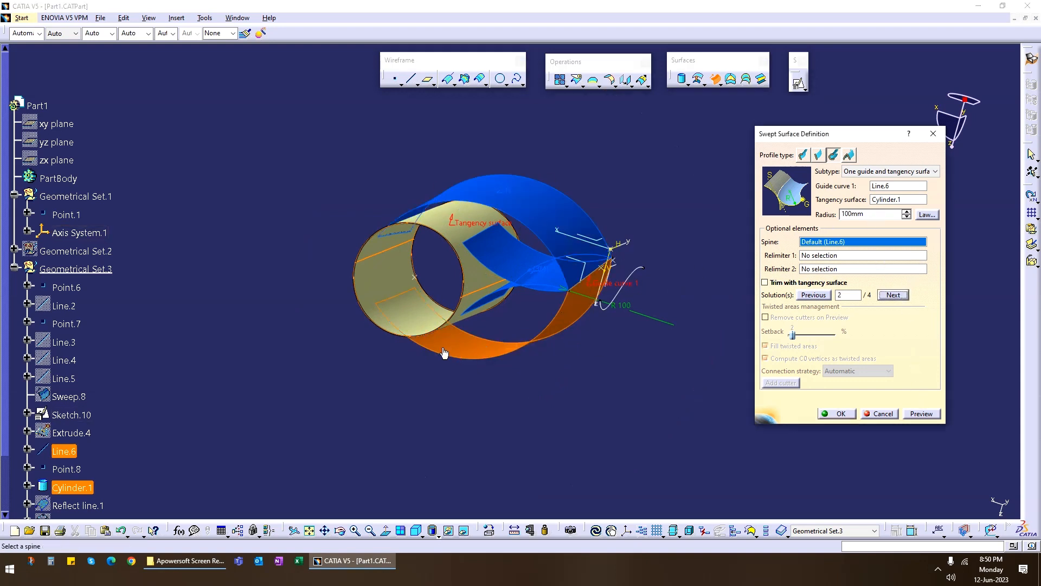
{"action": "left_click", "coordinate": [893, 295]}
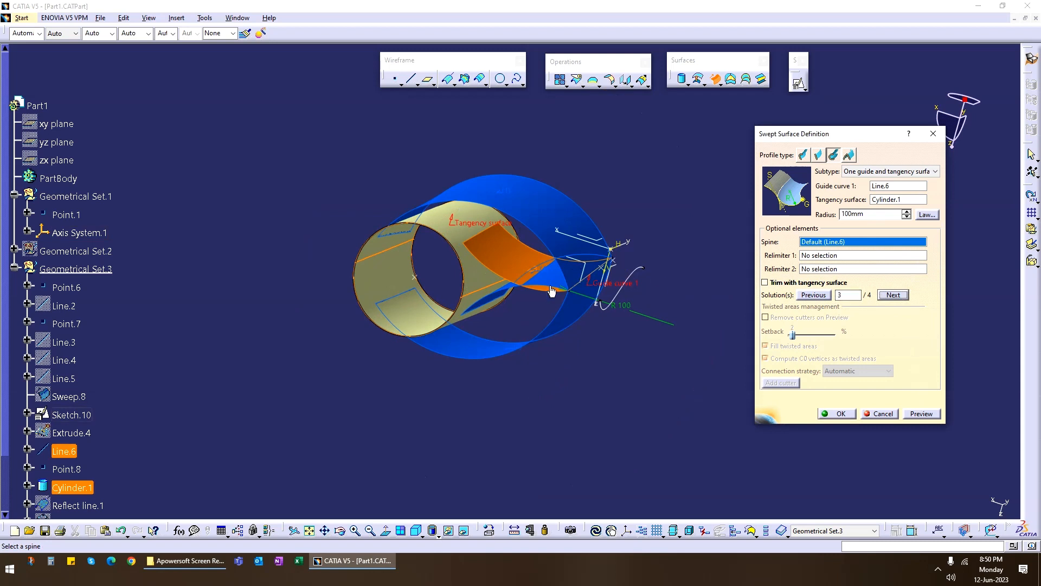
{"action": "left_click", "coordinate": [884, 297]}
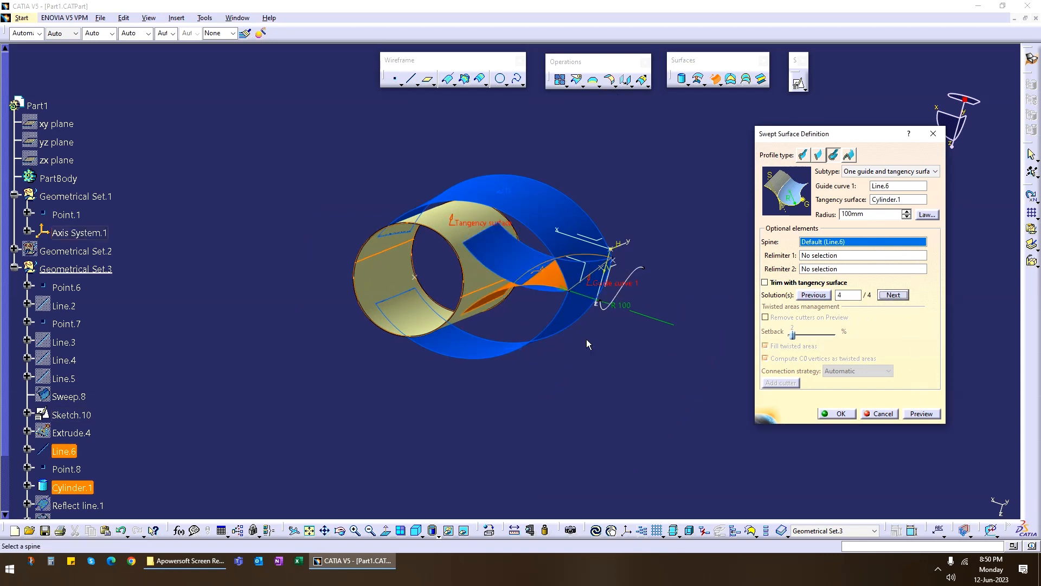
{"action": "middle_click_drag", "start_coordinate": [536, 372], "coordinate": [520, 347]}
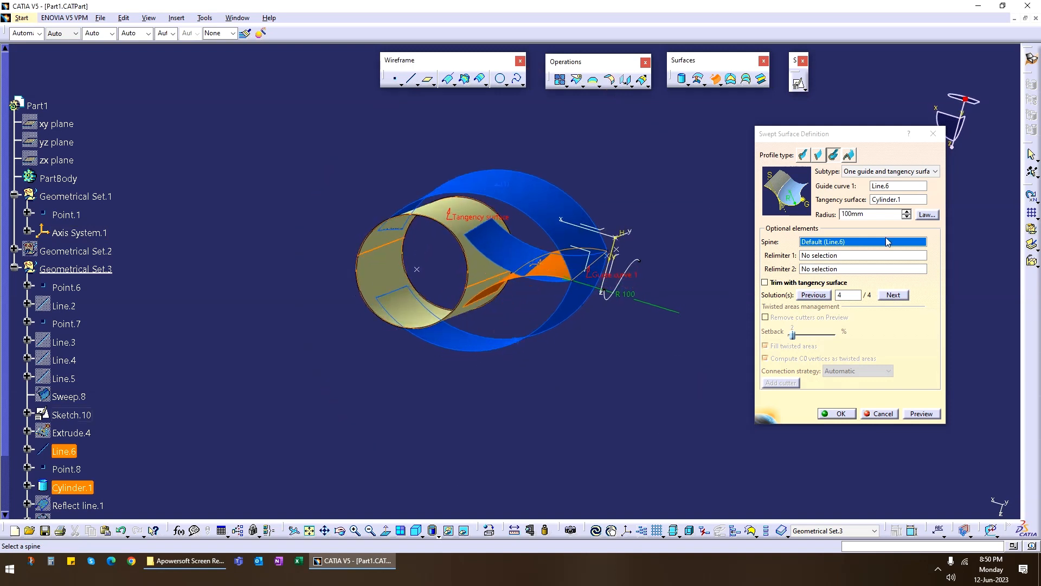
{"action": "left_click", "coordinate": [883, 414]}
Start a new circular swept surface and set its subtype to Limit curve and tangency surface.
{"action": "left_click", "coordinate": [715, 79]}
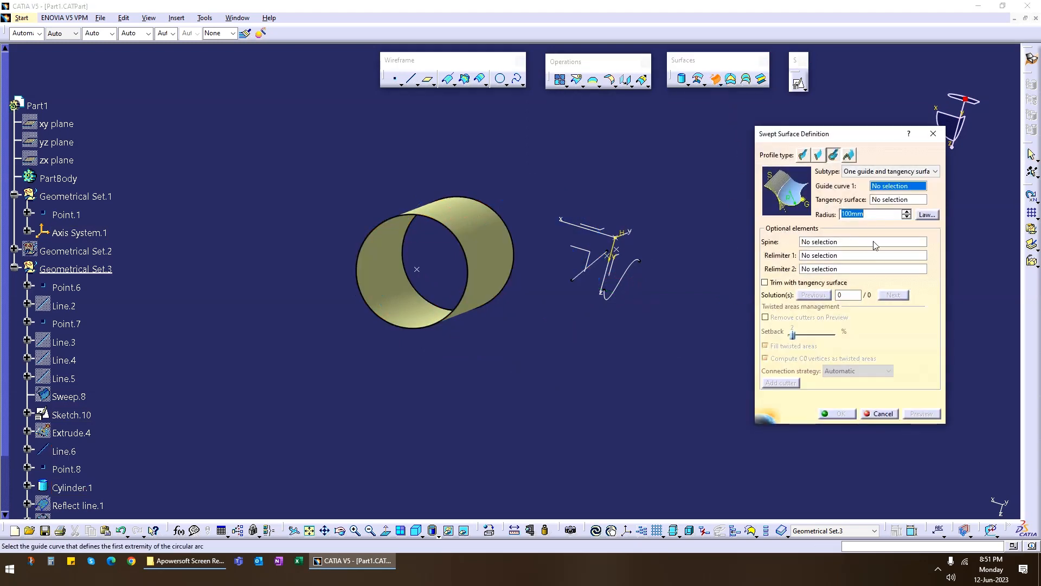
{"action": "left_click", "coordinate": [900, 172]}
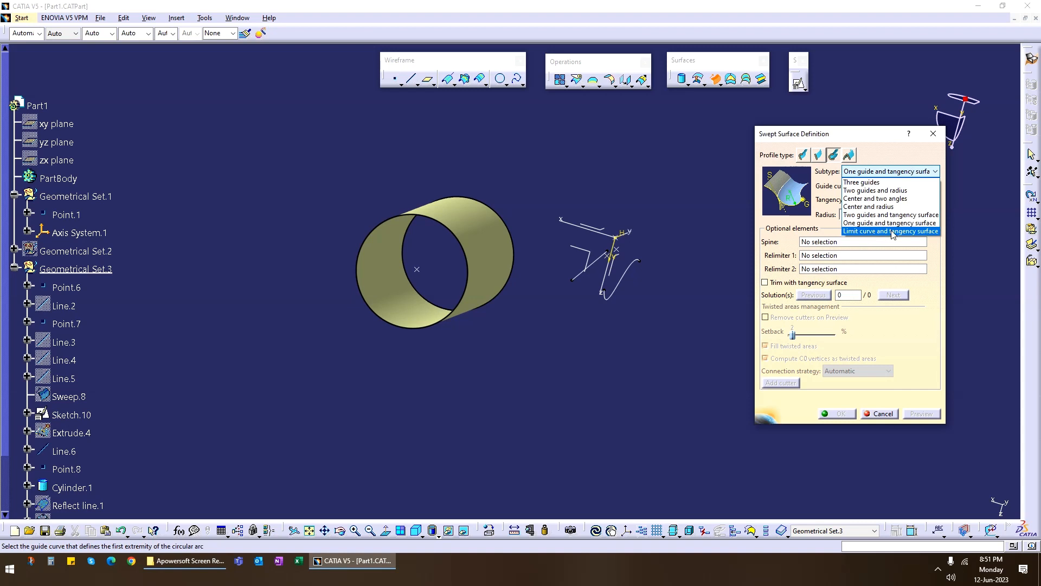
{"action": "left_click", "coordinate": [921, 232]}
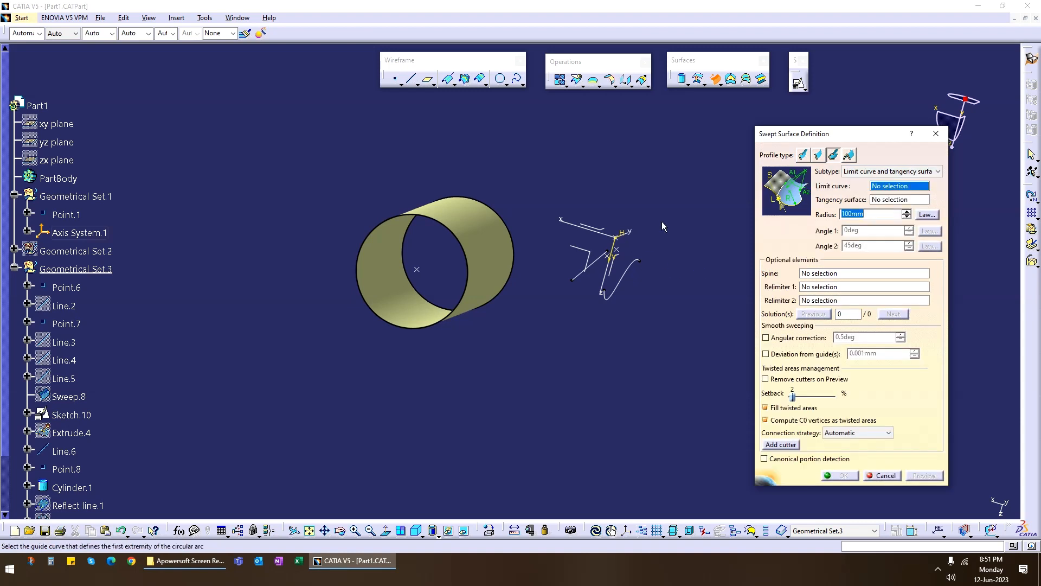
{"action": "middle_click_drag", "start_coordinate": [643, 209], "coordinate": [577, 346]}
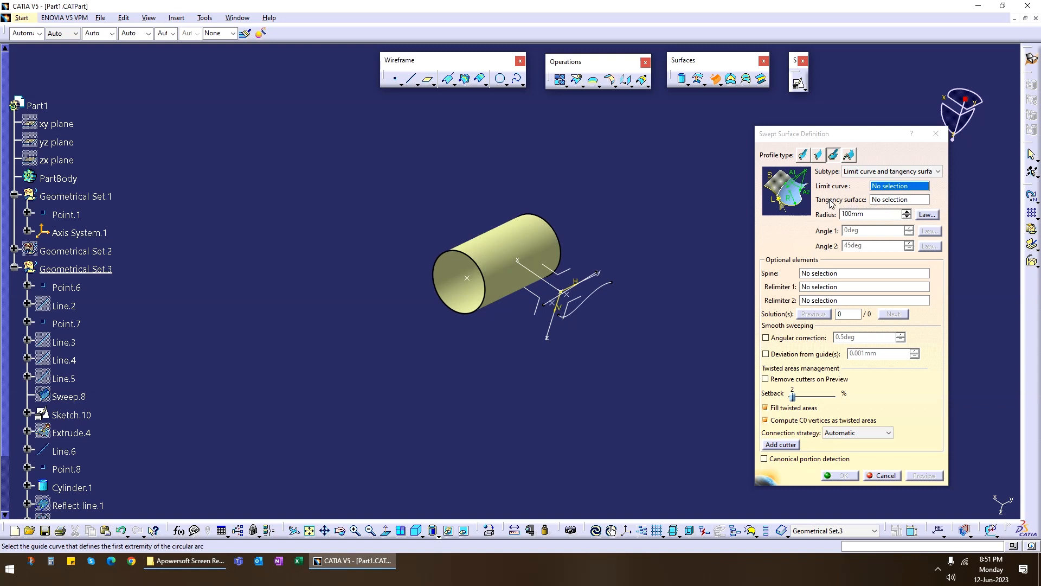
Cancel the sweep definition and create the intersection of Cylinder.1 with the ZX plane of Axis System.1.
{"action": "middle_click_drag", "start_coordinate": [595, 206], "coordinate": [584, 362]}
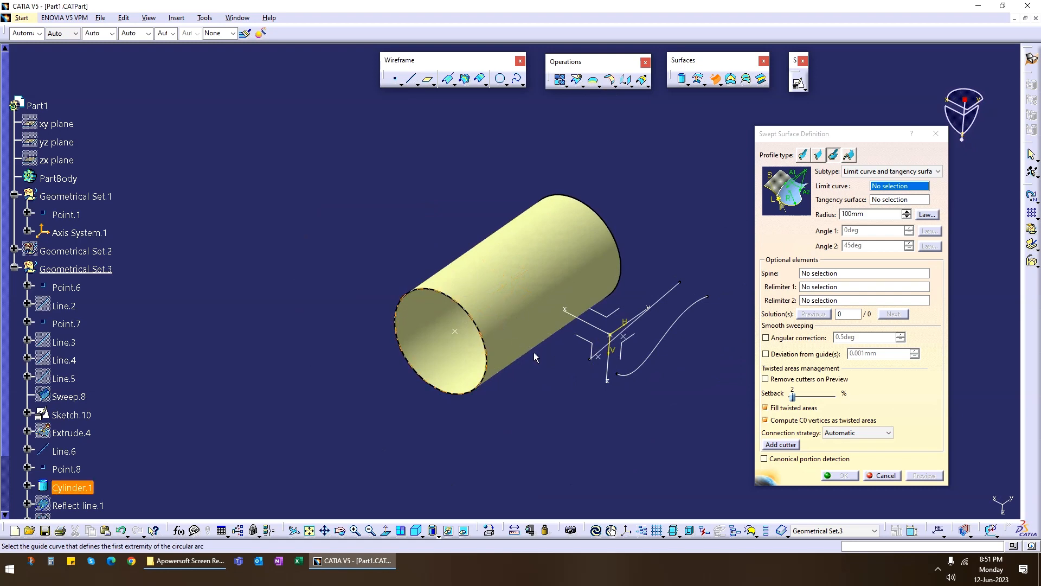
{"action": "left_click", "coordinate": [885, 476]}
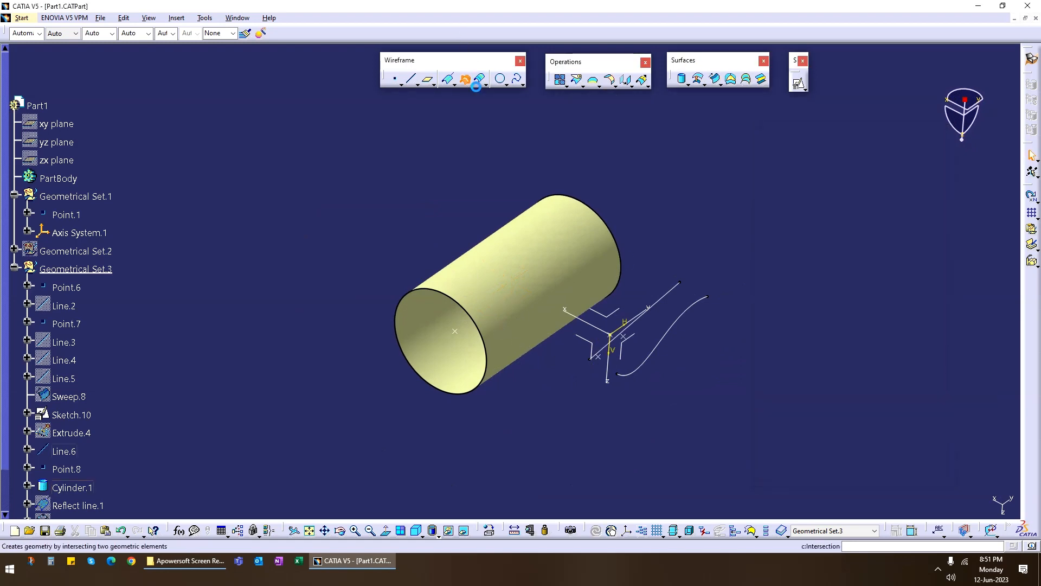
{"action": "left_click", "coordinate": [465, 80]}
{"action": "left_click", "coordinate": [512, 251]}
{"action": "left_click", "coordinate": [594, 348]}
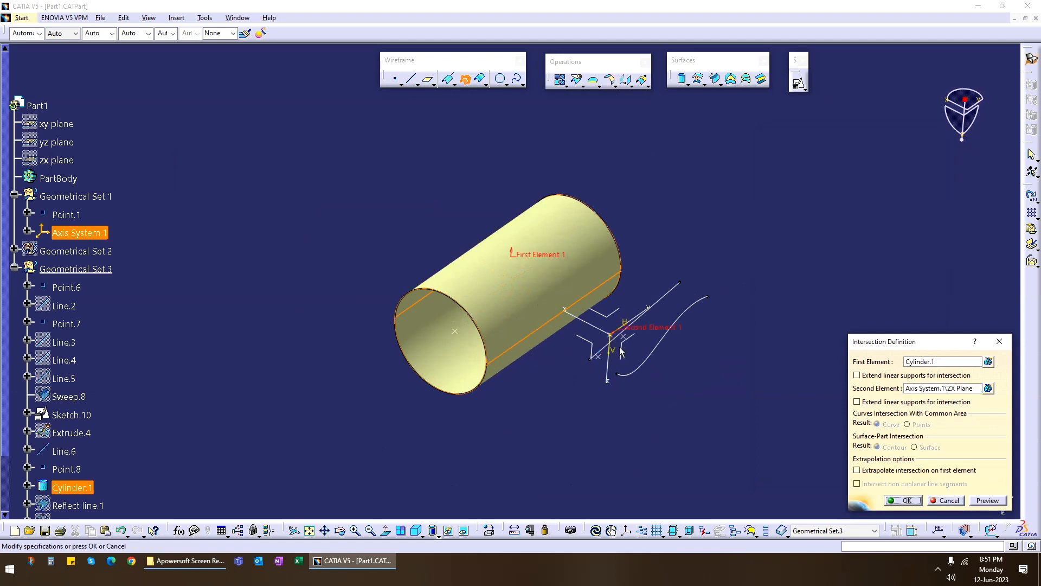
{"action": "left_click", "coordinate": [904, 500]}
{"action": "middle_click_drag", "start_coordinate": [471, 421], "coordinate": [615, 361]}
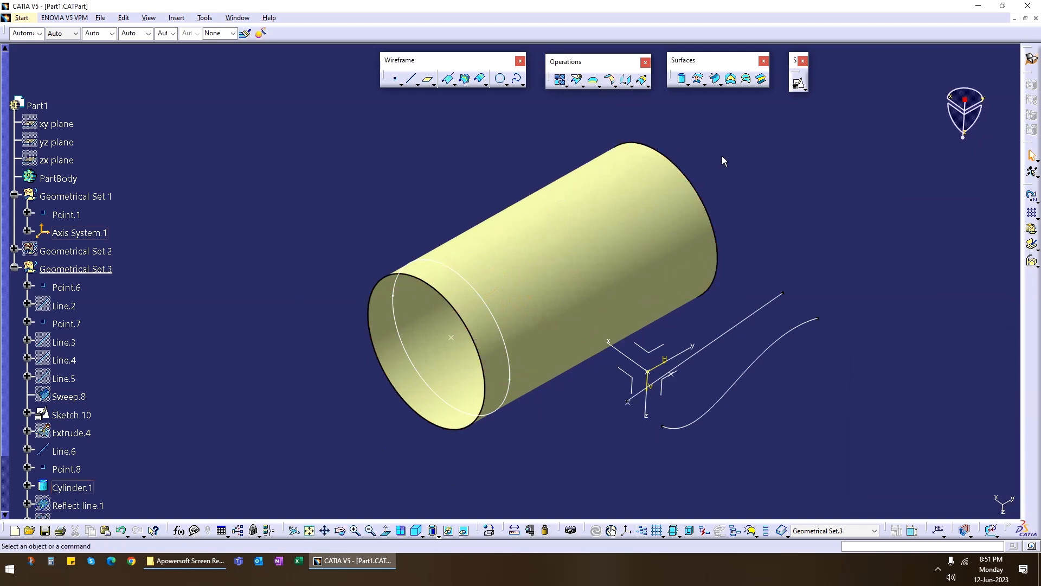
Define a circular sweep with Intersect.1 as limit curve, Cylinder.1 as tangency surface, 100 mm radius and angles of 0 and 10 deg, and preview it.
{"action": "left_click", "coordinate": [715, 78]}
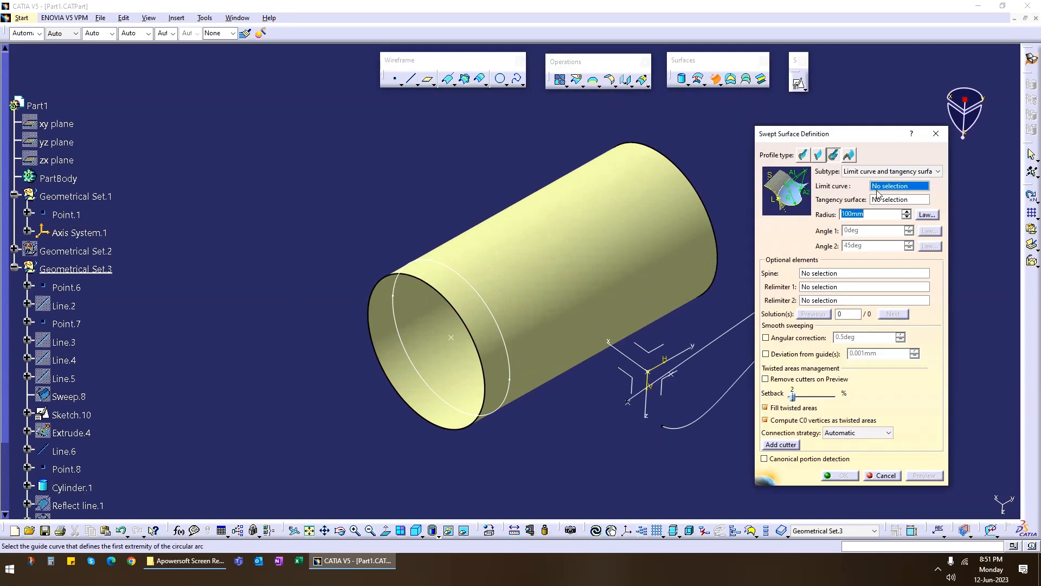
{"action": "left_click", "coordinate": [489, 299]}
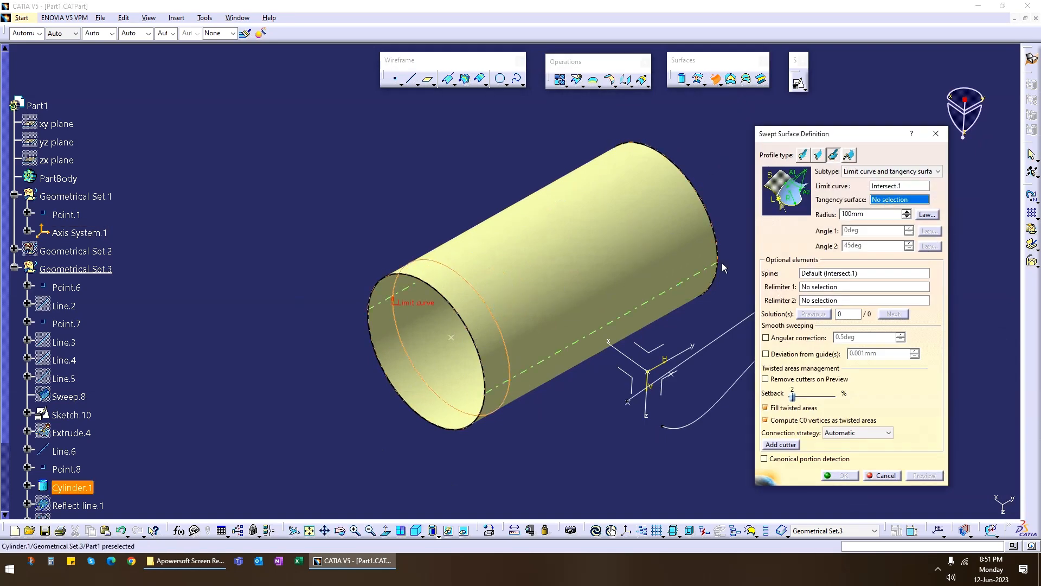
{"action": "left_click", "coordinate": [542, 284]}
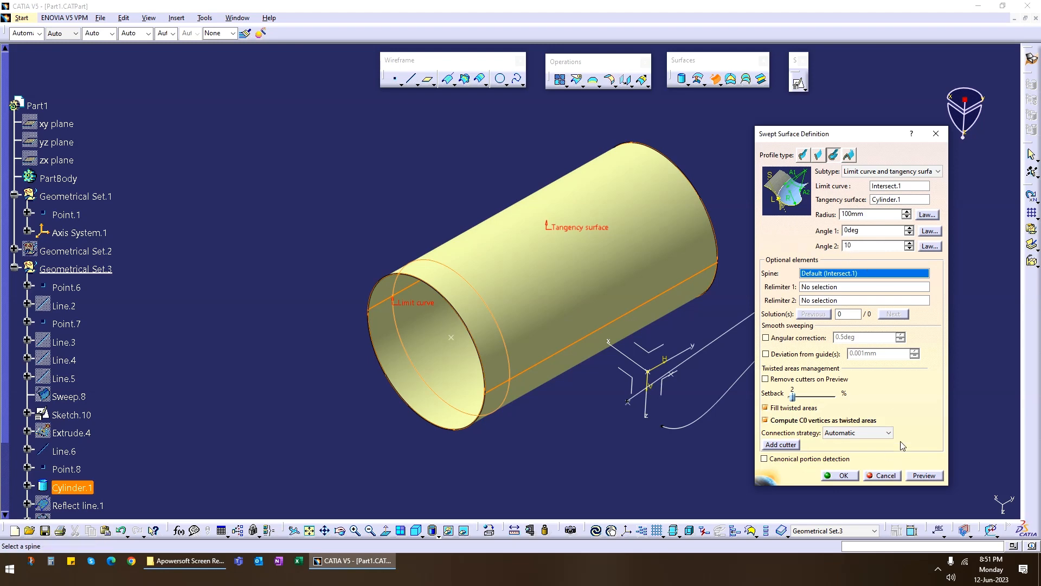
{"action": "middle_click_drag", "start_coordinate": [562, 393], "coordinate": [499, 293]}
{"action": "scroll", "coordinate": [519, 416], "scroll_direction": "up", "scroll_amount": 1}
{"action": "middle_click_drag", "start_coordinate": [576, 408], "coordinate": [489, 416]}
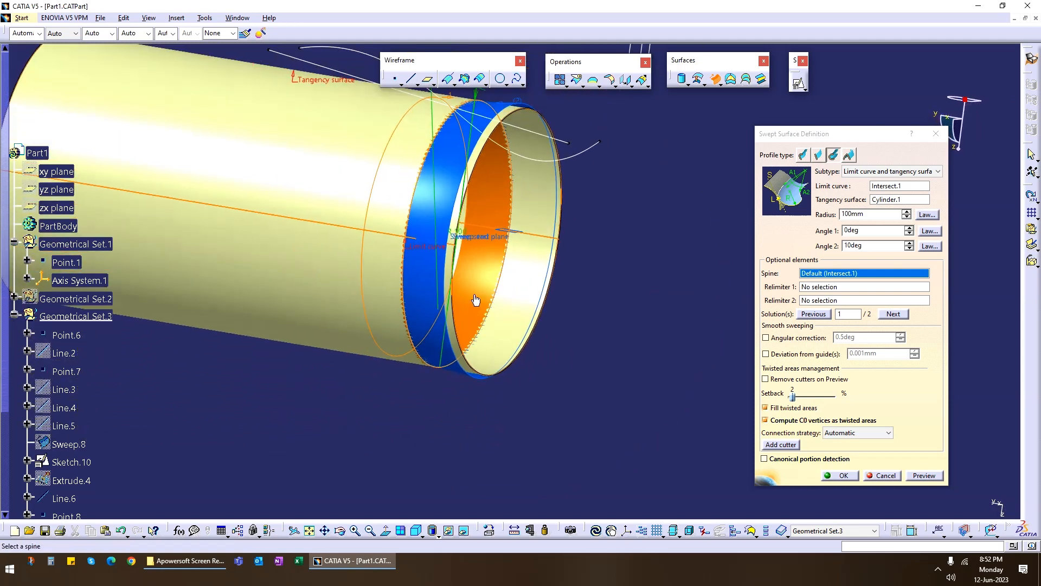
Switch the sweep to solution 2, set Angle 2 to -10 deg and inspect the preview.
{"action": "left_click", "coordinate": [891, 314]}
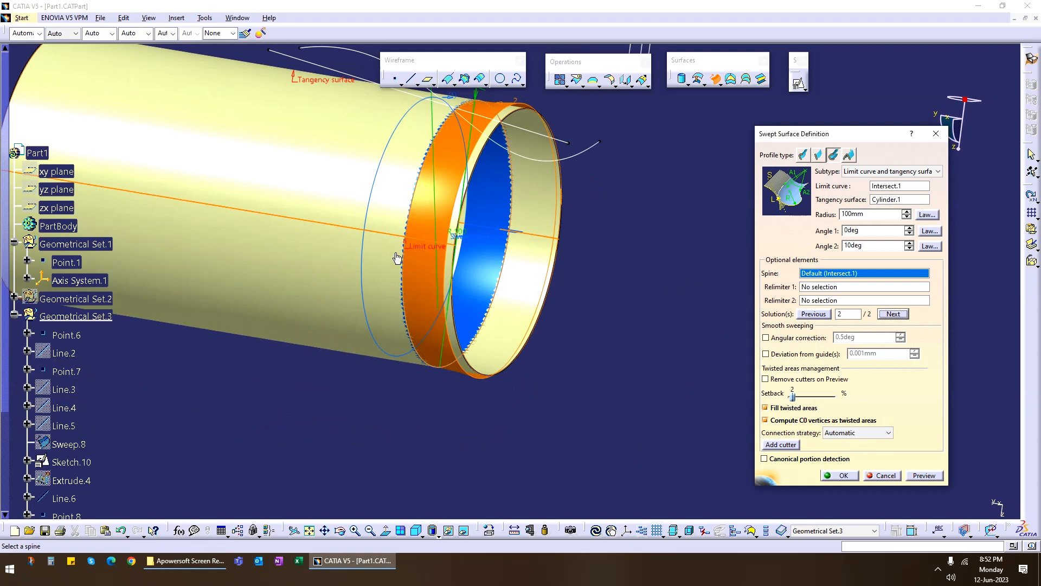
{"action": "middle_click_drag", "start_coordinate": [397, 258], "coordinate": [524, 304]}
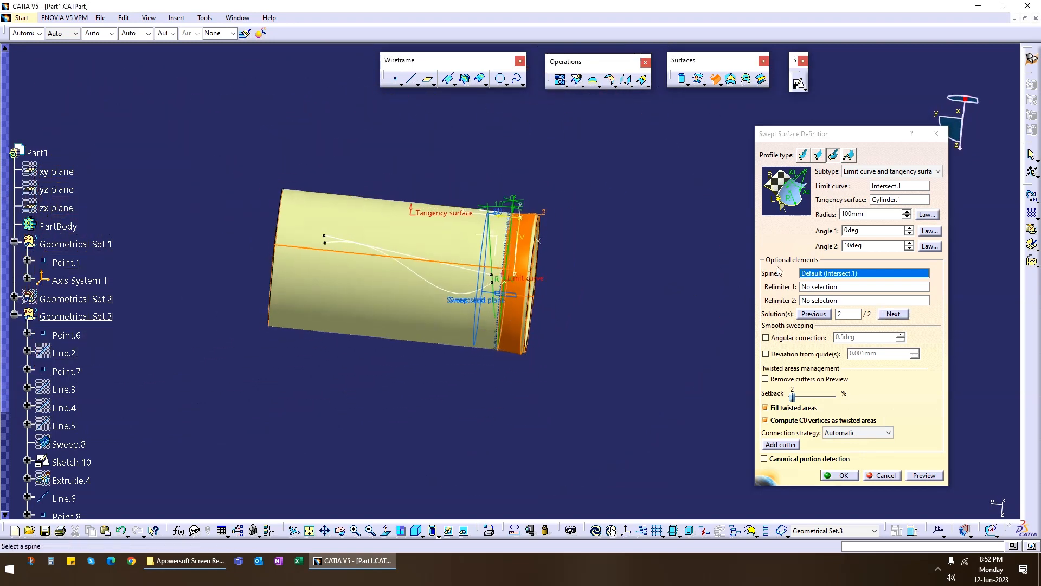
{"action": "double_click", "coordinate": [867, 245]}
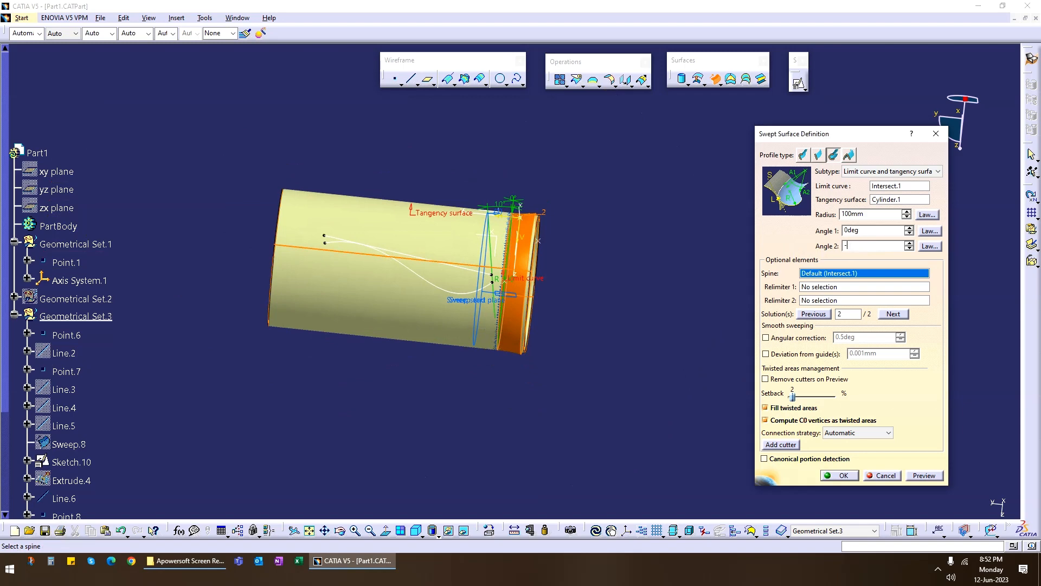
{"action": "left_click", "coordinate": [923, 478]}
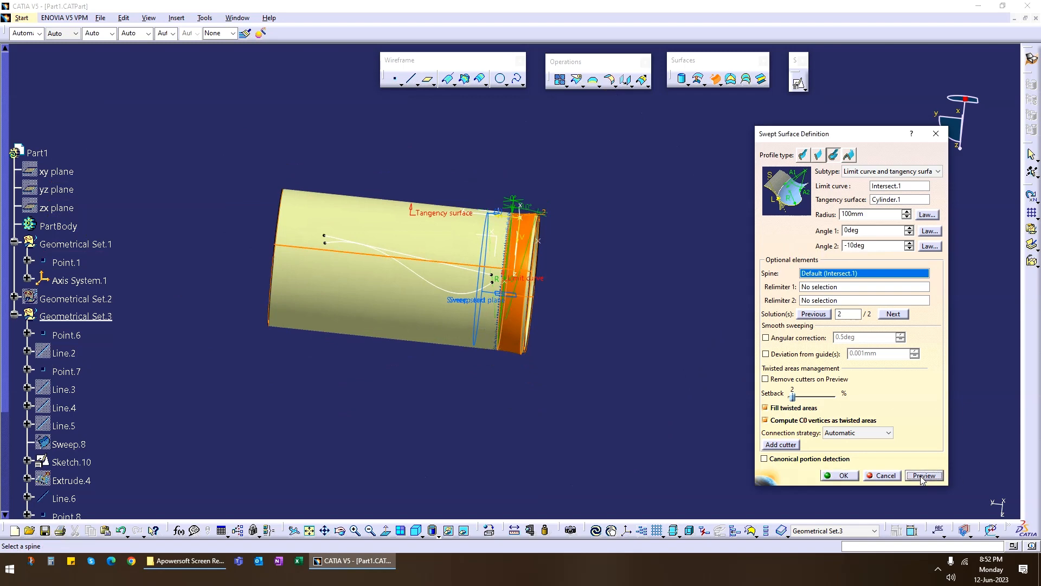
{"action": "middle_click_drag", "start_coordinate": [539, 351], "coordinate": [544, 307]}
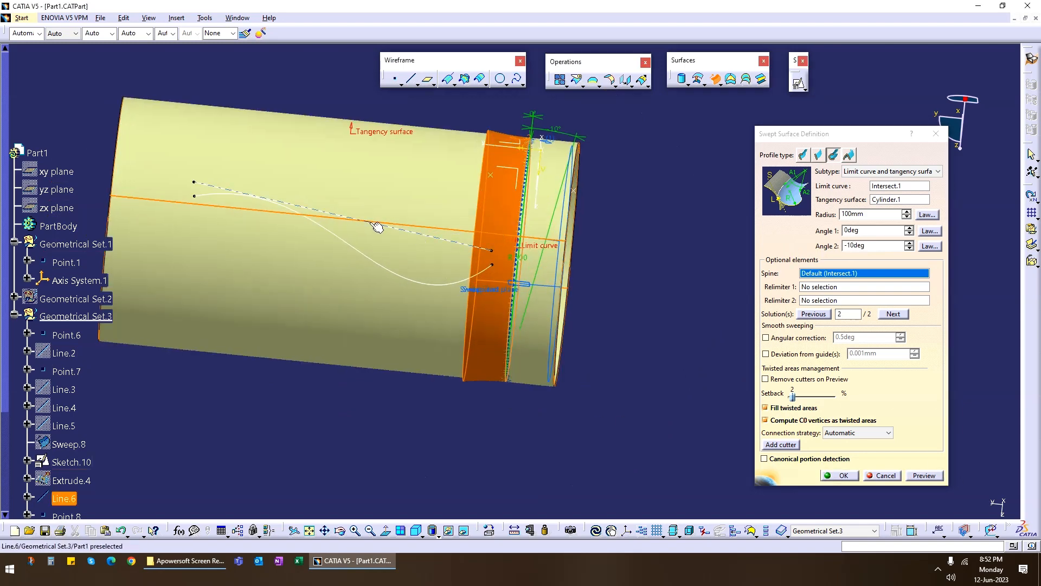
{"action": "middle_click_drag", "start_coordinate": [602, 325], "coordinate": [630, 358]}
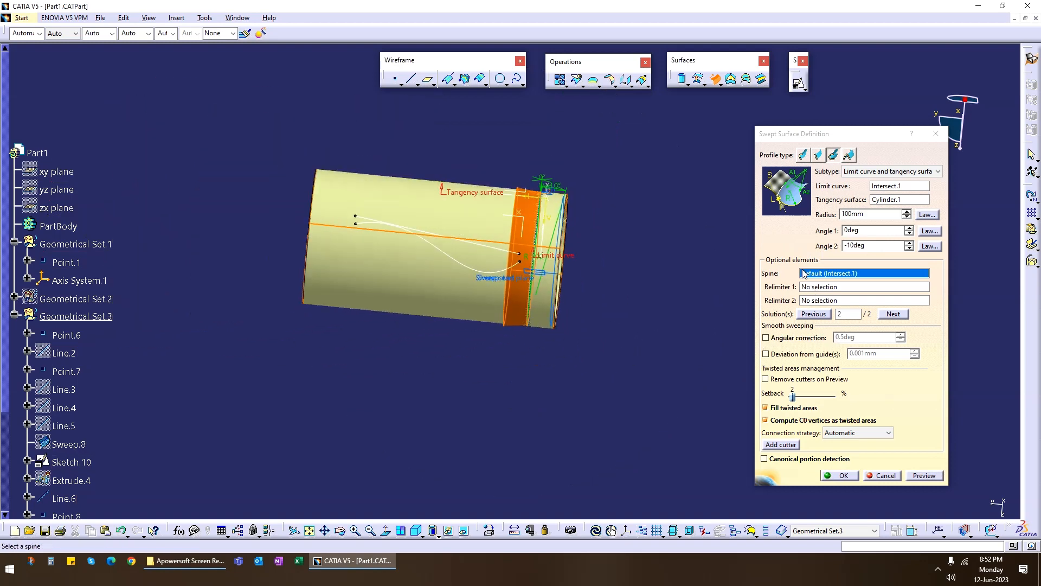
Set Angle 2 of the sweep to -36 deg, preview it and create the surface.
{"action": "double_click", "coordinate": [873, 215]}
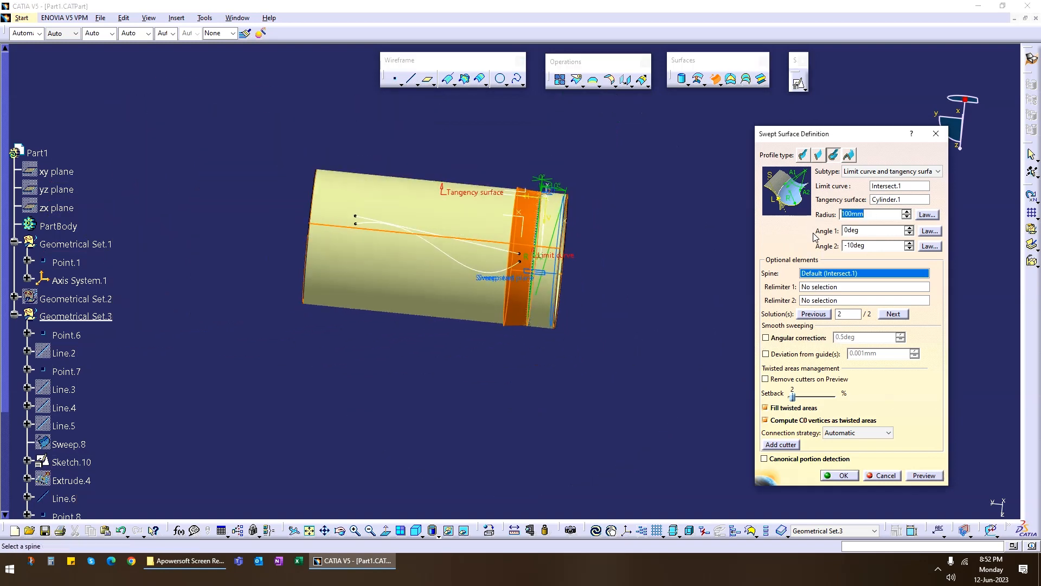
{"action": "double_click", "coordinate": [881, 247]}
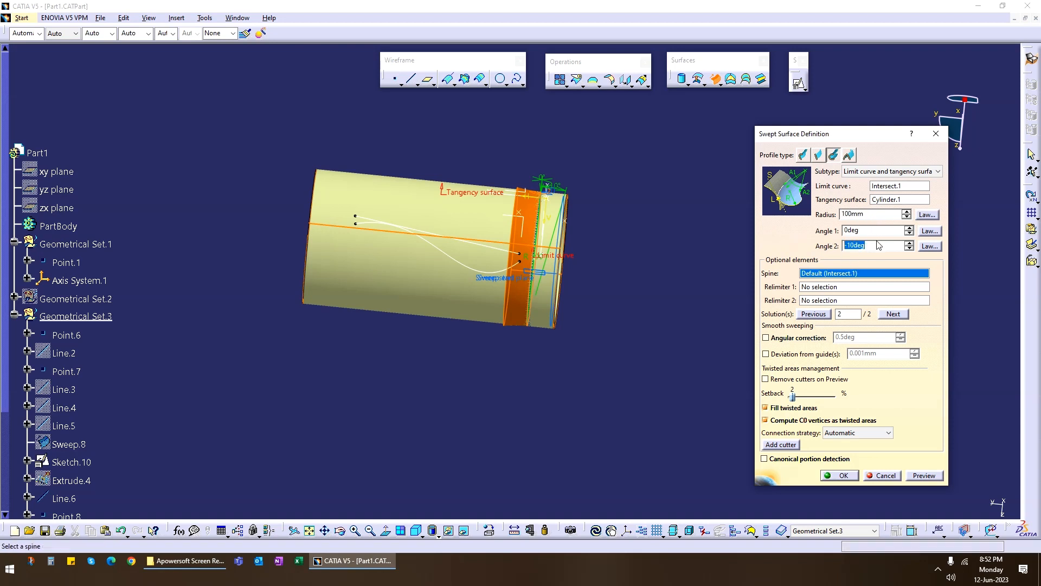
{"action": "left_click", "coordinate": [911, 244]}
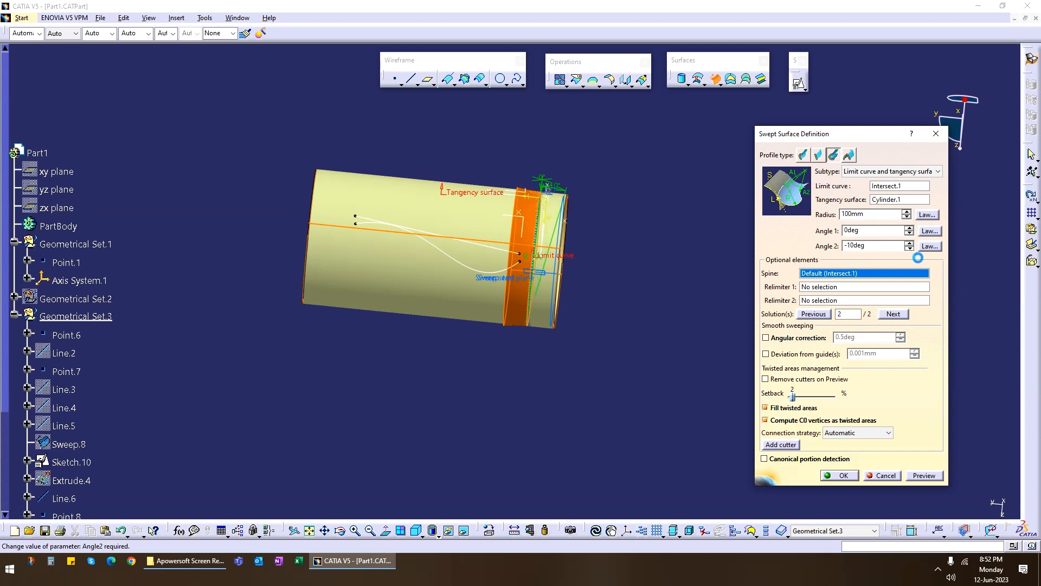
{"action": "left_click", "coordinate": [910, 249]}
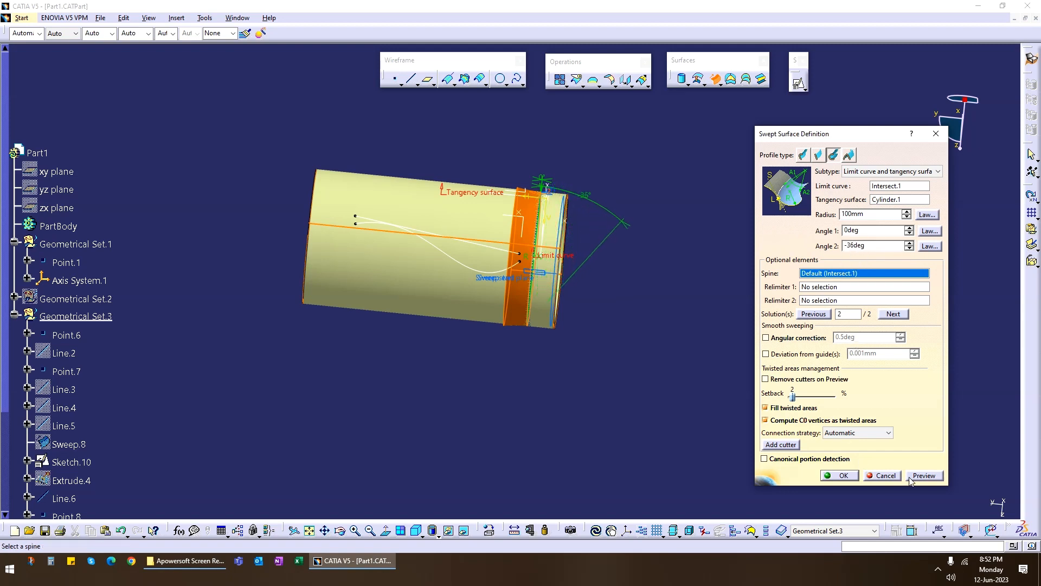
{"action": "left_click", "coordinate": [928, 476]}
{"action": "middle_click_drag", "start_coordinate": [565, 377], "coordinate": [620, 277]}
{"action": "left_click", "coordinate": [844, 475]}
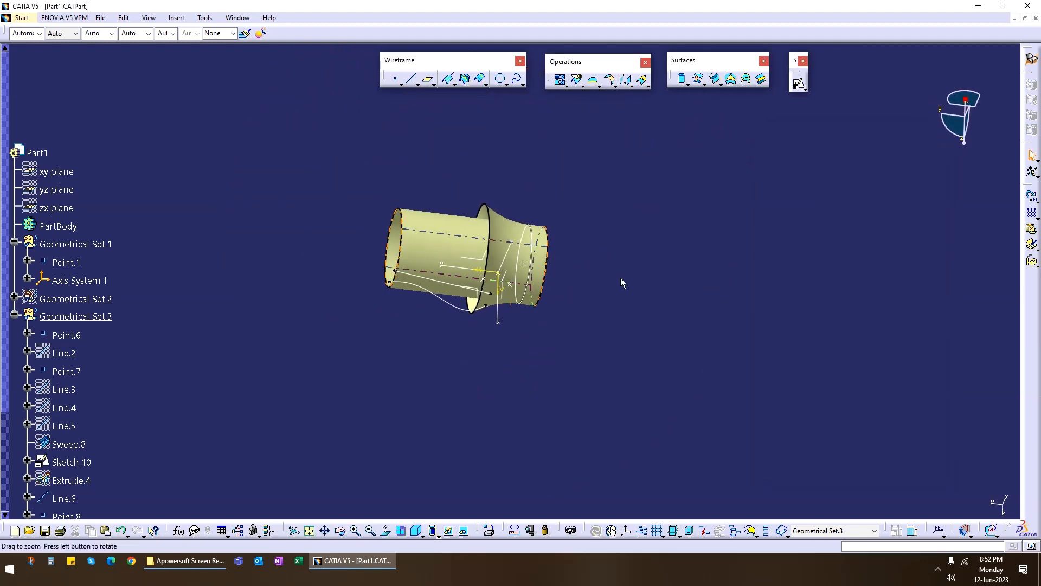
Edit the new swept surface to use solution 1 and inspect the result on the cylinder.
{"action": "middle_click_drag", "start_coordinate": [544, 350], "coordinate": [514, 204]}
{"action": "double_click", "coordinate": [513, 206]}
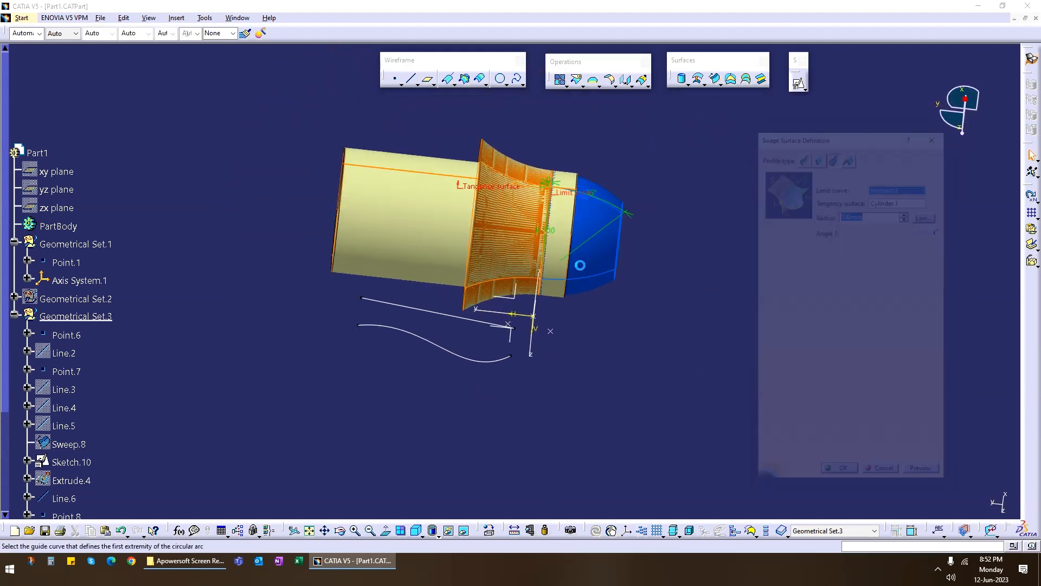
{"action": "left_click", "coordinate": [893, 314]}
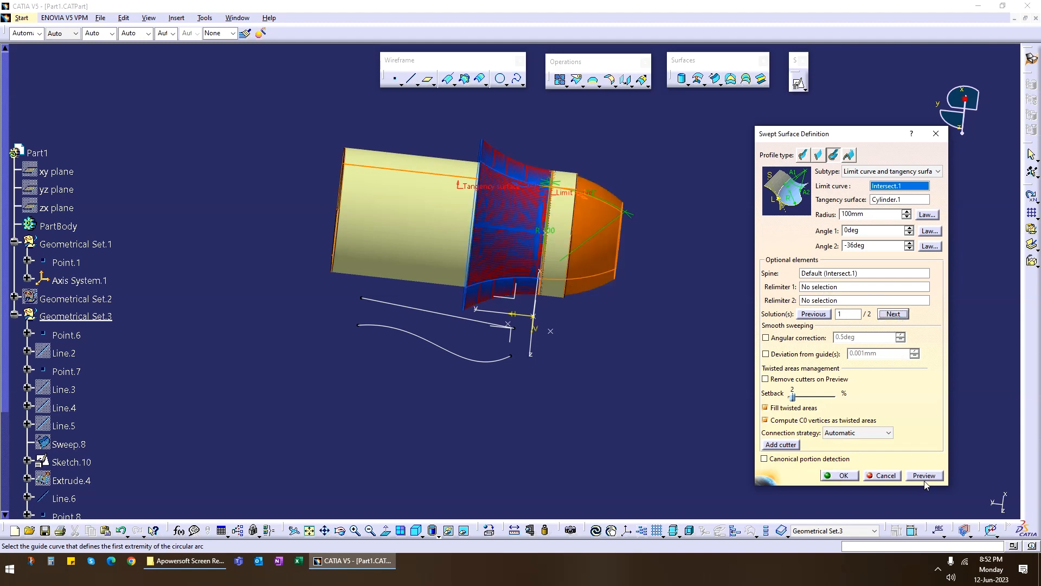
{"action": "left_click", "coordinate": [841, 475]}
{"action": "middle_click_drag", "start_coordinate": [619, 305], "coordinate": [682, 301]}
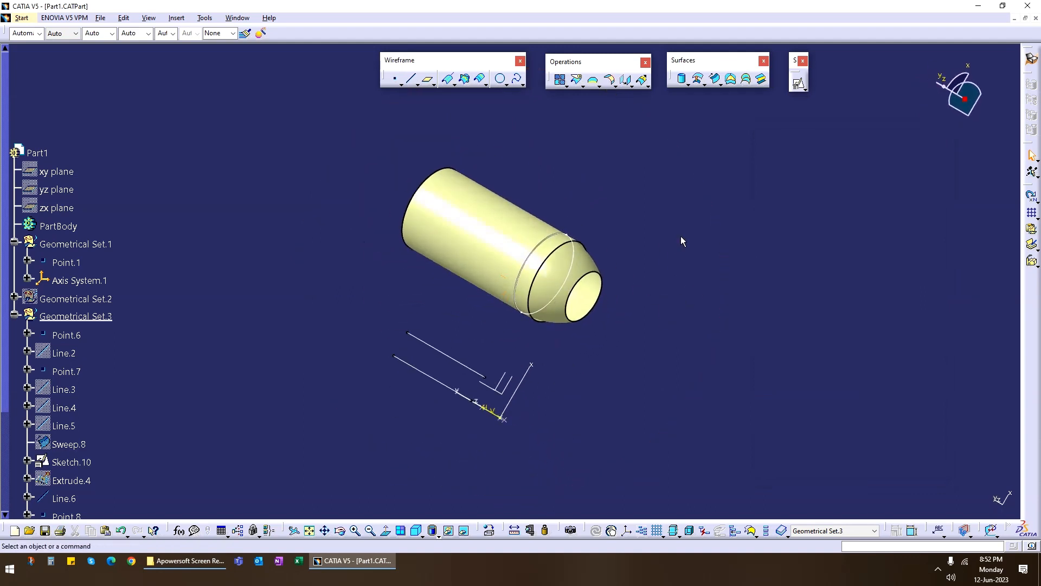
Collapse Geometrical Set.3 in the tree and hide it.
{"action": "left_click", "coordinate": [15, 314]}
{"action": "right_click", "coordinate": [69, 321]}
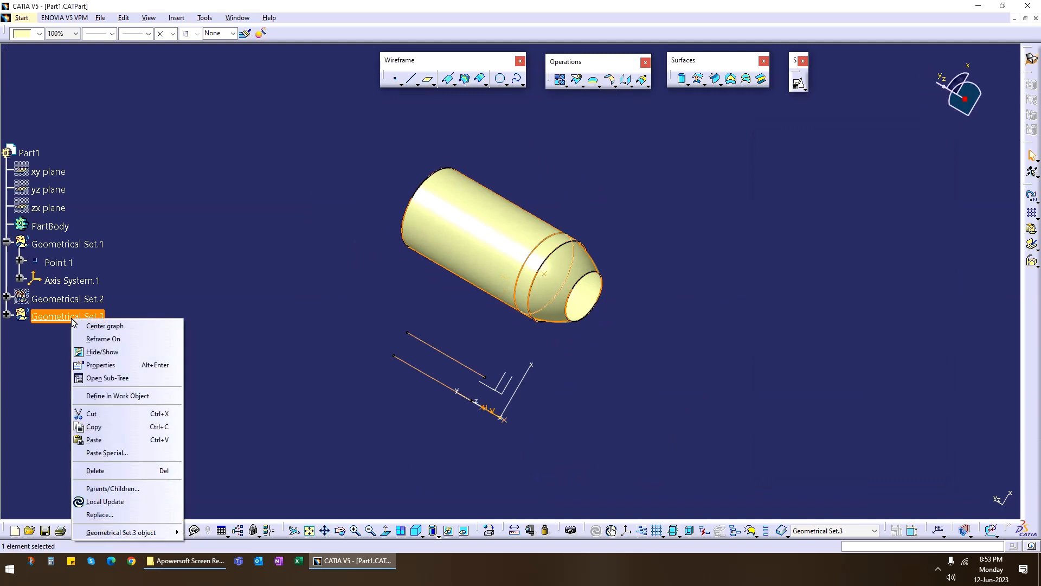
{"action": "left_click", "coordinate": [98, 347]}
Open a new swept surface definition with the Conic profile type and examine its subtypes, choosing Two guide curves.
{"action": "left_click", "coordinate": [715, 81]}
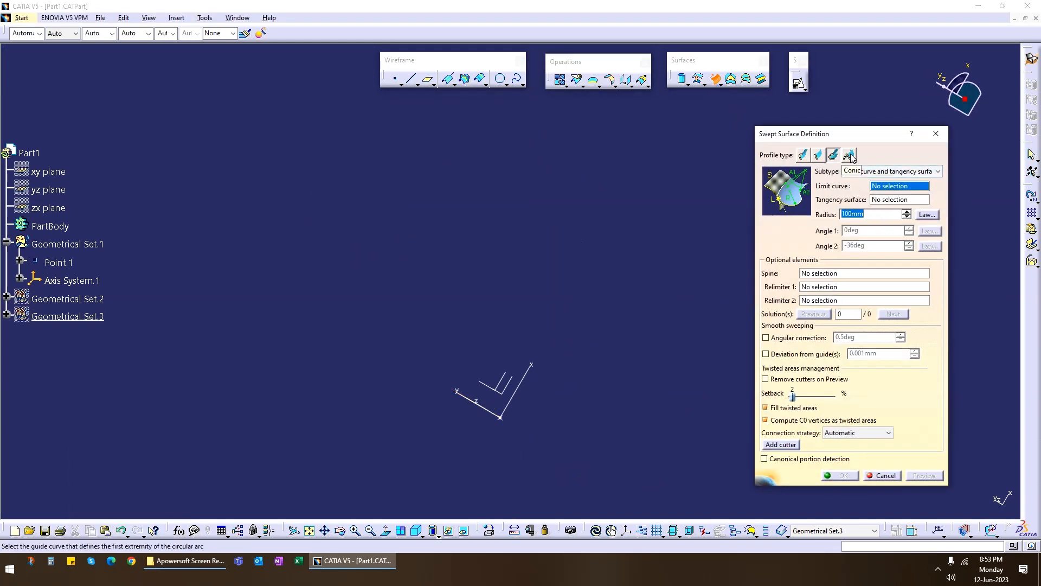
{"action": "left_click", "coordinate": [888, 170]}
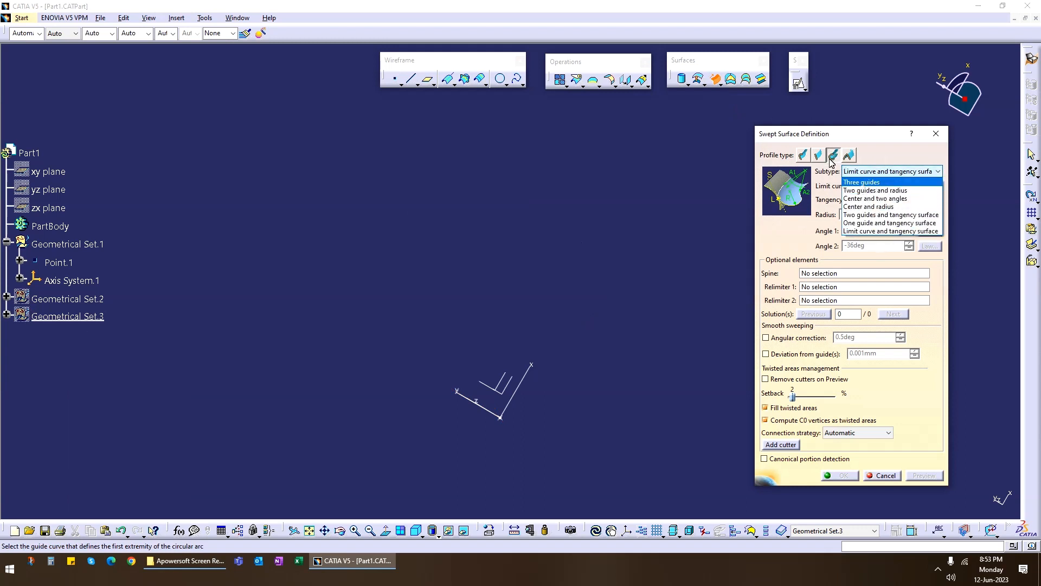
{"action": "left_click", "coordinate": [887, 159]}
{"action": "left_click", "coordinate": [850, 155]}
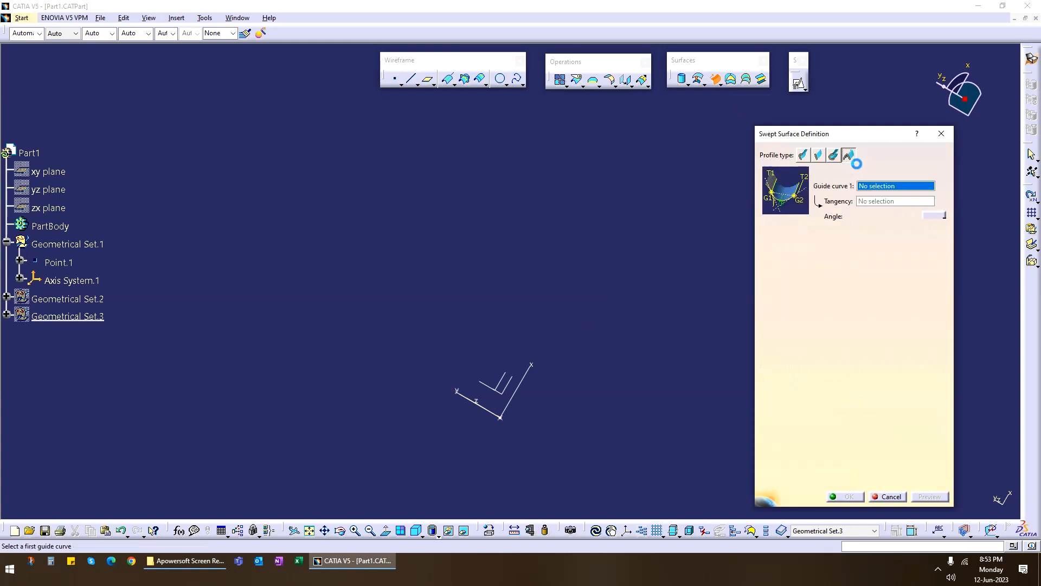
{"action": "left_click", "coordinate": [871, 173]}
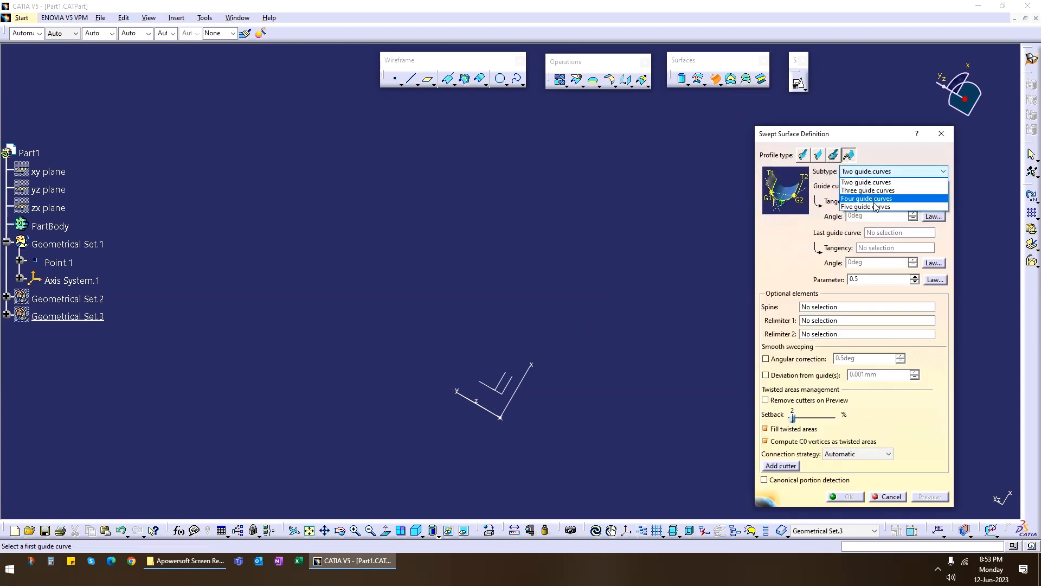
{"action": "left_click", "coordinate": [855, 182]}
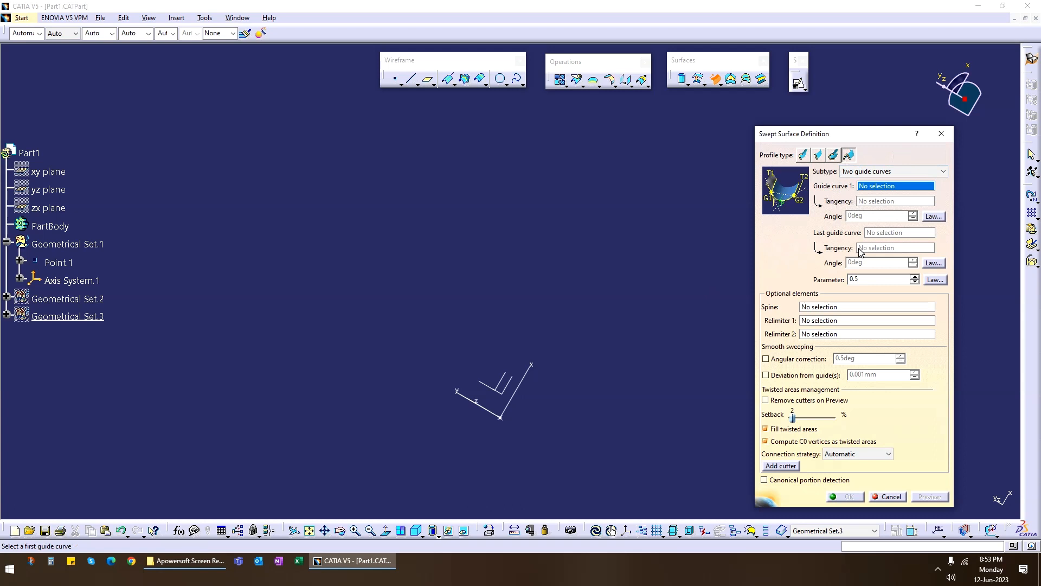
{"action": "middle_click_drag", "start_coordinate": [567, 303], "coordinate": [520, 182]}
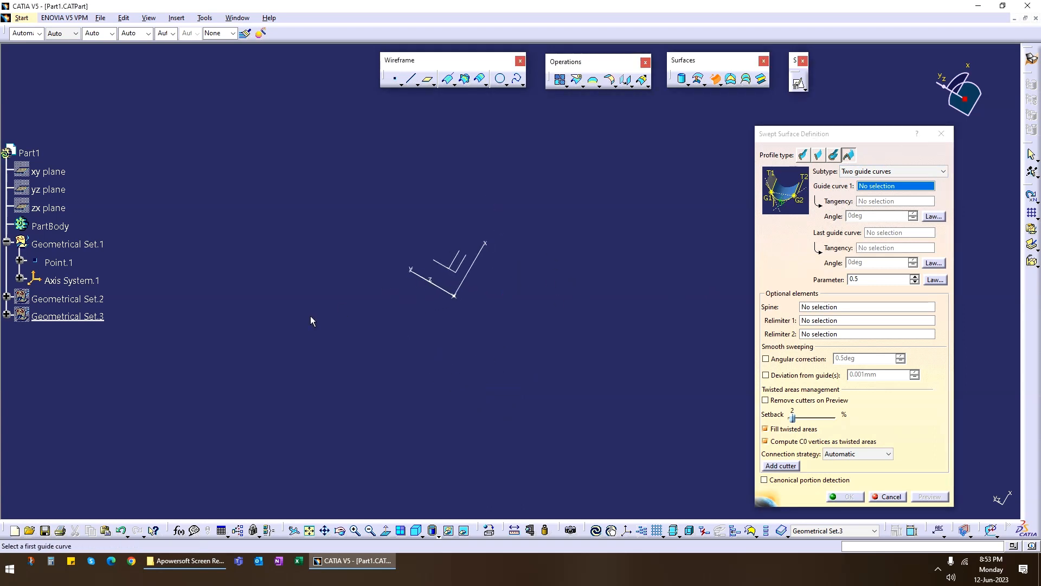
Insert a new geometrical set into the part.
{"action": "left_click", "coordinate": [176, 18]}
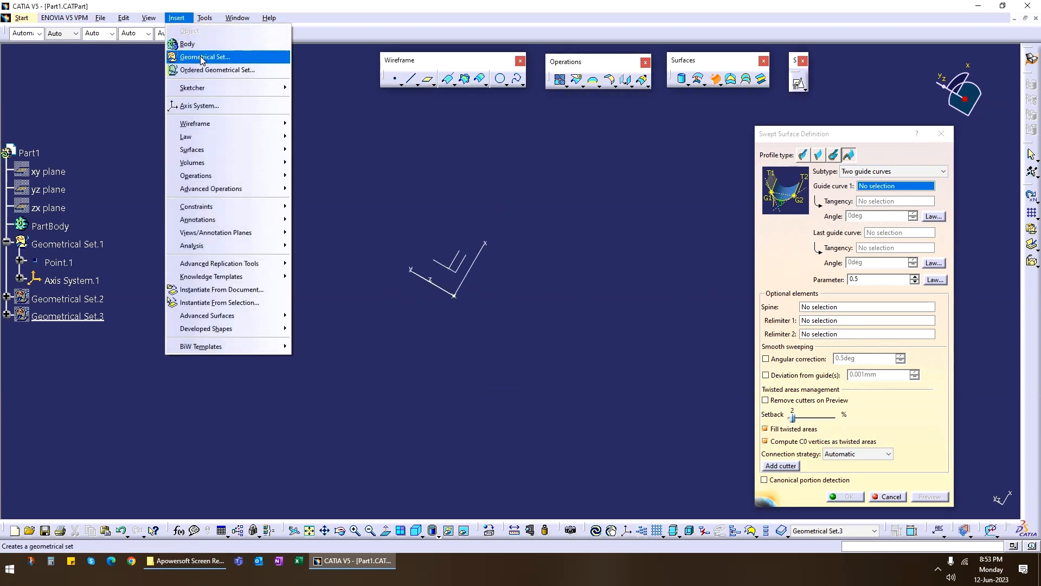
{"action": "left_click", "coordinate": [190, 55]}
{"action": "left_click", "coordinate": [950, 500]}
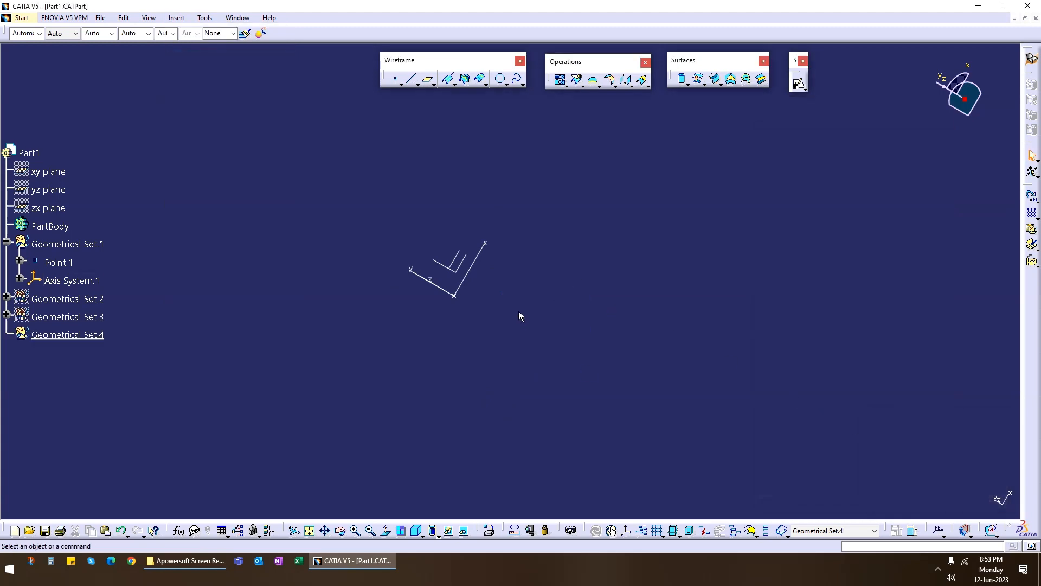
Create a positioned sketch on the YZ plane of Axis System.1, keeping the implicit origin and orientation.
{"action": "middle_click_drag", "start_coordinate": [519, 311], "coordinate": [596, 227]}
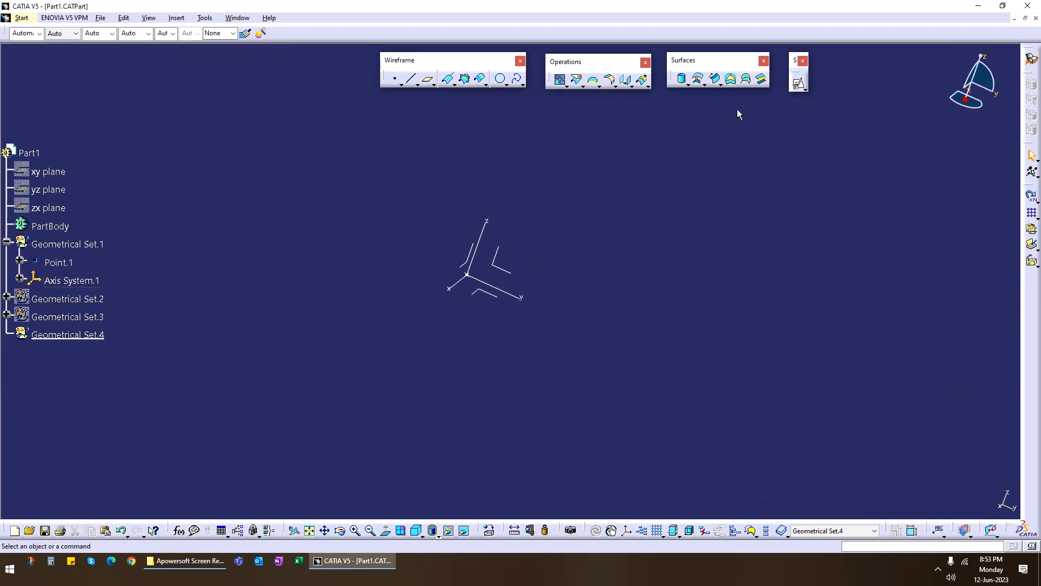
{"action": "left_click", "coordinate": [798, 83]}
{"action": "left_click", "coordinate": [505, 279]}
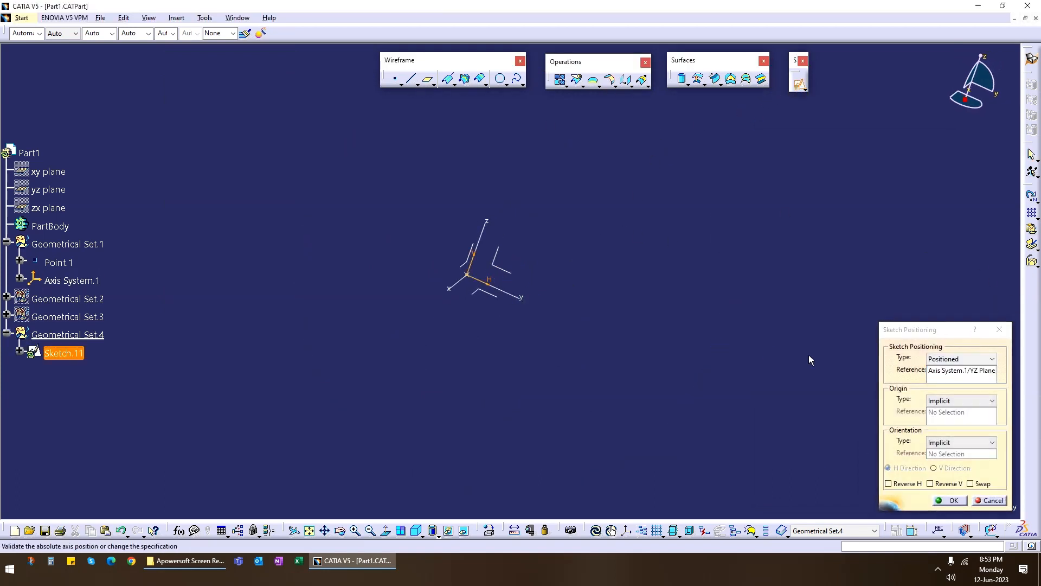
{"action": "key", "text": "Return"}
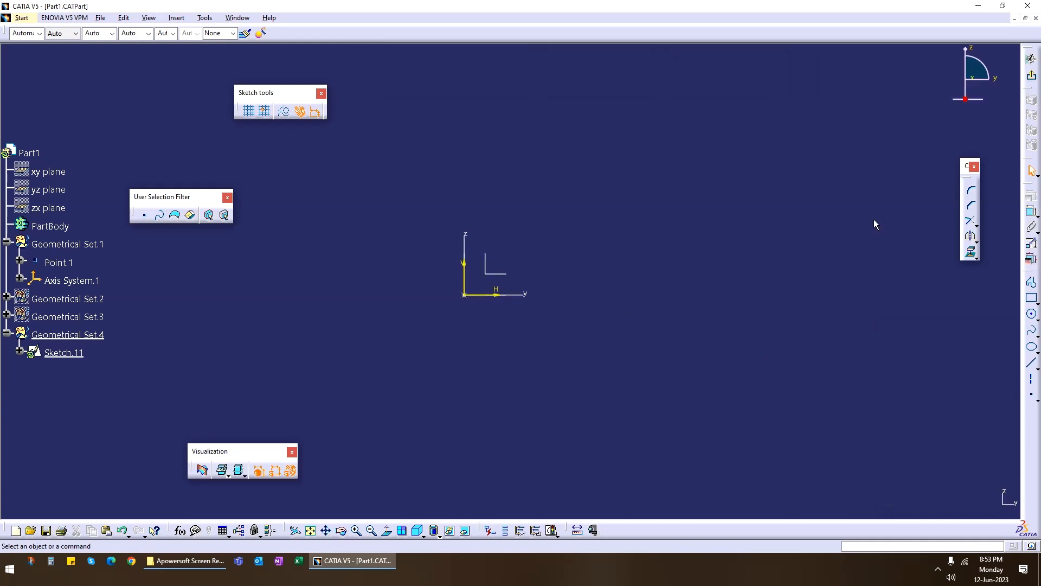
Sketch an open three-point spline with its middle point on the vertical axis and its end on the horizontal axis, and exit the sketch.
{"action": "left_click", "coordinate": [1032, 334]}
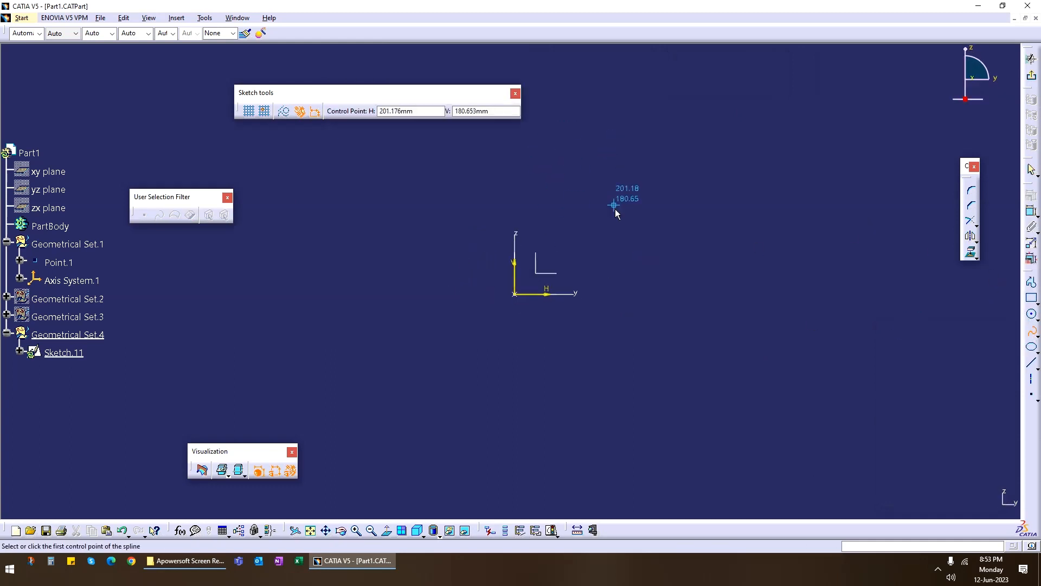
{"action": "left_click_drag", "start_coordinate": [409, 93], "coordinate": [244, 68]}
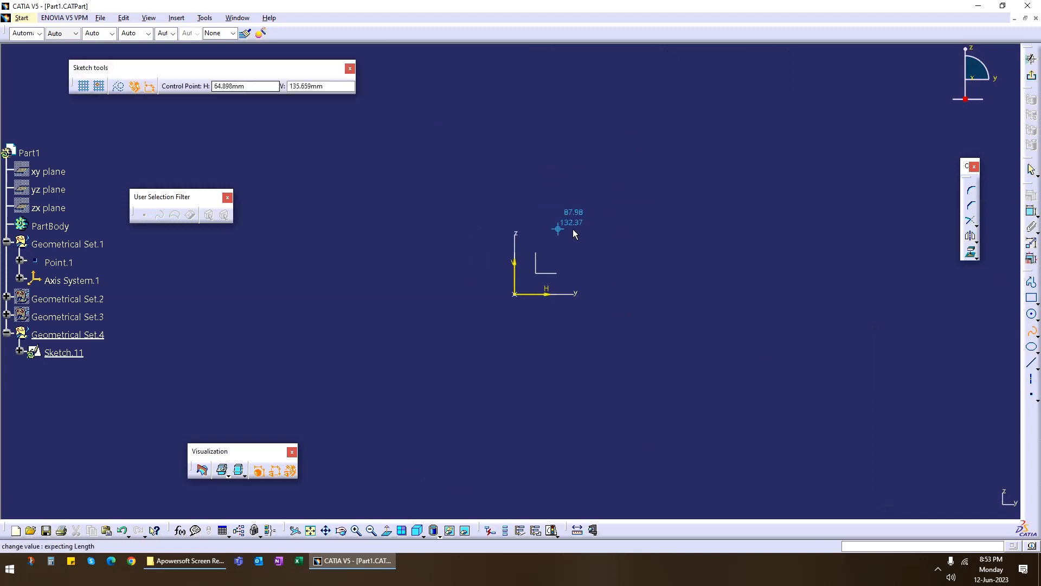
{"action": "left_click", "coordinate": [434, 76]}
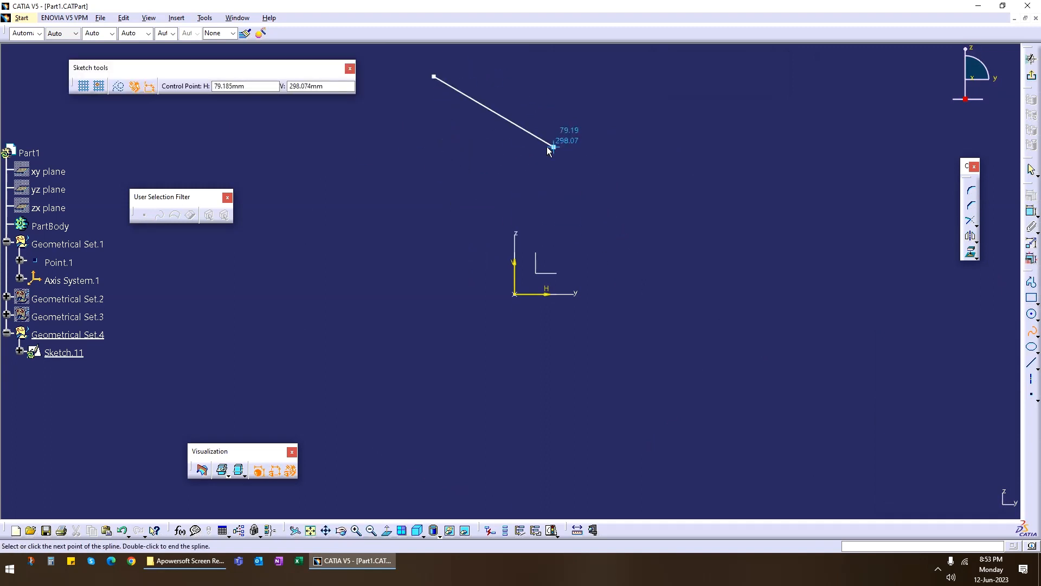
{"action": "left_click", "coordinate": [515, 161]}
{"action": "left_click", "coordinate": [439, 294]}
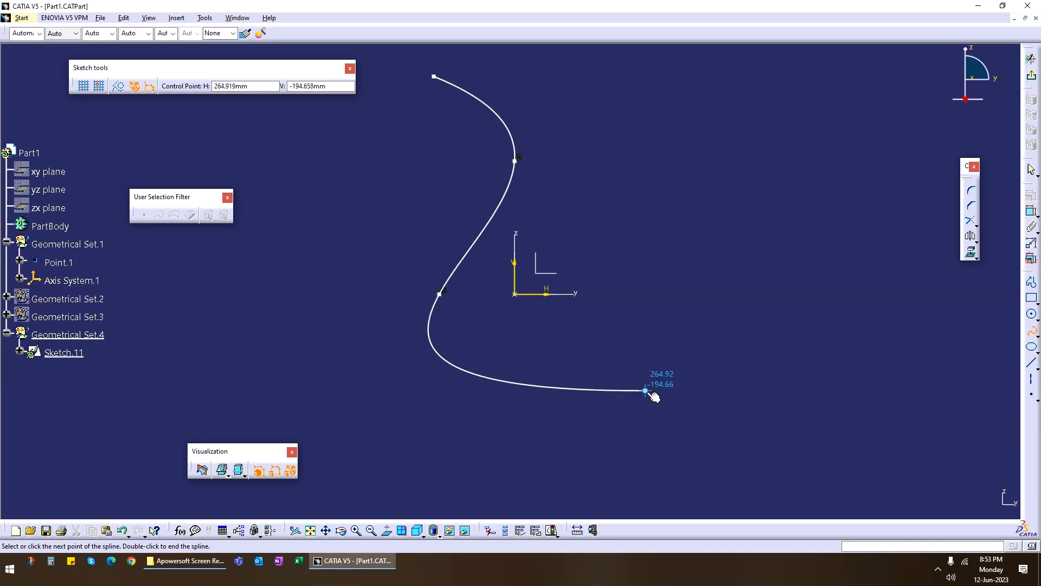
{"action": "key", "text": "Escape"}
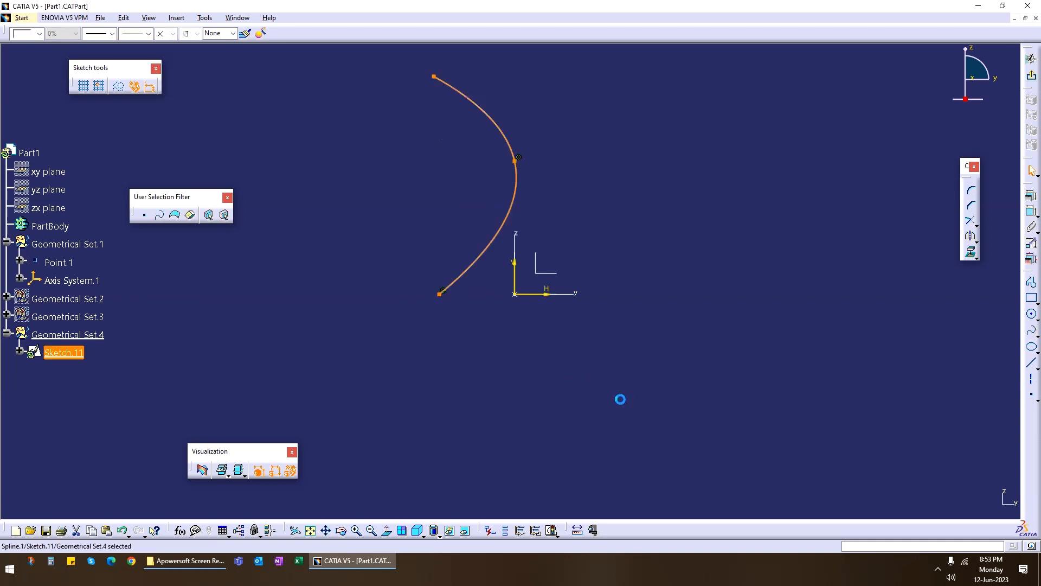
{"action": "left_click", "coordinate": [1033, 81]}
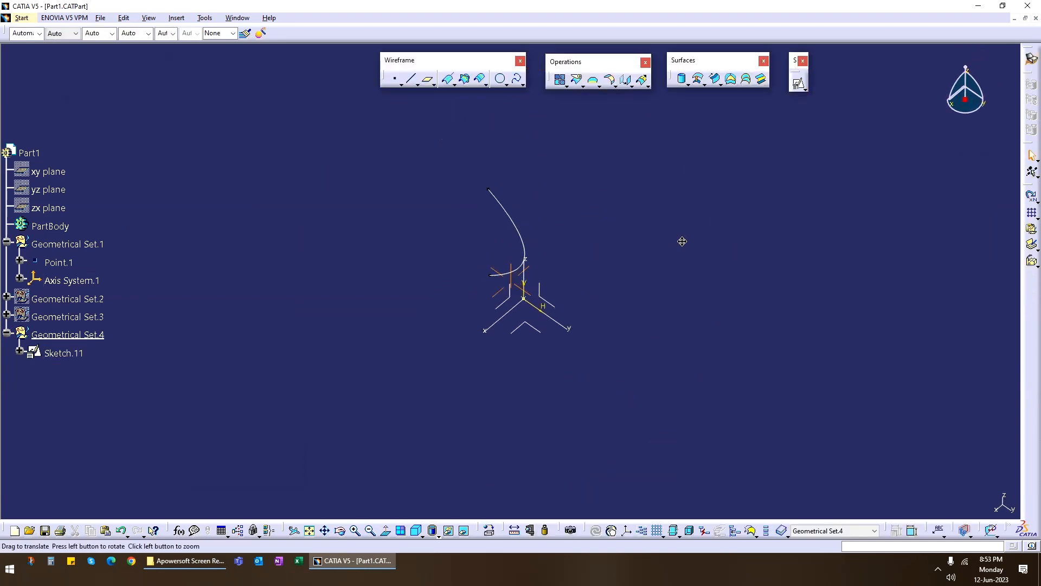
Extrude the spline sketch 765 mm along the sketch normal as a surface.
{"action": "middle_click_drag", "start_coordinate": [683, 241], "coordinate": [725, 194]}
{"action": "mouse_move", "coordinate": [600, 248]}
{"action": "middle_mouse_down"}
{"action": "mouse_move", "coordinate": [576, 305]}
{"action": "mouse_move", "coordinate": [651, 158]}
{"action": "middle_mouse_up"}
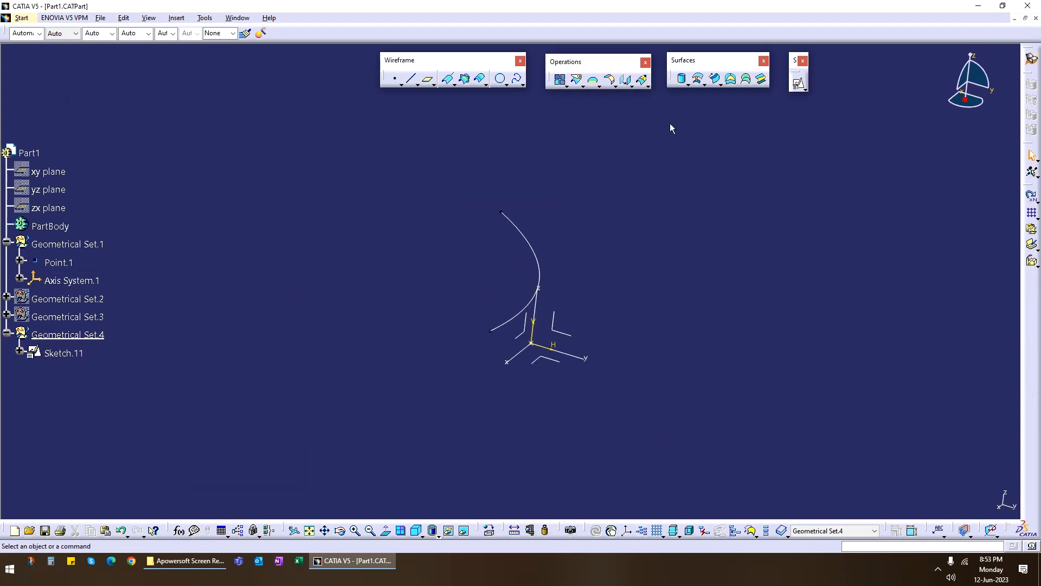
{"action": "left_click", "coordinate": [688, 86]}
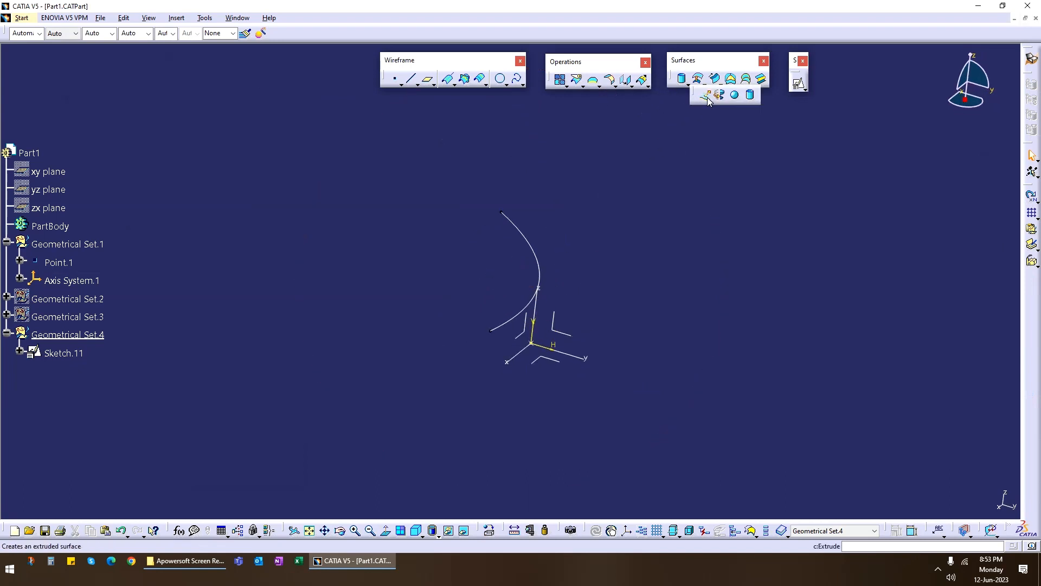
{"action": "left_click", "coordinate": [706, 97]}
{"action": "left_click", "coordinate": [539, 258]}
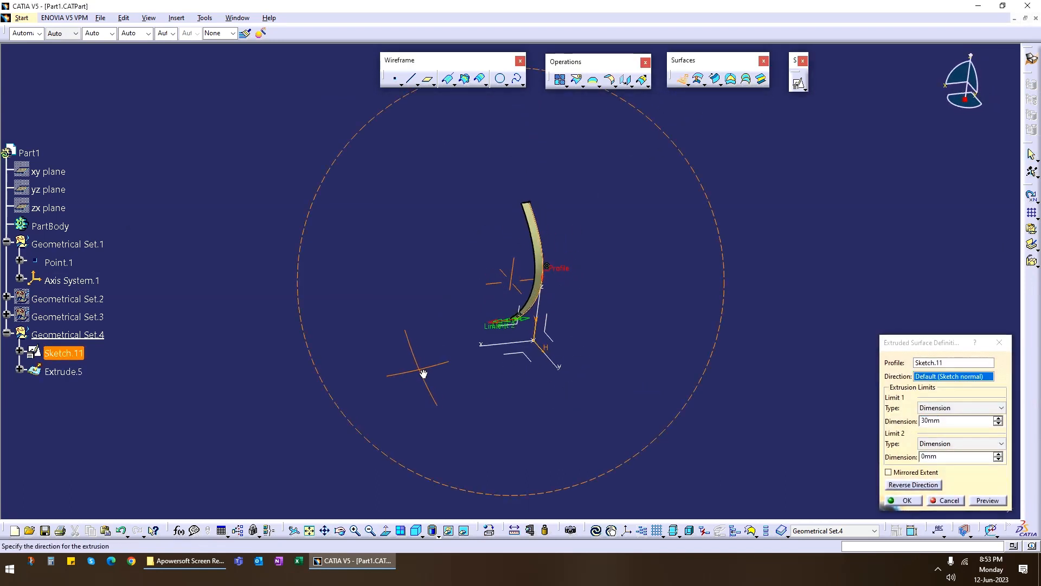
{"action": "left_click_drag", "start_coordinate": [494, 325], "coordinate": [296, 335]}
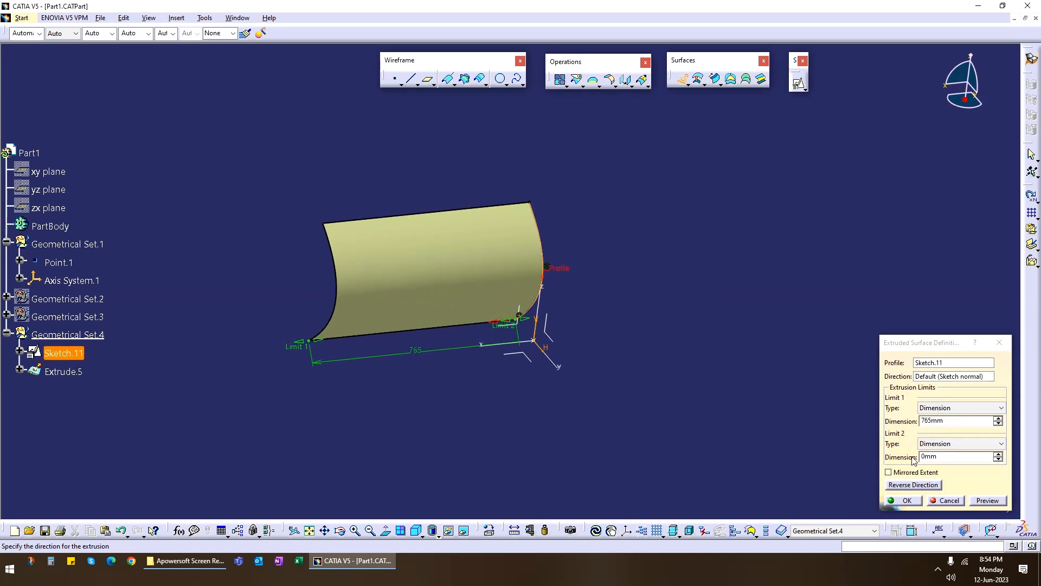
{"action": "left_click", "coordinate": [907, 500]}
Edit the spline sketch, deleting the middle control point's constraint and moving the curve well away from the vertical axis toward negative Y.
{"action": "middle_click_drag", "start_coordinate": [400, 328], "coordinate": [574, 264]}
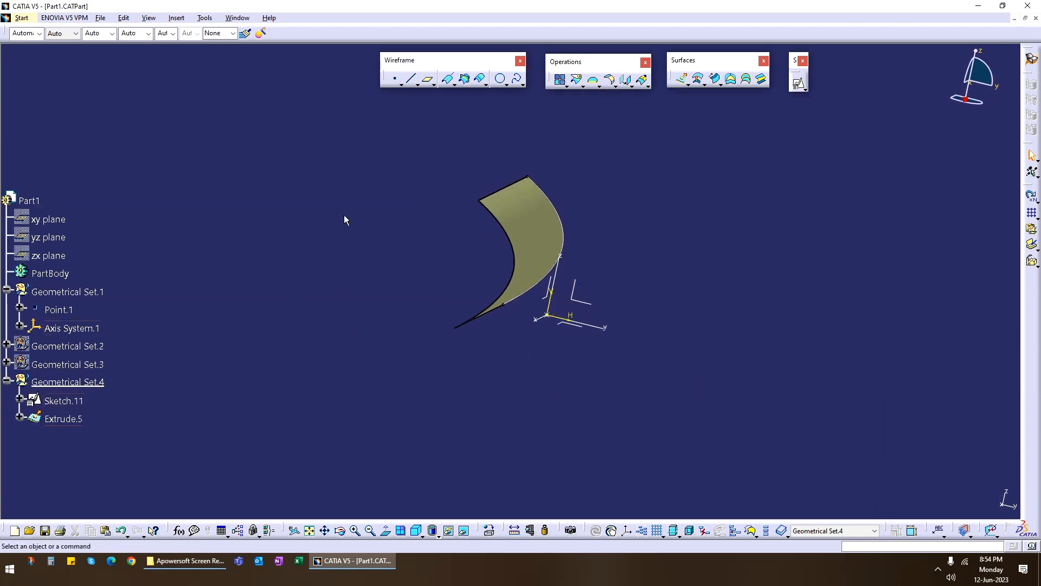
{"action": "double_click", "coordinate": [538, 291]}
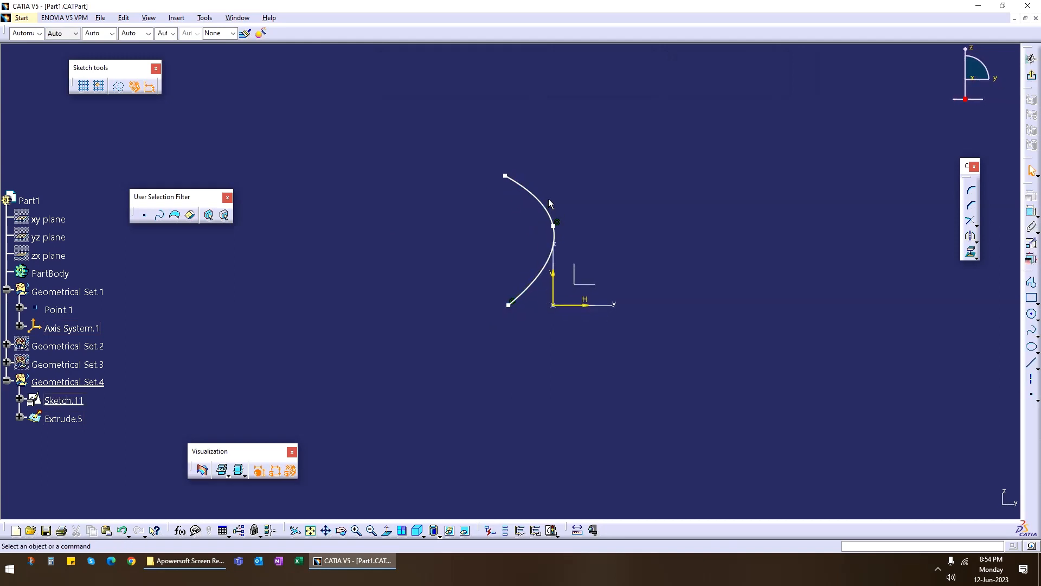
{"action": "left_click_drag", "start_coordinate": [551, 216], "coordinate": [508, 217]}
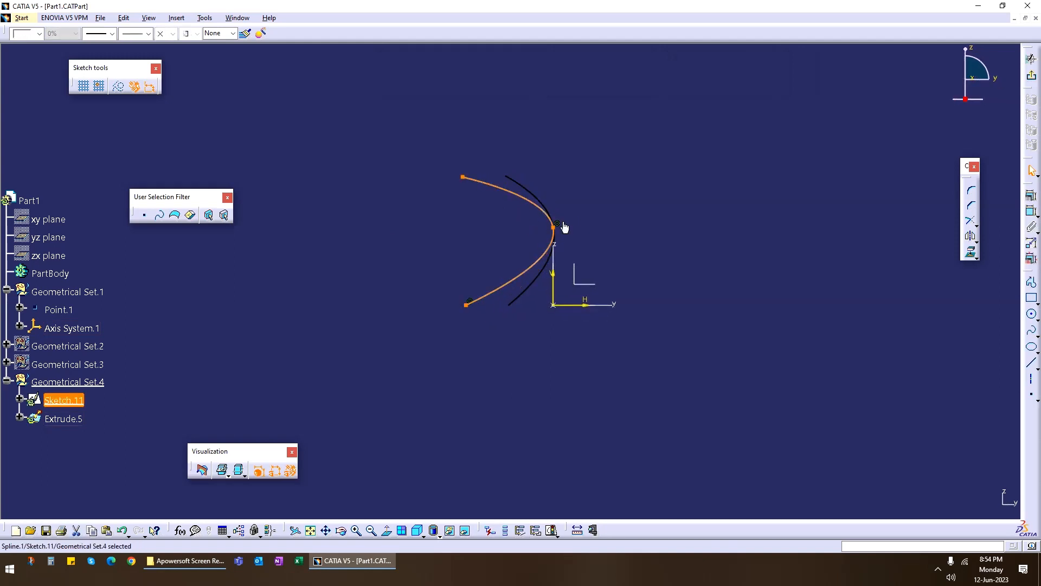
{"action": "left_click", "coordinate": [558, 224]}
{"action": "key", "text": "Delete"}
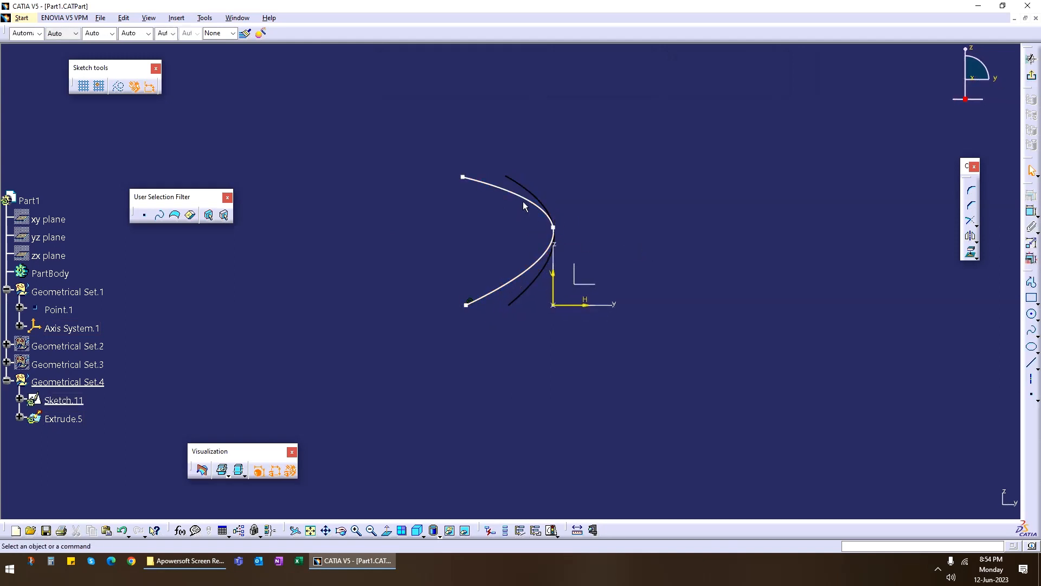
{"action": "mouse_move", "coordinate": [523, 206]}
{"action": "left_mouse_down"}
{"action": "mouse_move", "coordinate": [532, 206]}
{"action": "mouse_move", "coordinate": [321, 185]}
{"action": "mouse_move", "coordinate": [318, 135]}
{"action": "left_mouse_up"}
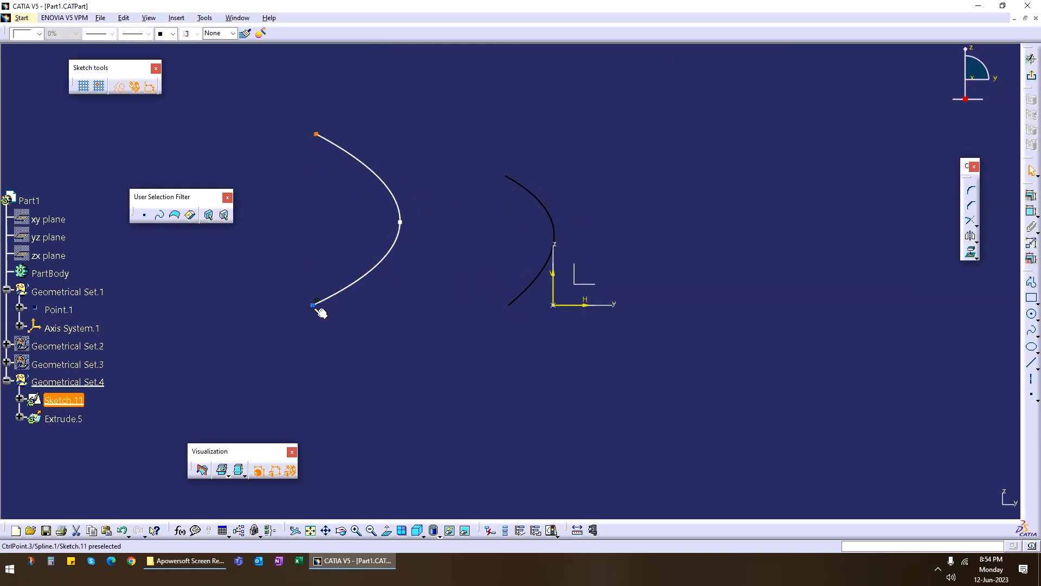
{"action": "left_click", "coordinate": [1031, 58]}
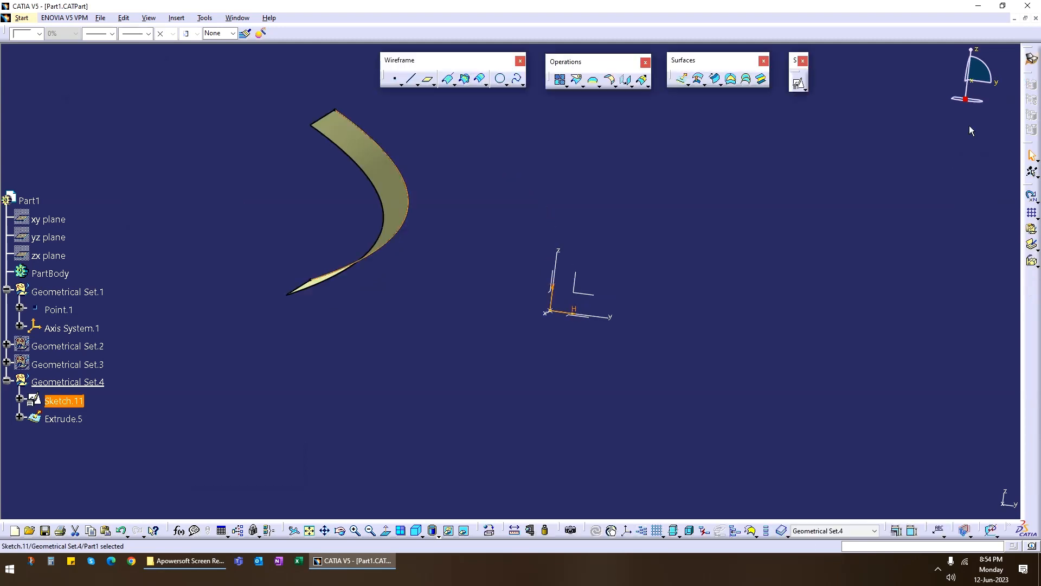
Mirror the extruded surface about the axis system's ZX plane with Symmetry.
{"action": "middle_click_drag", "start_coordinate": [672, 221], "coordinate": [479, 299]}
{"action": "middle_click_drag", "start_coordinate": [487, 235], "coordinate": [436, 257]}
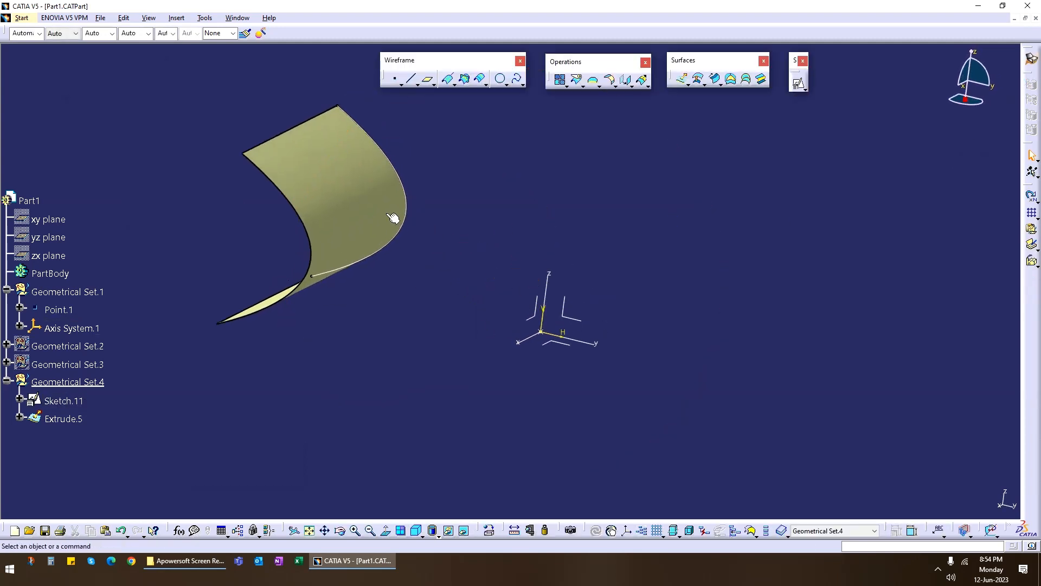
{"action": "middle_click_drag", "start_coordinate": [441, 340], "coordinate": [470, 317]}
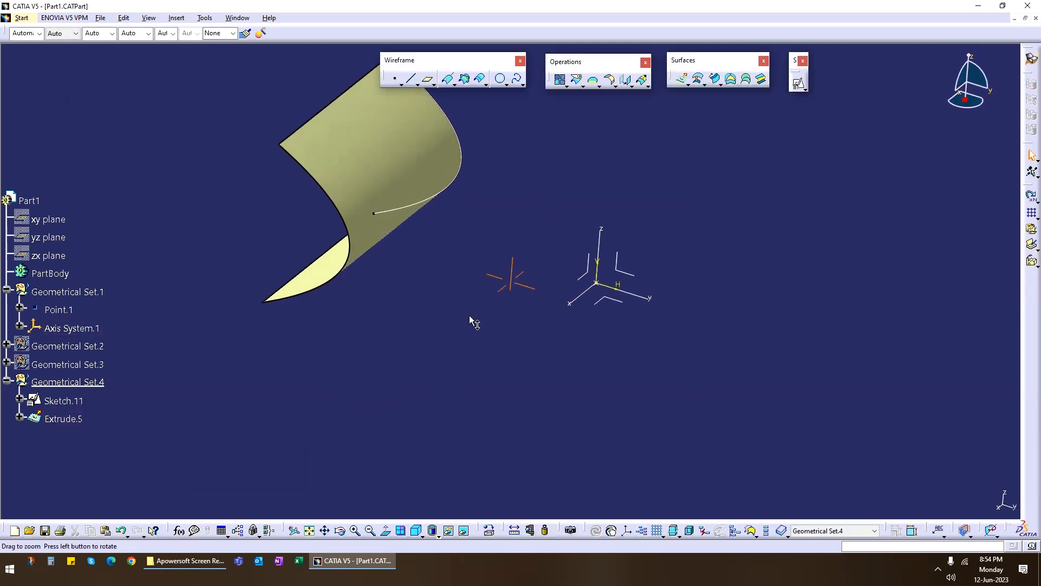
{"action": "left_click", "coordinate": [631, 87]}
{"action": "left_click", "coordinate": [675, 95]}
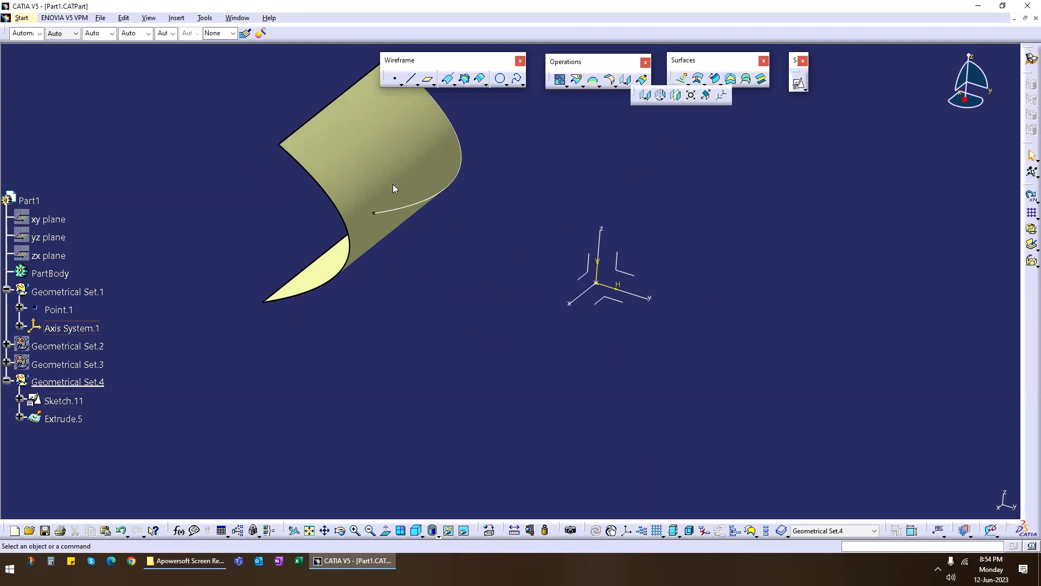
{"action": "left_click", "coordinate": [414, 183]}
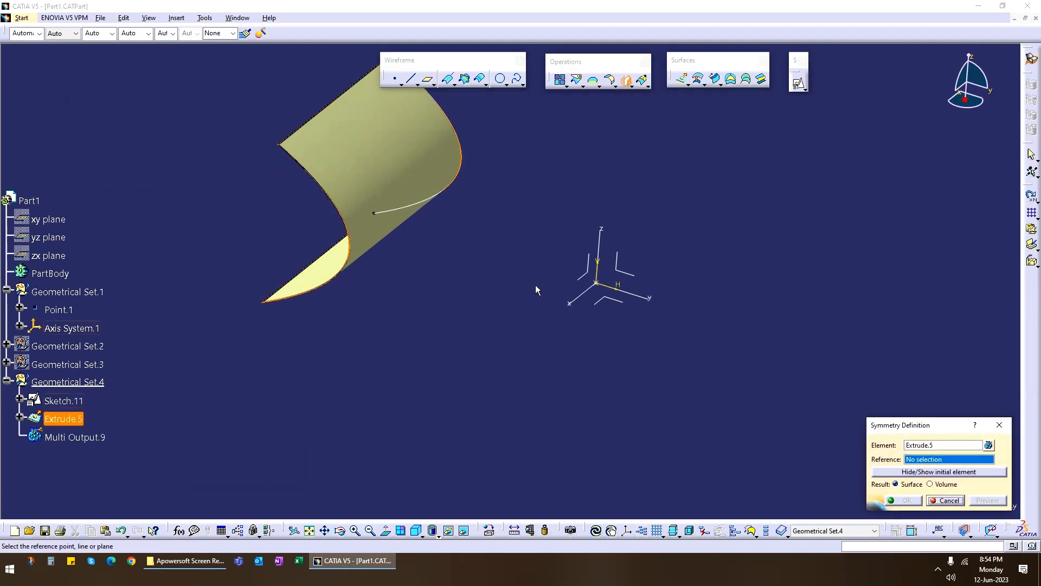
{"action": "left_click", "coordinate": [578, 281]}
{"action": "left_click", "coordinate": [911, 499]}
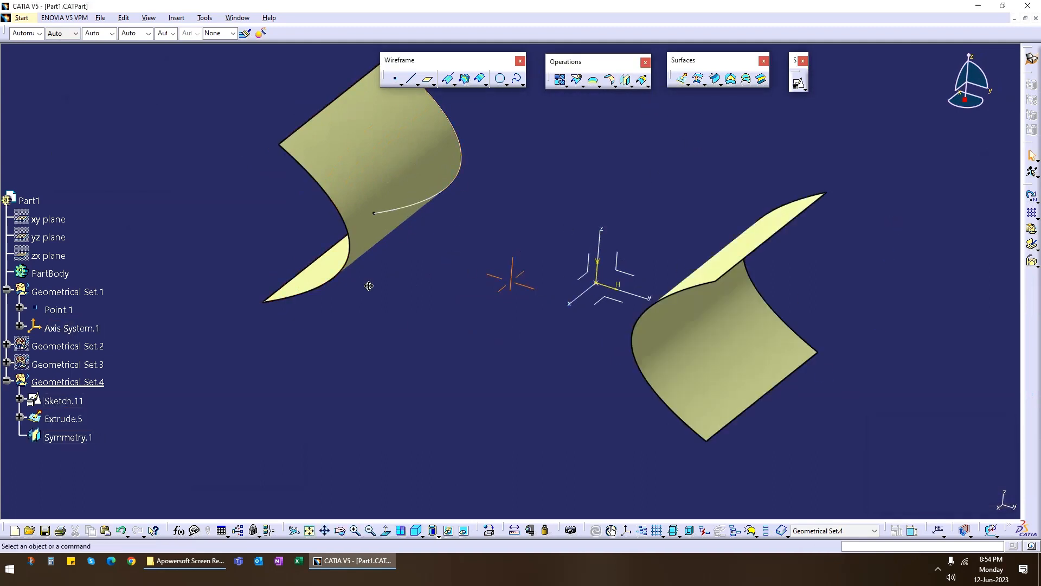
Hide the spline sketch that defines the extruded surface.
{"action": "mouse_move", "coordinate": [367, 286]}
{"action": "middle_mouse_down"}
{"action": "mouse_move", "coordinate": [489, 245]}
{"action": "mouse_move", "coordinate": [535, 264]}
{"action": "mouse_move", "coordinate": [488, 255]}
{"action": "middle_mouse_up"}
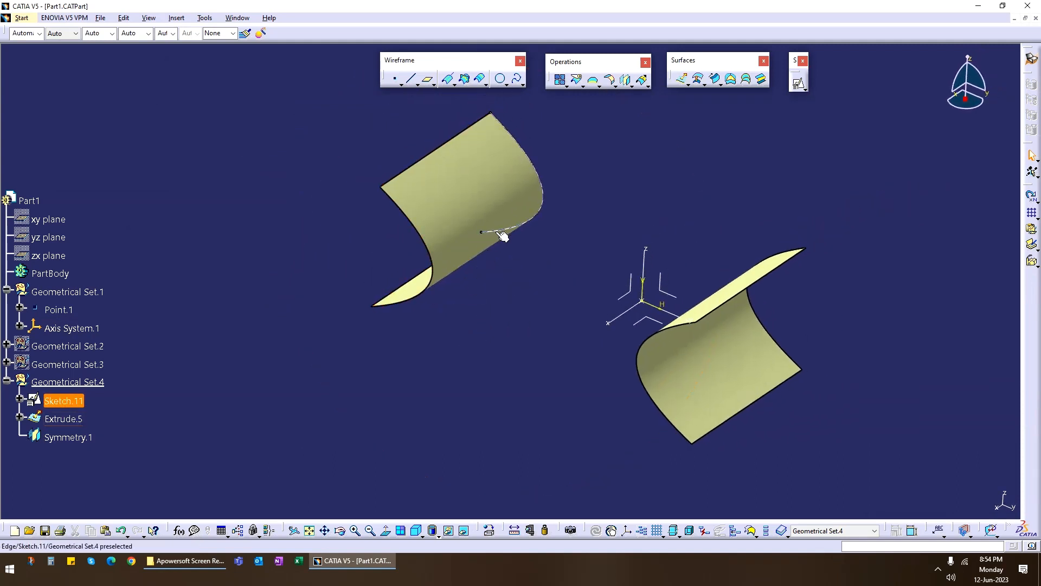
{"action": "right_click", "coordinate": [498, 232]}
{"action": "left_click", "coordinate": [656, 214]}
{"action": "mouse_move", "coordinate": [653, 214]}
{"action": "middle_mouse_down"}
{"action": "mouse_move", "coordinate": [539, 268]}
{"action": "mouse_move", "coordinate": [588, 232]}
{"action": "mouse_move", "coordinate": [585, 322]}
{"action": "mouse_move", "coordinate": [548, 288]}
{"action": "middle_mouse_up"}
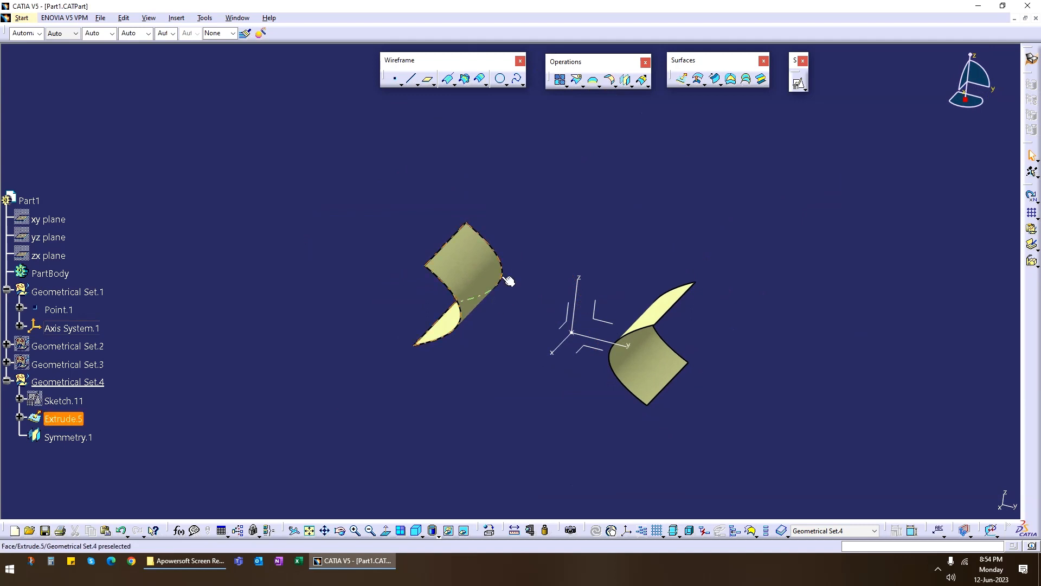
Define a cylindrical reflect line on the original extruded surface with the Z axis as direction, and preview it.
{"action": "middle_click_drag", "start_coordinate": [521, 346], "coordinate": [515, 333]}
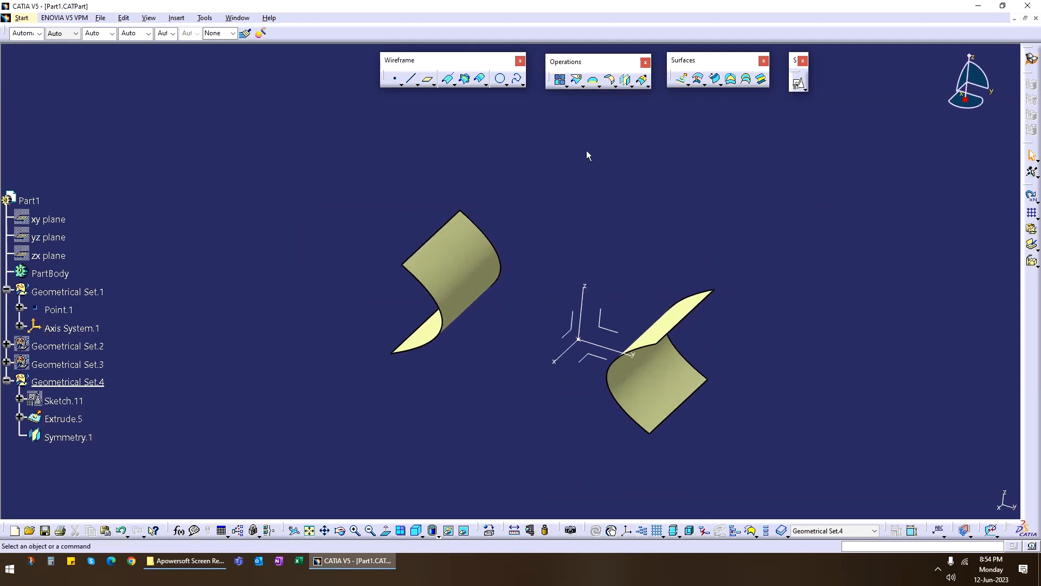
{"action": "left_click", "coordinate": [449, 82]}
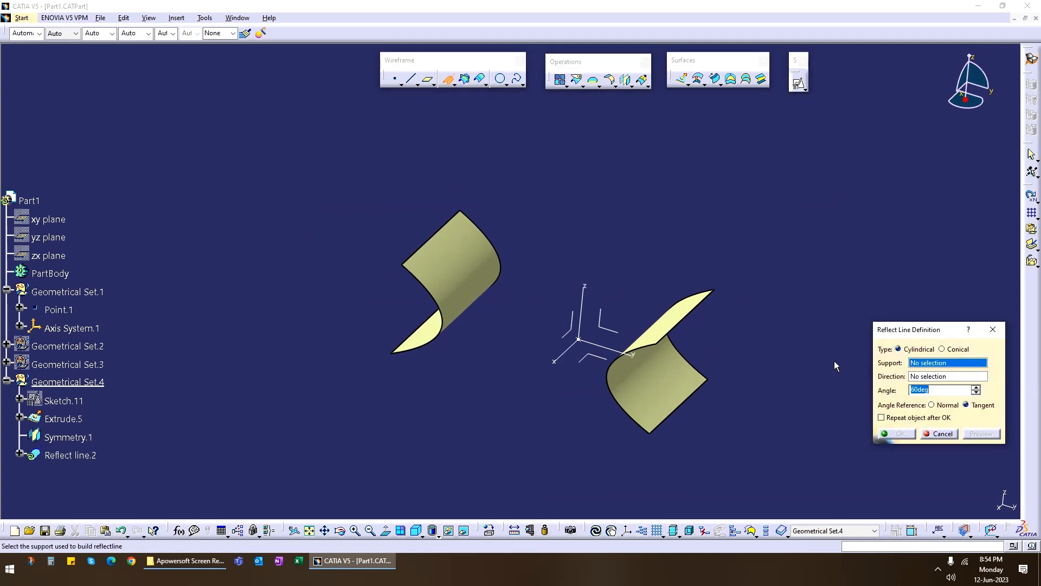
{"action": "left_click", "coordinate": [441, 256]}
{"action": "left_click", "coordinate": [591, 307]}
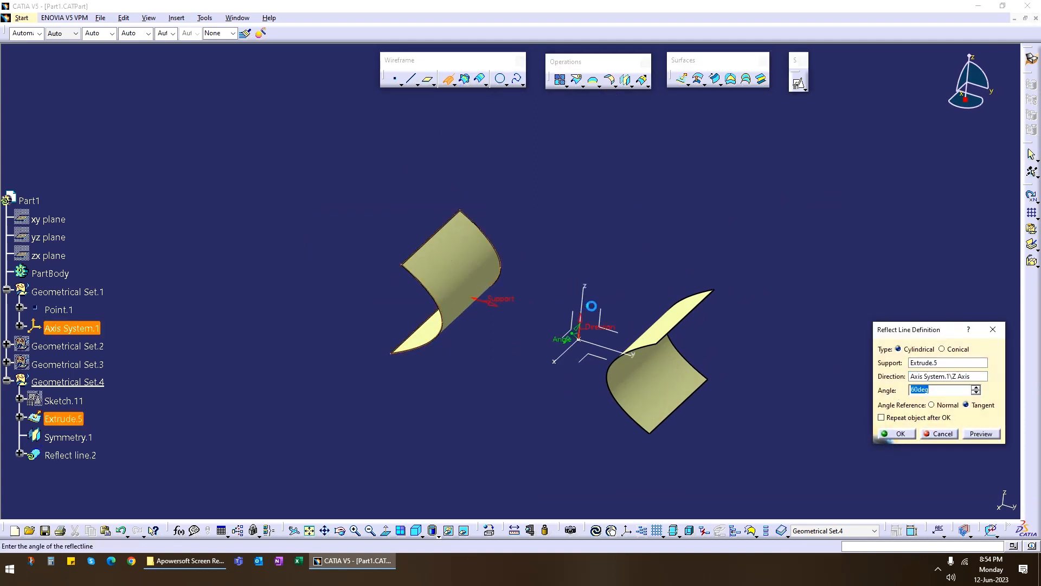
{"action": "left_click", "coordinate": [982, 434]}
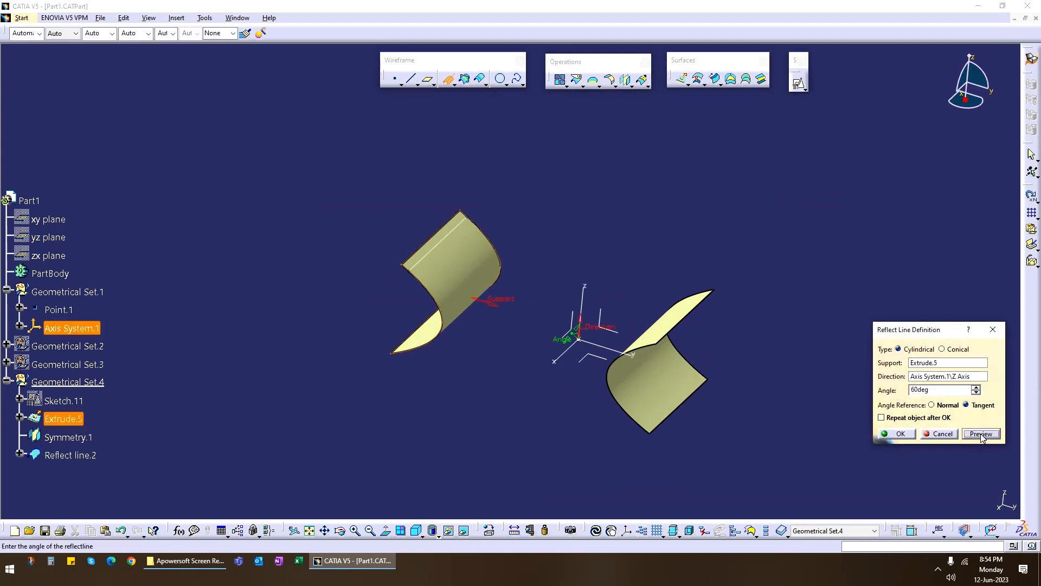
Try a 90-degree angle for the reflect line and preview it.
{"action": "left_click_drag", "start_coordinate": [945, 391], "coordinate": [838, 386]}
{"action": "type", "text": "90"}
{"action": "left_click", "coordinate": [981, 434]}
{"action": "left_click", "coordinate": [668, 316]}
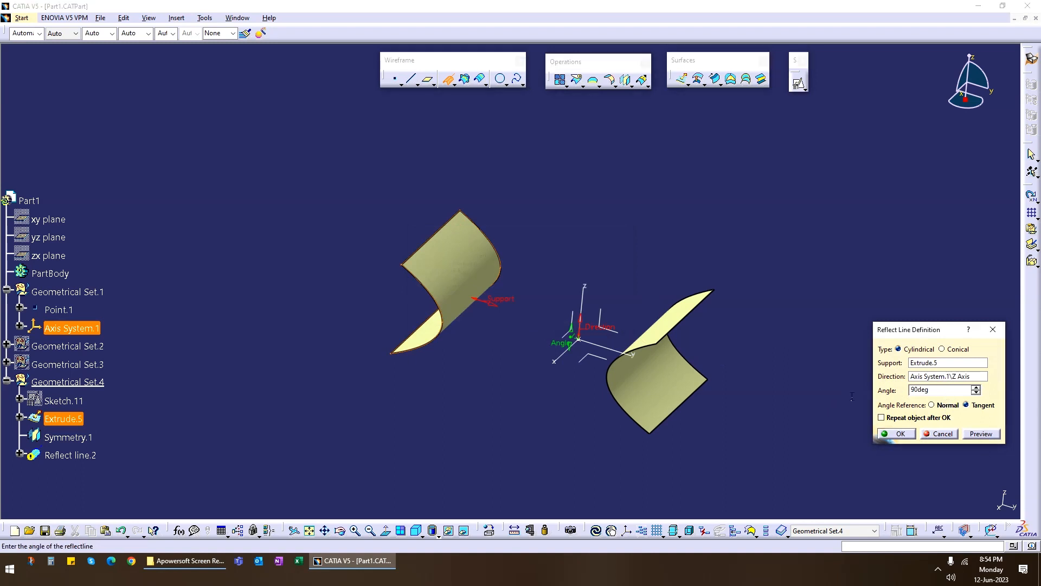
Set the reflect line's angle to 0 degrees and create it on the extruded surface.
{"action": "type", "text": "0"}
{"action": "left_click", "coordinate": [981, 434]}
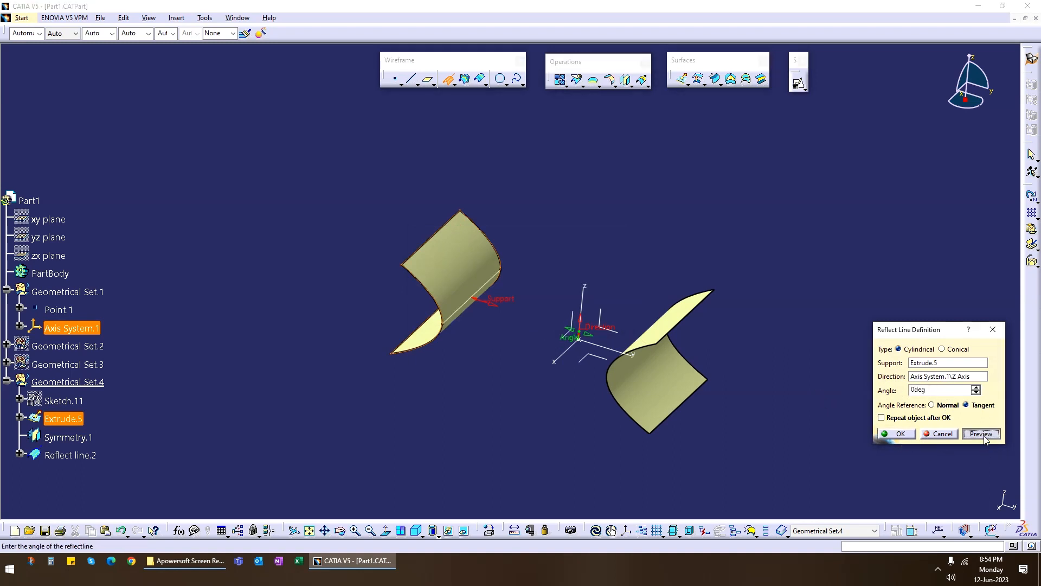
{"action": "left_click", "coordinate": [900, 434]}
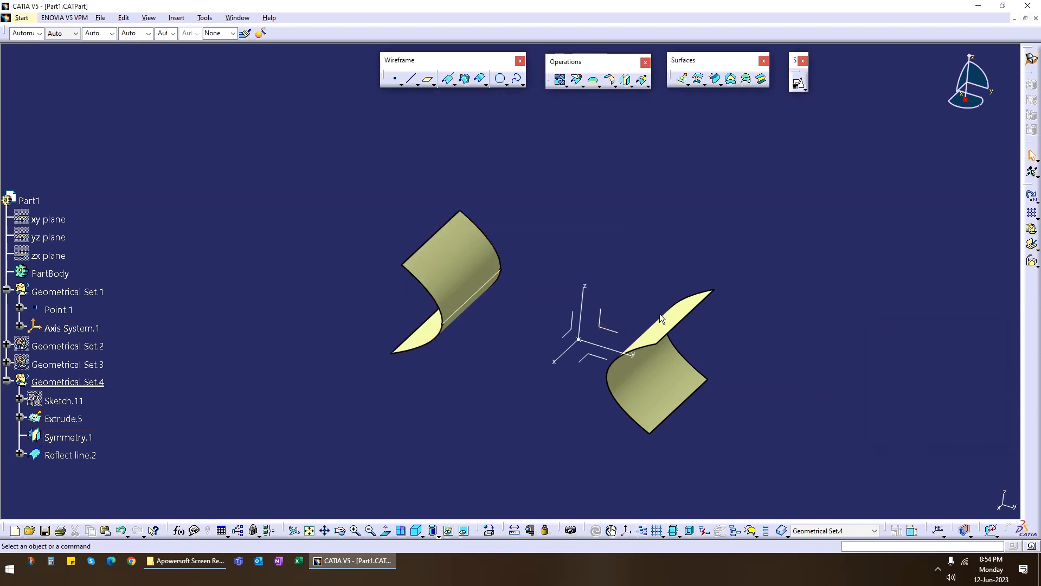
Create a cylindrical reflect line on the mirrored surface with the Z axis as direction and an angle of 0 degrees.
{"action": "middle_click_drag", "start_coordinate": [663, 320], "coordinate": [609, 368]}
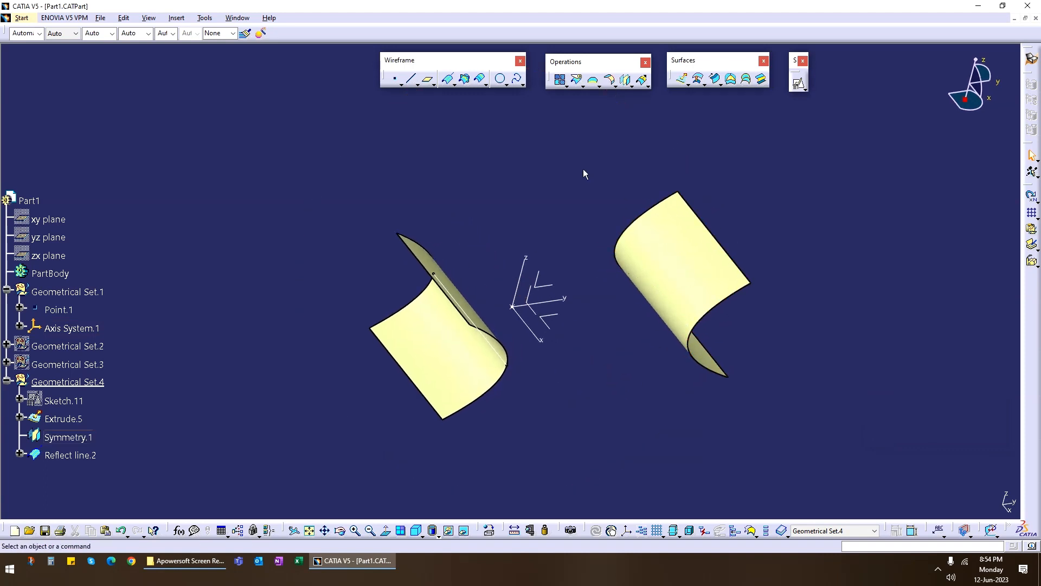
{"action": "left_click", "coordinate": [452, 84]}
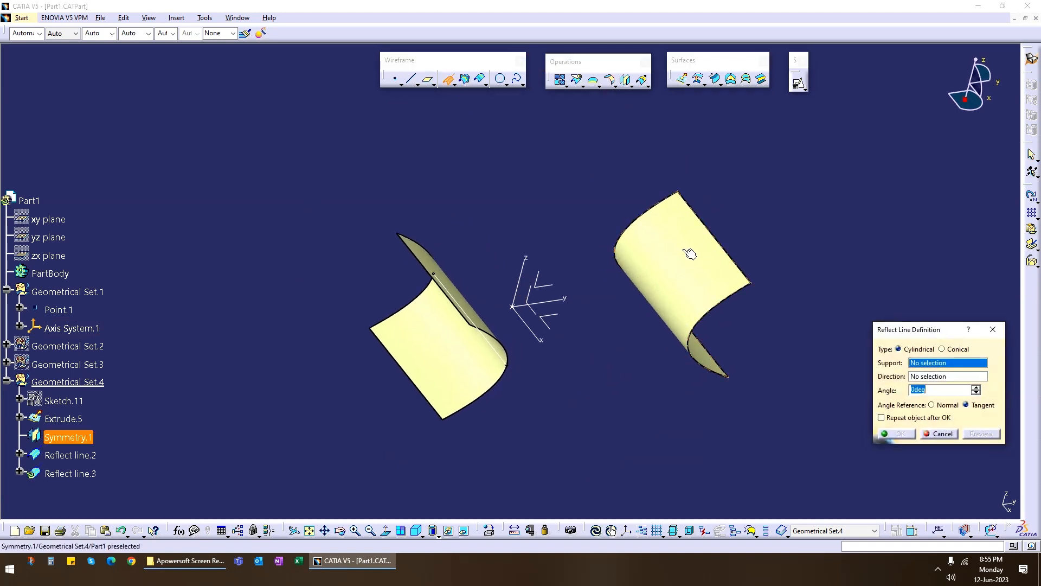
{"action": "left_click", "coordinate": [686, 253]}
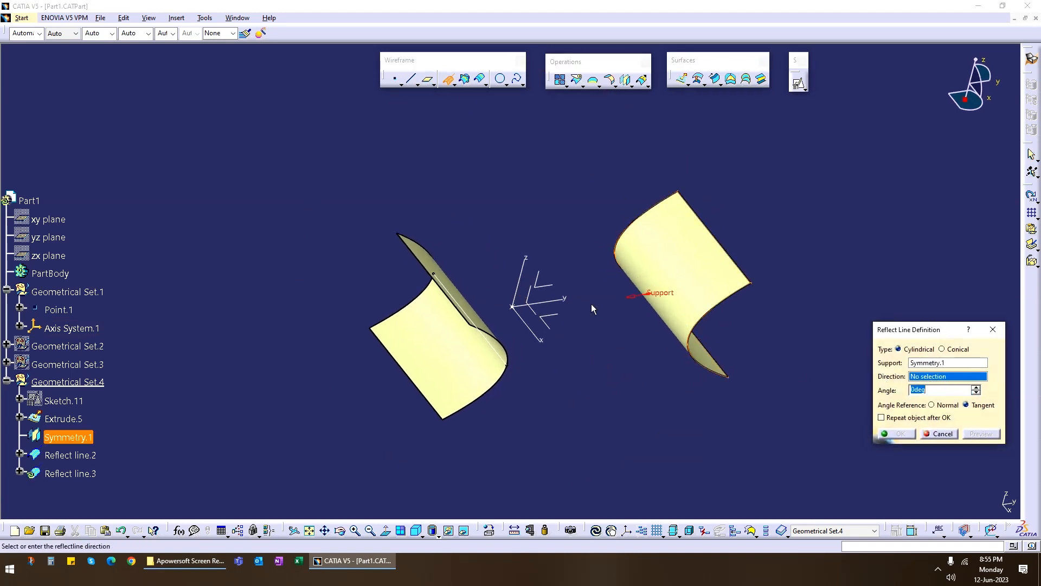
{"action": "left_click", "coordinate": [521, 274]}
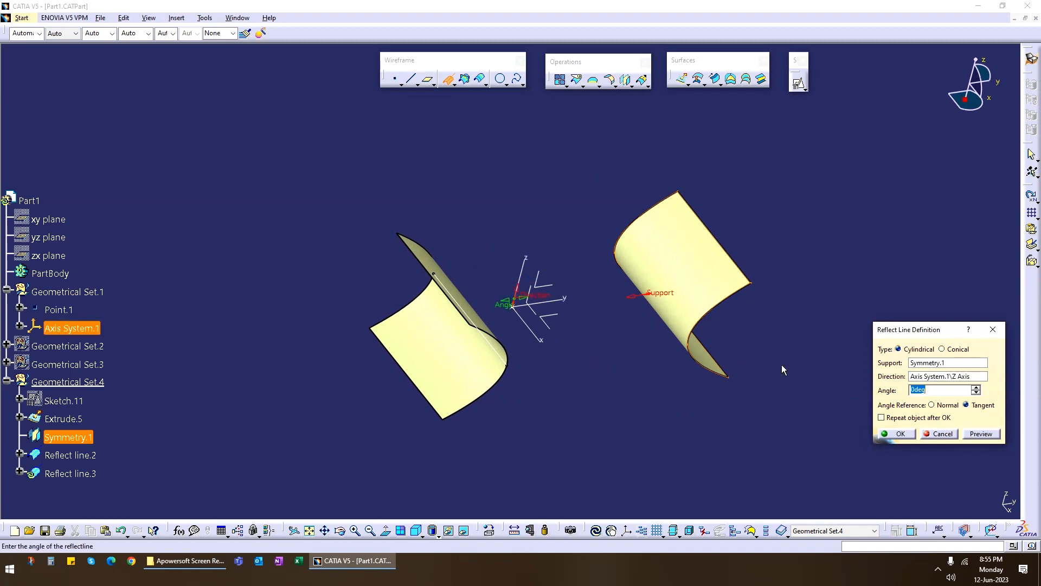
{"action": "left_click", "coordinate": [902, 434]}
Start a two-guide conic sweep with the original surface's reflect line as guide curve 1 and the extruded surface as its tangency.
{"action": "middle_click_drag", "start_coordinate": [681, 361], "coordinate": [449, 329]}
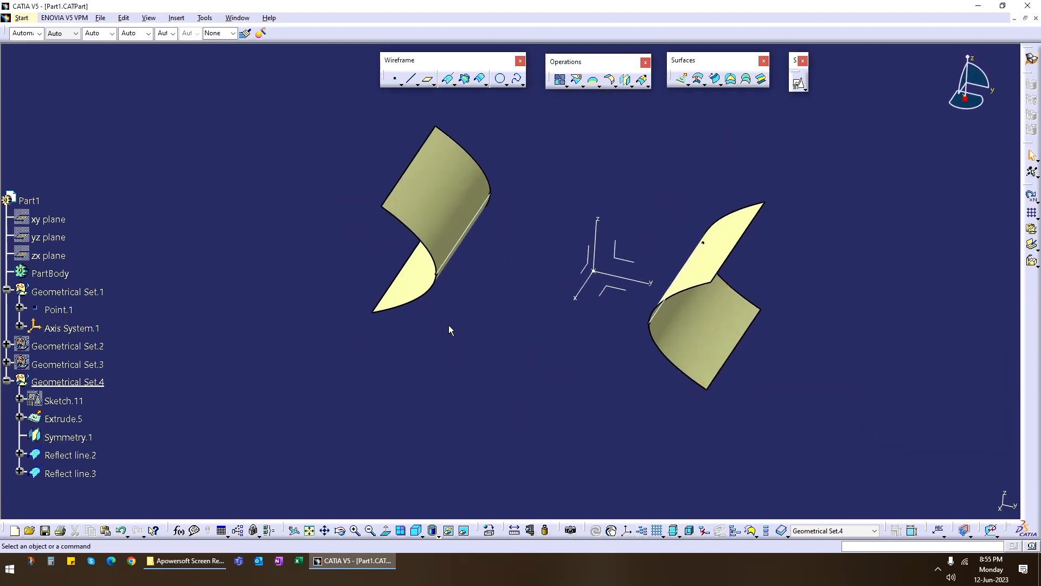
{"action": "left_click", "coordinate": [715, 79]}
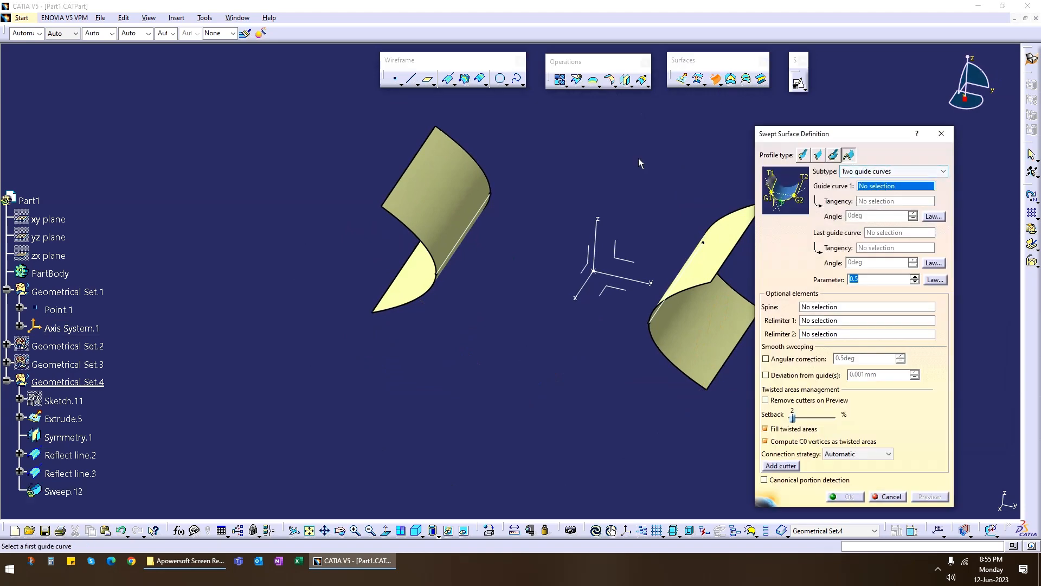
{"action": "left_click", "coordinate": [473, 229]}
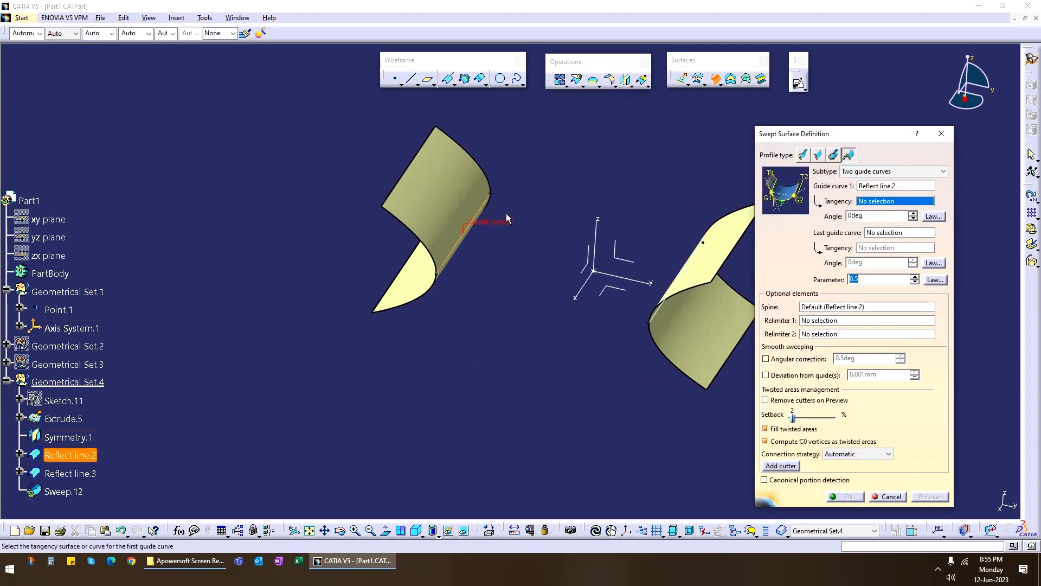
{"action": "left_click", "coordinate": [455, 214]}
Set the mirrored surface's reflect line as the last guide curve with that surface as tangency, and try to preview the sweep.
{"action": "middle_click_drag", "start_coordinate": [509, 332], "coordinate": [445, 296]}
{"action": "left_click", "coordinate": [554, 254]}
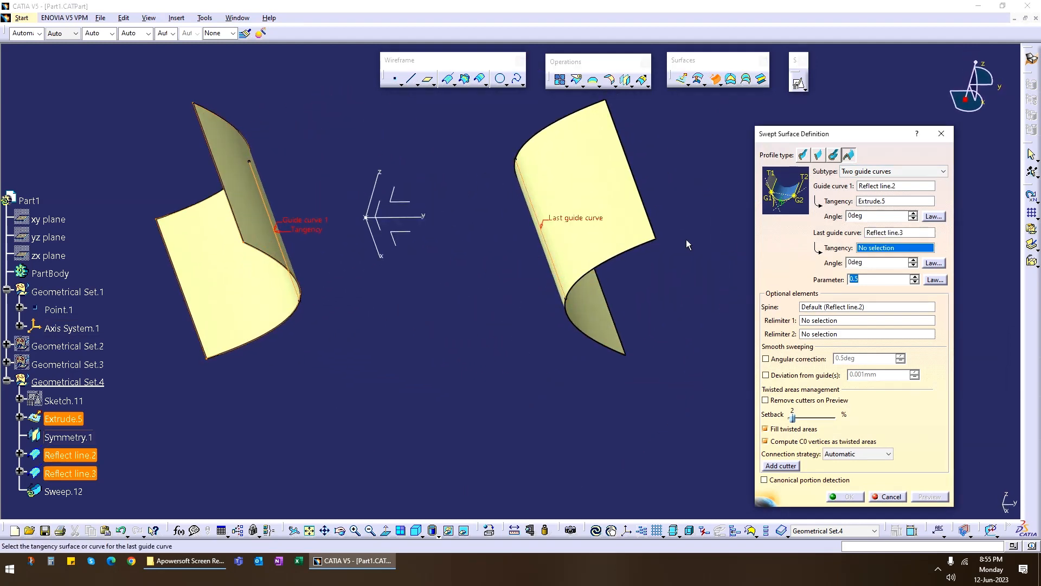
{"action": "left_click", "coordinate": [589, 192]}
{"action": "middle_click_drag", "start_coordinate": [584, 191], "coordinate": [461, 303]}
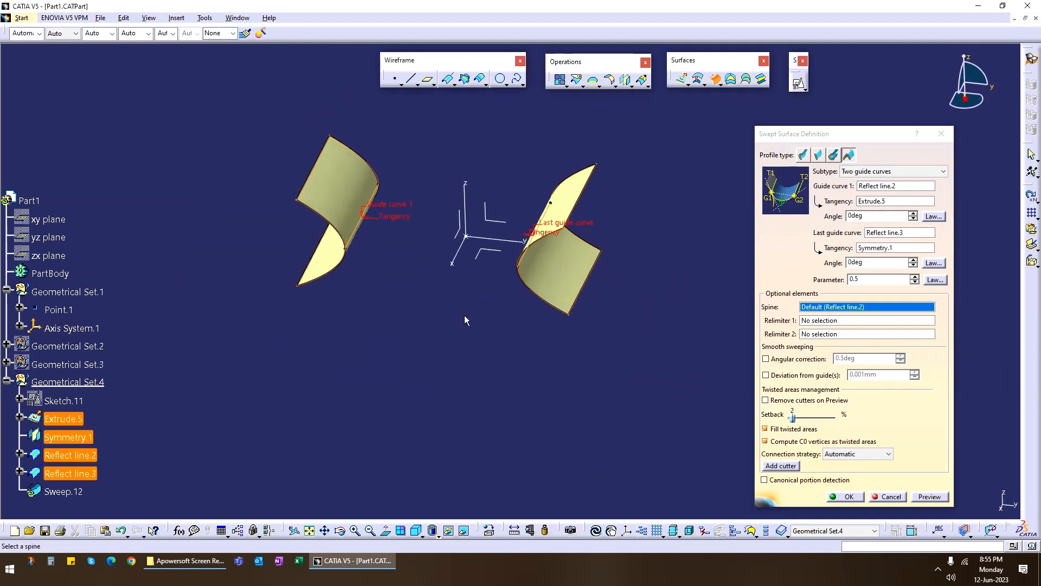
{"action": "left_click", "coordinate": [917, 495]}
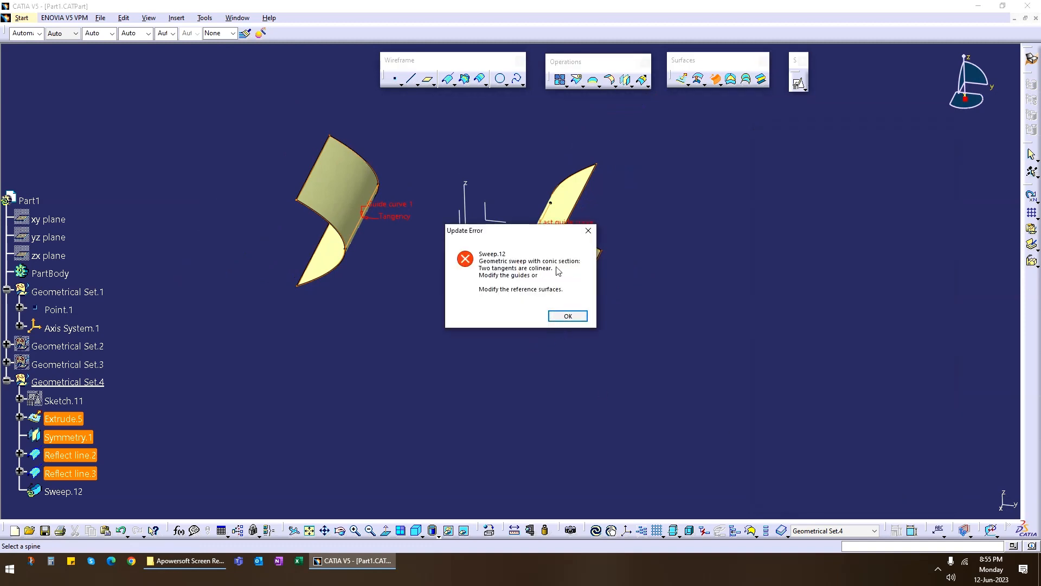
{"action": "left_click", "coordinate": [568, 316]}
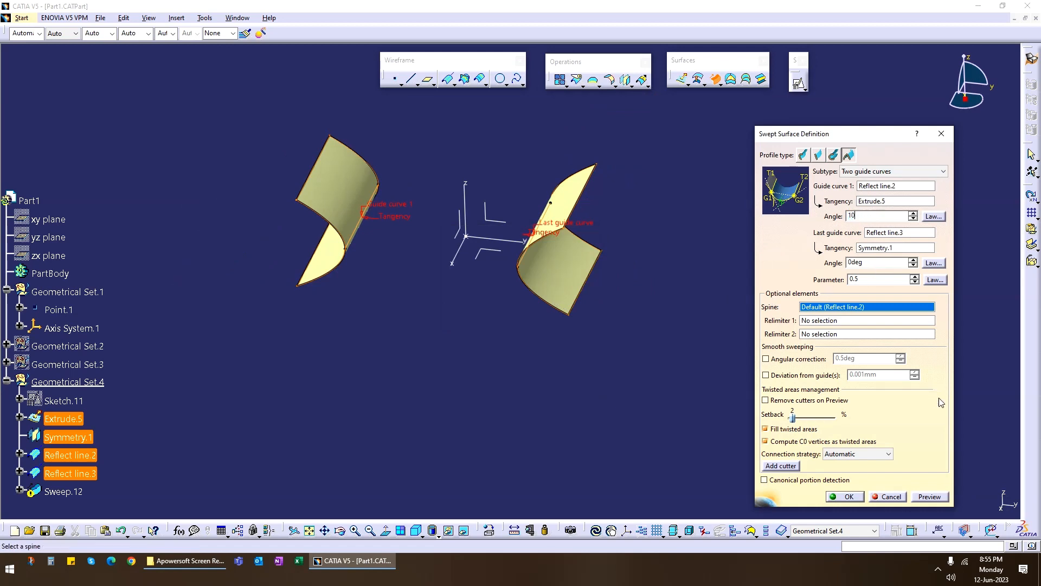
Preview the conic sweep with a 10-degree first tangency angle, and with both tangency angles set to 45 degrees.
{"action": "left_click", "coordinate": [931, 498]}
{"action": "middle_click_drag", "start_coordinate": [430, 413], "coordinate": [479, 293]}
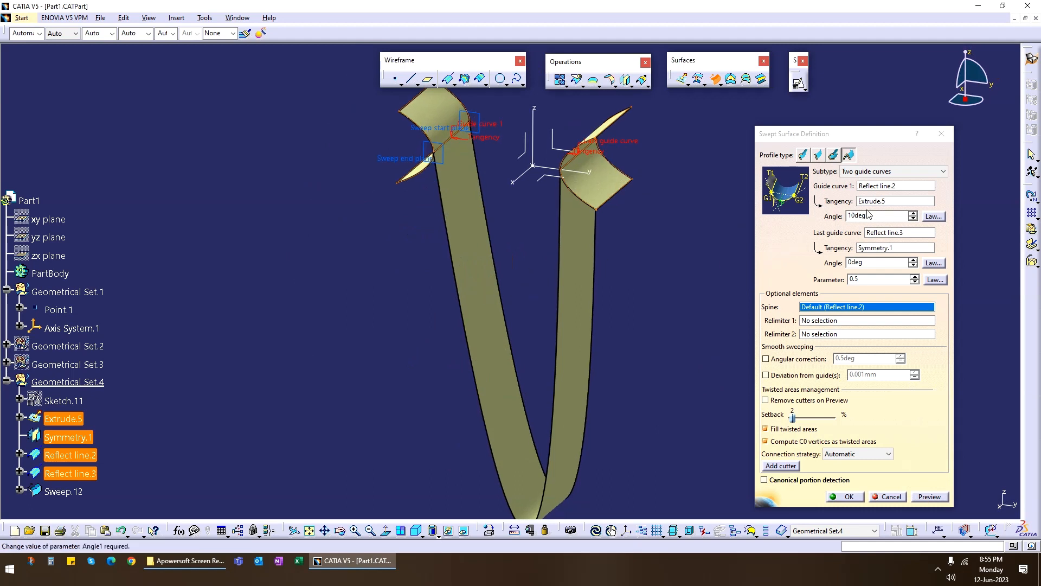
{"action": "left_click", "coordinate": [802, 243]}
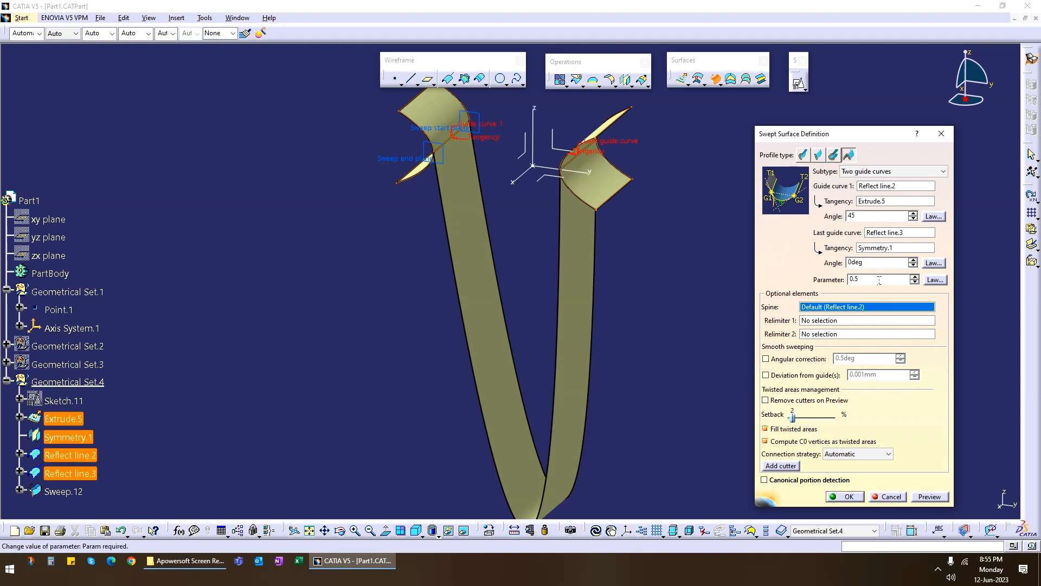
{"action": "key", "text": "Tab"}
{"action": "type", "text": "45"}
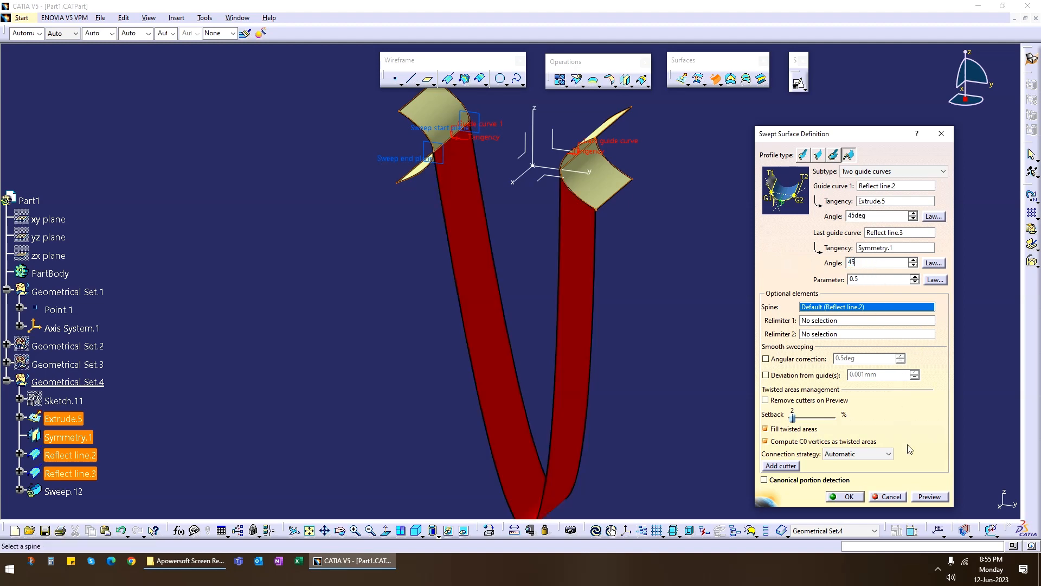
{"action": "left_click", "coordinate": [929, 496]}
{"action": "middle_click_drag", "start_coordinate": [495, 202], "coordinate": [463, 339]}
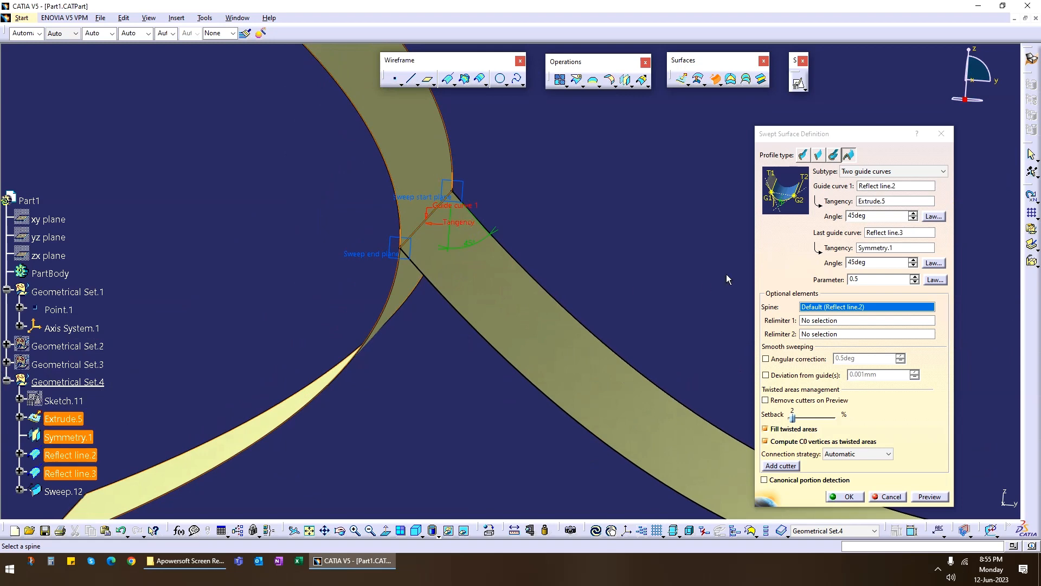
{"action": "middle_click_drag", "start_coordinate": [728, 279], "coordinate": [597, 331]}
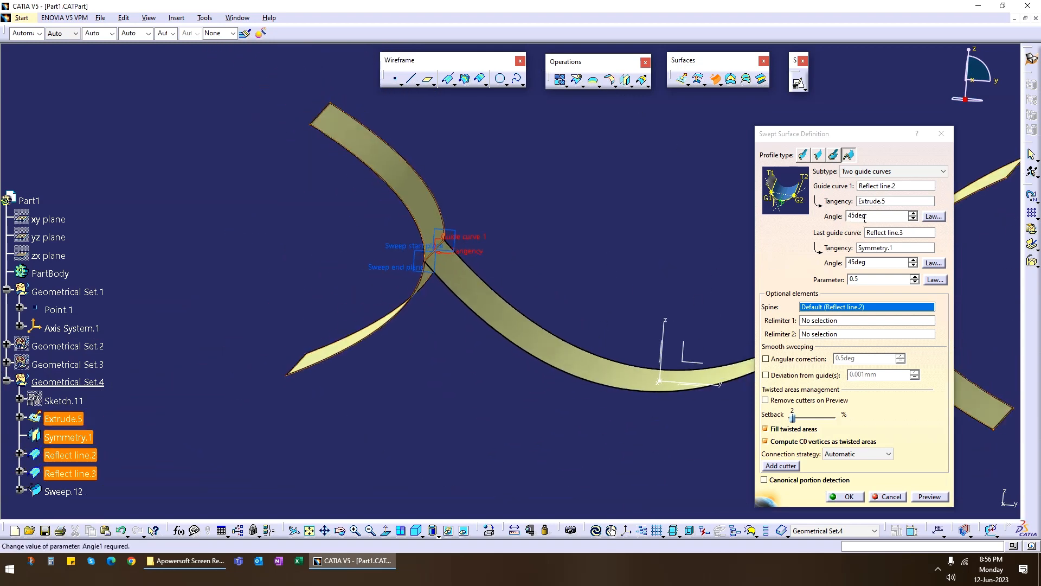
{"action": "middle_click_drag", "start_coordinate": [424, 352], "coordinate": [470, 336]}
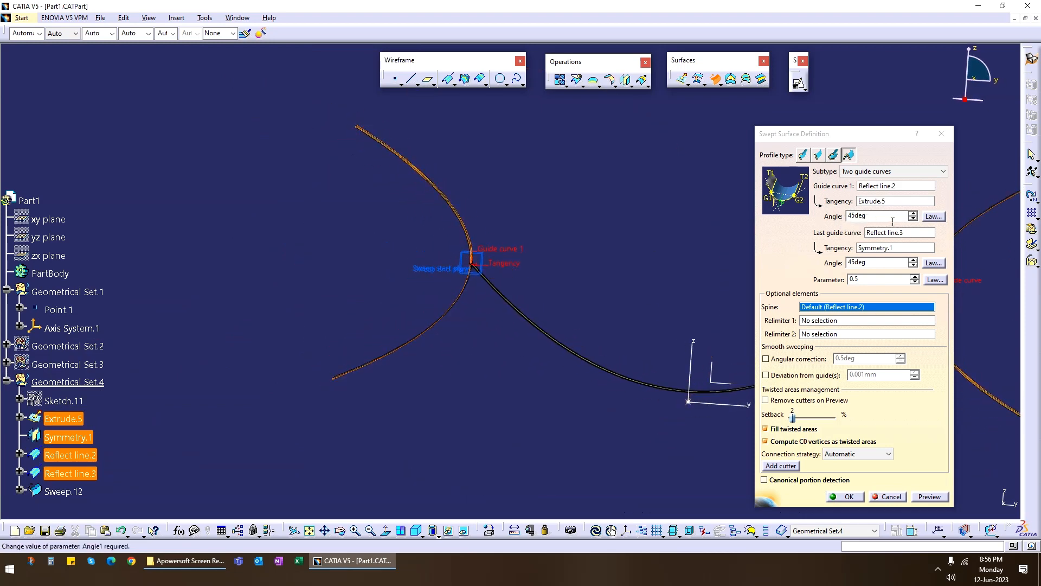
{"action": "middle_click_drag", "start_coordinate": [599, 250], "coordinate": [631, 332]}
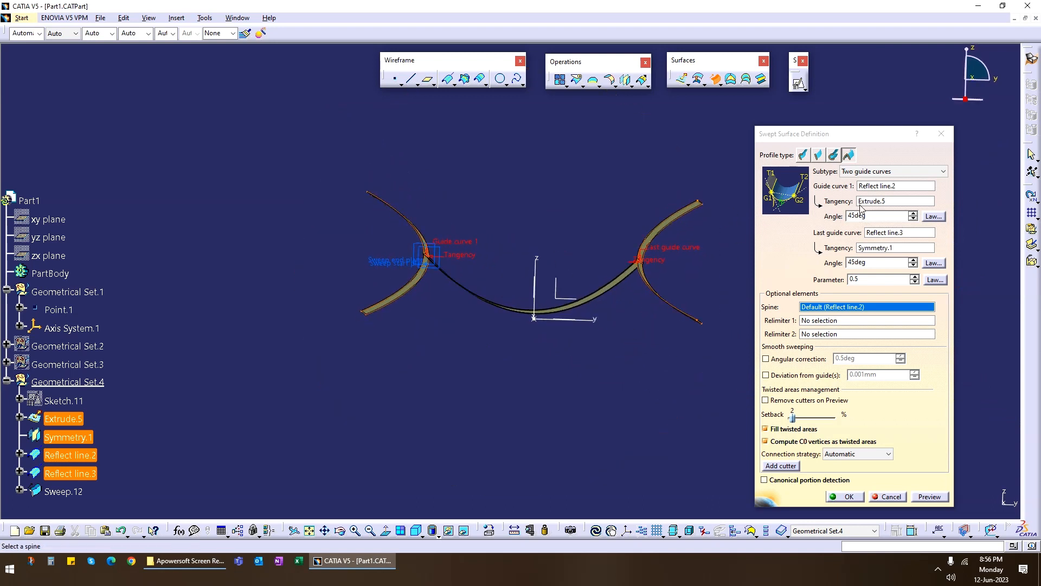
Set both tangency angles of the conic sweep to 0 degrees and try to preview it.
{"action": "left_click_drag", "start_coordinate": [869, 215], "coordinate": [790, 208]}
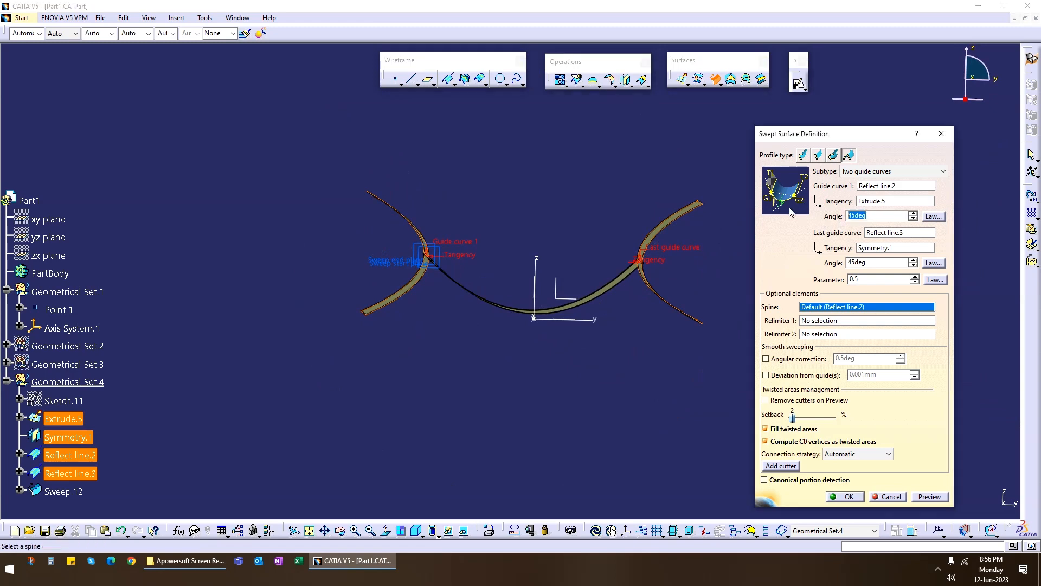
{"action": "type", "text": "0"}
{"action": "left_click_drag", "start_coordinate": [870, 263], "coordinate": [795, 268]}
{"action": "type", "text": "0"}
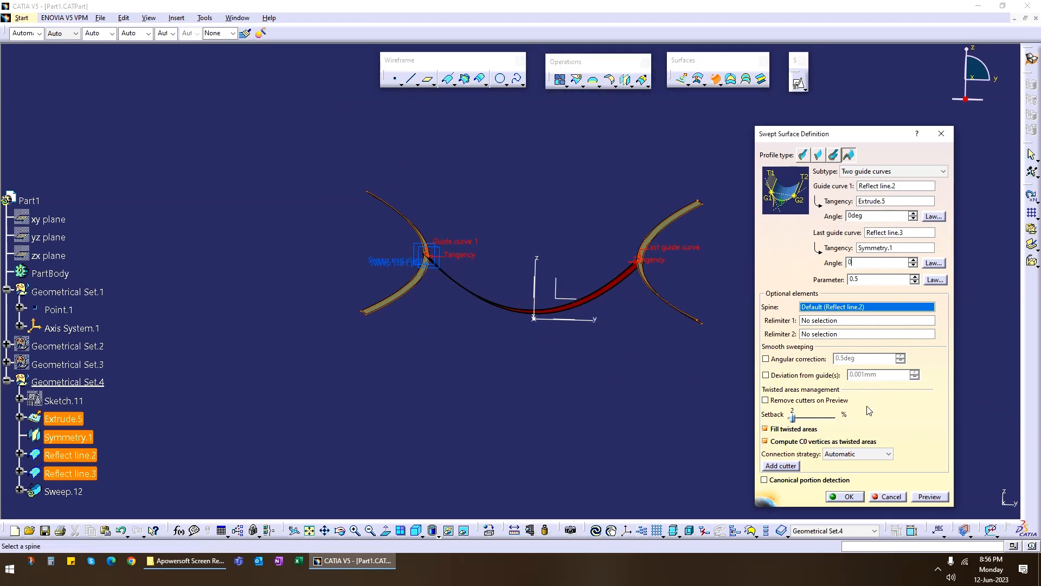
{"action": "left_click", "coordinate": [925, 497]}
{"action": "left_click", "coordinate": [569, 315]}
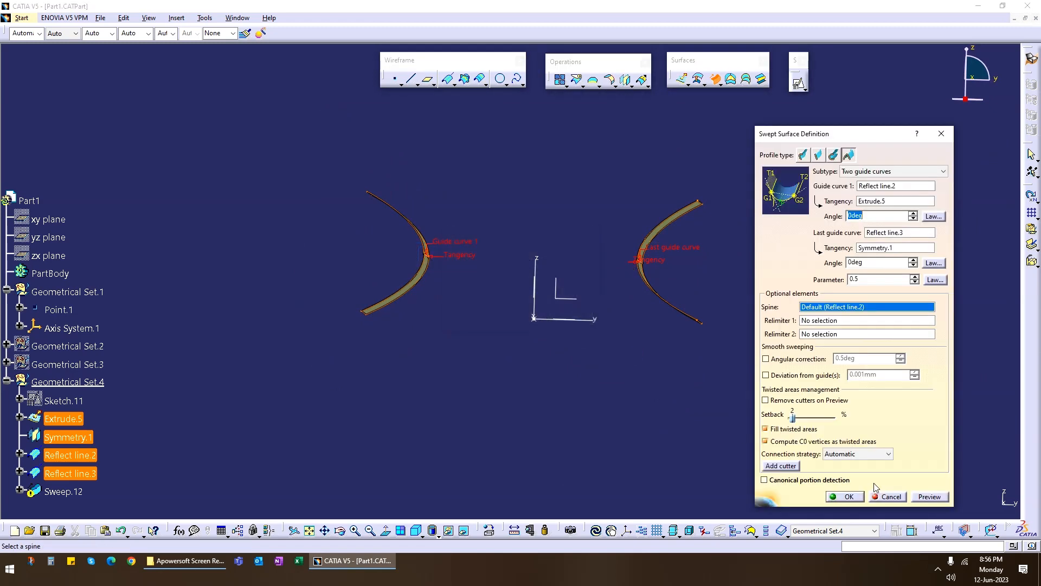
Try to create the conic sweep with 0-degree tangency angles, and cancel its definition.
{"action": "left_click", "coordinate": [850, 497]}
{"action": "left_click", "coordinate": [563, 317]}
{"action": "middle_click_drag", "start_coordinate": [455, 262], "coordinate": [501, 307]}
{"action": "left_click", "coordinate": [890, 497]}
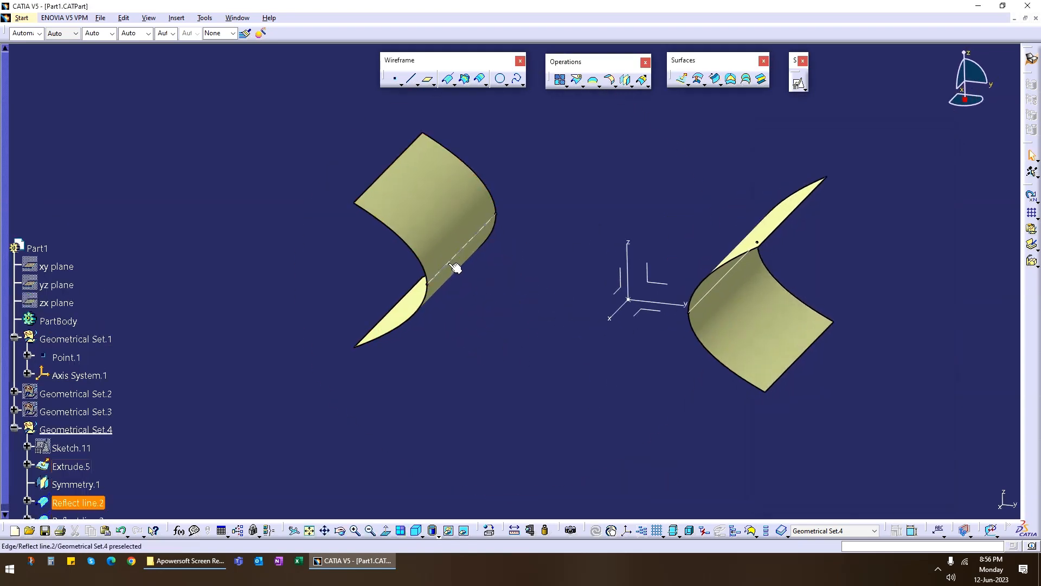
Set the angle of the reflect line on the original extruded surface to 25 degrees.
{"action": "double_click", "coordinate": [475, 247]}
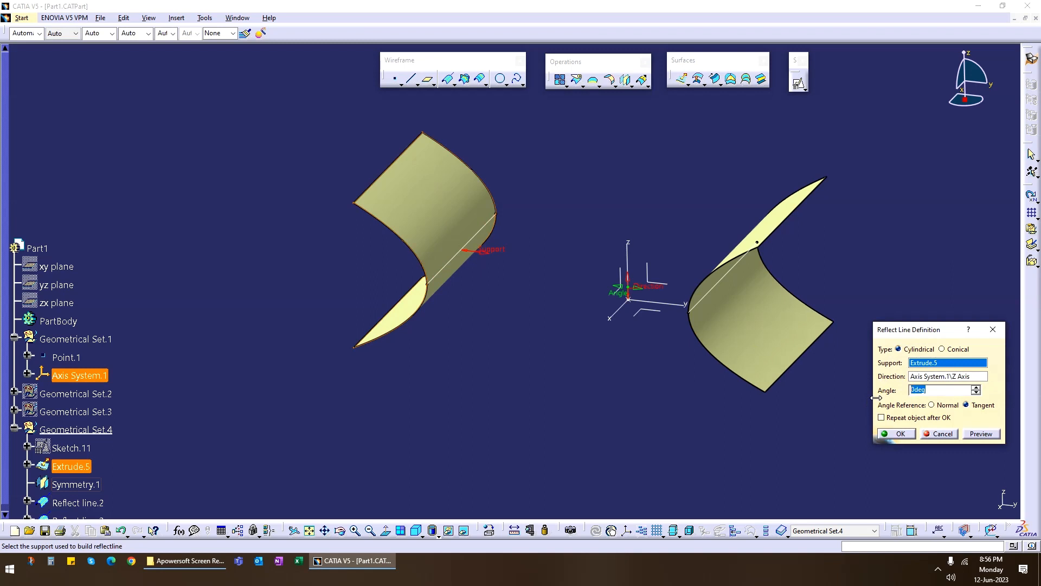
{"action": "left_click", "coordinate": [982, 434]}
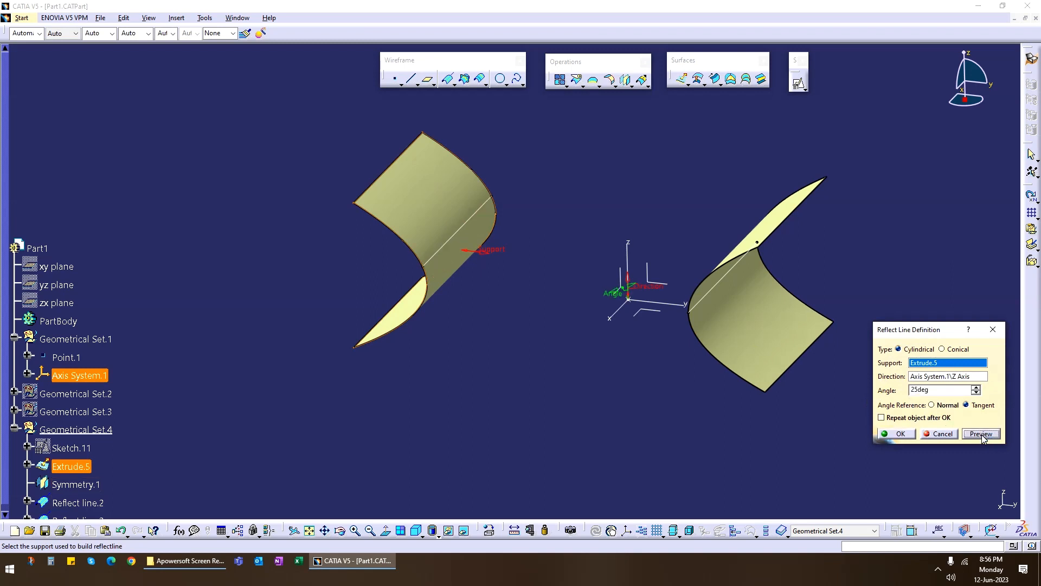
{"action": "left_click", "coordinate": [898, 434]}
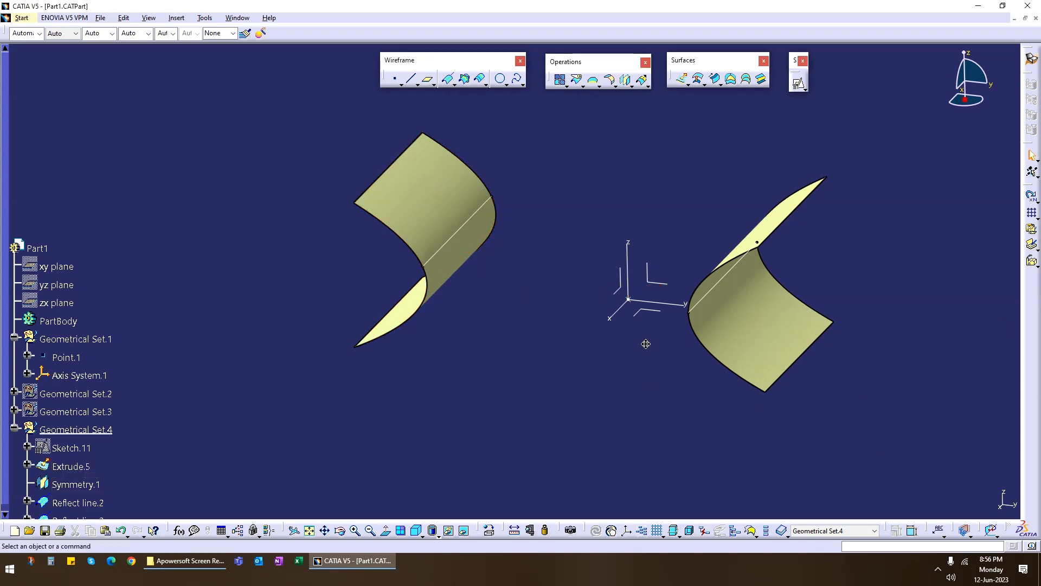
Define the two-guide conic sweep again between the two reflect lines, using each line's own support surface as its tangency.
{"action": "middle_click_drag", "start_coordinate": [646, 344], "coordinate": [448, 299]}
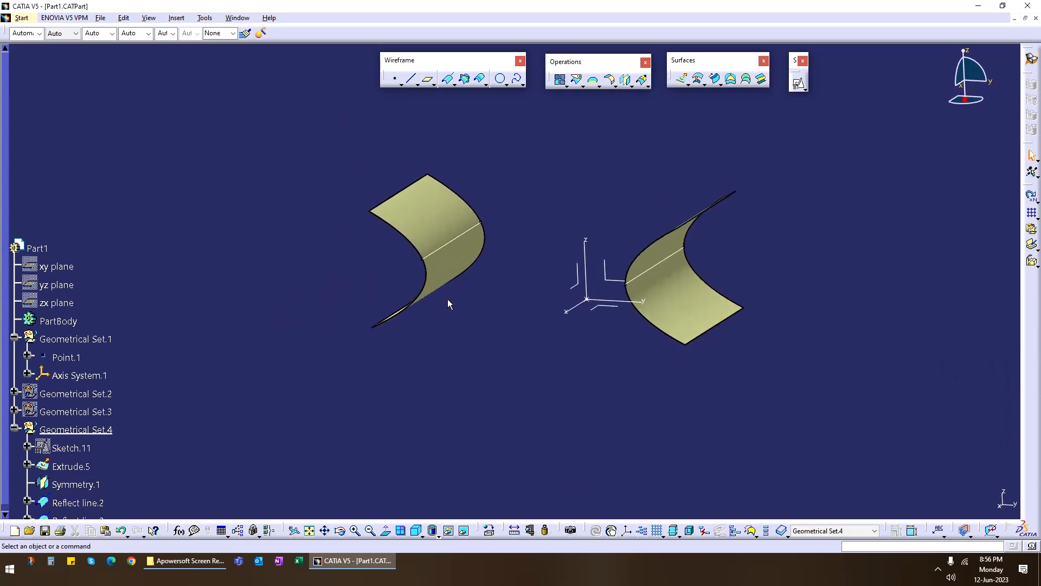
{"action": "left_click", "coordinate": [716, 79]}
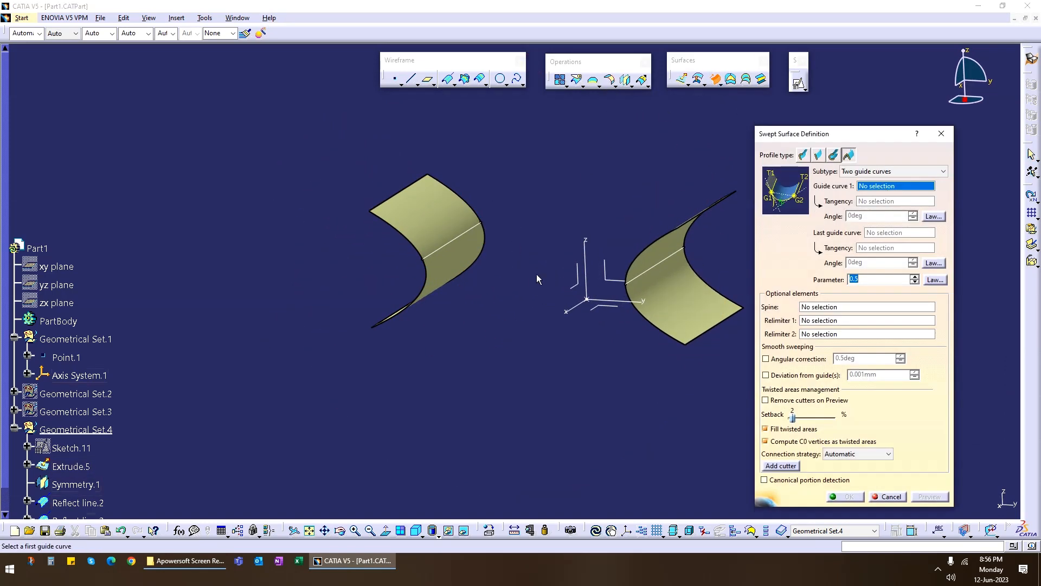
{"action": "left_click", "coordinate": [453, 240]}
{"action": "left_click", "coordinate": [428, 219]}
{"action": "middle_click_drag", "start_coordinate": [495, 379], "coordinate": [483, 337]}
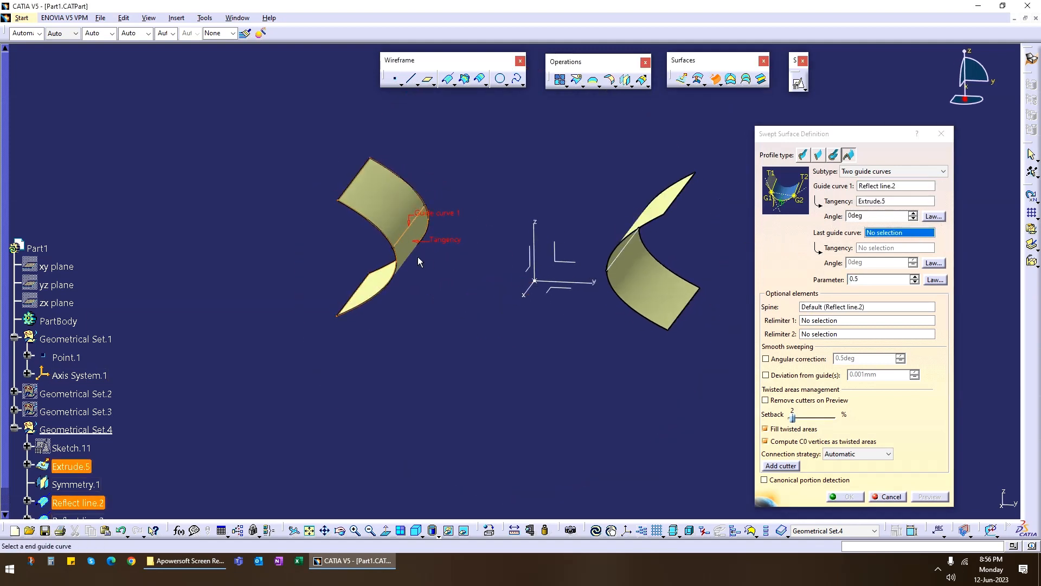
{"action": "middle_click_drag", "start_coordinate": [595, 323], "coordinate": [658, 298]}
{"action": "left_click", "coordinate": [591, 242]}
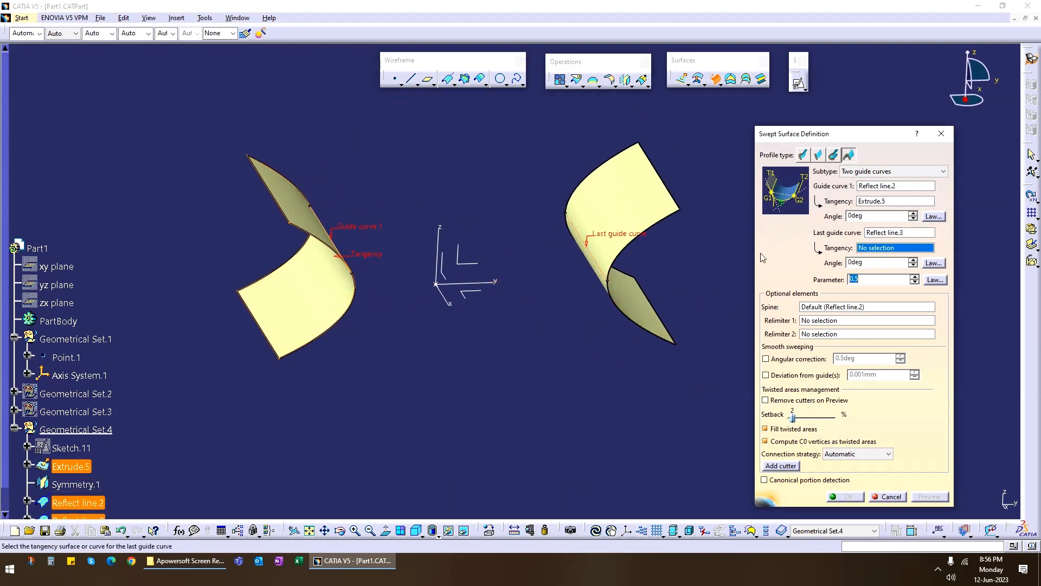
{"action": "left_click", "coordinate": [627, 202]}
{"action": "middle_click_drag", "start_coordinate": [526, 314], "coordinate": [569, 336]}
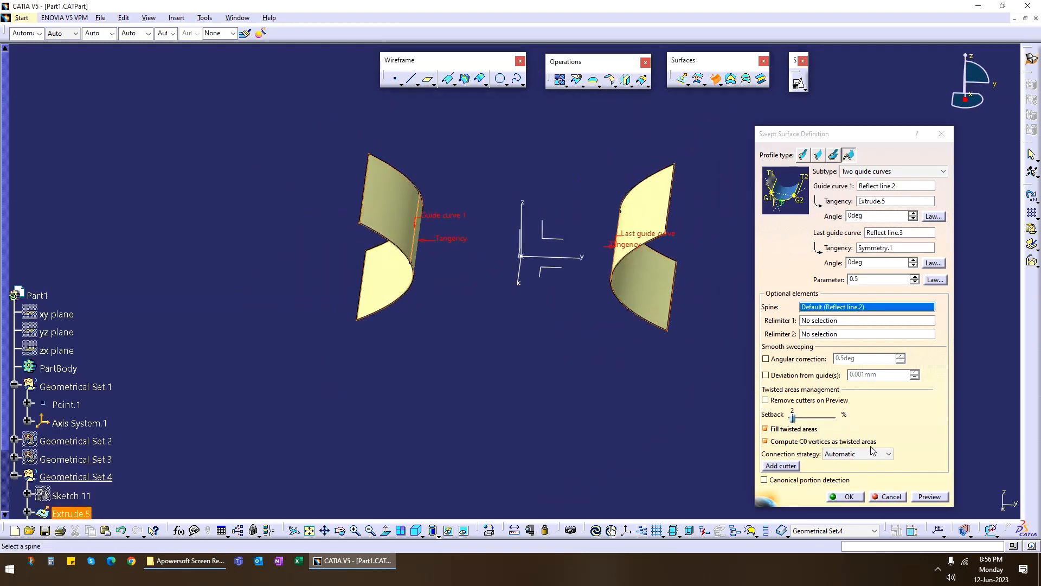
Preview the sweep with 0.5-degree angular correction and 0.001 mm deviation from guides enabled, and cancel it.
{"action": "left_click", "coordinate": [766, 359]}
{"action": "left_click", "coordinate": [765, 375]}
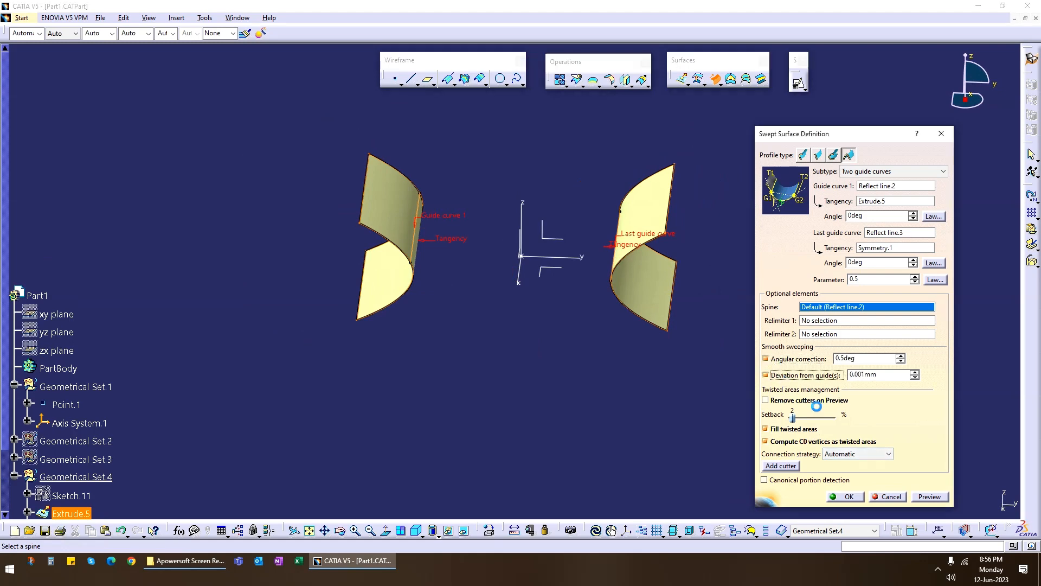
{"action": "left_click", "coordinate": [931, 497]}
{"action": "middle_click_drag", "start_coordinate": [451, 341], "coordinate": [626, 363]}
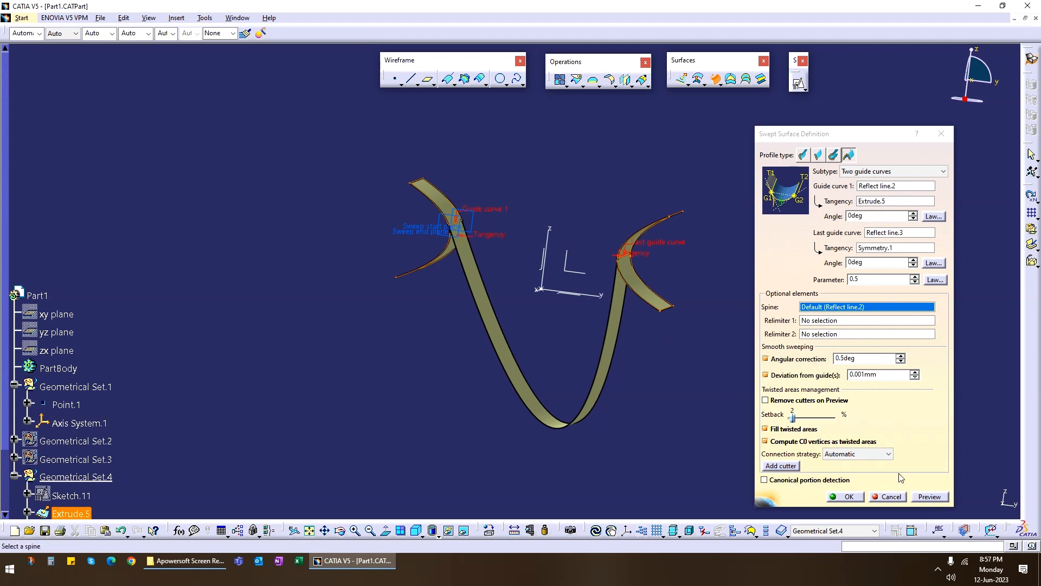
{"action": "left_click", "coordinate": [898, 503]}
Restore the reflect line on the original extruded surface to its initial angle.
{"action": "middle_click_drag", "start_coordinate": [488, 320], "coordinate": [455, 290]}
{"action": "double_click", "coordinate": [438, 233]}
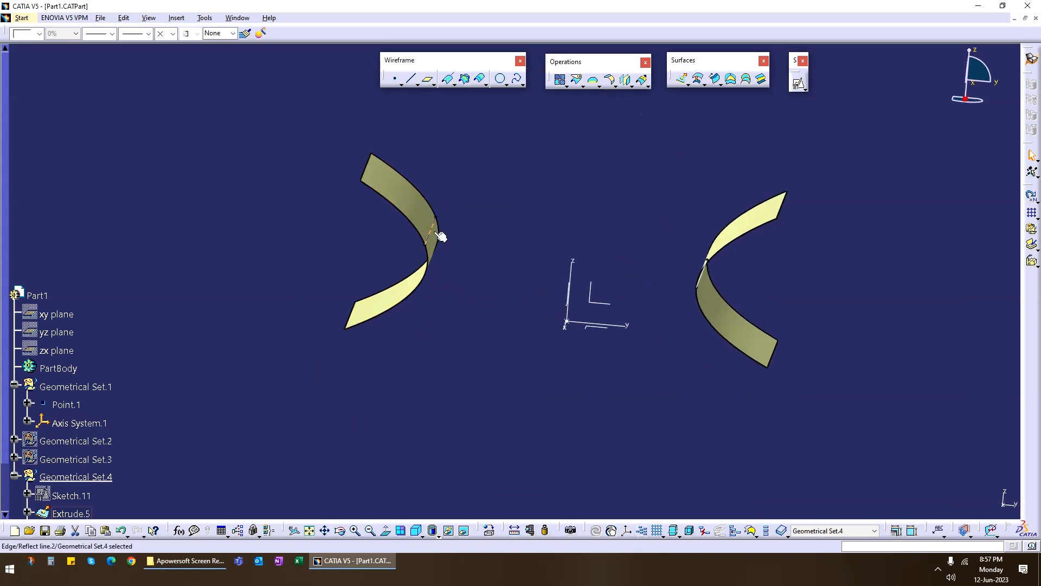
{"action": "key", "text": "Escape"}
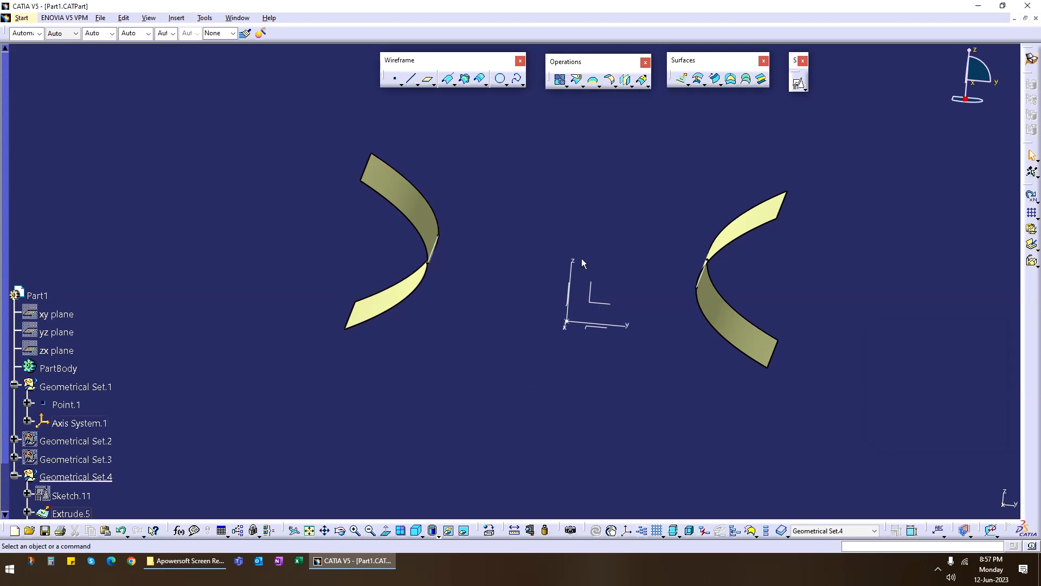
{"action": "middle_click_drag", "start_coordinate": [564, 358], "coordinate": [538, 349]}
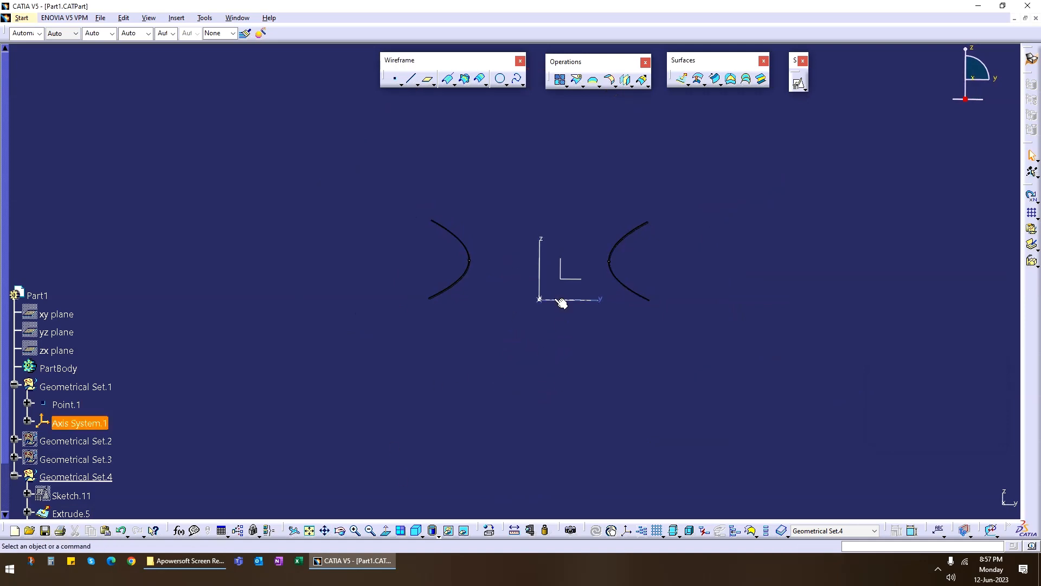
Switch to Snip & Sketch, capture the two surface profiles, and draw the Z direction and the vertical tangent at each profile in green.
{"action": "left_click", "coordinate": [36, 562]}
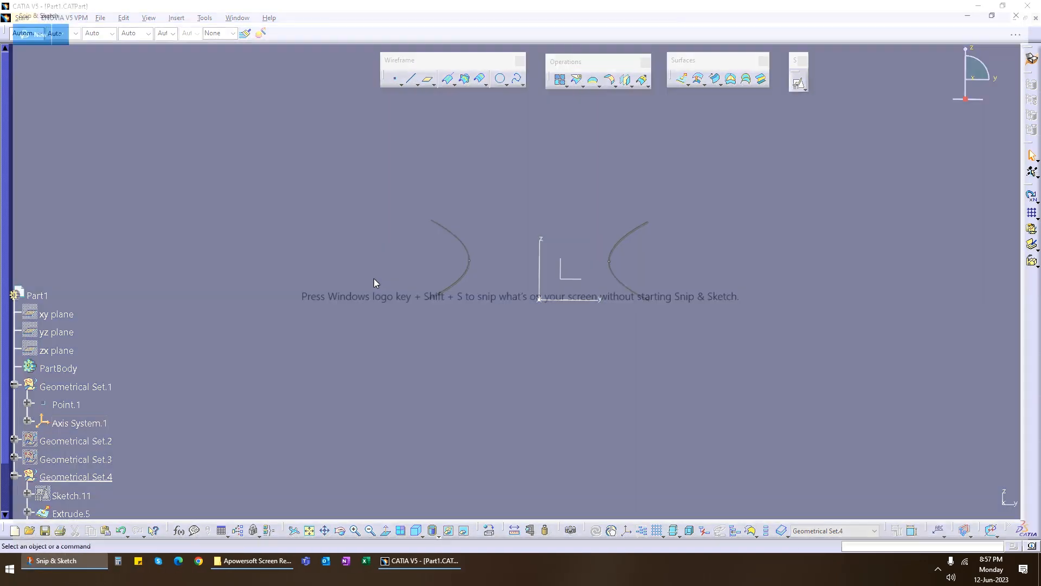
{"action": "left_click", "coordinate": [22, 28]}
{"action": "left_click_drag", "start_coordinate": [304, 123], "coordinate": [797, 407]}
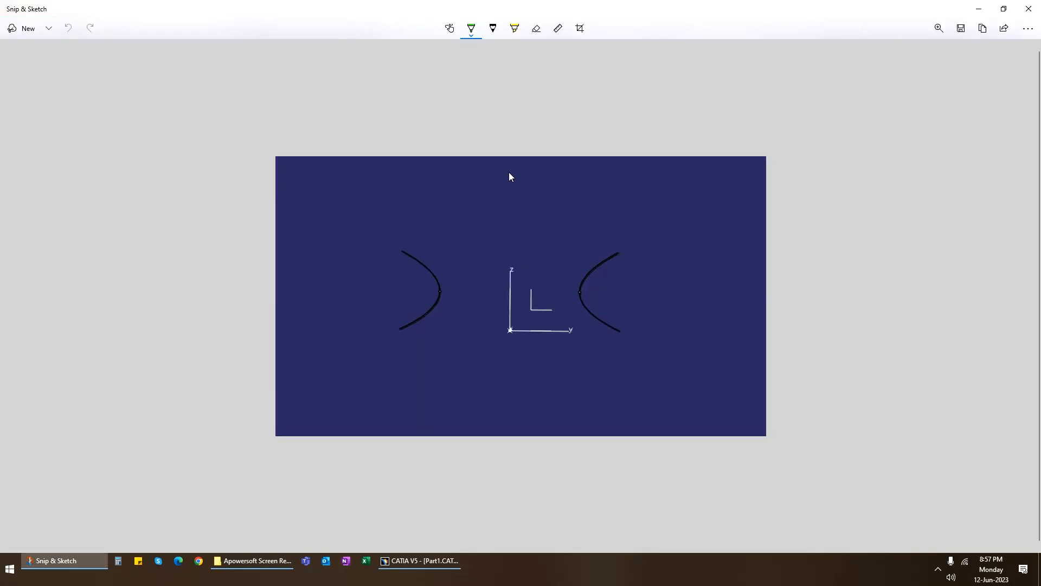
{"action": "left_click_drag", "start_coordinate": [510, 262], "coordinate": [511, 310]}
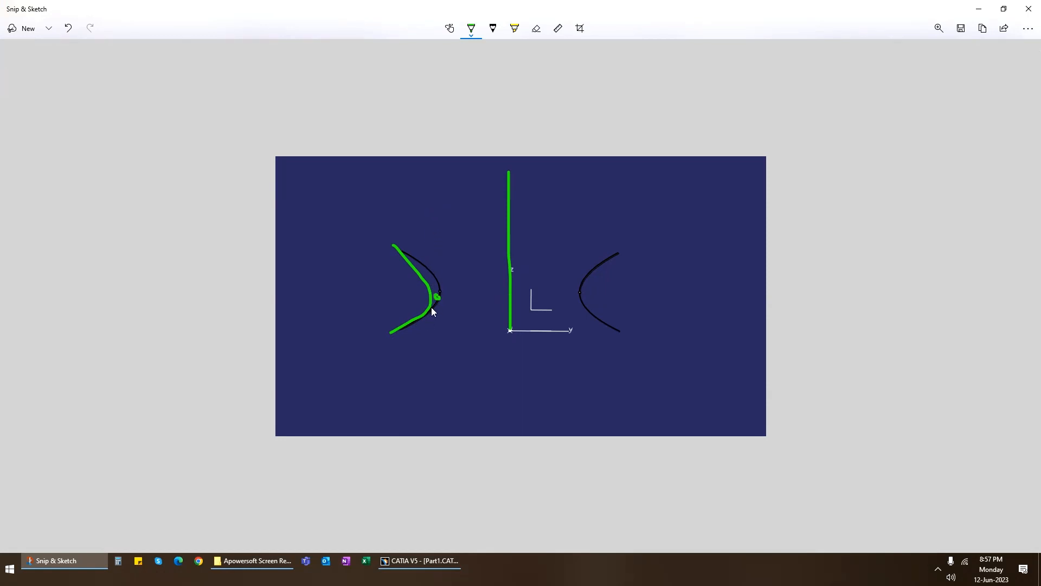
{"action": "left_click_drag", "start_coordinate": [430, 195], "coordinate": [428, 279]}
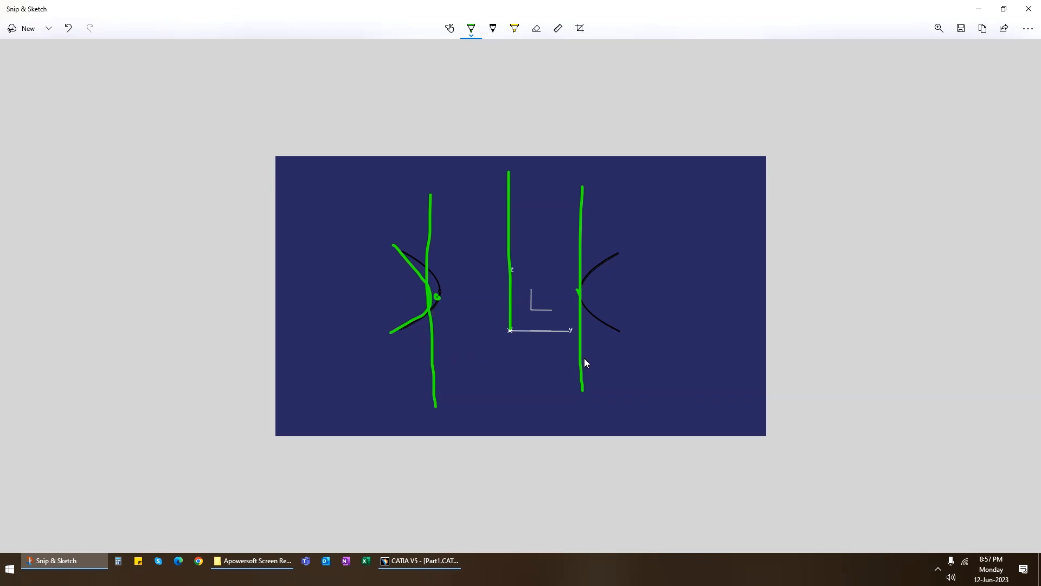
{"action": "left_click", "coordinate": [1029, 9]}
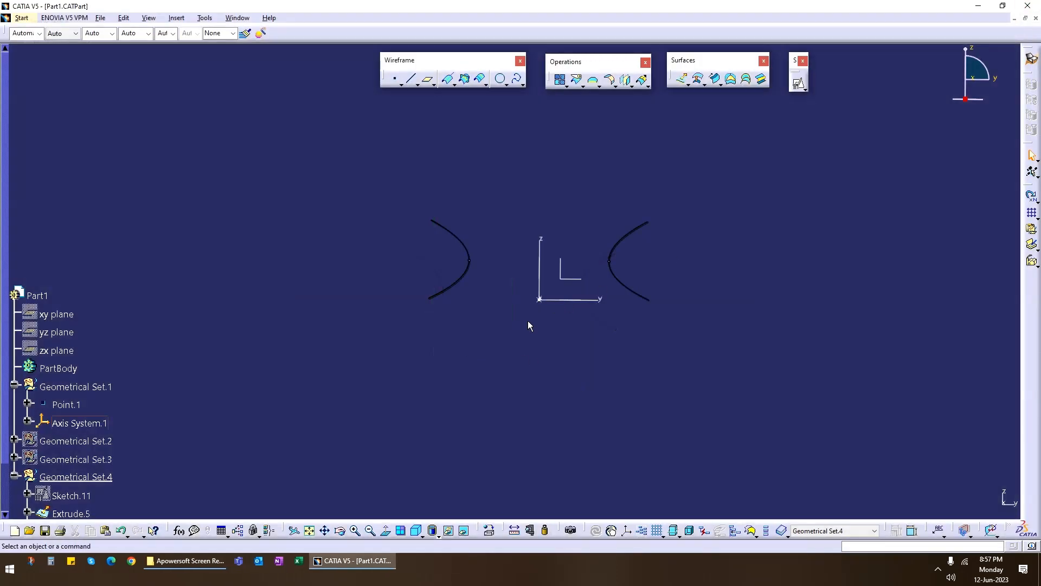
Set the angle of the reflect lines on both the extruded surface and its mirrored copy to 10 degrees.
{"action": "middle_click_drag", "start_coordinate": [470, 323], "coordinate": [459, 263]}
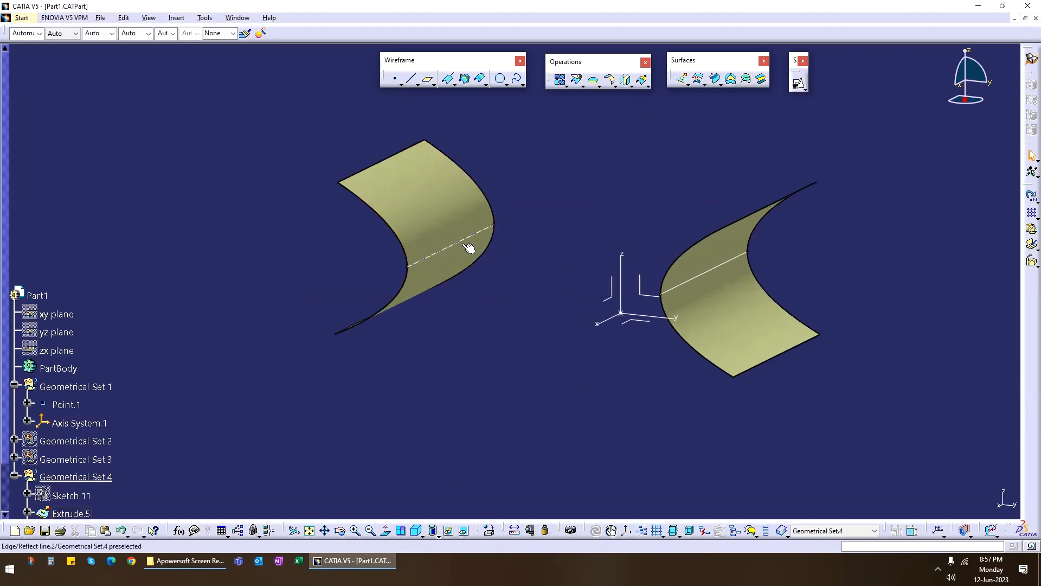
{"action": "double_click", "coordinate": [464, 244]}
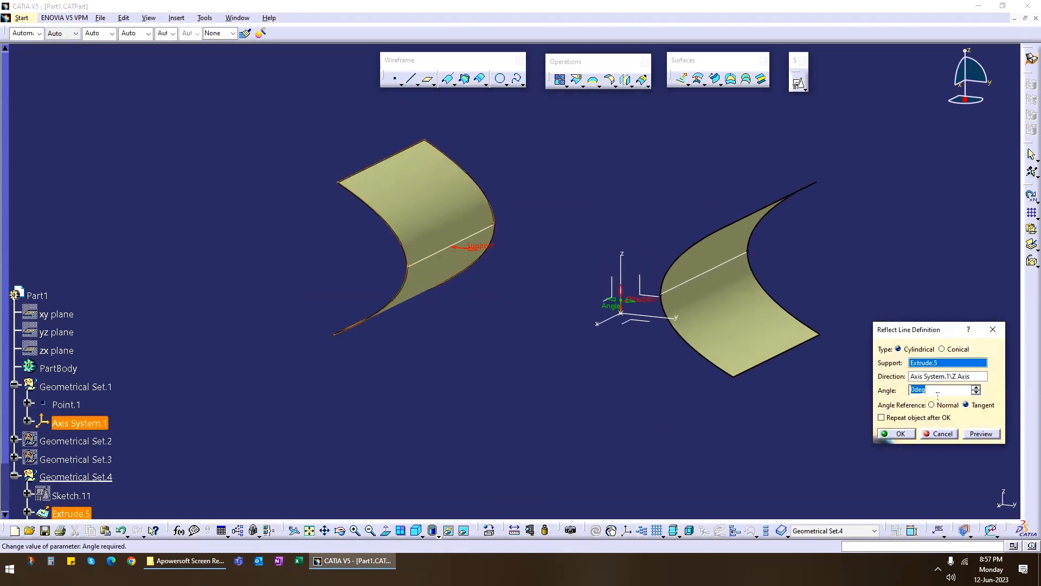
{"action": "type", "text": "10"}
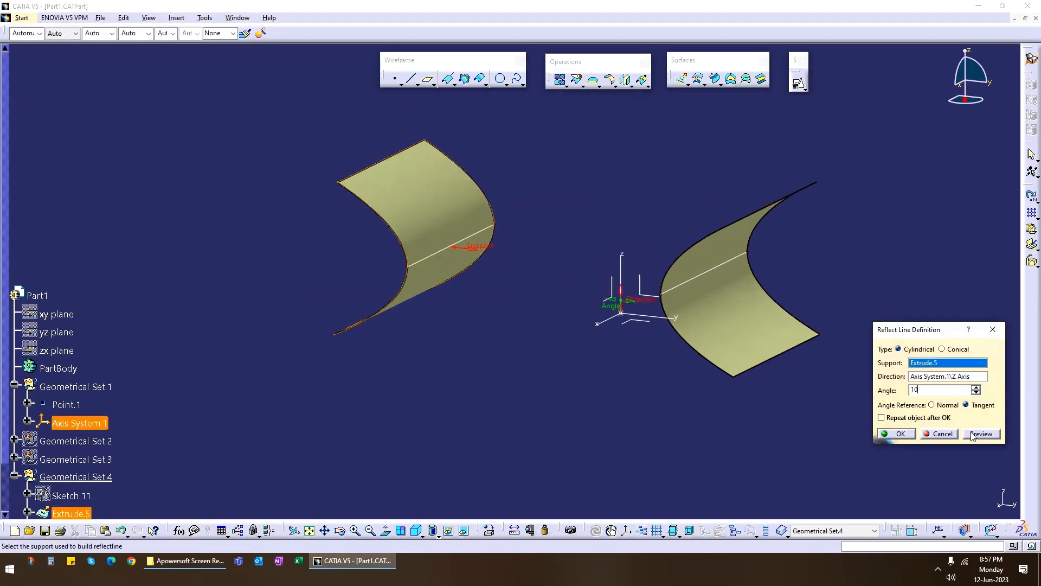
{"action": "left_click", "coordinate": [905, 434]}
{"action": "middle_click_drag", "start_coordinate": [580, 356], "coordinate": [719, 268]}
{"action": "double_click", "coordinate": [704, 267]}
{"action": "left_click_drag", "start_coordinate": [935, 390], "coordinate": [869, 392]}
{"action": "type", "text": "10"}
{"action": "left_click", "coordinate": [901, 434]}
Create a two-guide conic sweep between the two reflect lines, using each line's support surface as tangency and a parameter of 0.5.
{"action": "middle_click_drag", "start_coordinate": [685, 350], "coordinate": [619, 161]}
{"action": "left_click", "coordinate": [714, 79]}
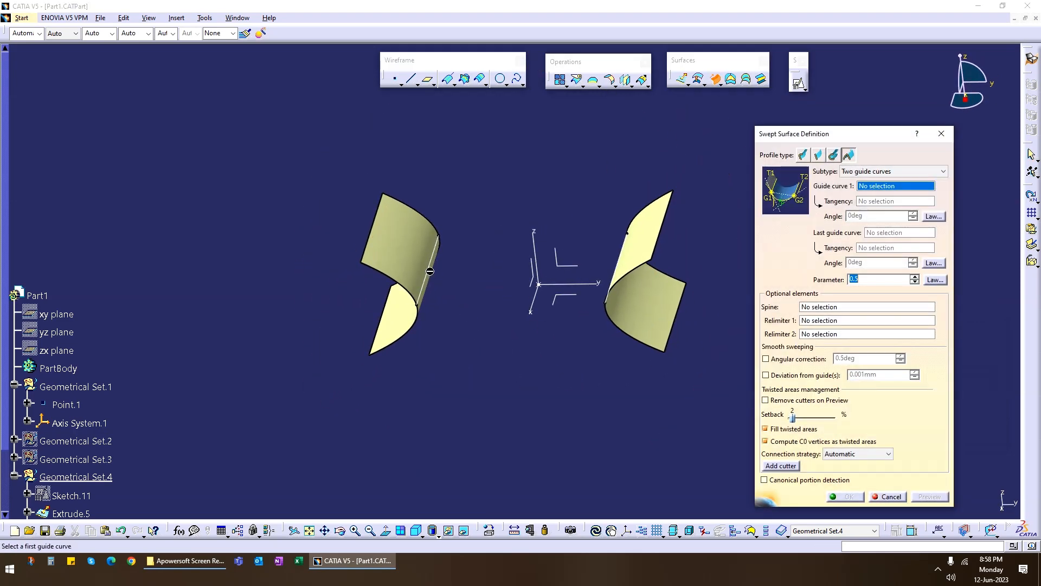
{"action": "left_click", "coordinate": [431, 269]}
{"action": "left_click", "coordinate": [404, 251]}
{"action": "middle_click_drag", "start_coordinate": [404, 251], "coordinate": [565, 298]}
{"action": "left_click", "coordinate": [566, 299]}
{"action": "left_click", "coordinate": [566, 299]}
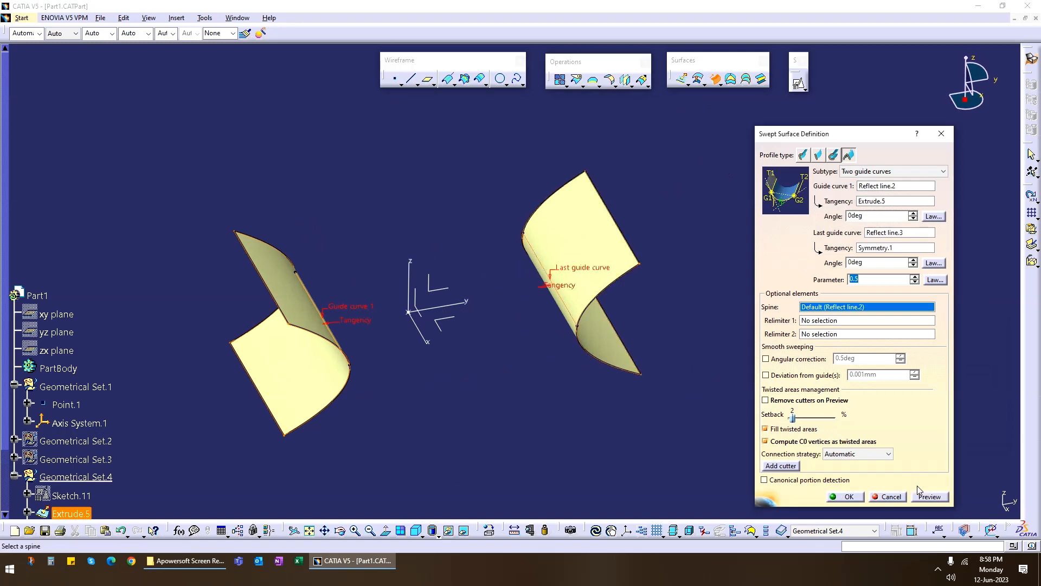
{"action": "left_click", "coordinate": [929, 496]}
{"action": "middle_click_drag", "start_coordinate": [454, 373], "coordinate": [506, 317]}
{"action": "left_click", "coordinate": [852, 499]}
Set the reflect line angle to 20 degrees on the original extruded surface and 30 degrees on the mirrored surface.
{"action": "double_click", "coordinate": [474, 230]}
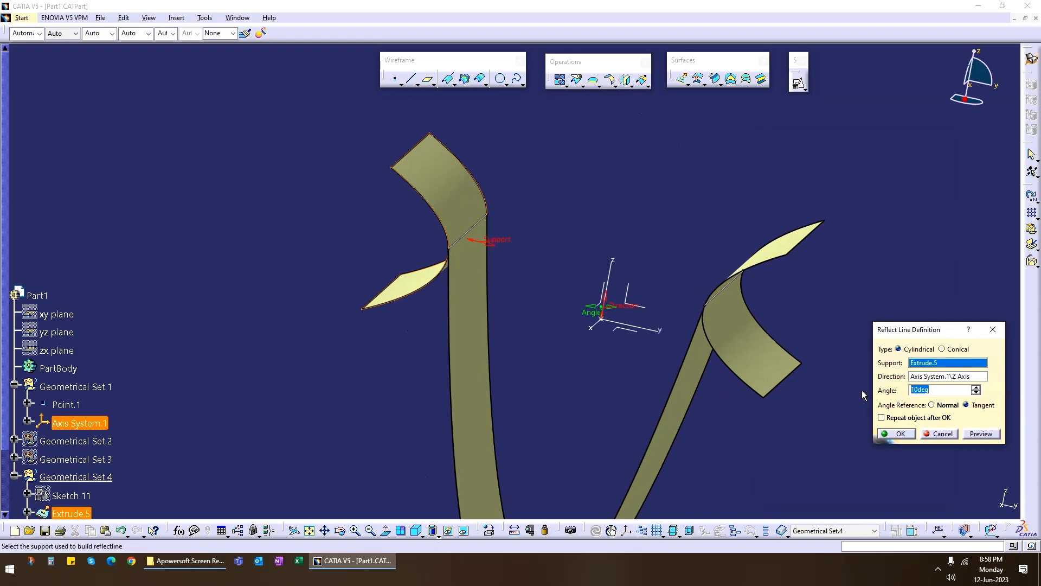
{"action": "type", "text": "20"}
{"action": "key", "text": "Return"}
{"action": "middle_click_drag", "start_coordinate": [718, 399], "coordinate": [678, 280]}
{"action": "double_click", "coordinate": [678, 262]}
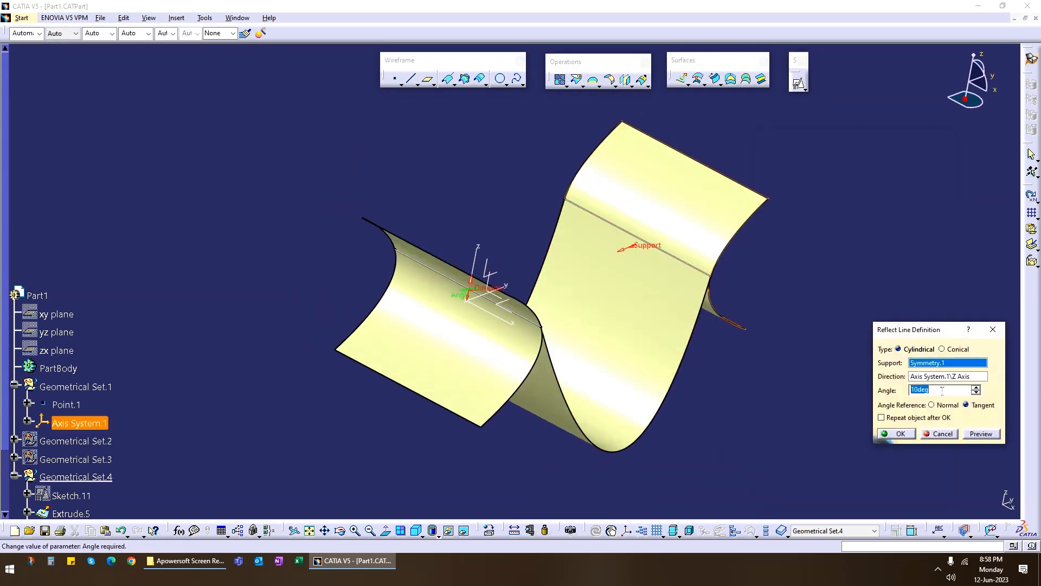
{"action": "type", "text": "30"}
{"action": "key", "text": "Return"}
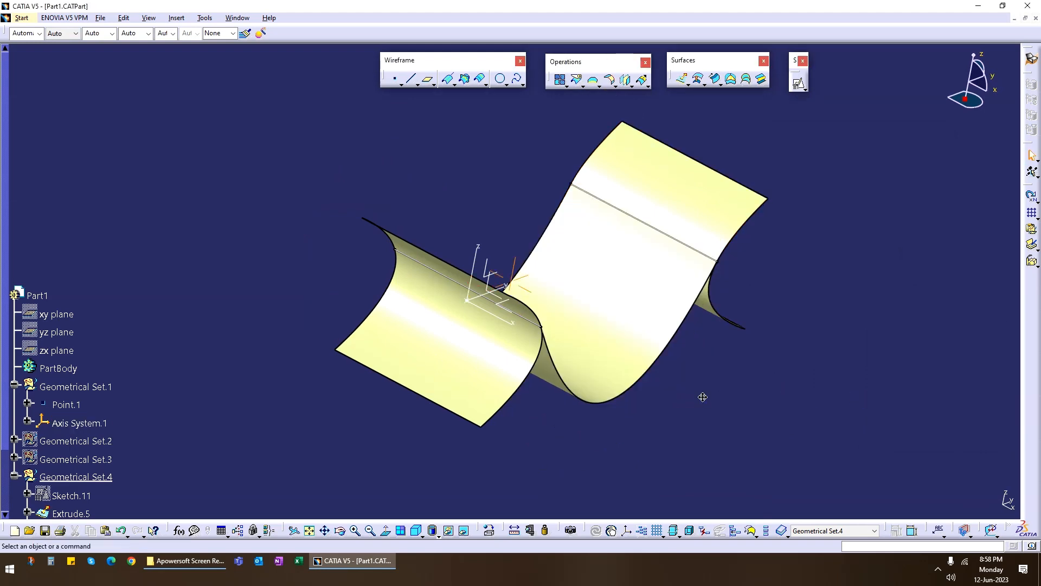
Try 30-degree tangency angles at both guide curves of the conic sweep and preview the surface.
{"action": "middle_click_drag", "start_coordinate": [703, 397], "coordinate": [526, 433]}
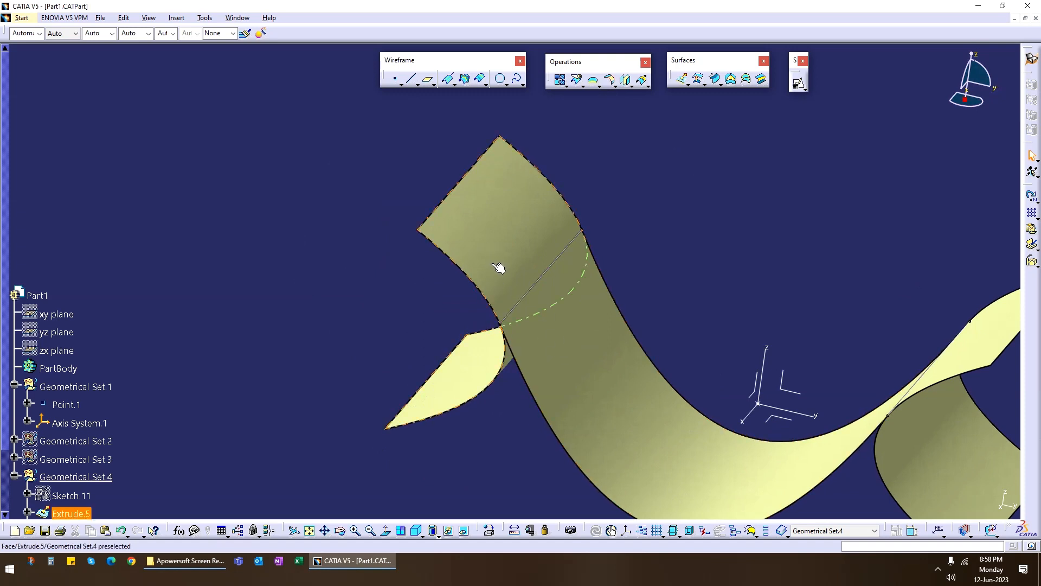
{"action": "middle_click_drag", "start_coordinate": [522, 249], "coordinate": [511, 302]}
{"action": "middle_click_drag", "start_coordinate": [856, 339], "coordinate": [549, 382]}
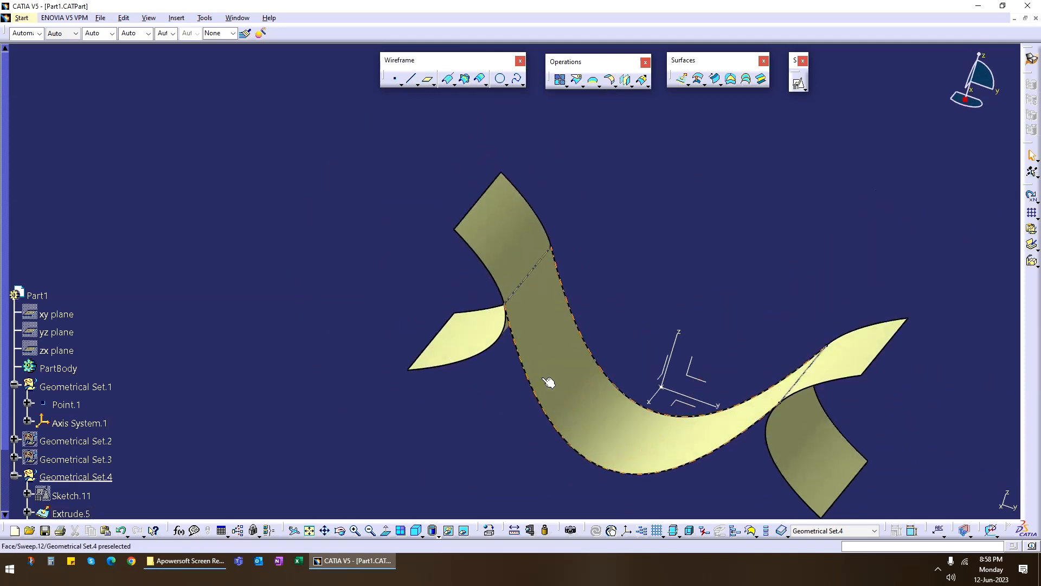
{"action": "mouse_move", "coordinate": [536, 282]}
{"action": "middle_mouse_down"}
{"action": "mouse_move", "coordinate": [535, 312]}
{"action": "mouse_move", "coordinate": [536, 280]}
{"action": "middle_mouse_up"}
{"action": "middle_click_drag", "start_coordinate": [565, 395], "coordinate": [616, 346]}
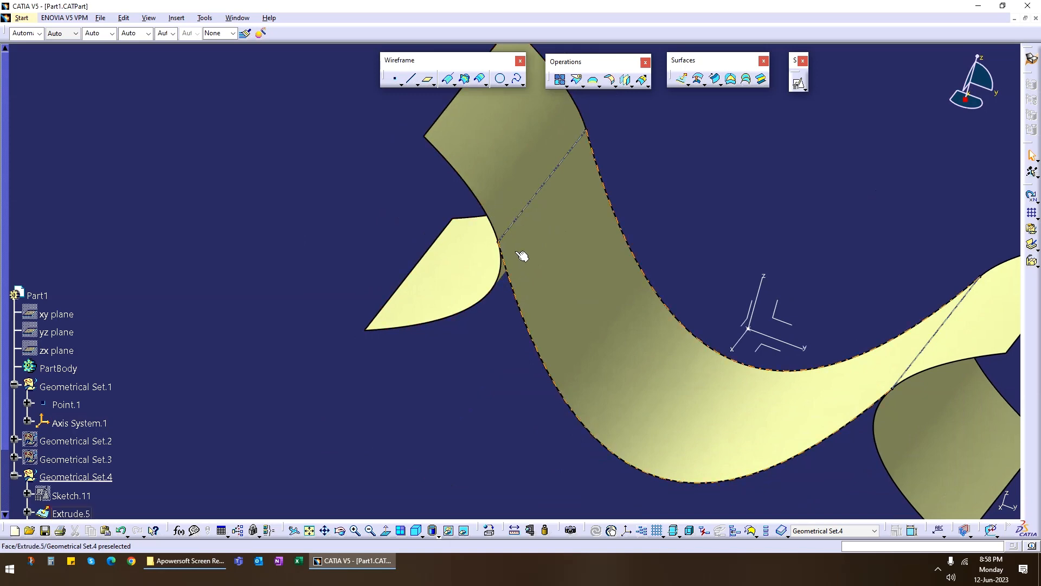
{"action": "double_click", "coordinate": [644, 367]}
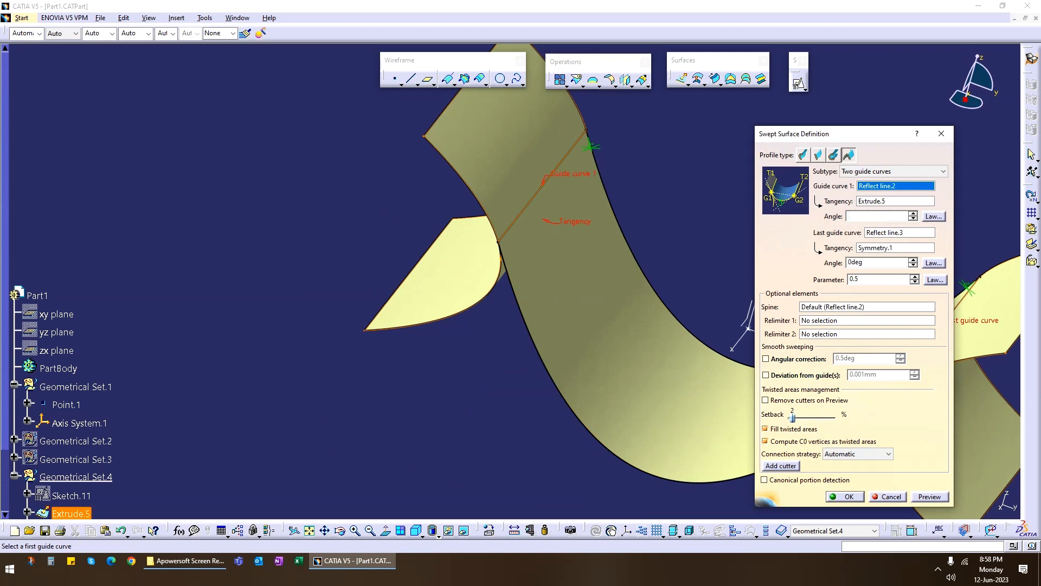
{"action": "left_click", "coordinate": [873, 265]}
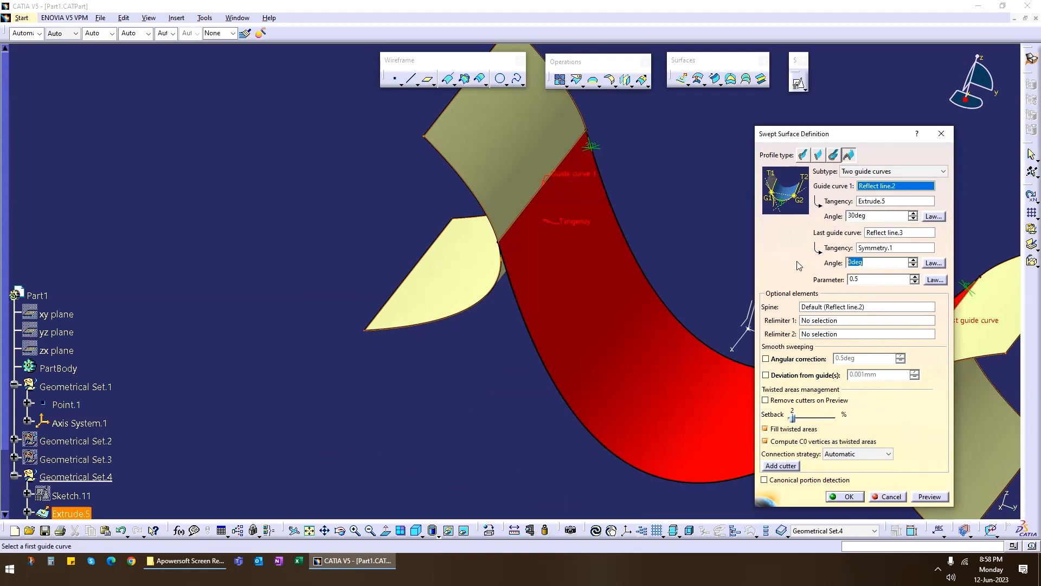
{"action": "left_click", "coordinate": [927, 496]}
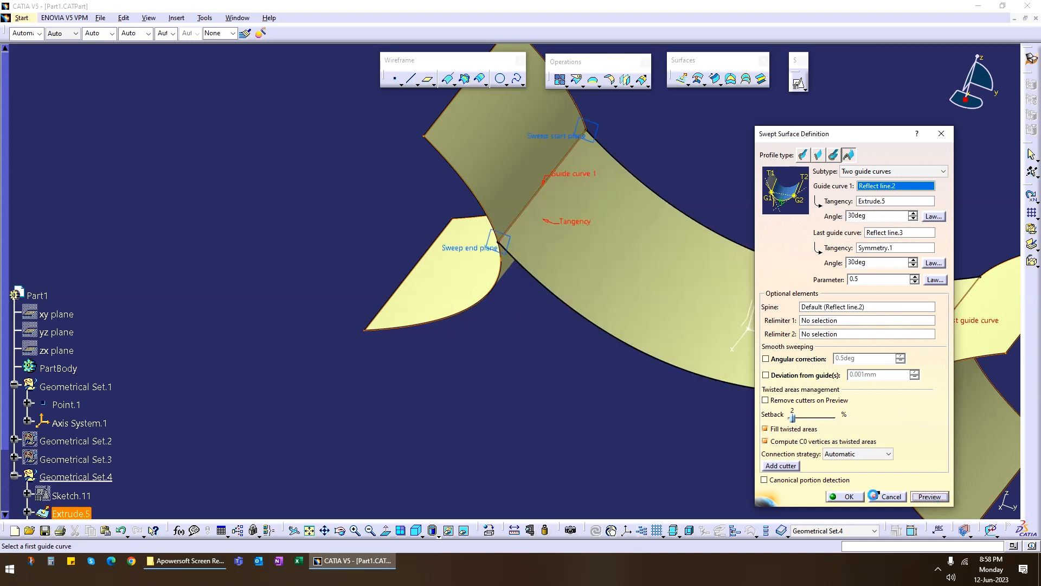
{"action": "middle_click_drag", "start_coordinate": [681, 376], "coordinate": [507, 346]}
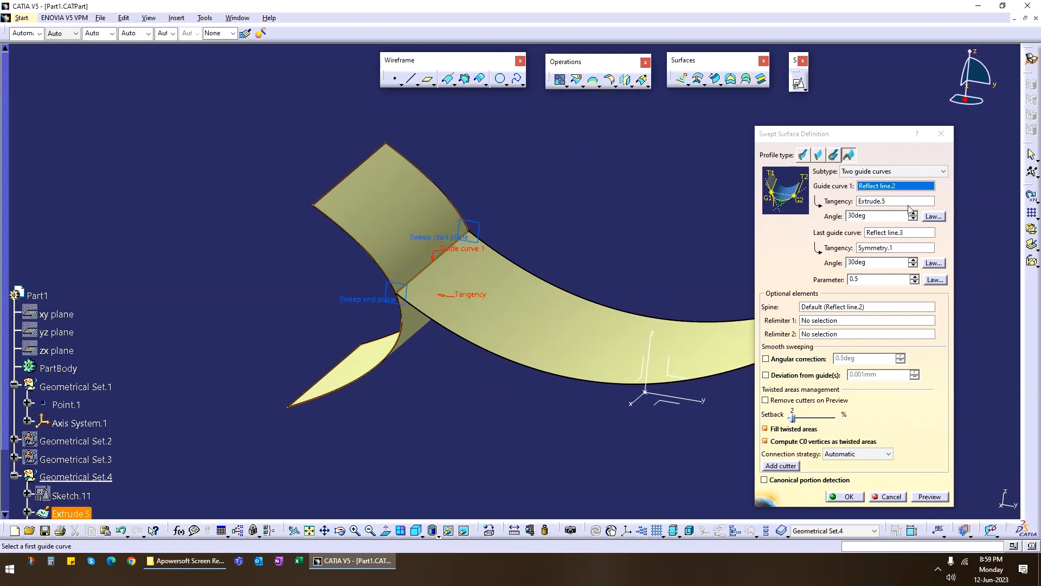
Try the three guide curves subtype in the conic sweep's definition and cancel the edits.
{"action": "left_click", "coordinate": [907, 174]}
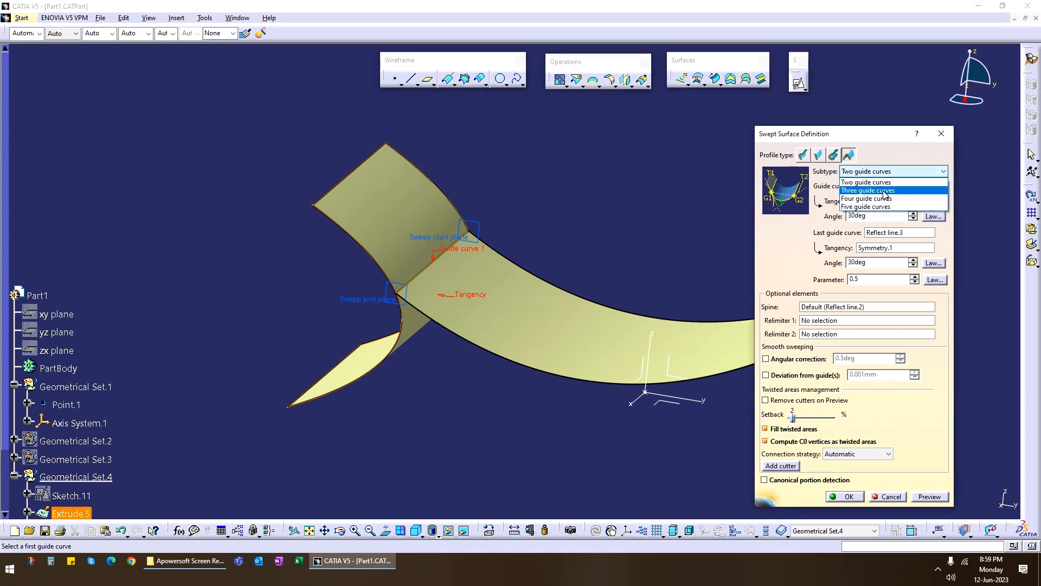
{"action": "left_click", "coordinate": [901, 191]}
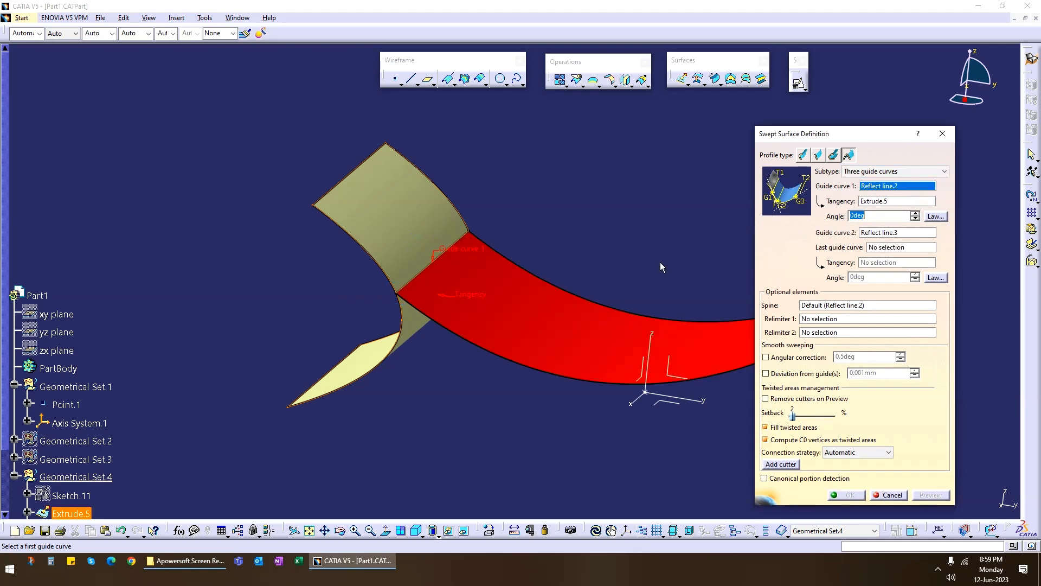
{"action": "middle_click_drag", "start_coordinate": [661, 262], "coordinate": [572, 271]}
{"action": "left_click", "coordinate": [888, 495]}
{"action": "double_click", "coordinate": [495, 392]}
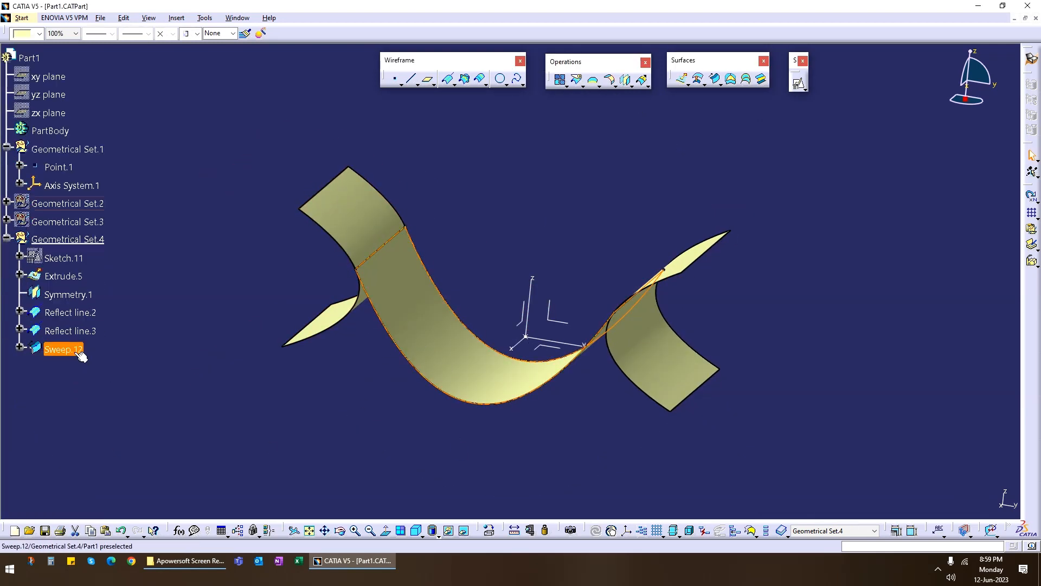
{"action": "left_click", "coordinate": [444, 252]}
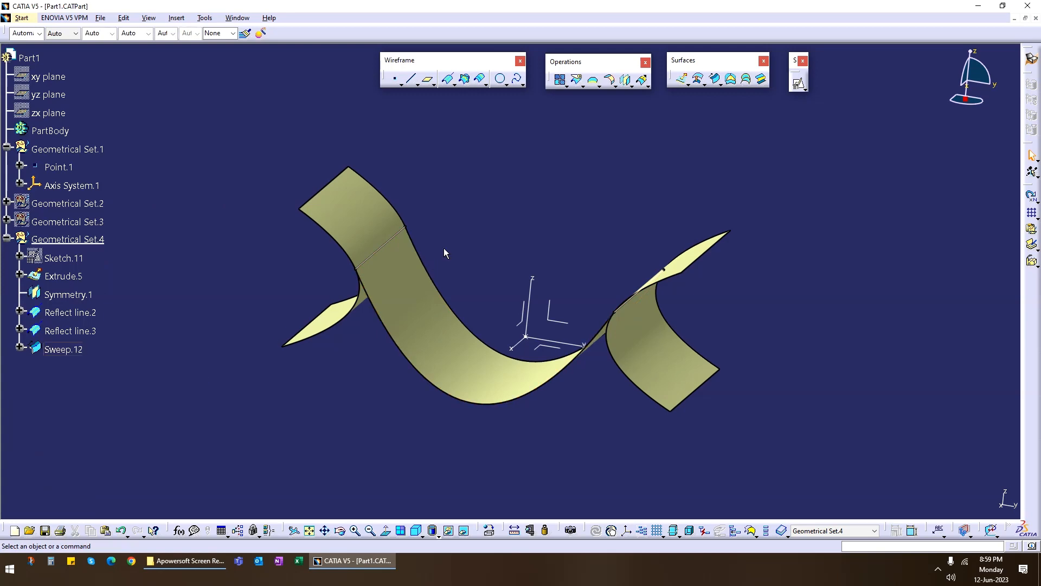
{"action": "left_click", "coordinate": [715, 79]}
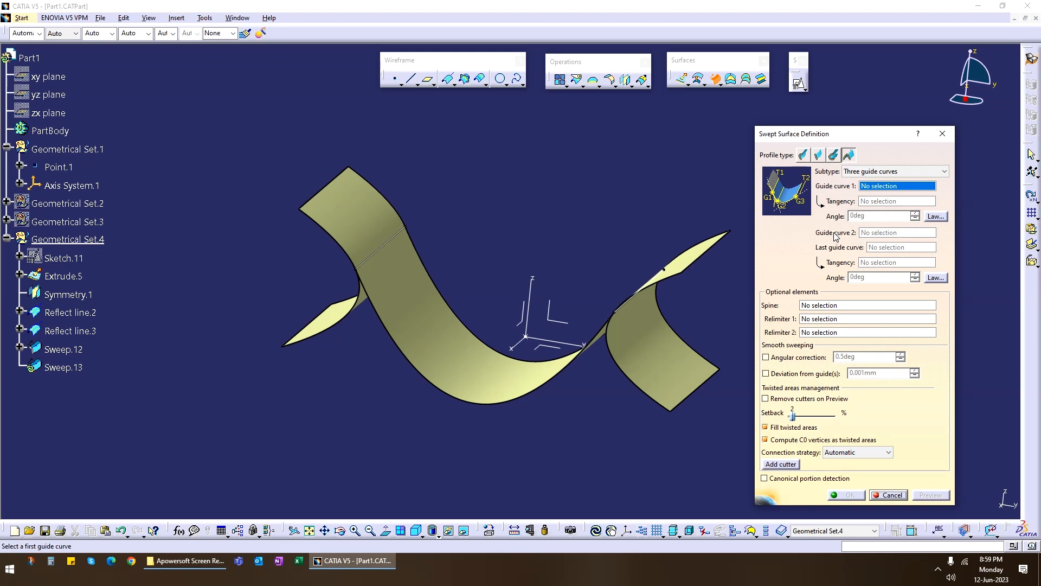
{"action": "mouse_move", "coordinate": [461, 393]}
{"action": "middle_mouse_down"}
{"action": "mouse_move", "coordinate": [430, 372]}
{"action": "mouse_move", "coordinate": [558, 354]}
{"action": "mouse_move", "coordinate": [539, 348]}
{"action": "mouse_move", "coordinate": [541, 404]}
{"action": "mouse_move", "coordinate": [446, 382]}
{"action": "middle_mouse_up"}
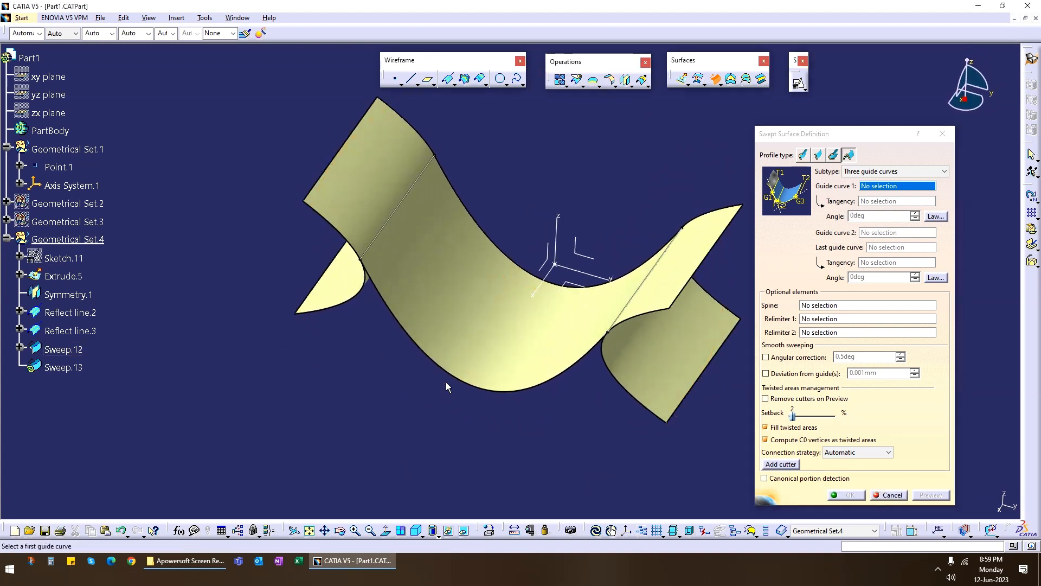
{"action": "left_click", "coordinate": [898, 495]}
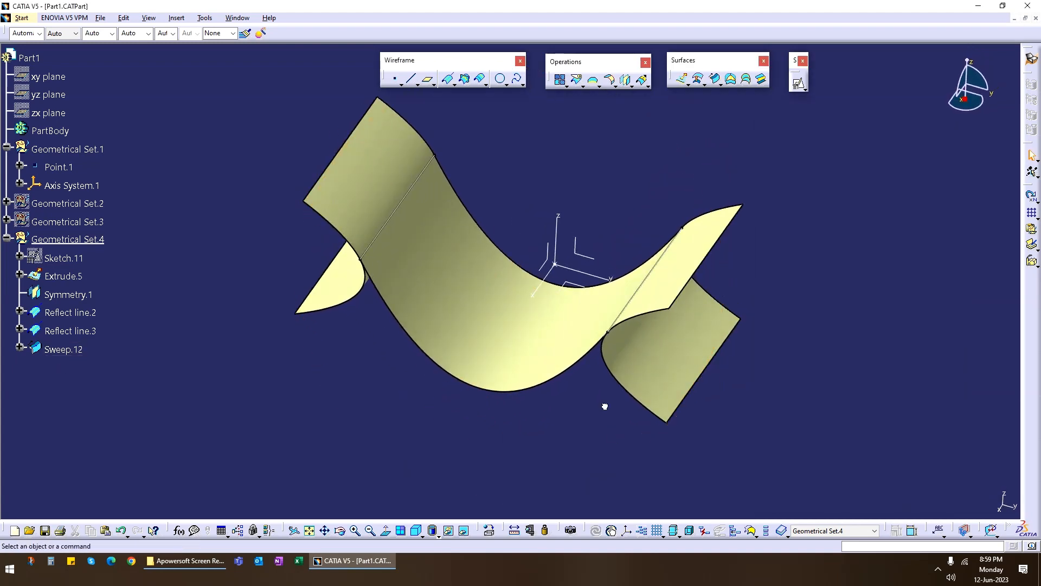
{"action": "left_click", "coordinate": [454, 85]}
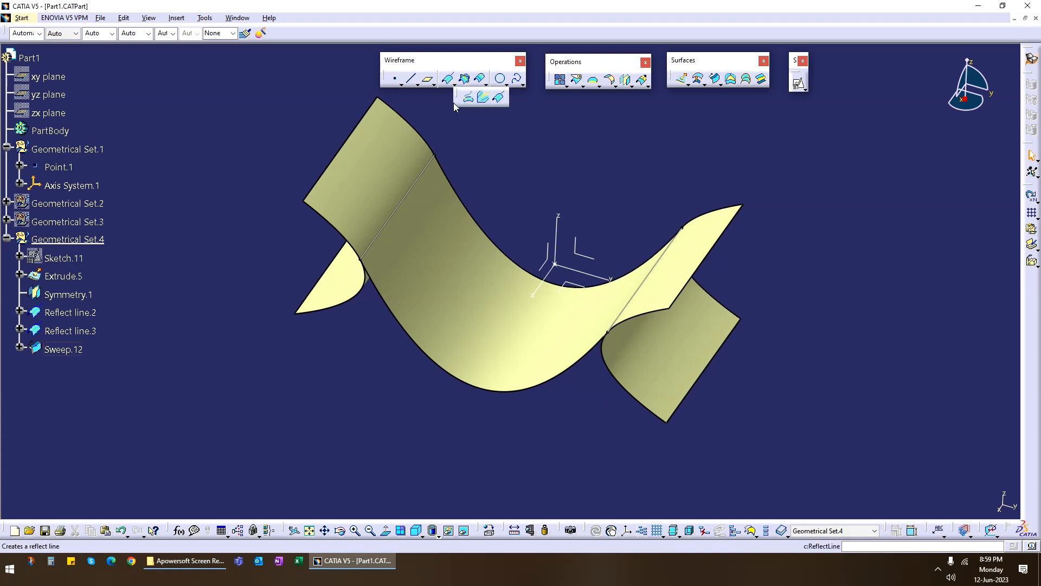
{"action": "left_click", "coordinate": [470, 99]}
{"action": "key", "text": "Escape"}
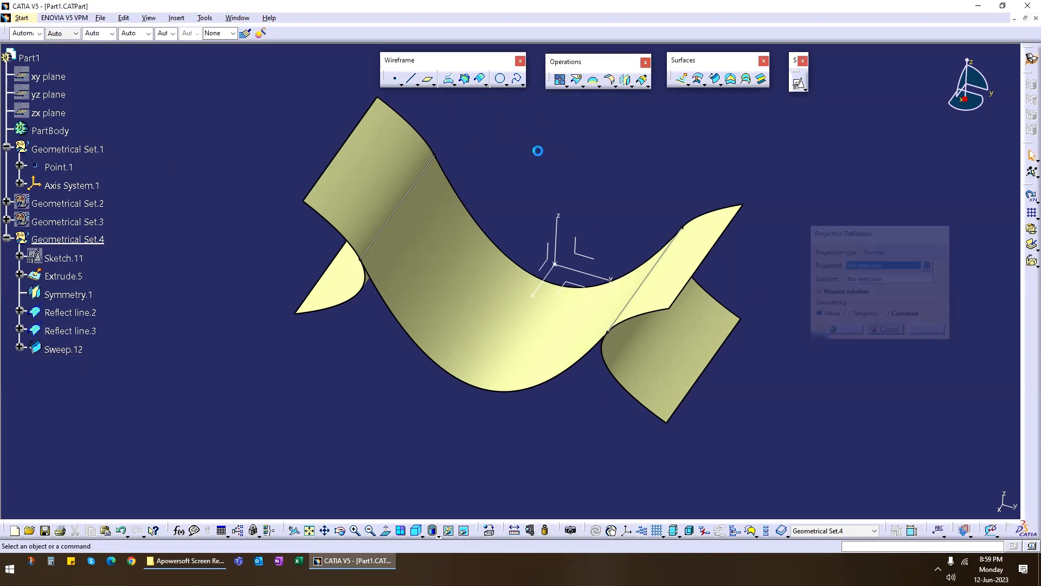
Create the intersection curve between the axis system's ZX plane and the conic sweep surface.
{"action": "left_click", "coordinate": [465, 80]}
{"action": "left_click", "coordinate": [552, 263]}
{"action": "left_click", "coordinate": [511, 356]}
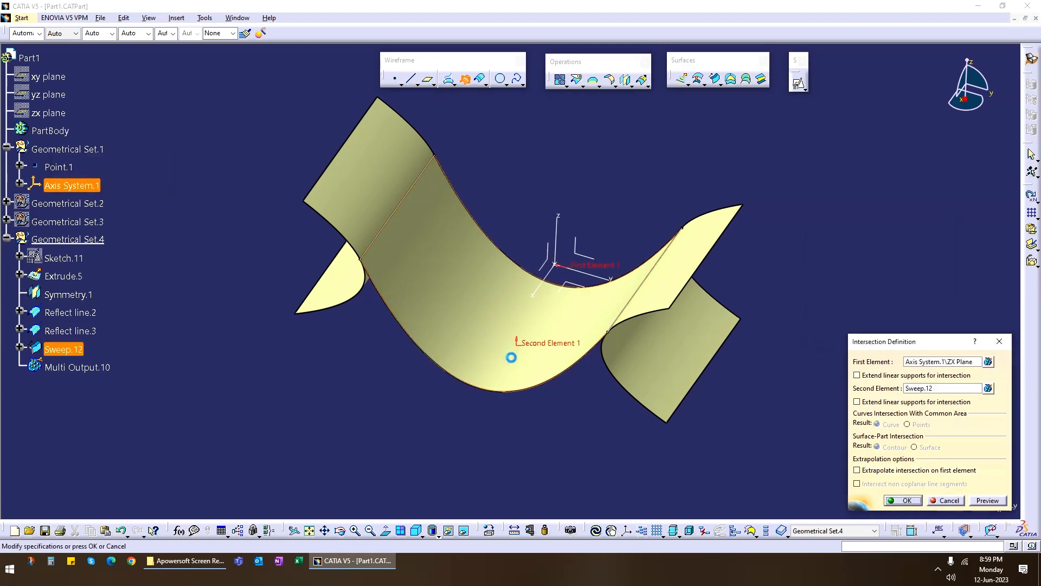
{"action": "middle_click_drag", "start_coordinate": [379, 399], "coordinate": [564, 302]}
{"action": "scroll", "coordinate": [564, 301], "scroll_direction": "up", "scroll_amount": 1}
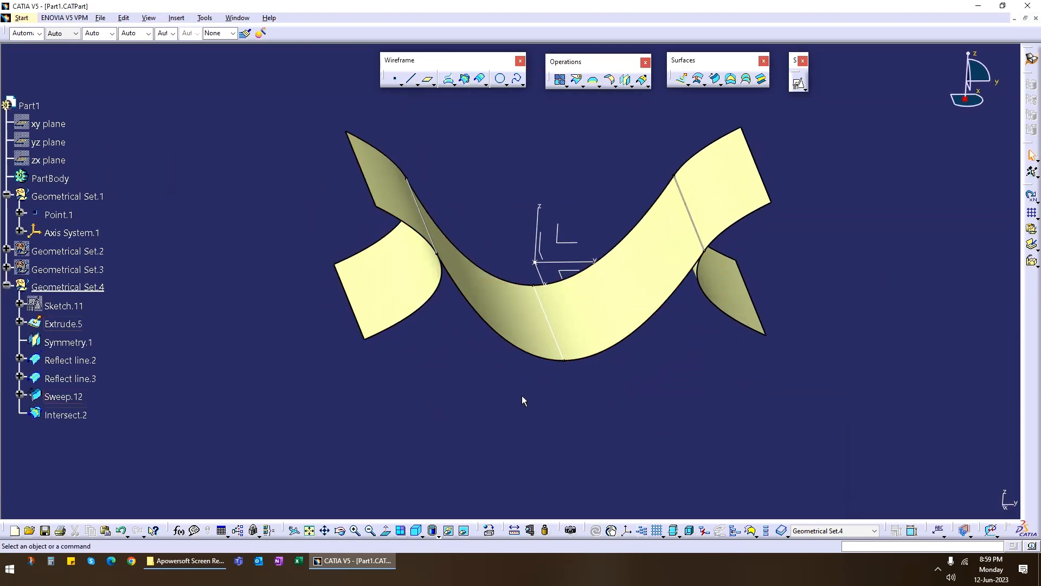
Create a curve parallel to the intersection line, supported on the conic sweep and offset freehand toward the mirrored surface.
{"action": "middle_click_drag", "start_coordinate": [523, 400], "coordinate": [515, 160]}
{"action": "left_click", "coordinate": [480, 79]}
{"action": "left_click", "coordinate": [537, 325]}
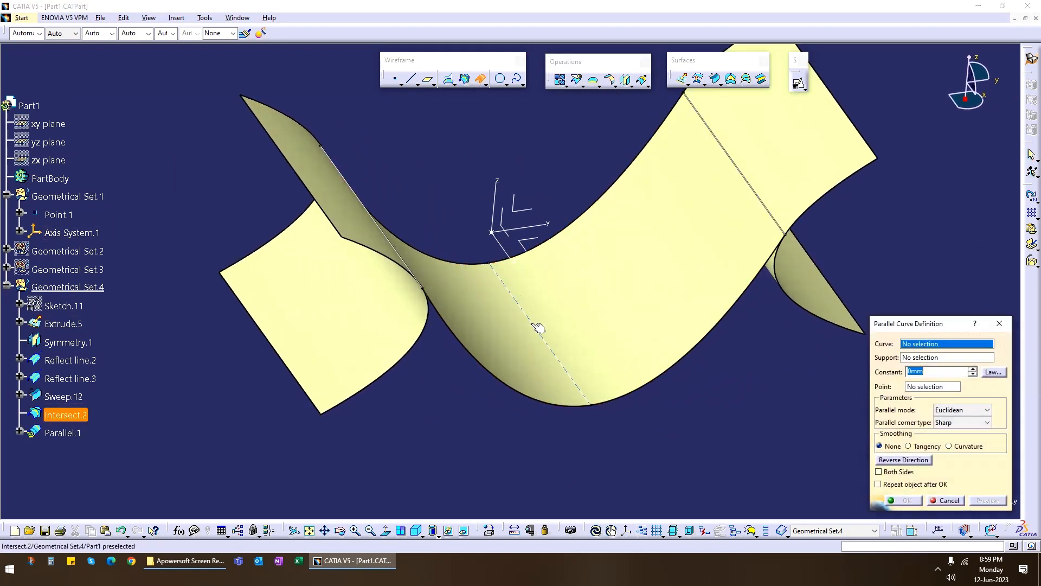
{"action": "left_click", "coordinate": [507, 356]}
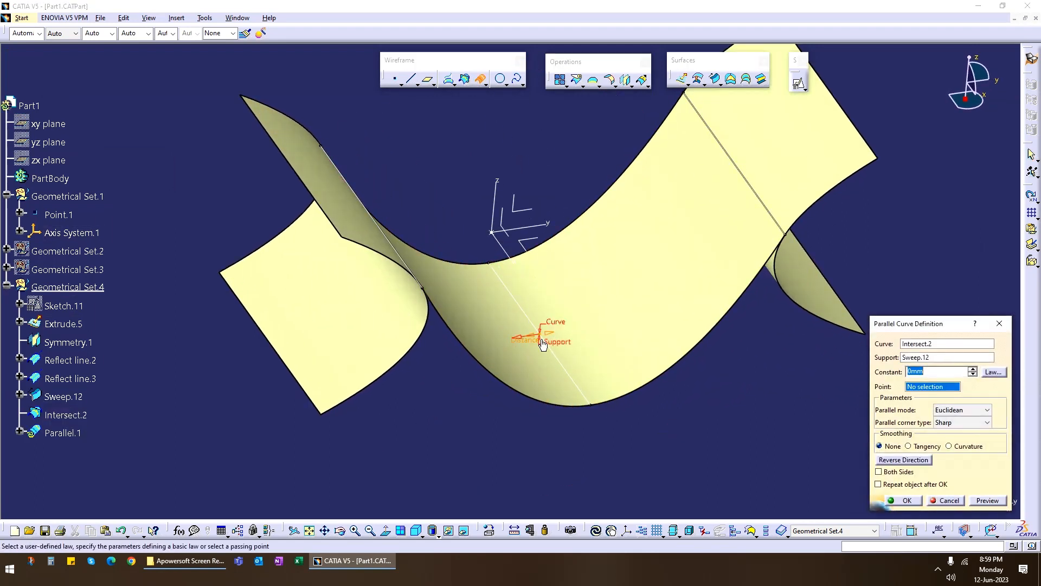
{"action": "left_click_drag", "start_coordinate": [554, 337], "coordinate": [639, 307]}
{"action": "left_click", "coordinate": [922, 502]}
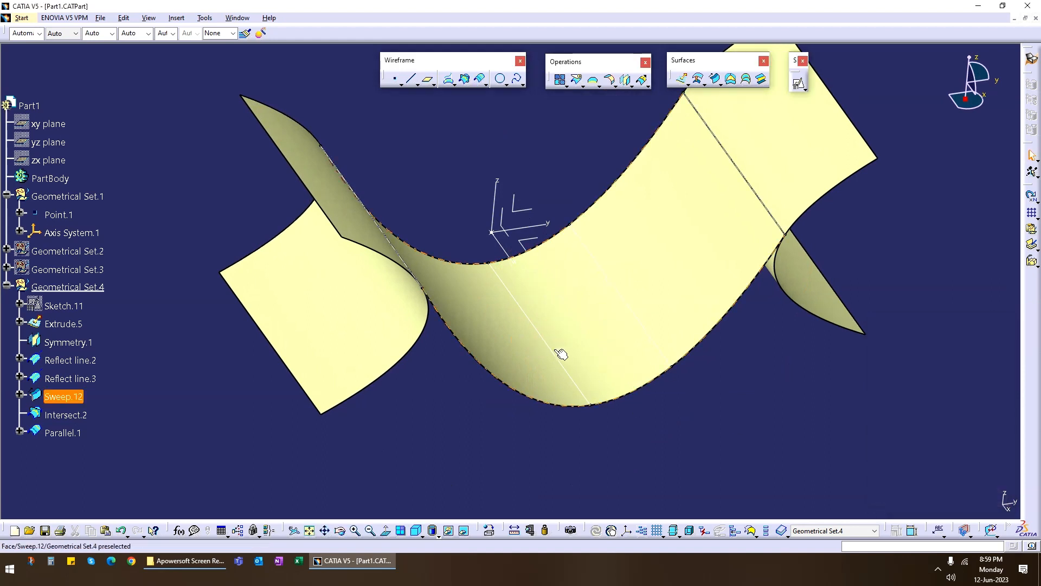
Hide the intersection curve and the conic sweep surface.
{"action": "right_click", "coordinate": [548, 343]}
{"action": "key", "text": "h"}
{"action": "right_click", "coordinate": [617, 356]}
{"action": "key", "text": "h"}
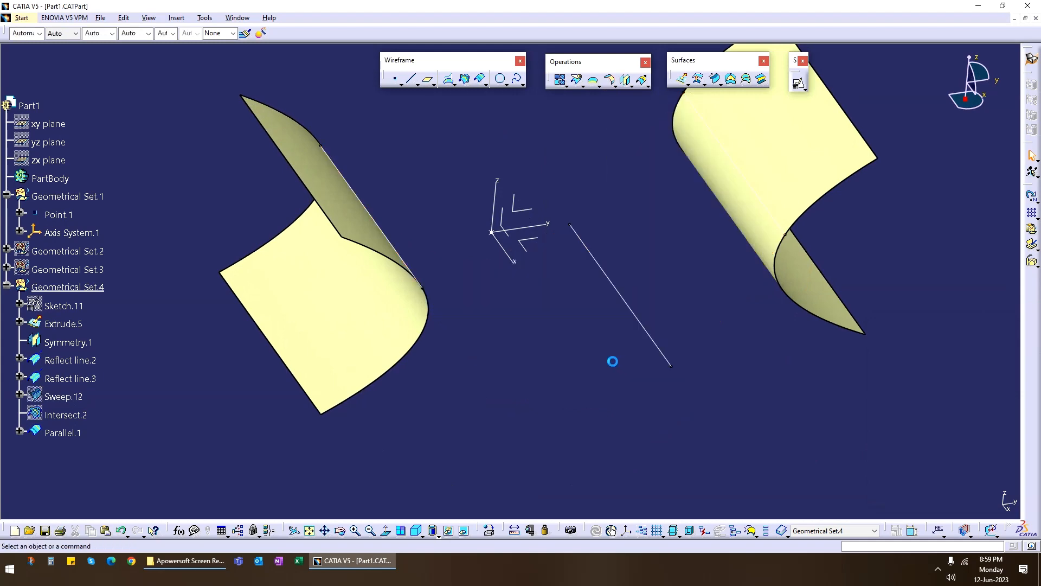
Start a three-guide conic sweep using the extrusion's reflect line tangent to the extruded surface, with the parallel curve as second guide.
{"action": "middle_click_drag", "start_coordinate": [612, 358], "coordinate": [588, 138]}
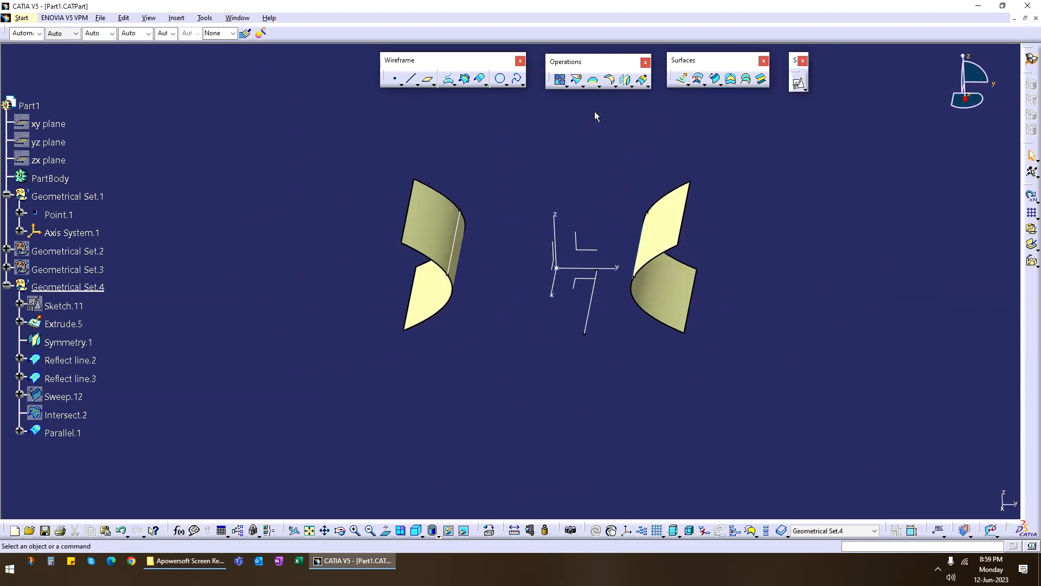
{"action": "left_click", "coordinate": [716, 79]}
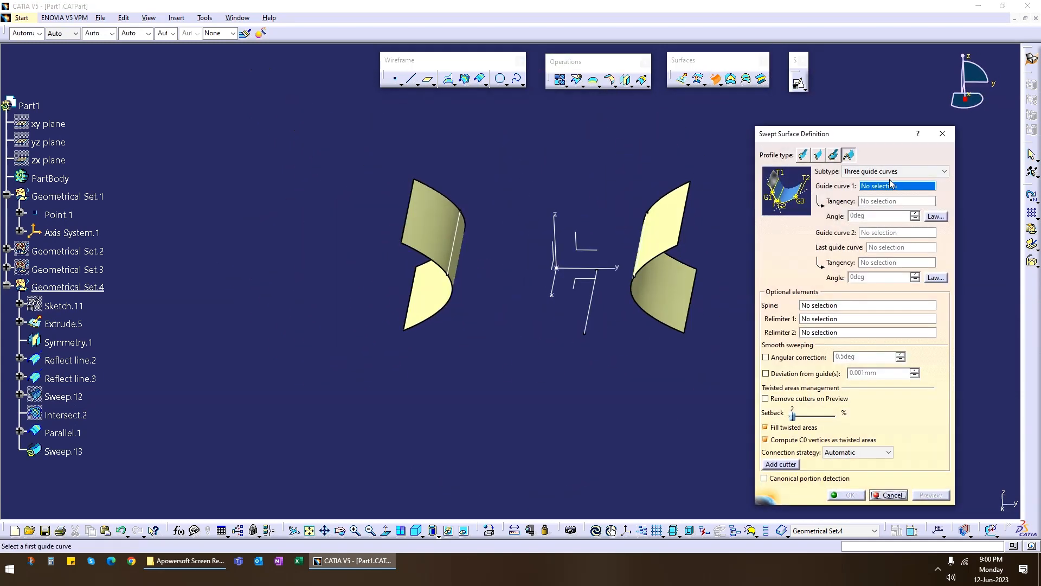
{"action": "middle_click_drag", "start_coordinate": [657, 375], "coordinate": [542, 356]}
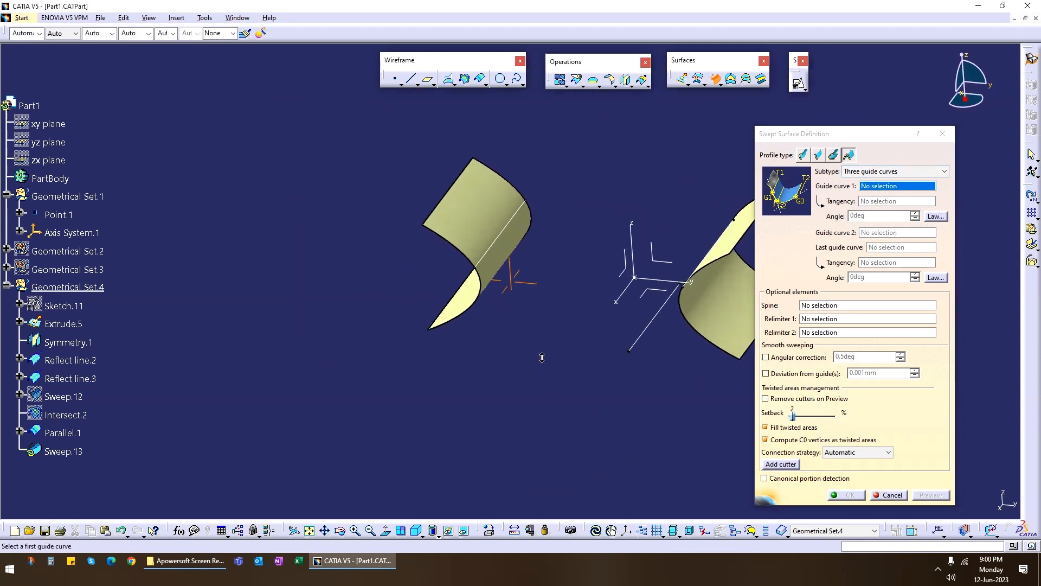
{"action": "left_click", "coordinate": [506, 227]}
{"action": "left_click", "coordinate": [481, 218]}
{"action": "middle_click_drag", "start_coordinate": [540, 265], "coordinate": [568, 335]}
{"action": "left_click", "coordinate": [496, 317]}
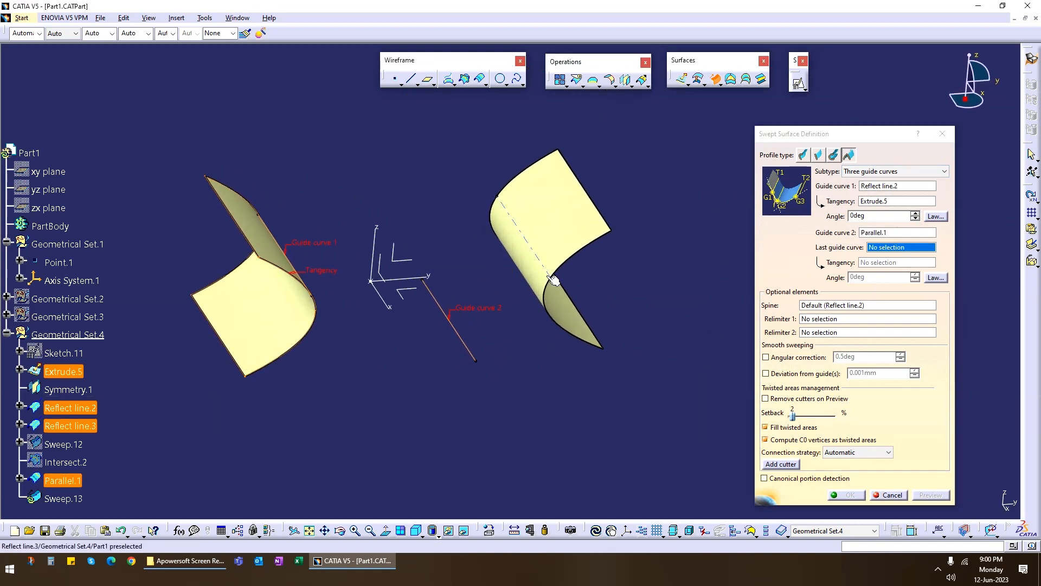
Try the mirrored surface's reflect line as last guide, tangent to that surface, preview the conic sweep and cancel it.
{"action": "left_click", "coordinate": [537, 259]}
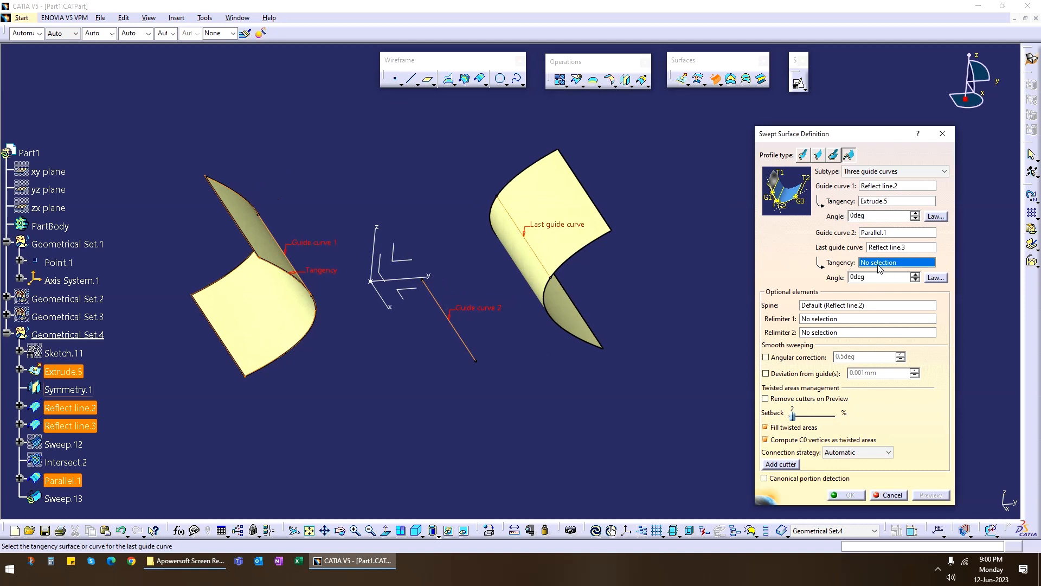
{"action": "middle_click_drag", "start_coordinate": [518, 351], "coordinate": [517, 357]}
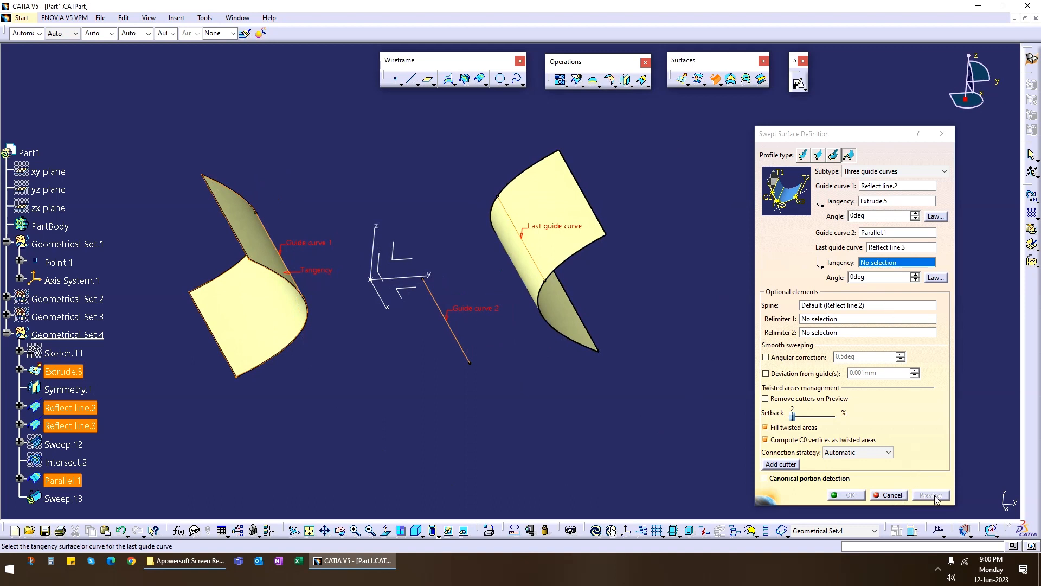
{"action": "left_click", "coordinate": [884, 264]}
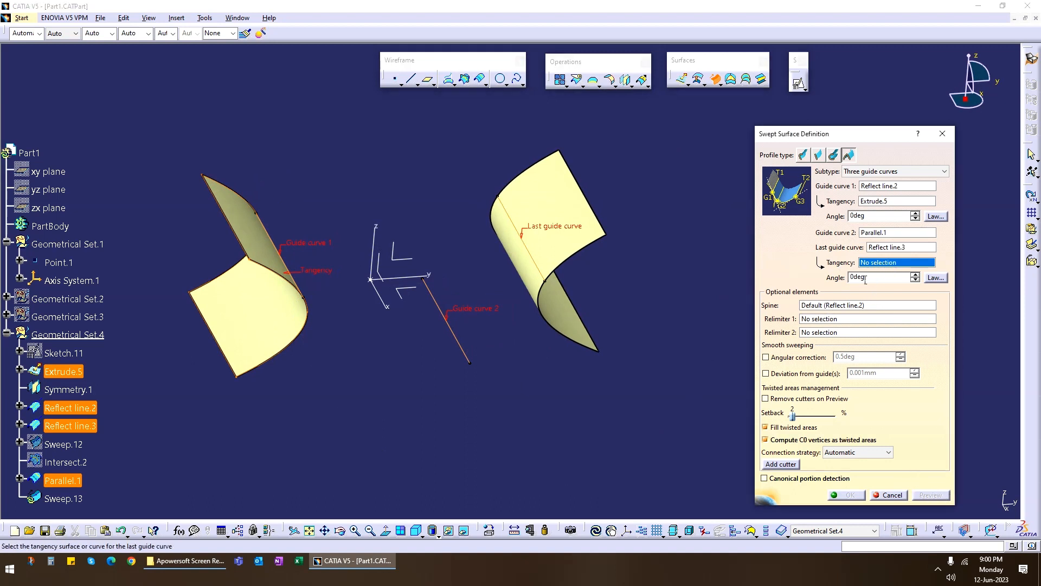
{"action": "left_click", "coordinate": [547, 201]}
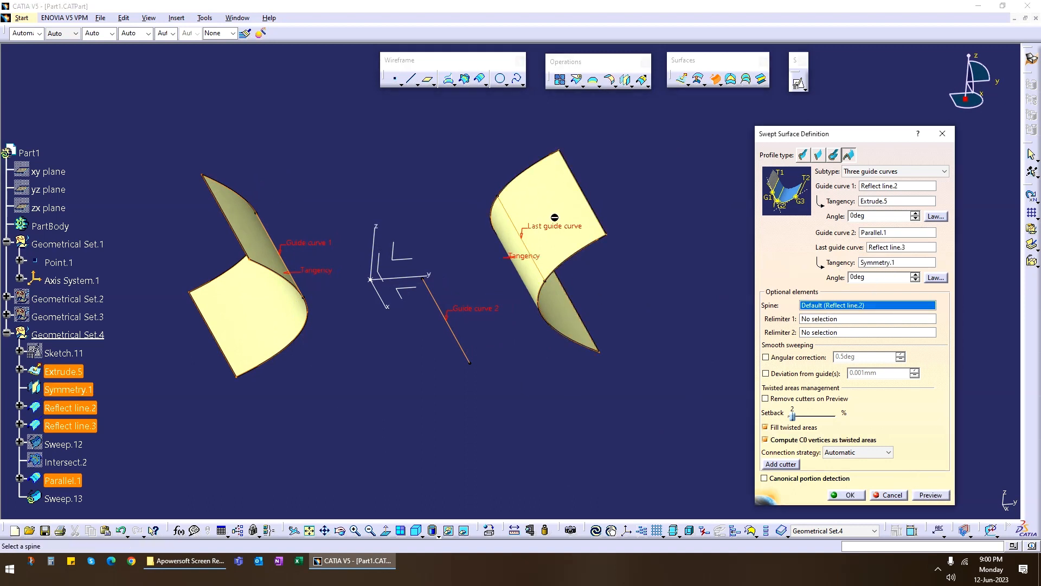
{"action": "left_click", "coordinate": [930, 496]}
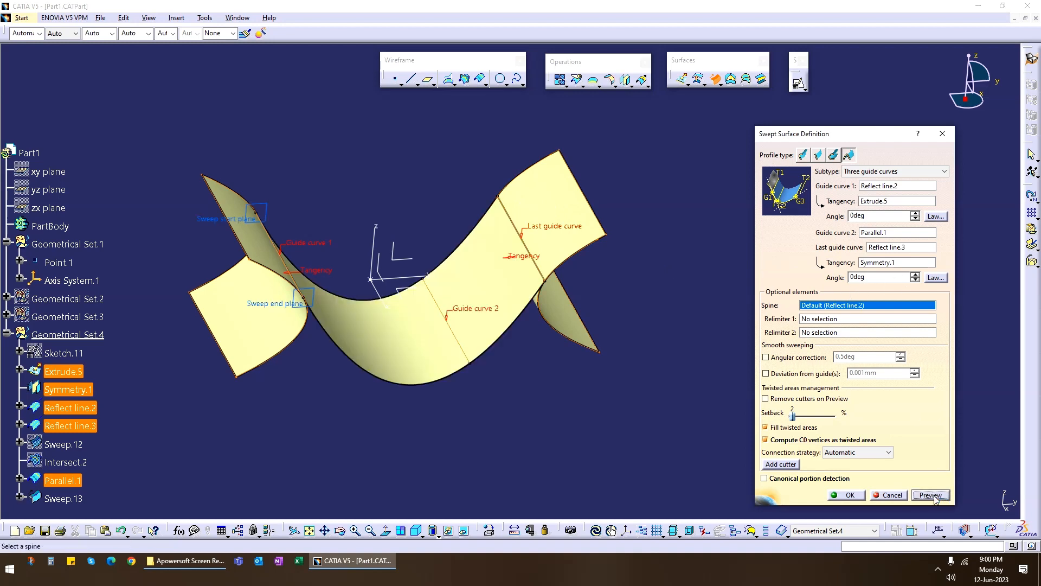
{"action": "middle_click_drag", "start_coordinate": [429, 234], "coordinate": [532, 339]}
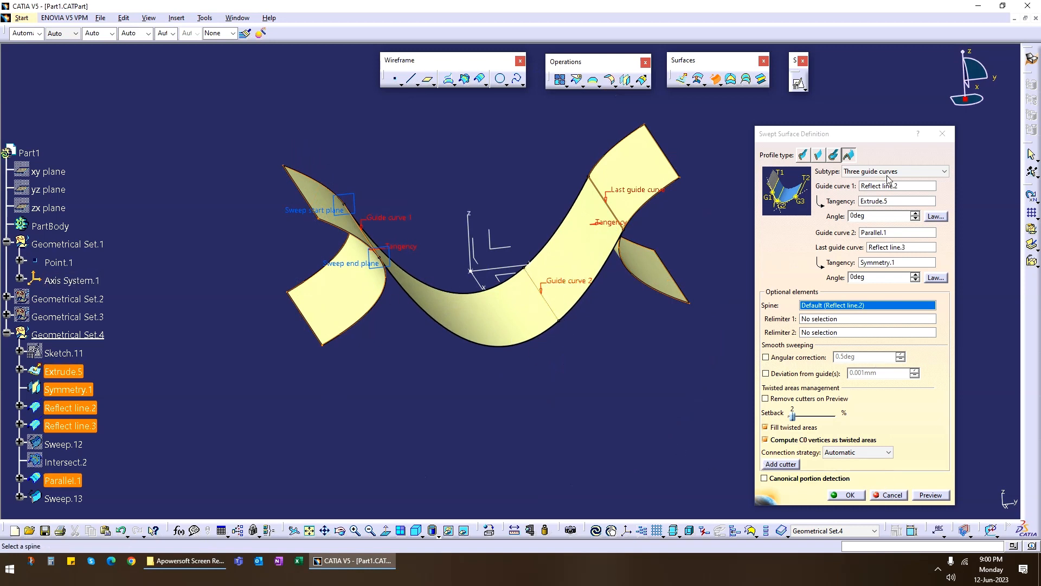
{"action": "left_click", "coordinate": [902, 494]}
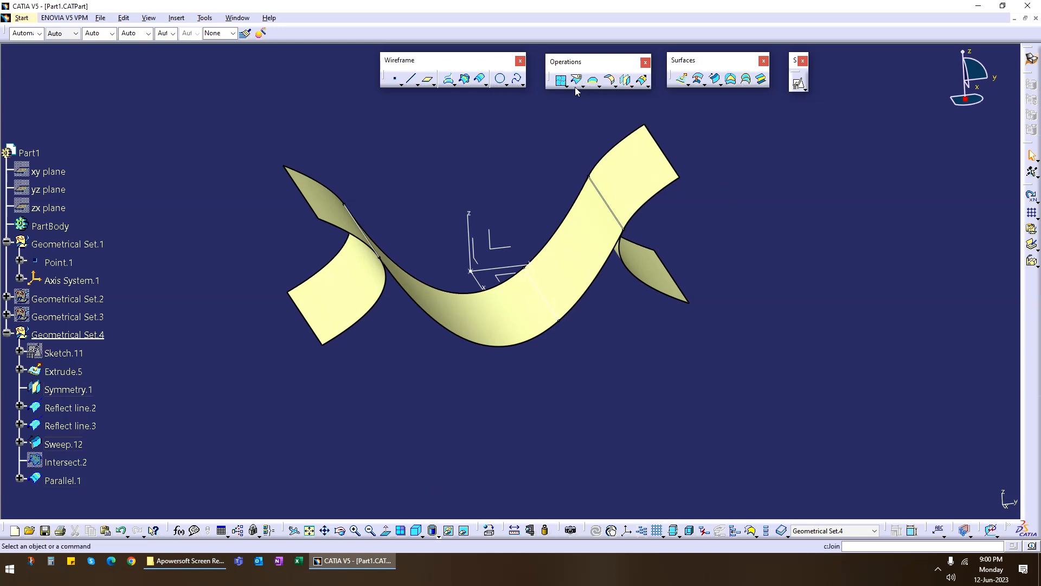
Offset the two-guide conic sweep surface by 50 mm in the reversed direction.
{"action": "left_click", "coordinate": [698, 79]}
{"action": "left_click", "coordinate": [491, 324]}
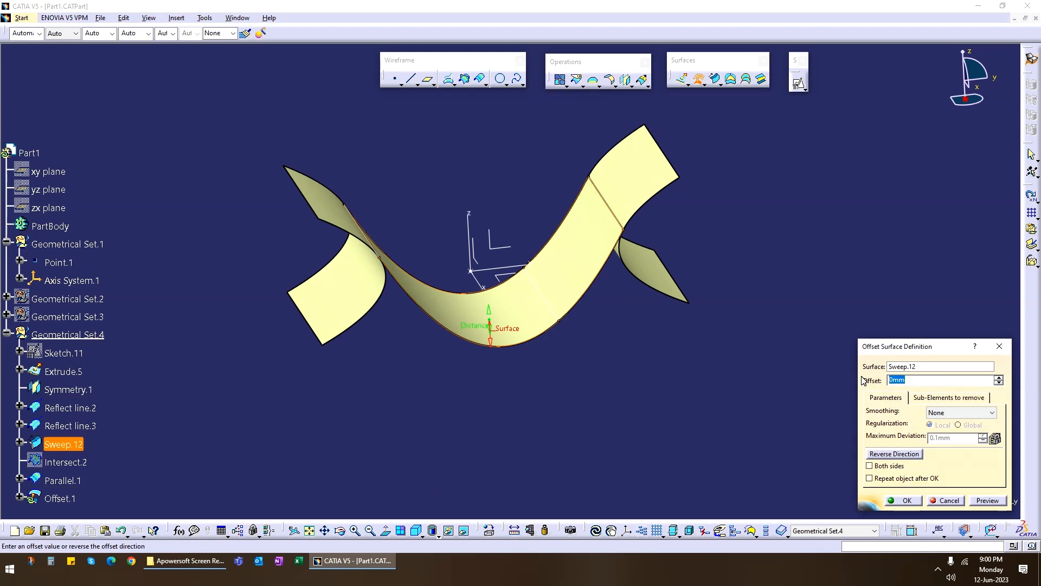
{"action": "type", "text": "10"}
{"action": "left_click", "coordinate": [987, 500]}
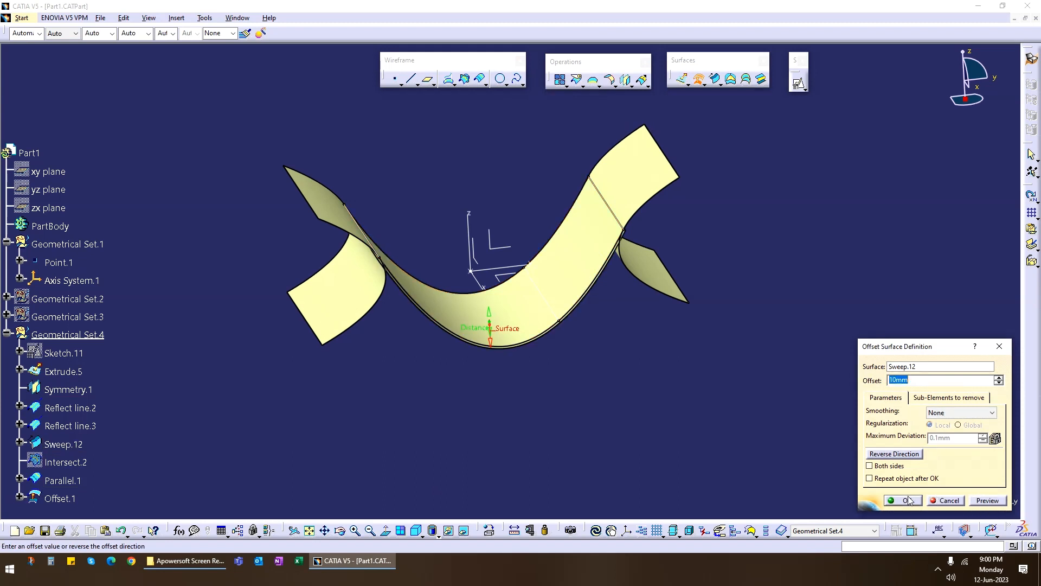
{"action": "left_click", "coordinate": [895, 454]}
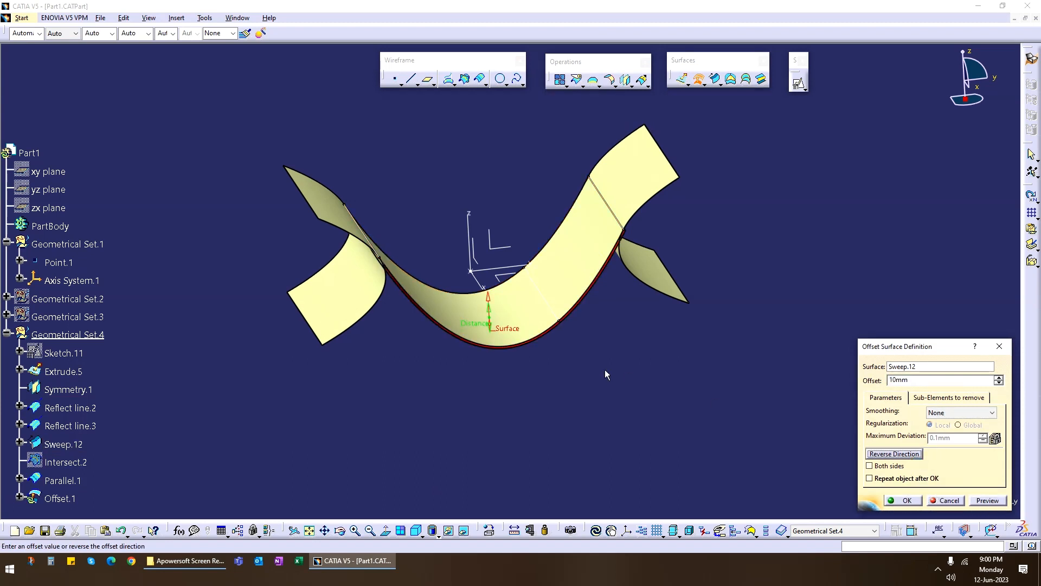
{"action": "left_click", "coordinate": [988, 500]}
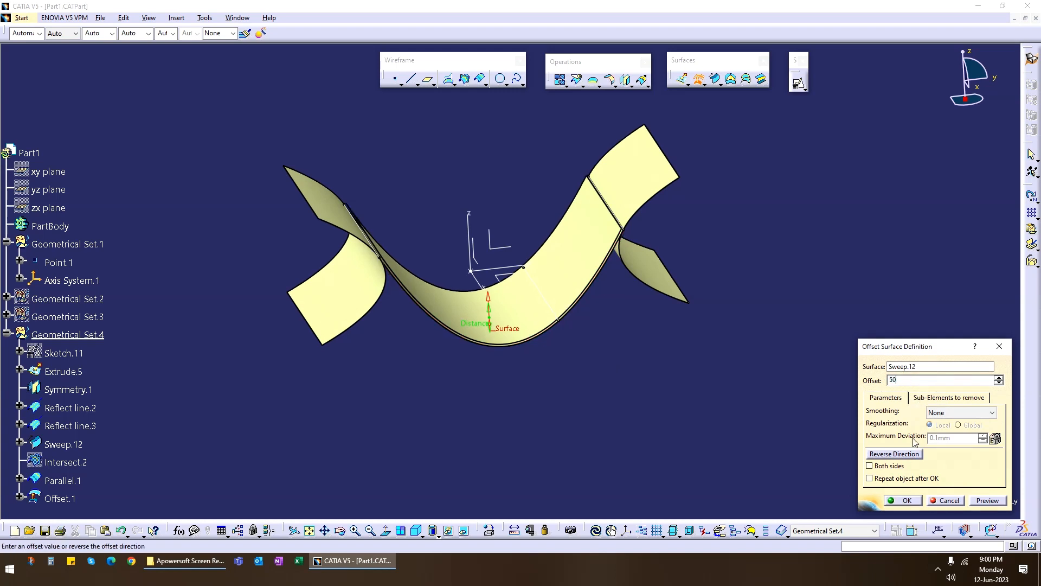
{"action": "left_click", "coordinate": [987, 500]}
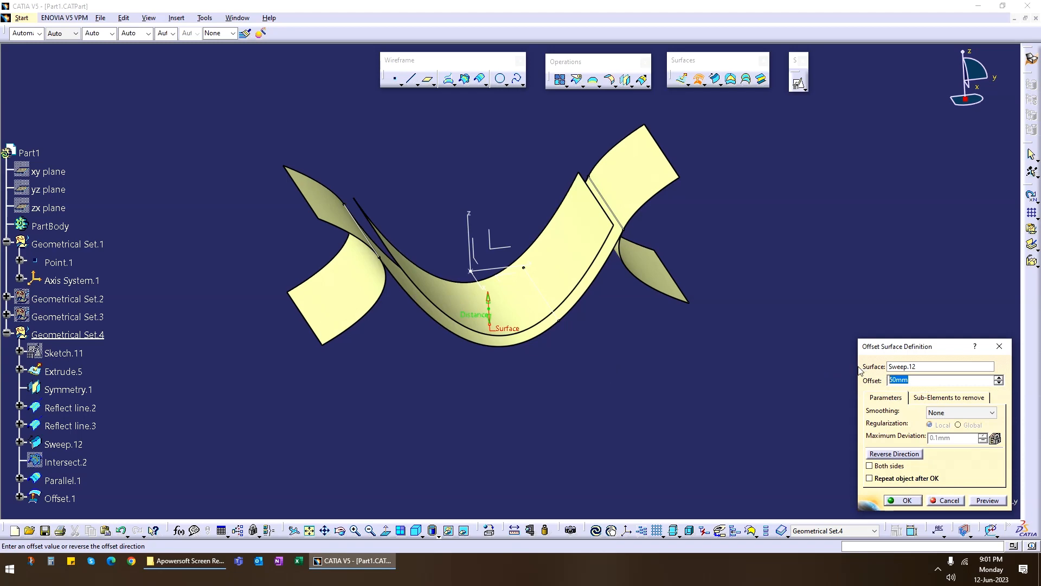
{"action": "left_click", "coordinate": [893, 503]}
Project the parallel curve onto the offset surface with the Normal projection type and curvature smoothing.
{"action": "middle_click_drag", "start_coordinate": [598, 372], "coordinate": [580, 355]}
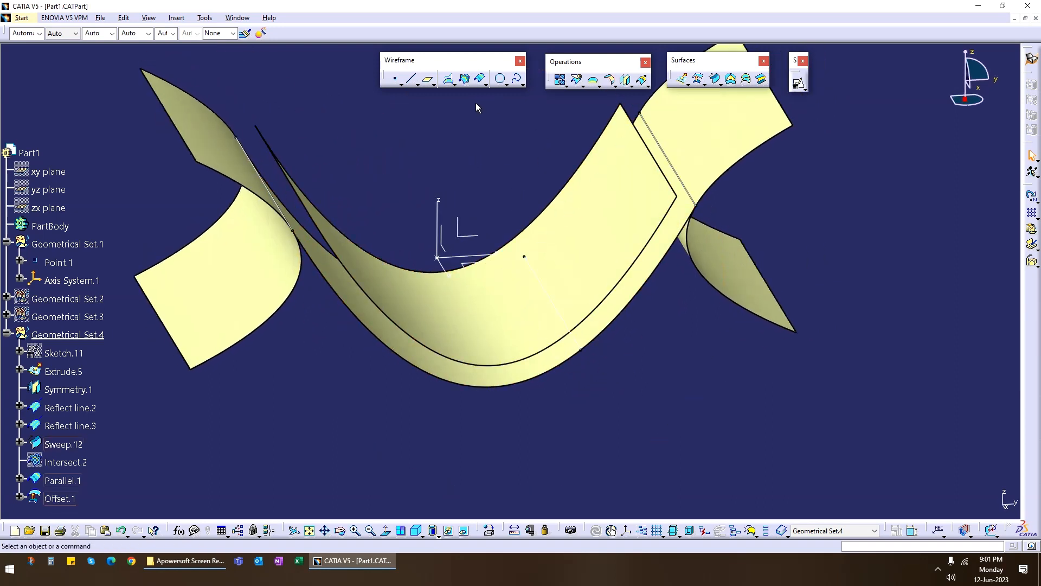
{"action": "left_click", "coordinate": [449, 79]}
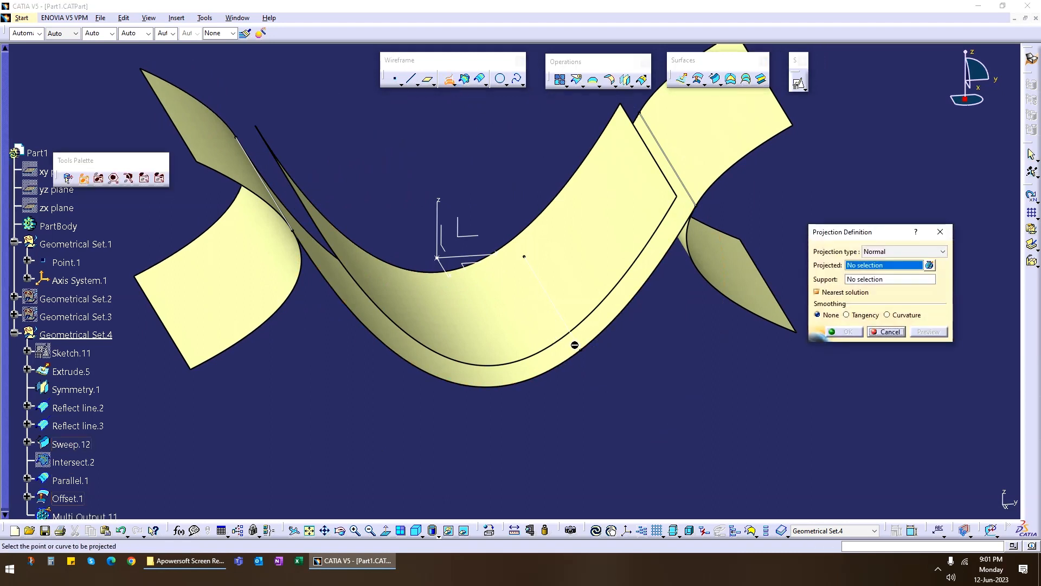
{"action": "left_click", "coordinate": [582, 347]}
{"action": "left_click", "coordinate": [566, 343]}
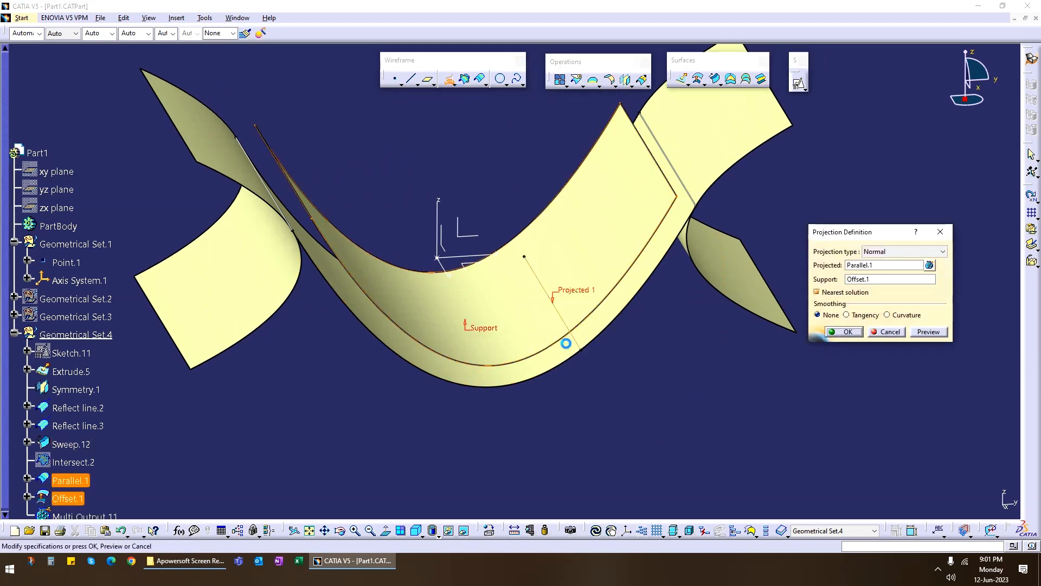
{"action": "left_click", "coordinate": [900, 314]}
{"action": "left_click", "coordinate": [844, 360]}
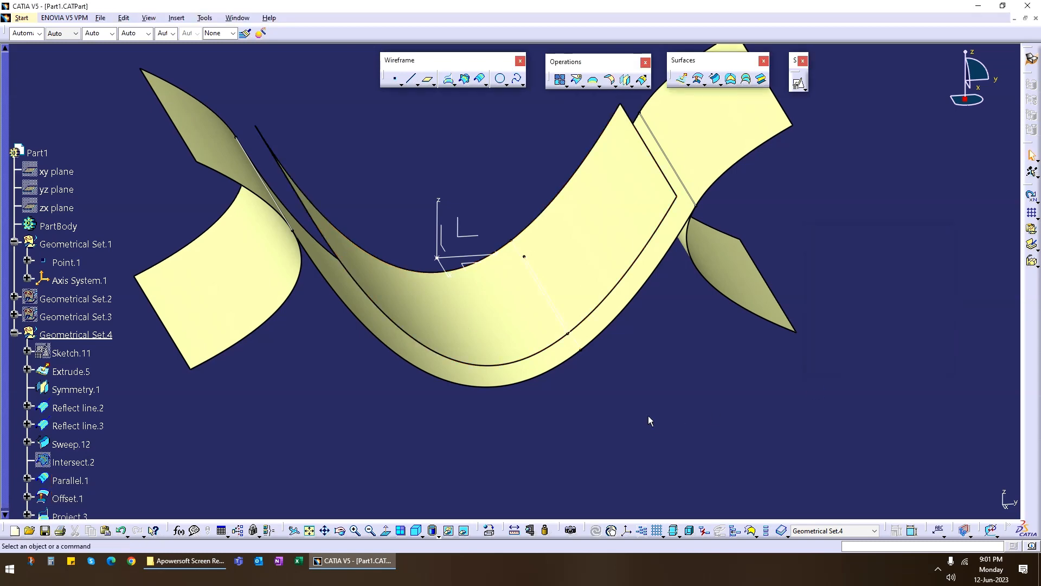
Hide the conic sweep surface, the parallel curve and the offset surface.
{"action": "right_click", "coordinate": [539, 372]}
{"action": "key", "text": "h"}
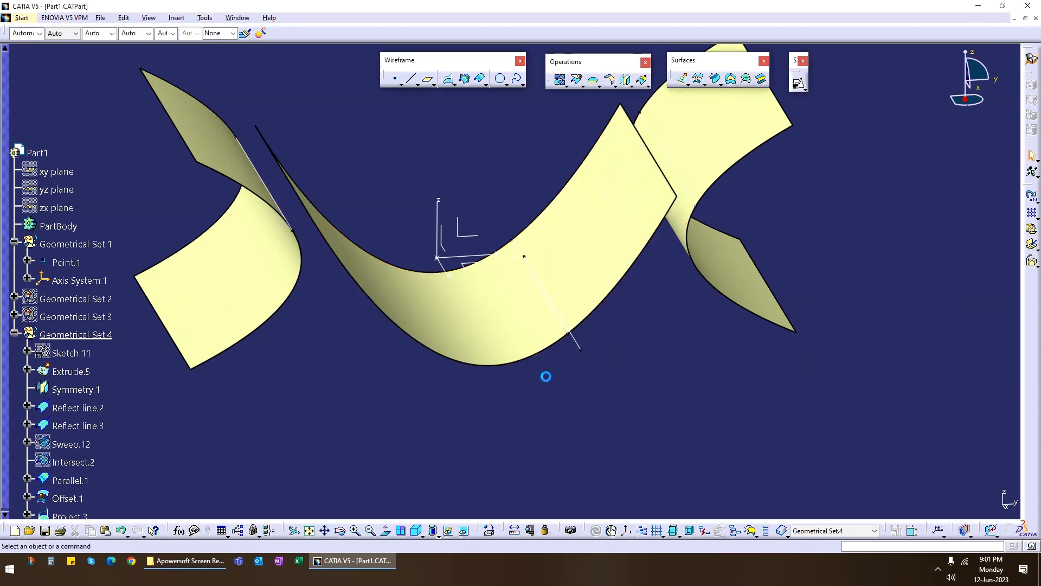
{"action": "right_click", "coordinate": [577, 341]}
{"action": "key", "text": "h"}
{"action": "right_click", "coordinate": [506, 330]}
{"action": "key", "text": "h"}
Define a three-guide conic sweep from the extrusion's reflect line, tangent to the extrusion, with the projected curve as second guide.
{"action": "mouse_move", "coordinate": [505, 303]}
{"action": "middle_mouse_down"}
{"action": "mouse_move", "coordinate": [526, 281]}
{"action": "mouse_move", "coordinate": [491, 288]}
{"action": "mouse_move", "coordinate": [480, 324]}
{"action": "mouse_move", "coordinate": [493, 319]}
{"action": "middle_mouse_up"}
{"action": "scroll", "coordinate": [491, 288], "scroll_direction": "up", "scroll_amount": 1}
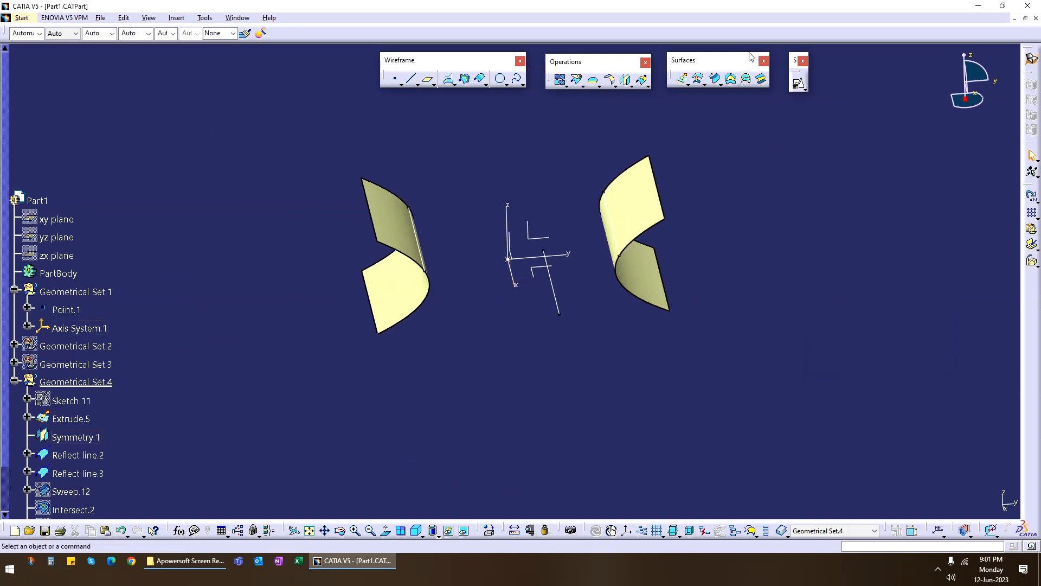
{"action": "left_click", "coordinate": [715, 78]}
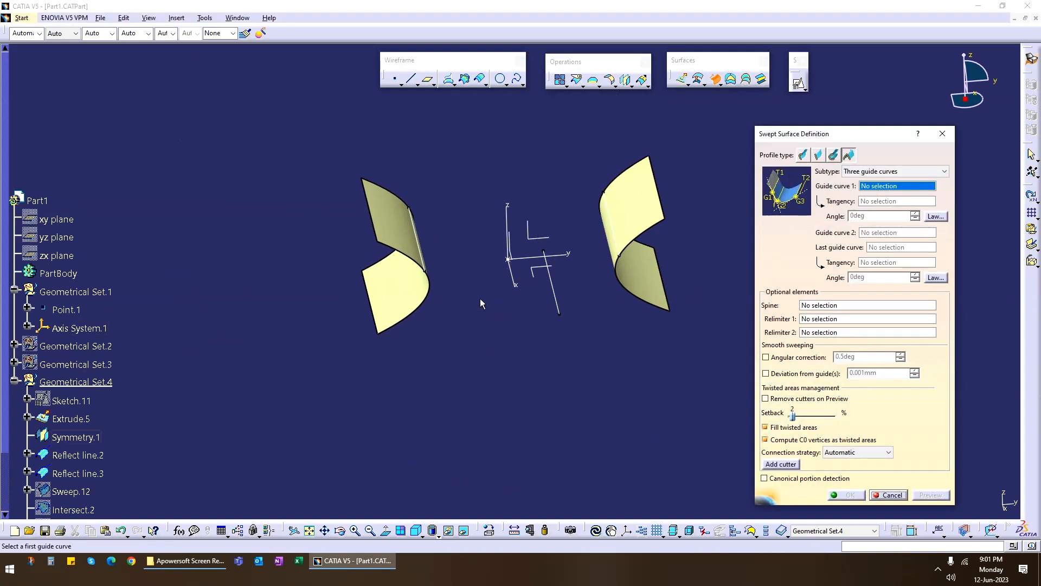
{"action": "middle_click_drag", "start_coordinate": [480, 298], "coordinate": [543, 295]}
{"action": "left_click", "coordinate": [386, 241]}
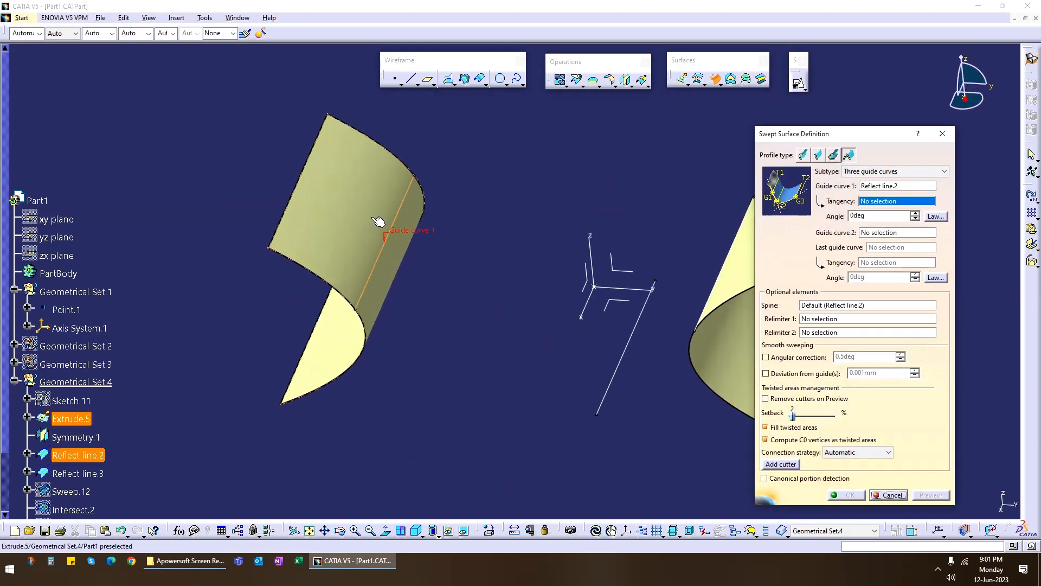
{"action": "left_click", "coordinate": [379, 215]}
{"action": "middle_click_drag", "start_coordinate": [365, 221], "coordinate": [504, 329]}
{"action": "left_click", "coordinate": [524, 339]}
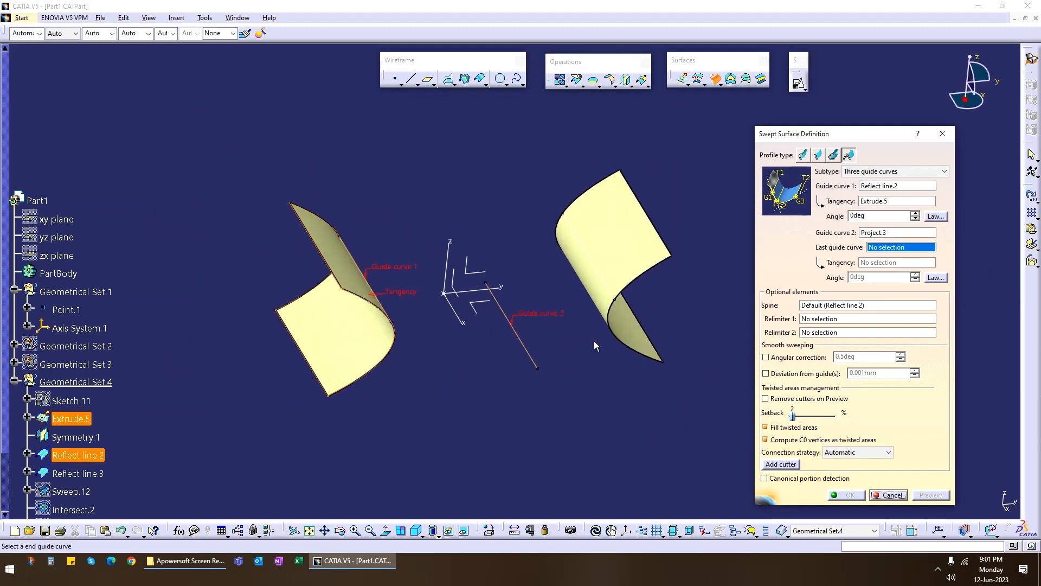
Set the mirrored surface's reflect line as last guide curve, tangent to that surface, and preview the sweep.
{"action": "middle_click_drag", "start_coordinate": [594, 341], "coordinate": [580, 277]}
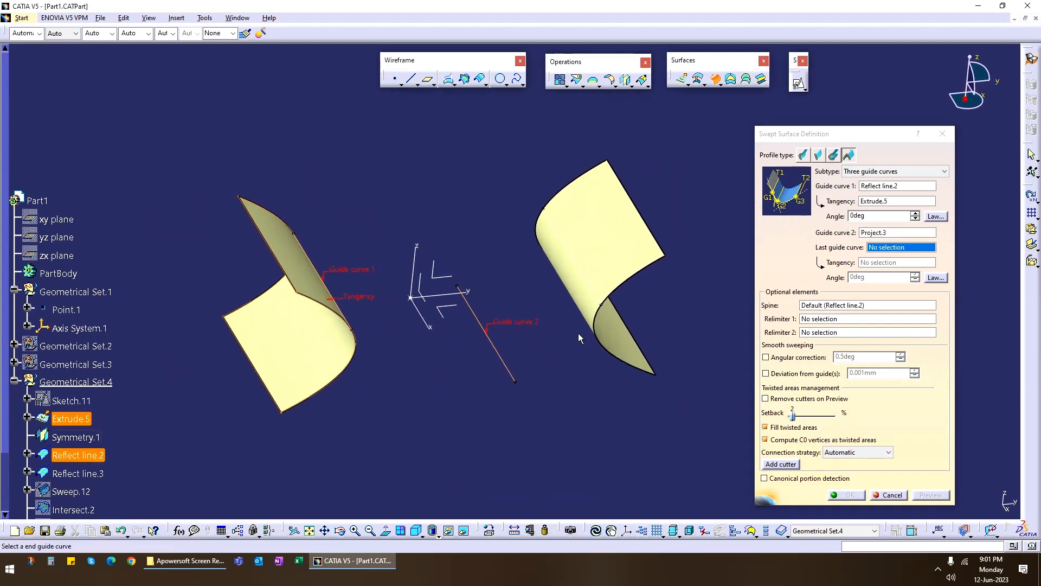
{"action": "left_click", "coordinate": [581, 275]}
{"action": "left_click", "coordinate": [587, 226]}
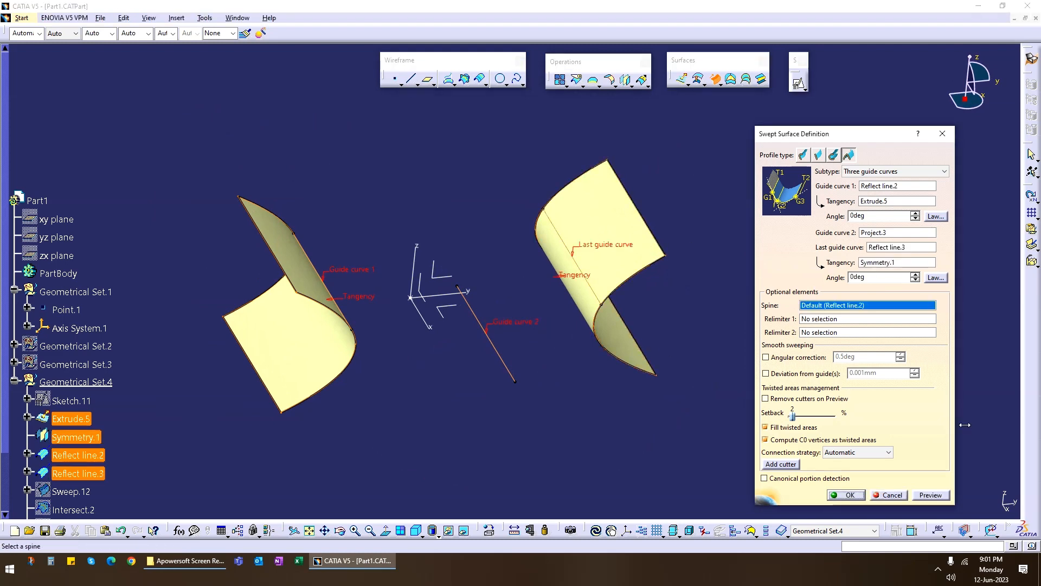
{"action": "left_click", "coordinate": [931, 494]}
{"action": "middle_click_drag", "start_coordinate": [619, 424], "coordinate": [298, 363]}
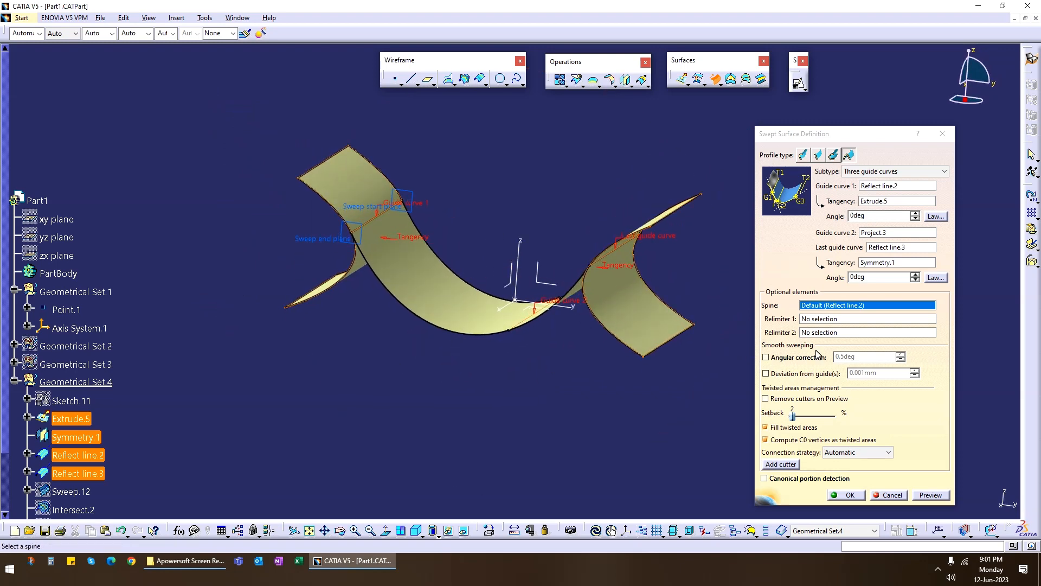
Set the first guide curve's tangency angle to 20 degrees, preview the sweep and inspect its junction with the extruded surface.
{"action": "left_click", "coordinate": [883, 215]}
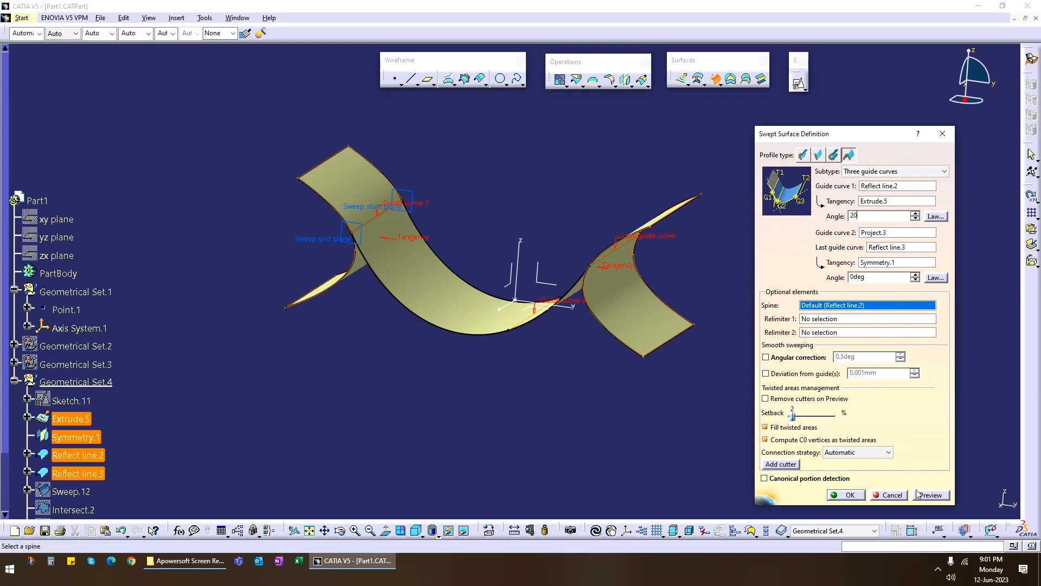
{"action": "left_click", "coordinate": [932, 495]}
{"action": "middle_click_drag", "start_coordinate": [407, 377], "coordinate": [456, 276]}
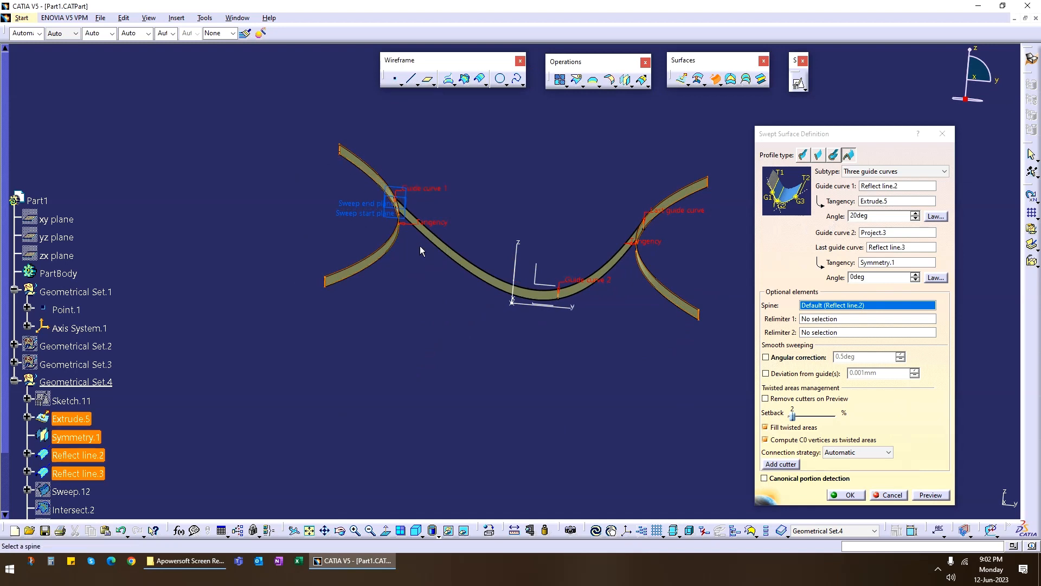
{"action": "middle_click_drag", "start_coordinate": [420, 245], "coordinate": [369, 287]}
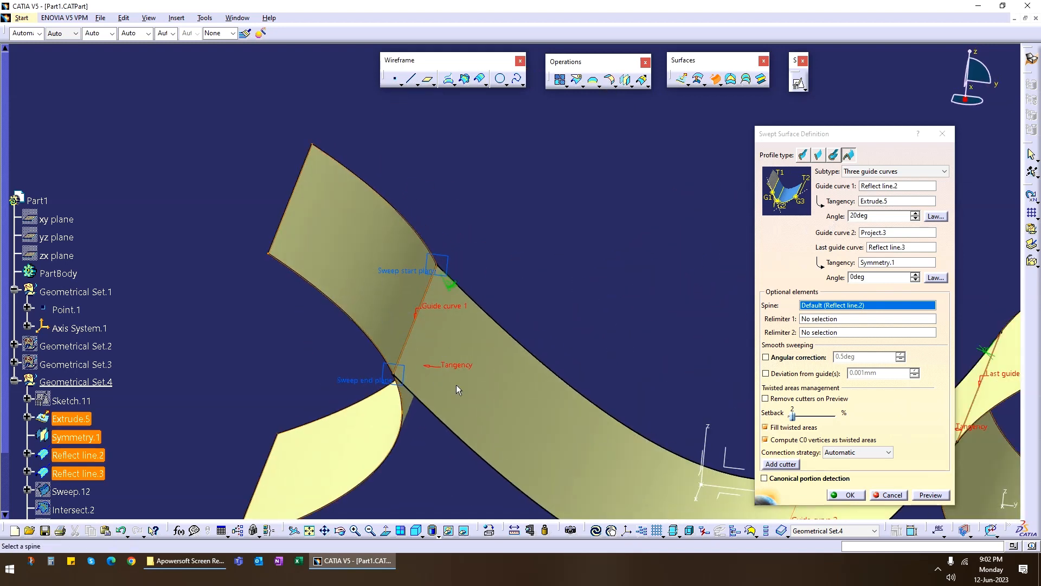
{"action": "middle_click_drag", "start_coordinate": [456, 389], "coordinate": [563, 381]}
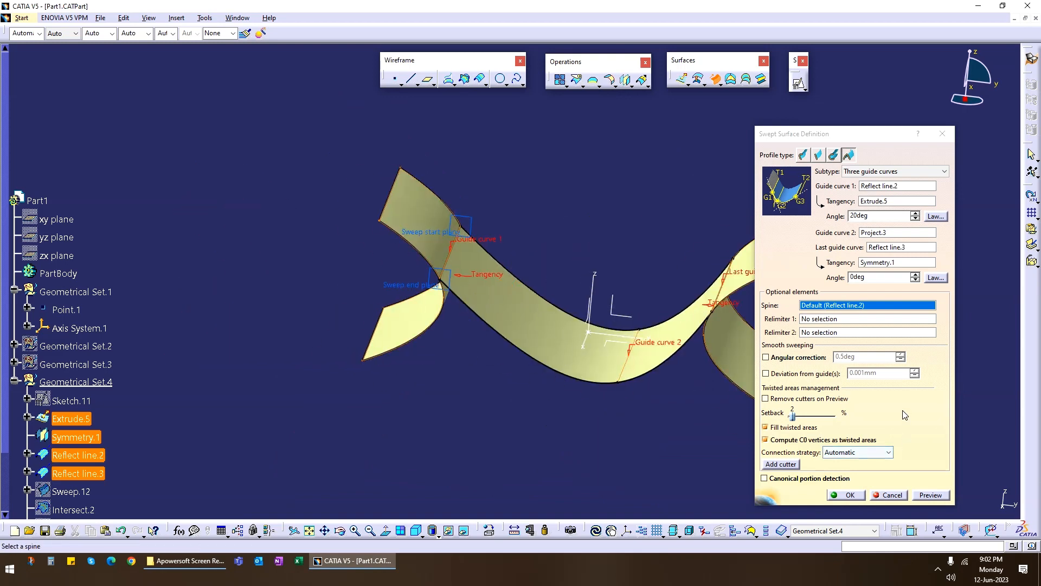
View the available guide curve subtypes and cancel the three-guide conic sweep.
{"action": "left_click", "coordinate": [896, 174]}
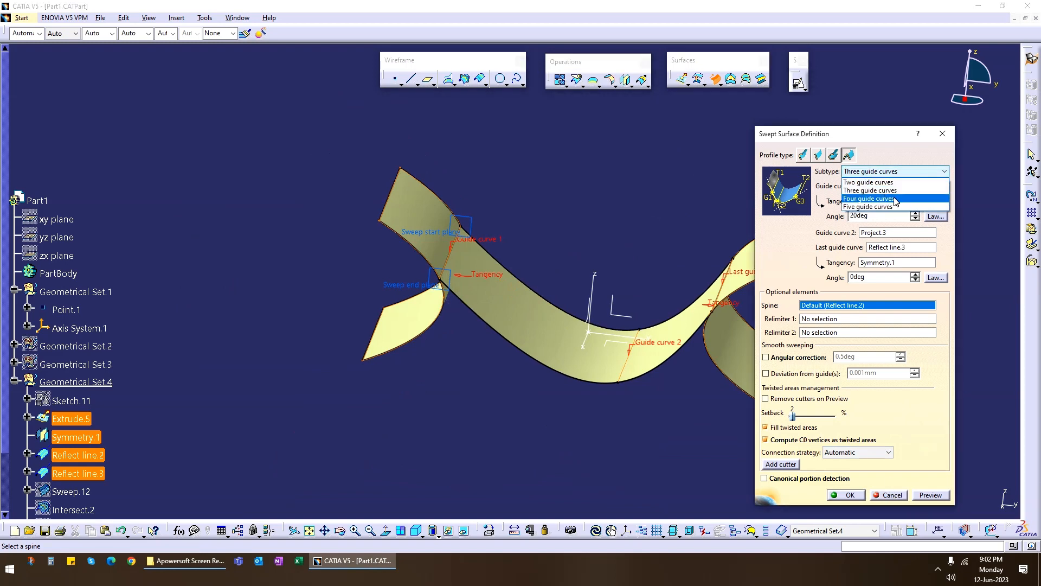
{"action": "left_click", "coordinate": [896, 495]}
{"action": "left_click", "coordinate": [896, 495]}
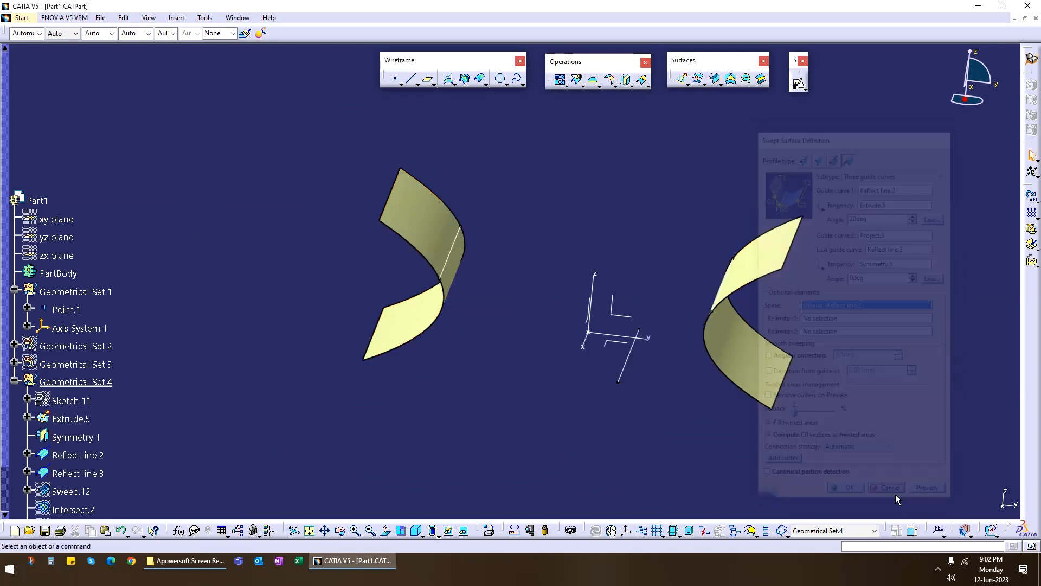
Set the conic sweep subtype to four guide curves, inspect the surfaces for usable guide edges and cancel the definition.
{"action": "left_click", "coordinate": [715, 78]}
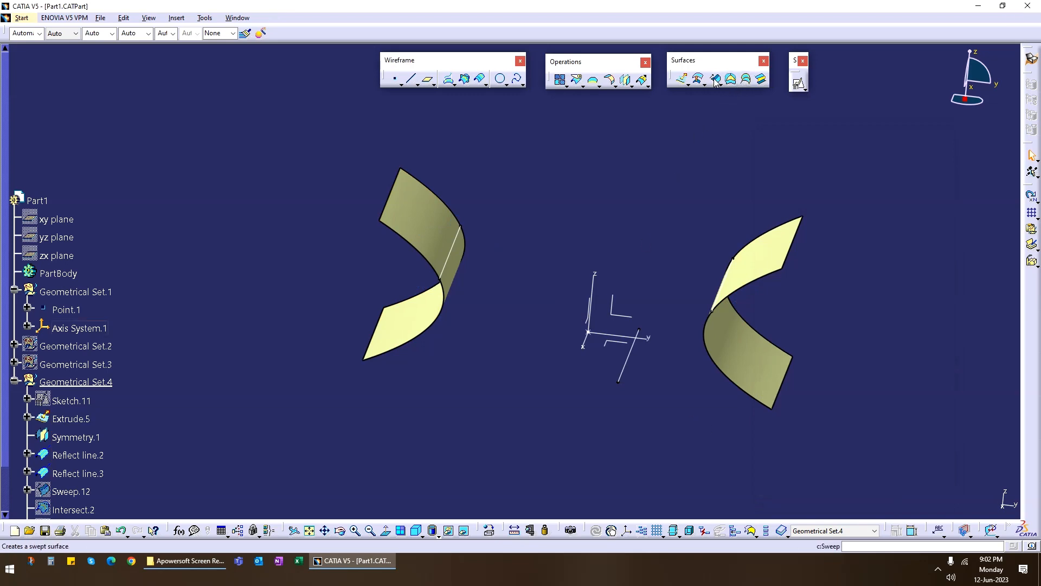
{"action": "left_click", "coordinate": [868, 175]}
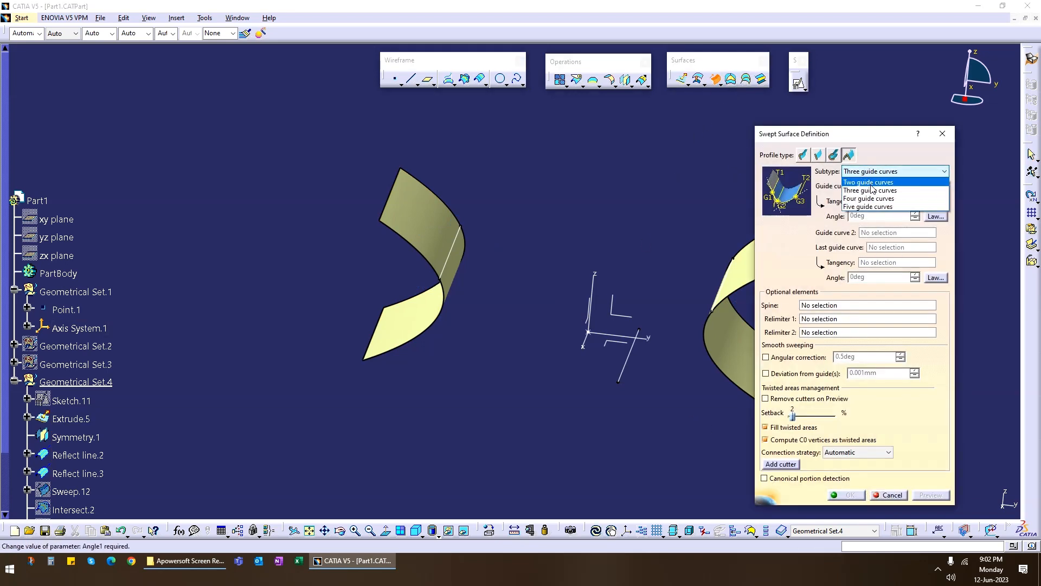
{"action": "left_click", "coordinate": [871, 200]}
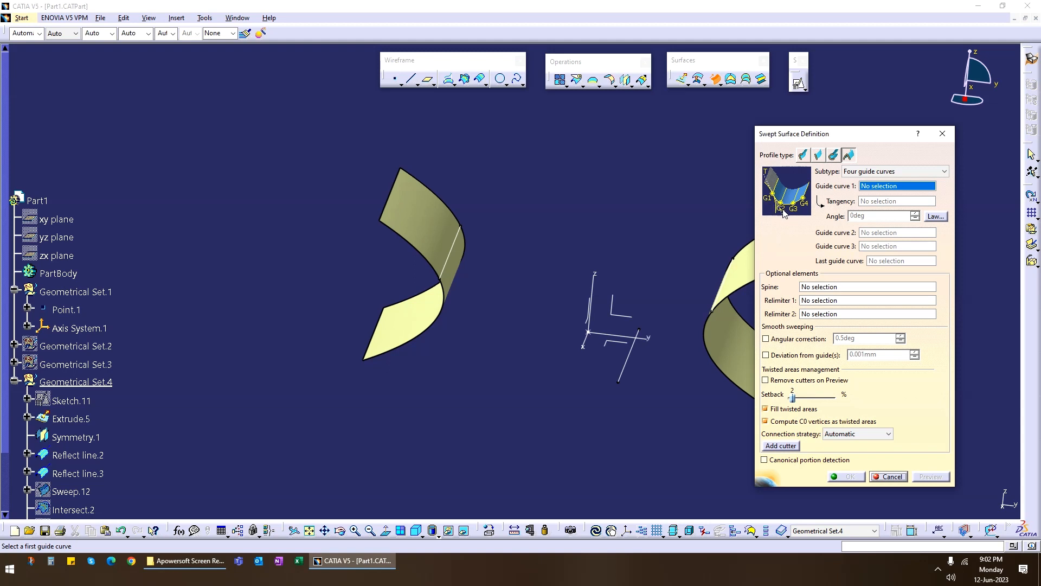
{"action": "mouse_move", "coordinate": [663, 376]}
{"action": "middle_mouse_down"}
{"action": "mouse_move", "coordinate": [570, 323]}
{"action": "mouse_move", "coordinate": [600, 327]}
{"action": "mouse_move", "coordinate": [551, 339]}
{"action": "mouse_move", "coordinate": [626, 347]}
{"action": "middle_mouse_up"}
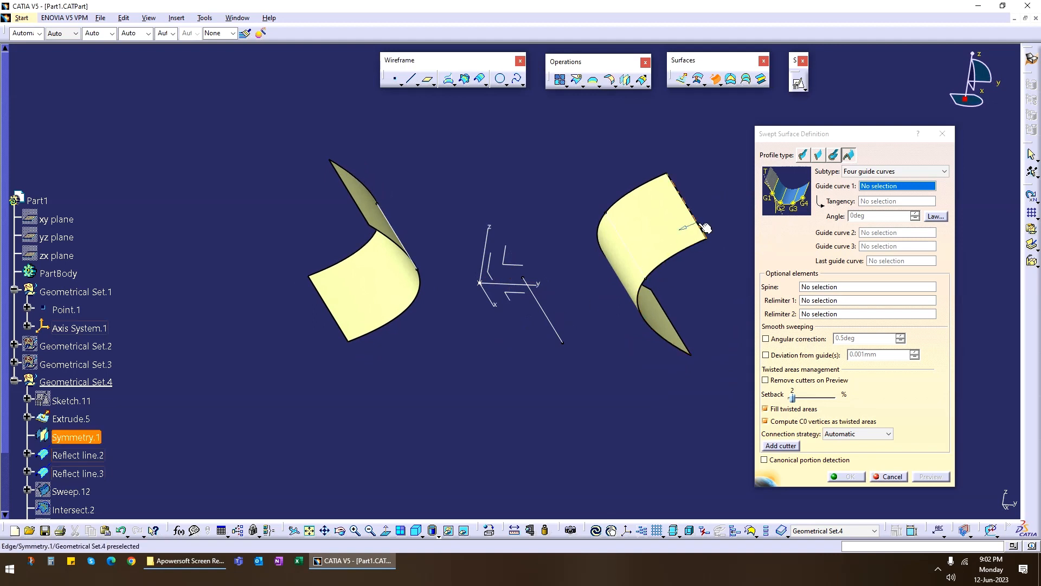
{"action": "mouse_move", "coordinate": [691, 313]}
{"action": "middle_mouse_down"}
{"action": "mouse_move", "coordinate": [660, 383]}
{"action": "mouse_move", "coordinate": [604, 315]}
{"action": "mouse_move", "coordinate": [653, 343]}
{"action": "mouse_move", "coordinate": [527, 340]}
{"action": "mouse_move", "coordinate": [579, 337]}
{"action": "middle_mouse_up"}
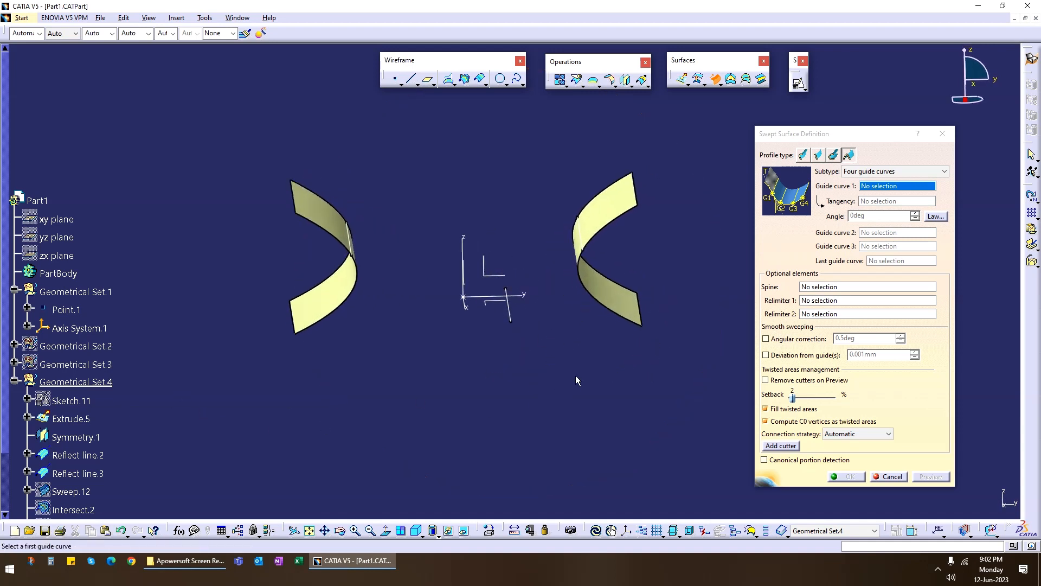
{"action": "mouse_move", "coordinate": [576, 380]}
{"action": "middle_mouse_down"}
{"action": "mouse_move", "coordinate": [482, 421]}
{"action": "mouse_move", "coordinate": [479, 385]}
{"action": "mouse_move", "coordinate": [505, 352]}
{"action": "mouse_move", "coordinate": [477, 349]}
{"action": "mouse_move", "coordinate": [500, 365]}
{"action": "mouse_move", "coordinate": [495, 380]}
{"action": "mouse_move", "coordinate": [509, 340]}
{"action": "mouse_move", "coordinate": [500, 280]}
{"action": "middle_mouse_up"}
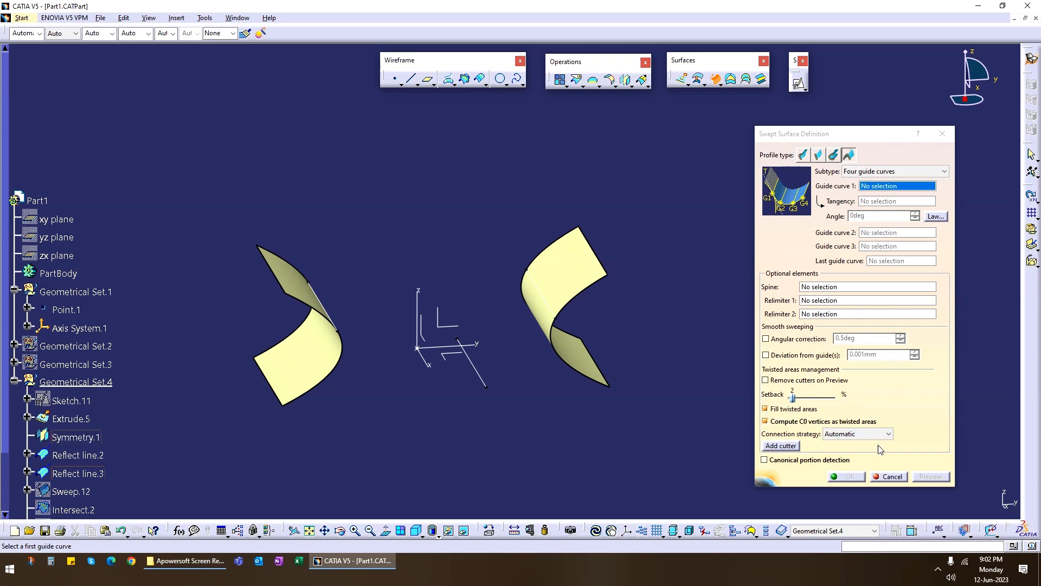
{"action": "left_click", "coordinate": [892, 477]}
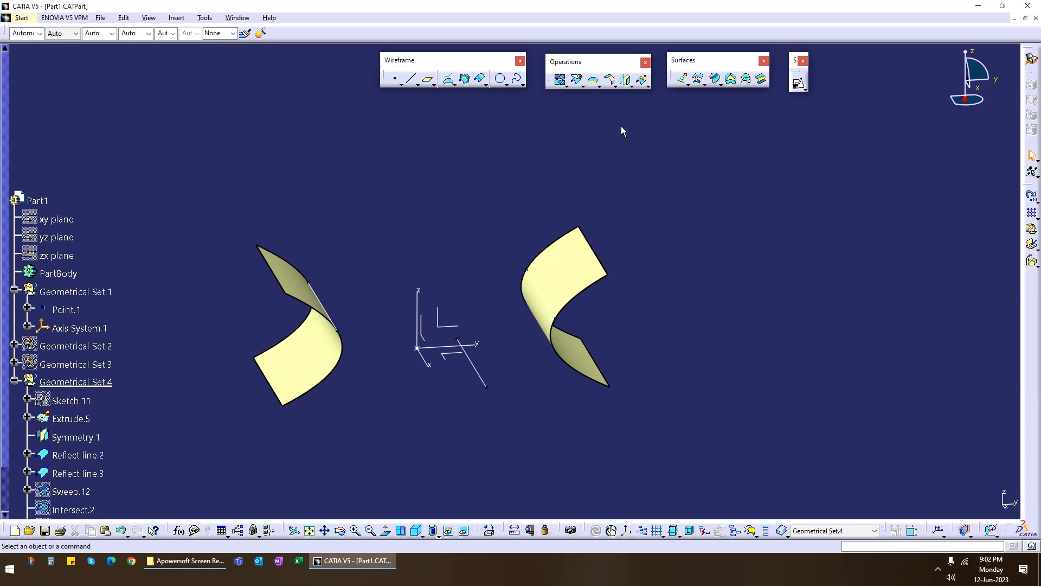
Extract the mirrored surface's upper and lower straight end edges without propagation and hide that surface.
{"action": "left_click", "coordinate": [614, 85]}
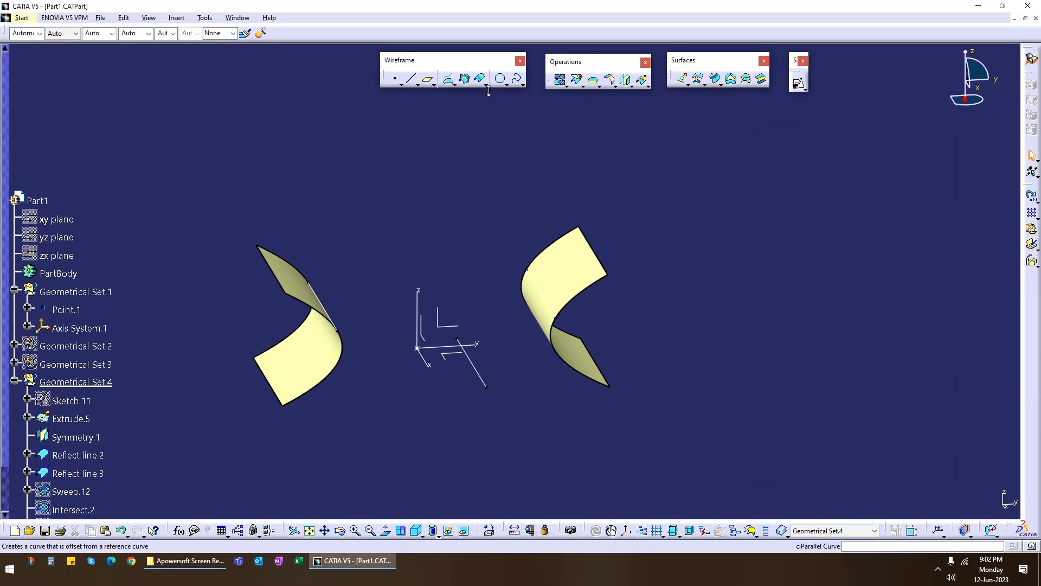
{"action": "left_click", "coordinate": [599, 85]}
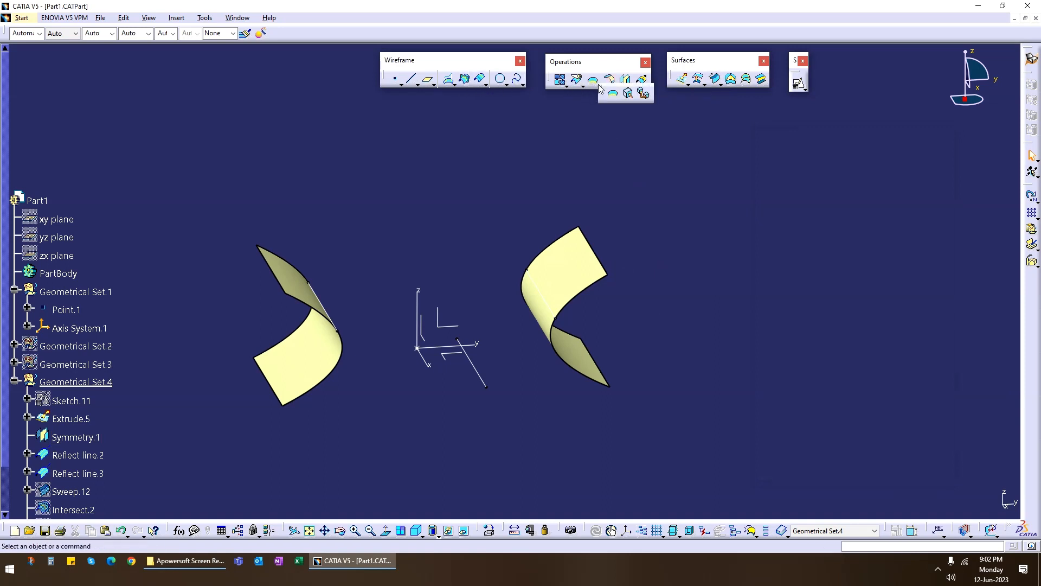
{"action": "left_click", "coordinate": [595, 254]}
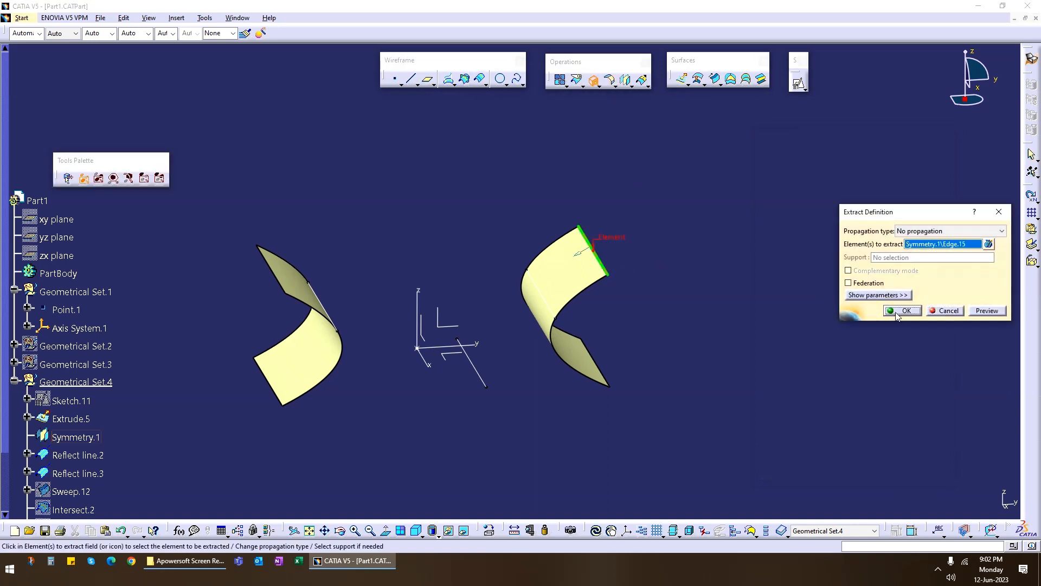
{"action": "left_click", "coordinate": [905, 311]}
{"action": "left_click", "coordinate": [596, 90]}
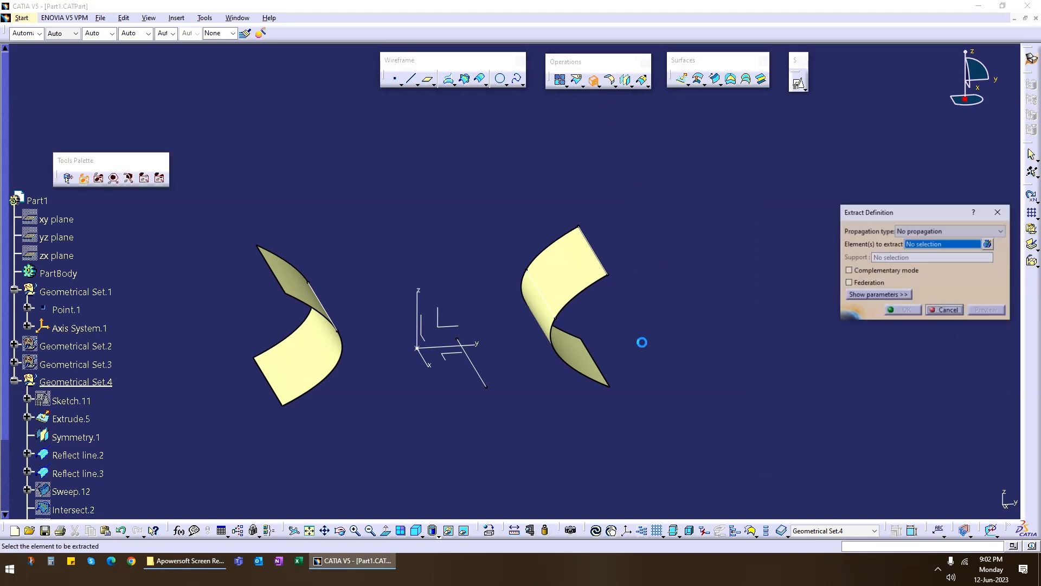
{"action": "left_click", "coordinate": [596, 360]}
{"action": "left_click", "coordinate": [890, 312]}
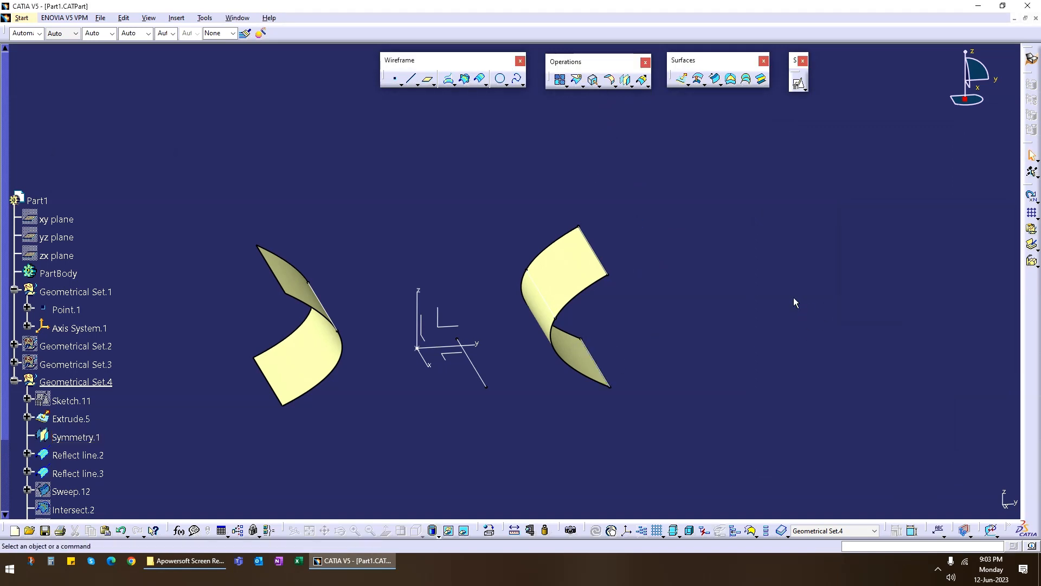
{"action": "right_click", "coordinate": [574, 273]}
{"action": "left_click", "coordinate": [603, 305]}
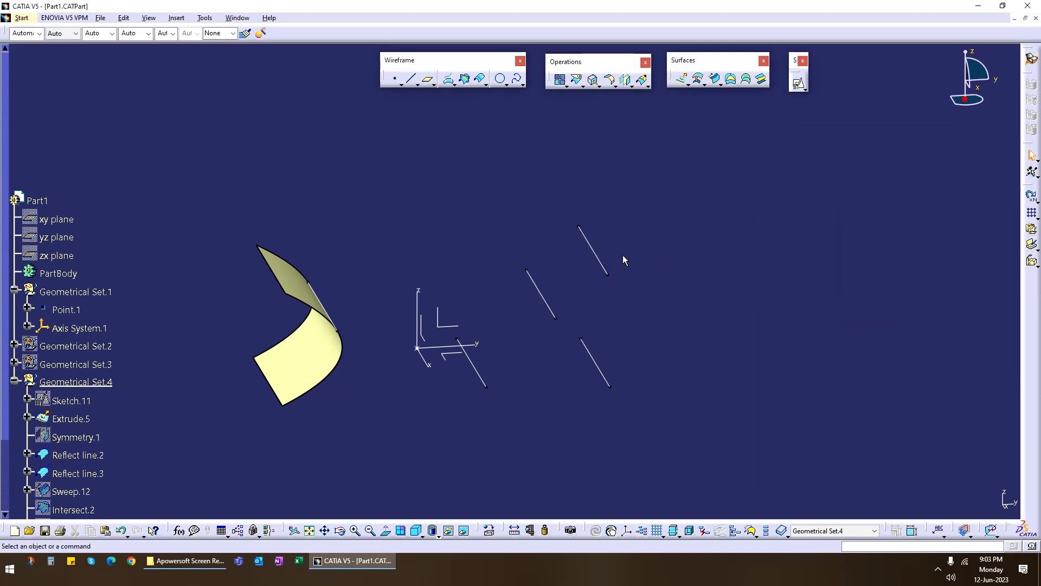
Begin a four-guide conic sweep with the extrusion's reflect line as guide curve 1, tangent to the extrusion.
{"action": "middle_click_drag", "start_coordinate": [622, 261], "coordinate": [515, 379]}
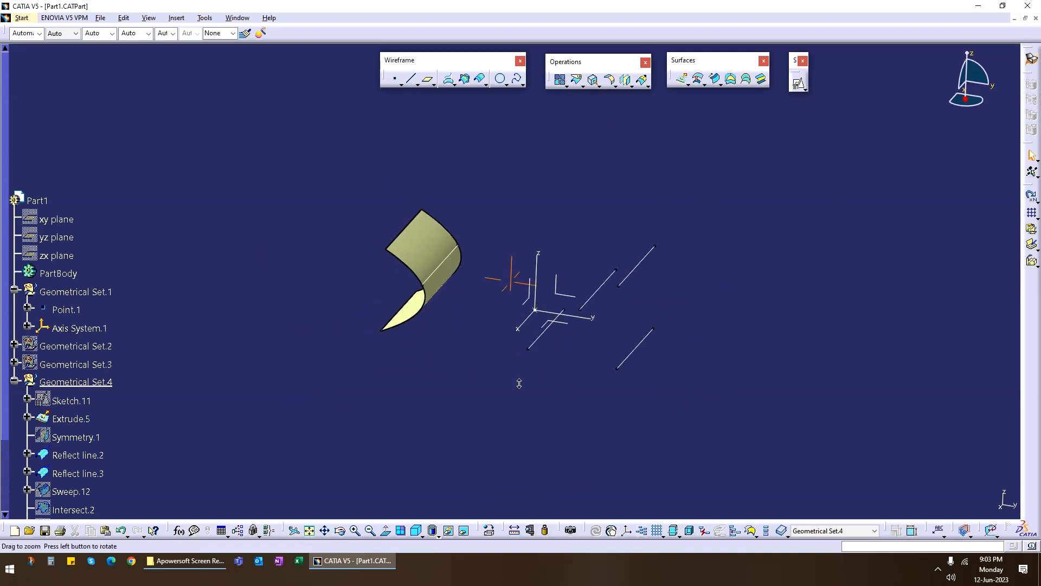
{"action": "left_click", "coordinate": [717, 81]}
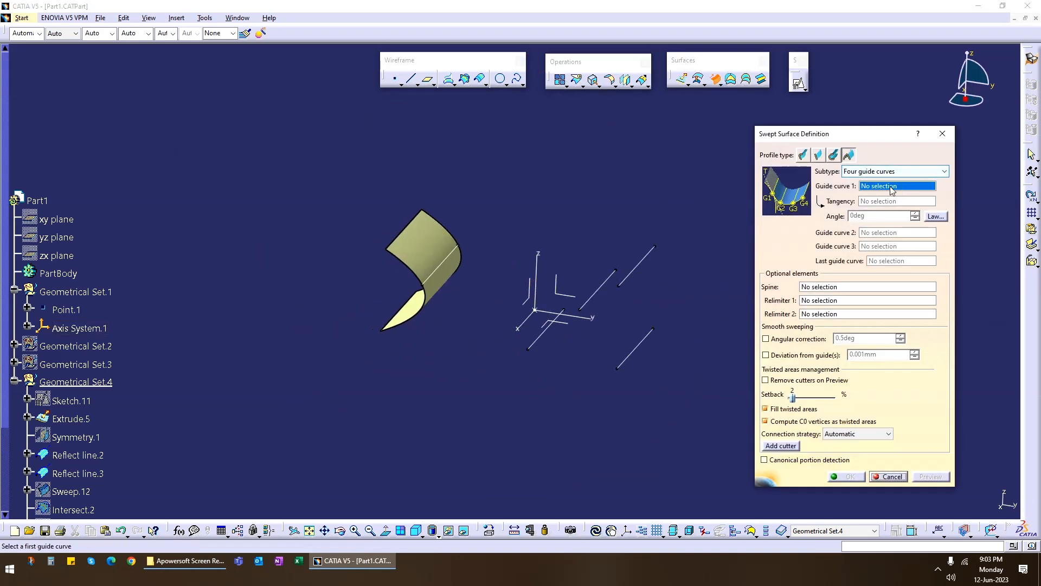
{"action": "middle_click_drag", "start_coordinate": [544, 284], "coordinate": [465, 264]}
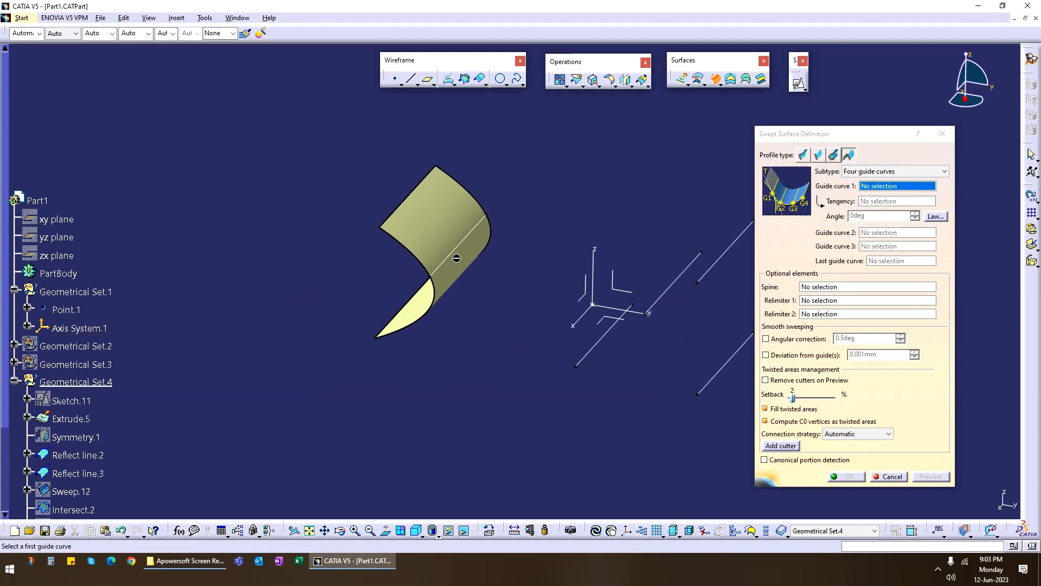
{"action": "left_click", "coordinate": [456, 259]}
{"action": "left_click", "coordinate": [446, 222]}
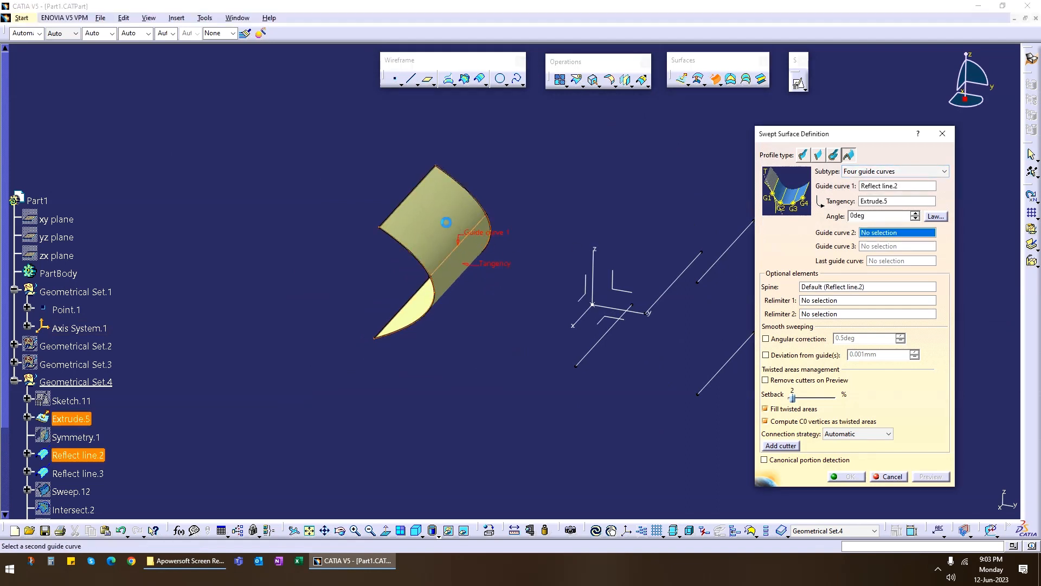
Set the projected curve as guide curve 2, the mirrored surface's reflect line as guide 3 and the upper extracted edge as last guide.
{"action": "middle_click_drag", "start_coordinate": [528, 333], "coordinate": [470, 317]}
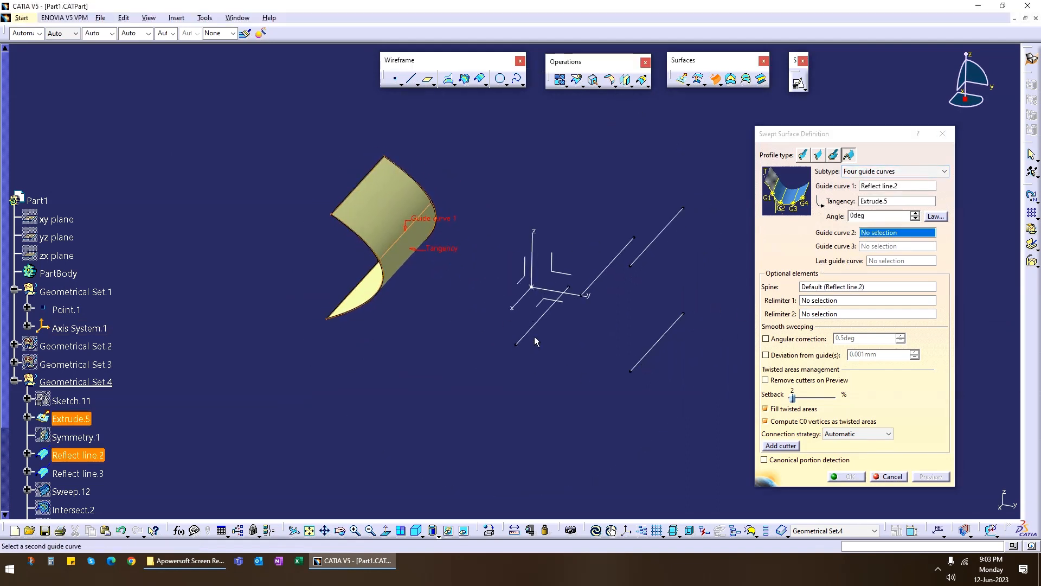
{"action": "left_click", "coordinate": [534, 322]}
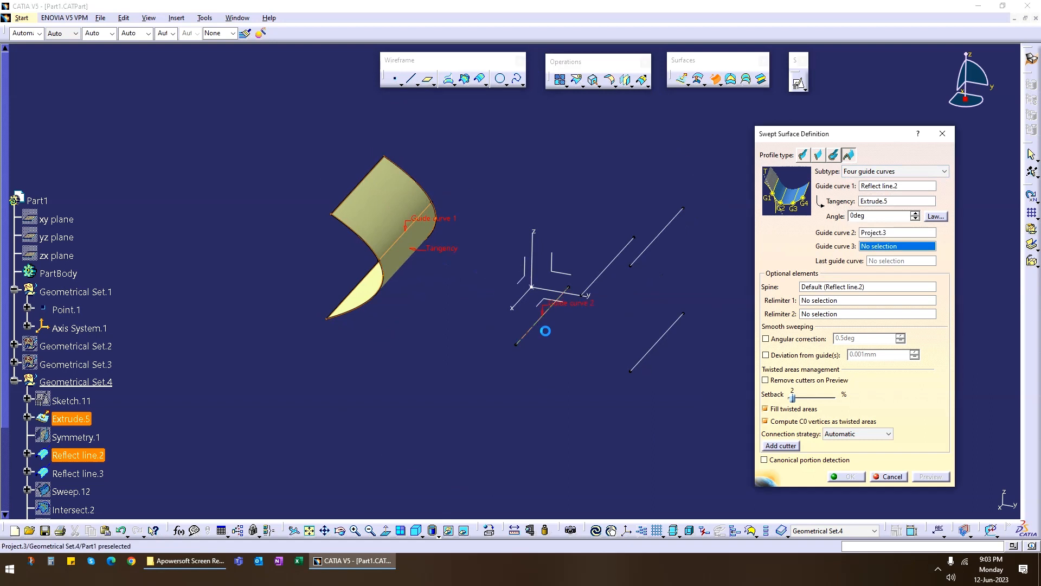
{"action": "left_click", "coordinate": [611, 261]}
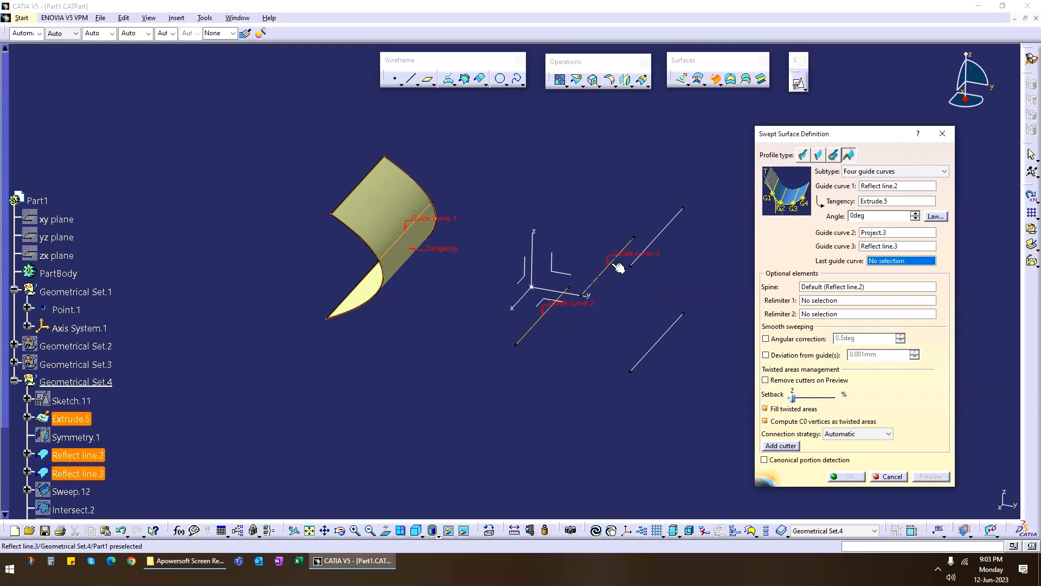
{"action": "left_click", "coordinate": [665, 232]}
{"action": "middle_click_drag", "start_coordinate": [668, 233], "coordinate": [616, 334]}
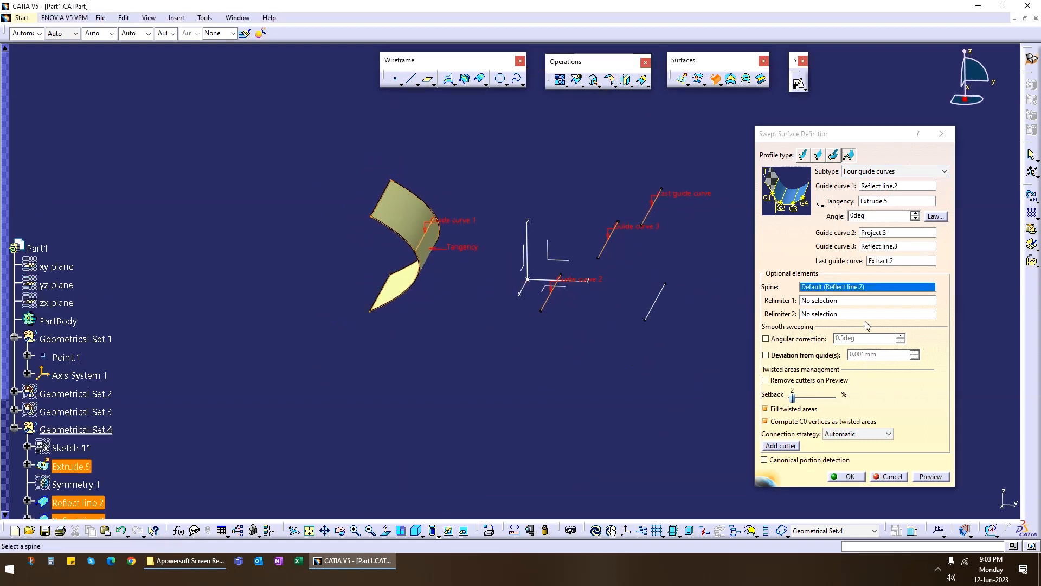
Try to preview the four-guide sweep with 0.5 deg angular correction and 0.001 mm guide deviation, inspect the guides and cancel it.
{"action": "left_click", "coordinate": [790, 340]}
{"action": "left_click", "coordinate": [785, 355]}
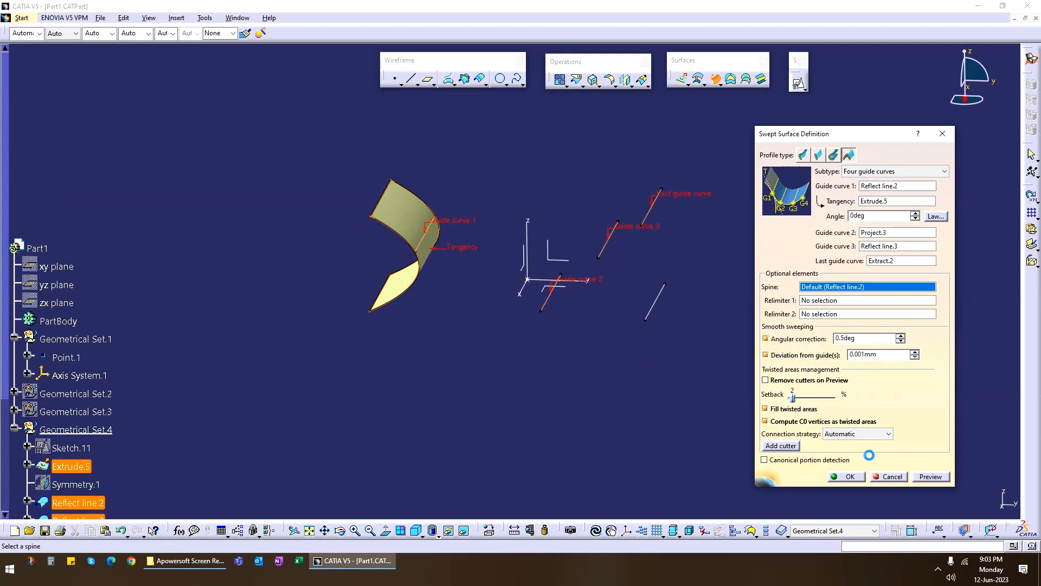
{"action": "left_click", "coordinate": [929, 477]}
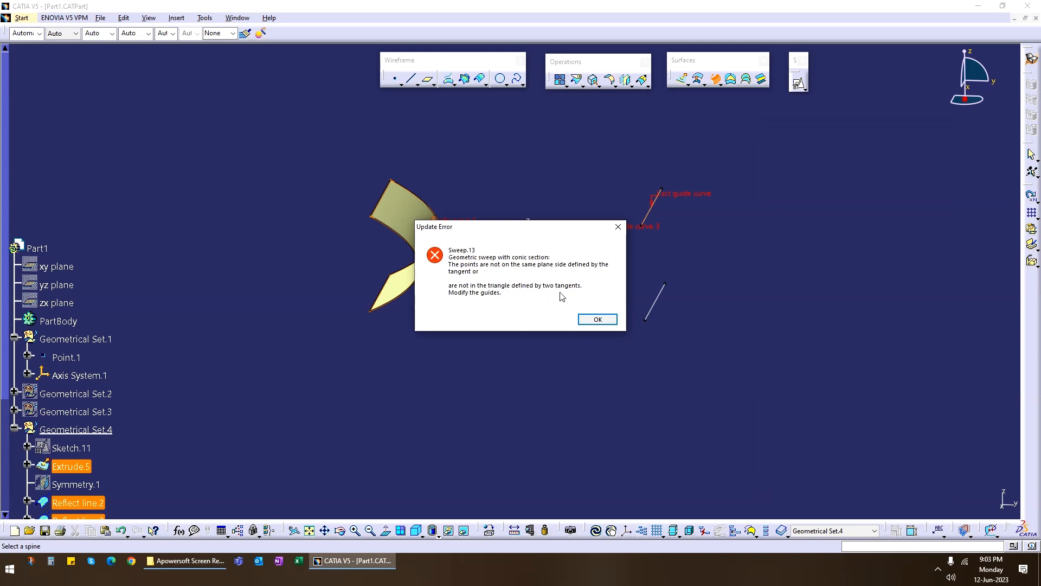
{"action": "left_click", "coordinate": [597, 322]}
{"action": "middle_click_drag", "start_coordinate": [598, 286], "coordinate": [517, 296]}
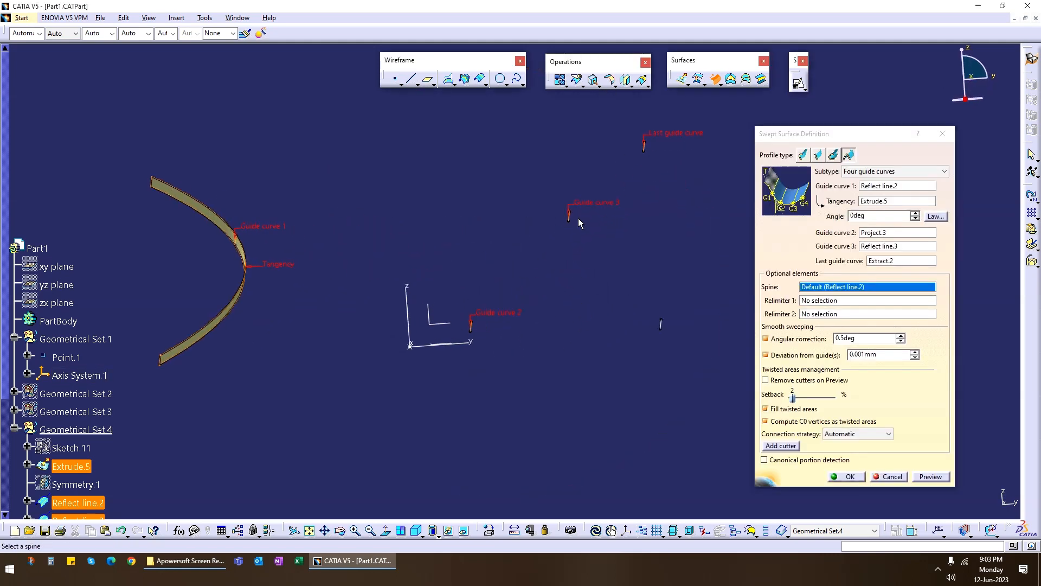
{"action": "middle_click_drag", "start_coordinate": [552, 263], "coordinate": [565, 254]}
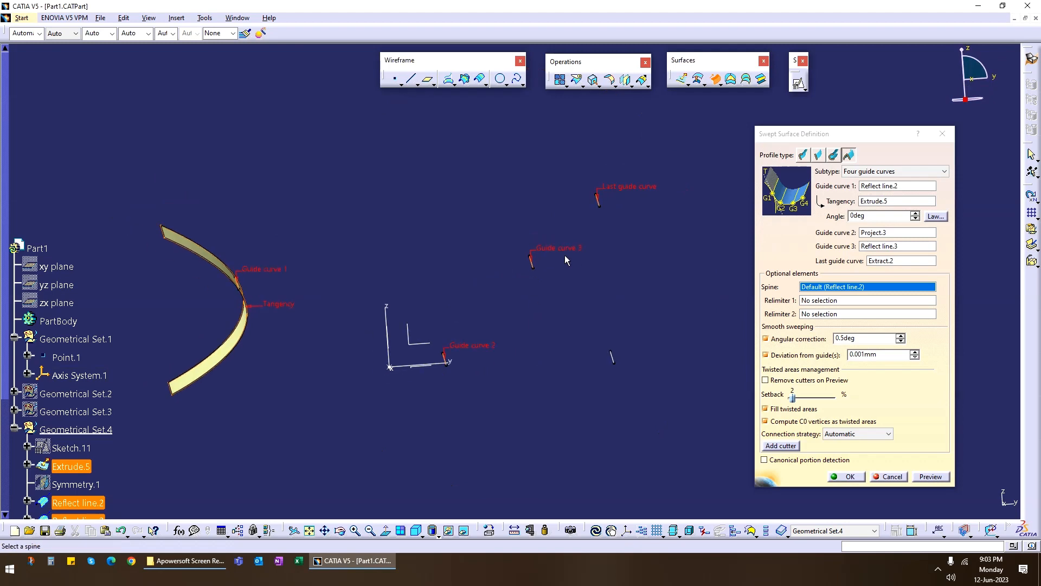
{"action": "left_click", "coordinate": [896, 477]}
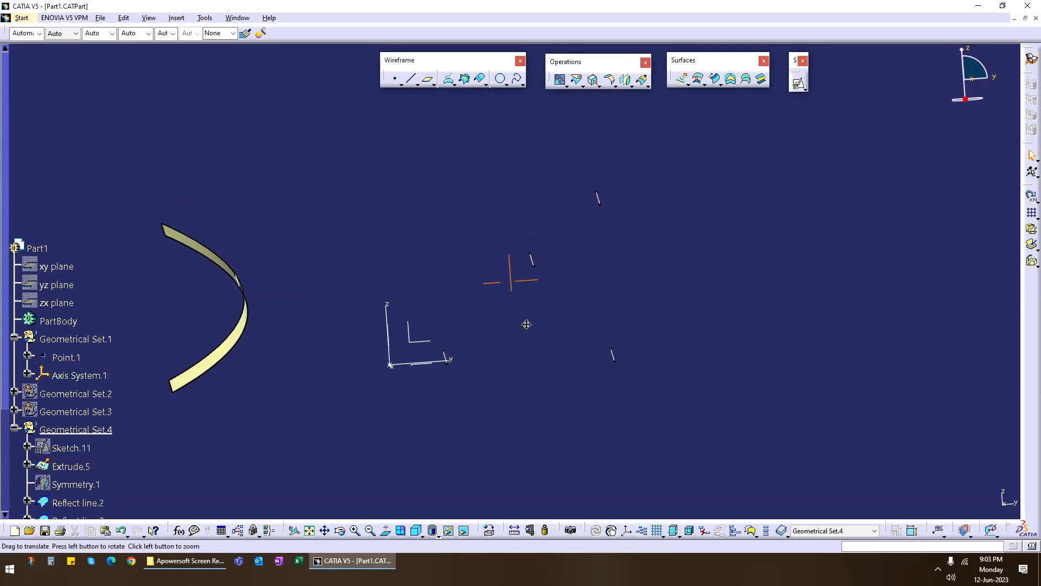
Define a four-guide conic sweep tangent to the extrusion, using its reflect line, the projected curve, and the lower and upper extracted edges as guides.
{"action": "middle_click_drag", "start_coordinate": [526, 323], "coordinate": [585, 353]}
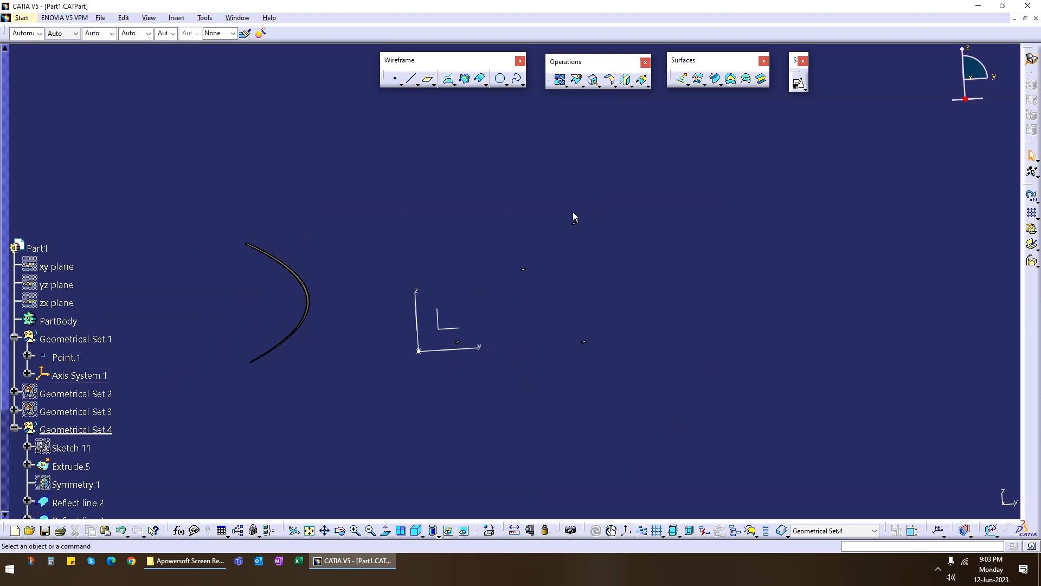
{"action": "middle_click_drag", "start_coordinate": [442, 371], "coordinate": [397, 263]}
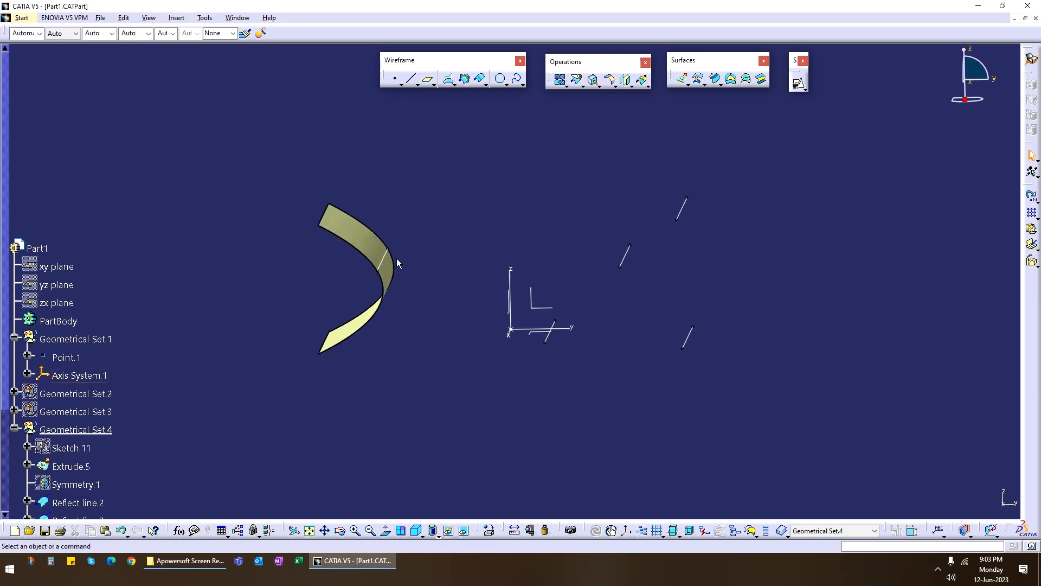
{"action": "left_click", "coordinate": [715, 79]}
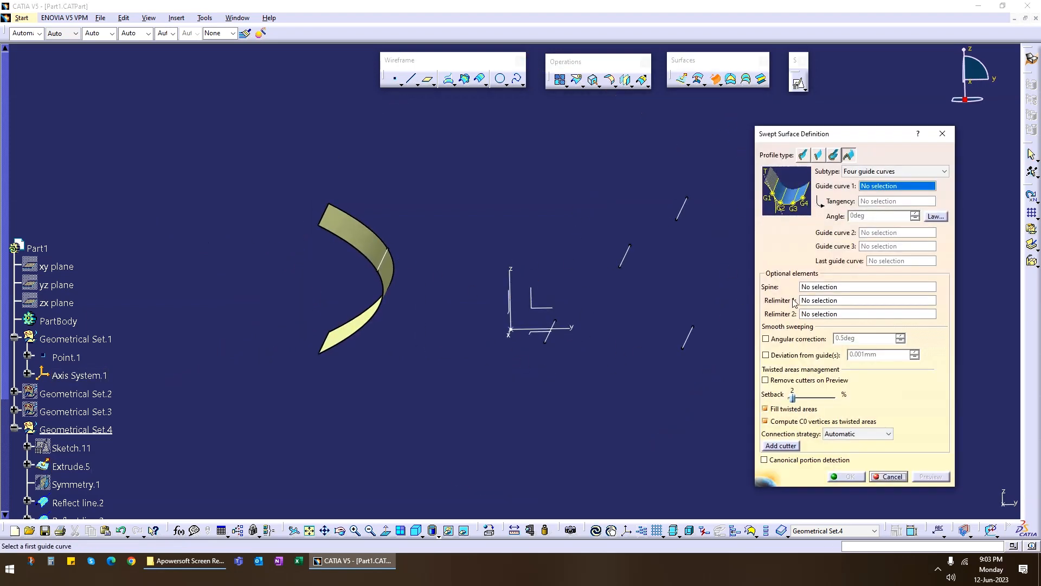
{"action": "left_click", "coordinate": [395, 260]}
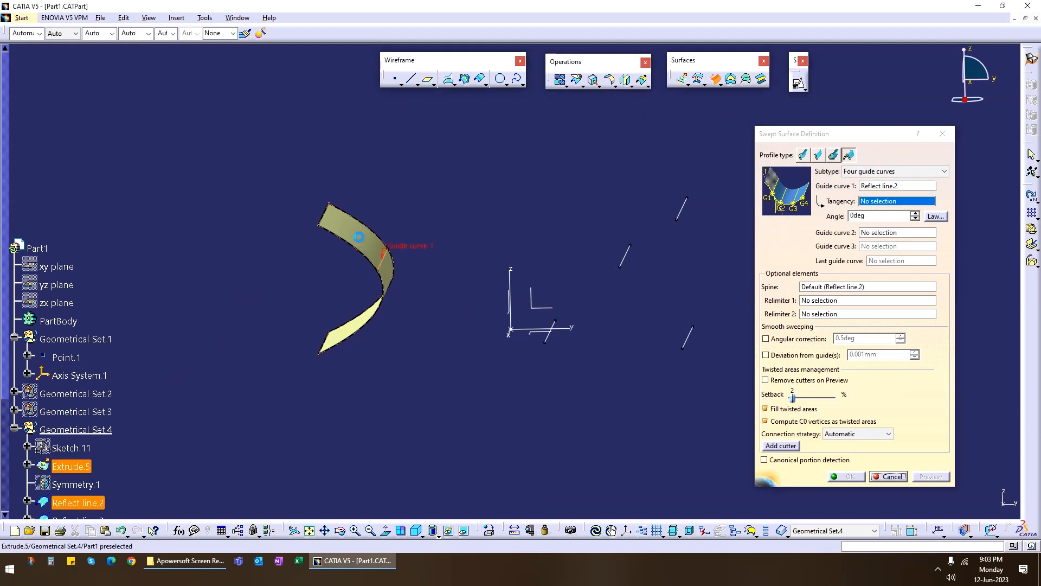
{"action": "left_click", "coordinate": [387, 274]}
{"action": "left_click", "coordinate": [550, 338]}
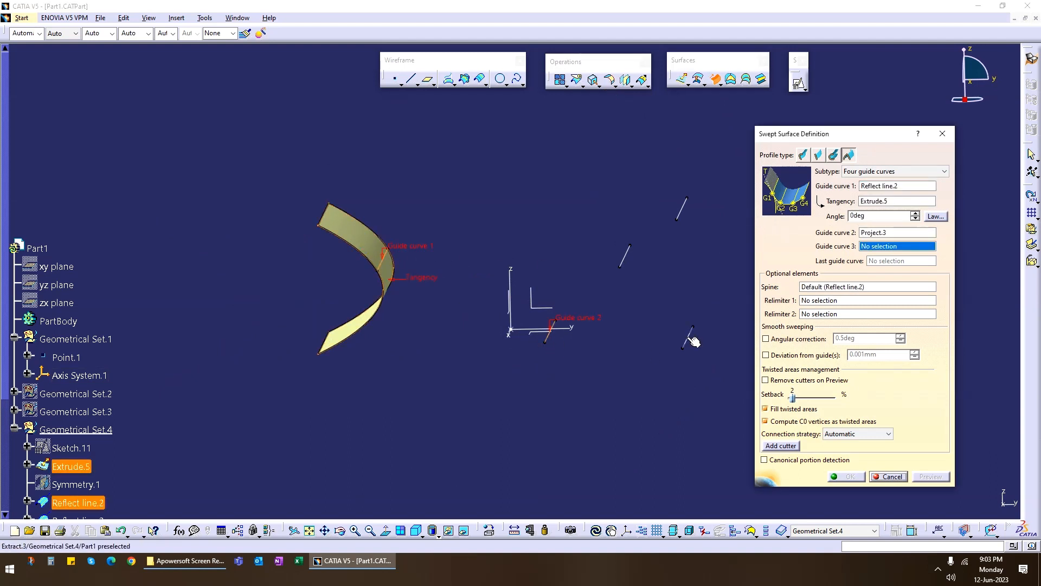
{"action": "left_click", "coordinate": [689, 338]}
{"action": "left_click", "coordinate": [688, 211]}
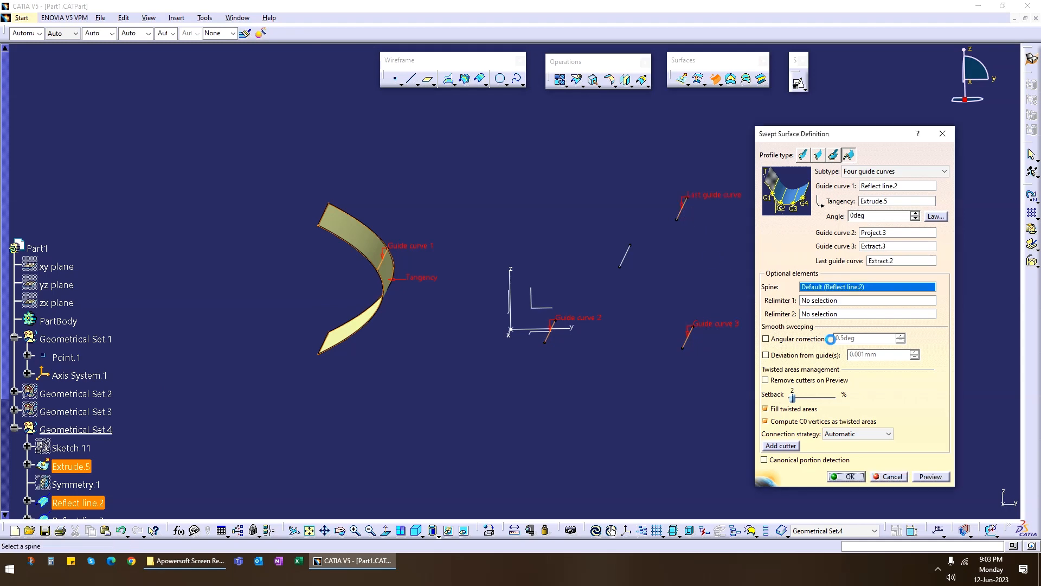
Preview the four-guide conic sweep, inspect its shape and create the surface.
{"action": "left_click", "coordinate": [931, 477]}
{"action": "middle_click_drag", "start_coordinate": [624, 413], "coordinate": [499, 354]}
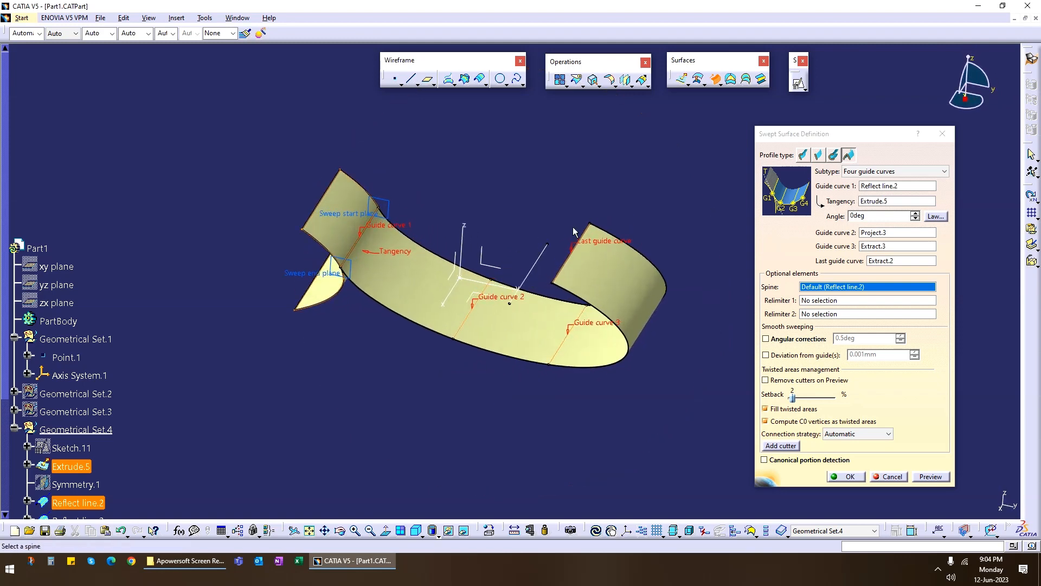
{"action": "middle_click_drag", "start_coordinate": [561, 235], "coordinate": [510, 325]}
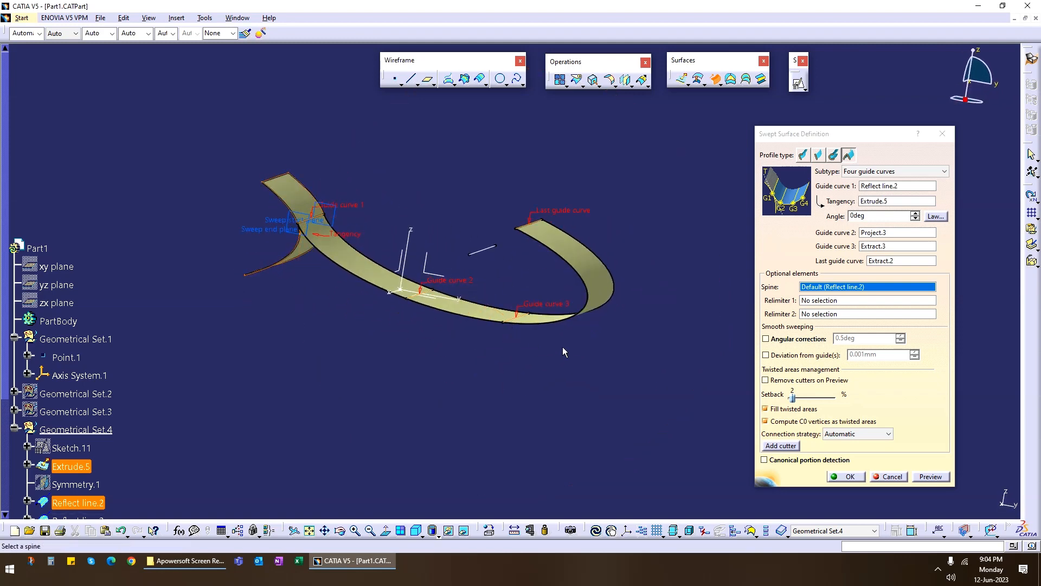
{"action": "left_click", "coordinate": [864, 479]}
Create a midpoint with ratio 0.5 between an end of the unused reflect line and an end of the lower extracted edge.
{"action": "middle_click_drag", "start_coordinate": [468, 247], "coordinate": [553, 162]}
{"action": "left_click", "coordinate": [395, 79]}
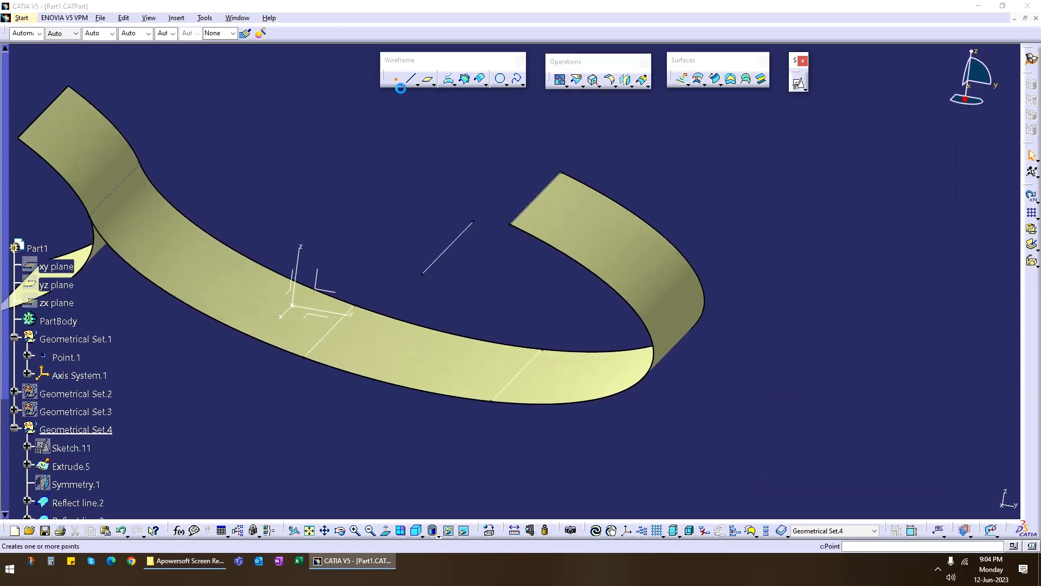
{"action": "left_click", "coordinate": [874, 239]}
{"action": "left_click", "coordinate": [843, 295]}
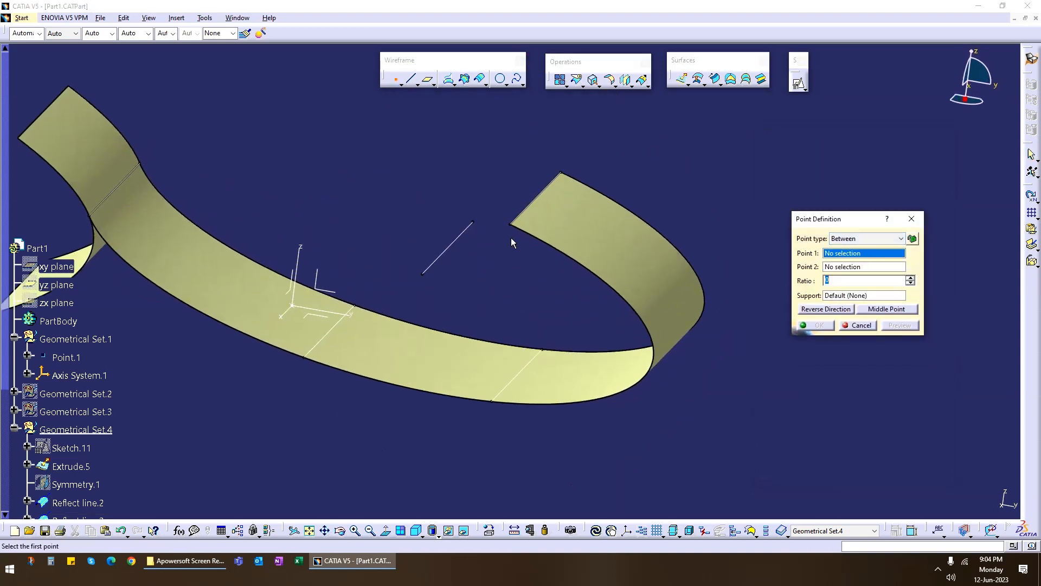
{"action": "left_click", "coordinate": [474, 222]}
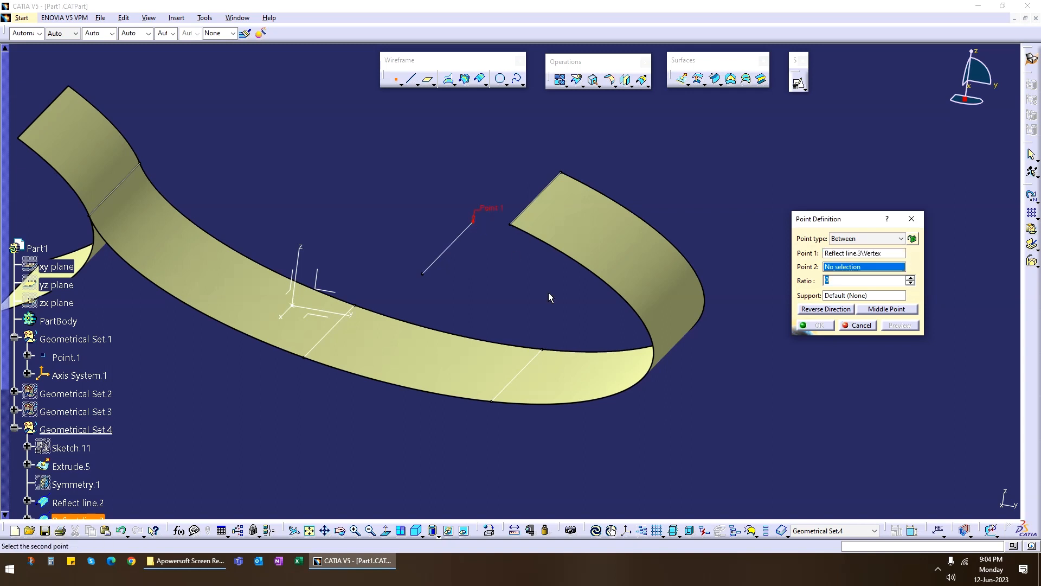
{"action": "left_click", "coordinate": [547, 352]}
{"action": "left_click", "coordinate": [876, 311]}
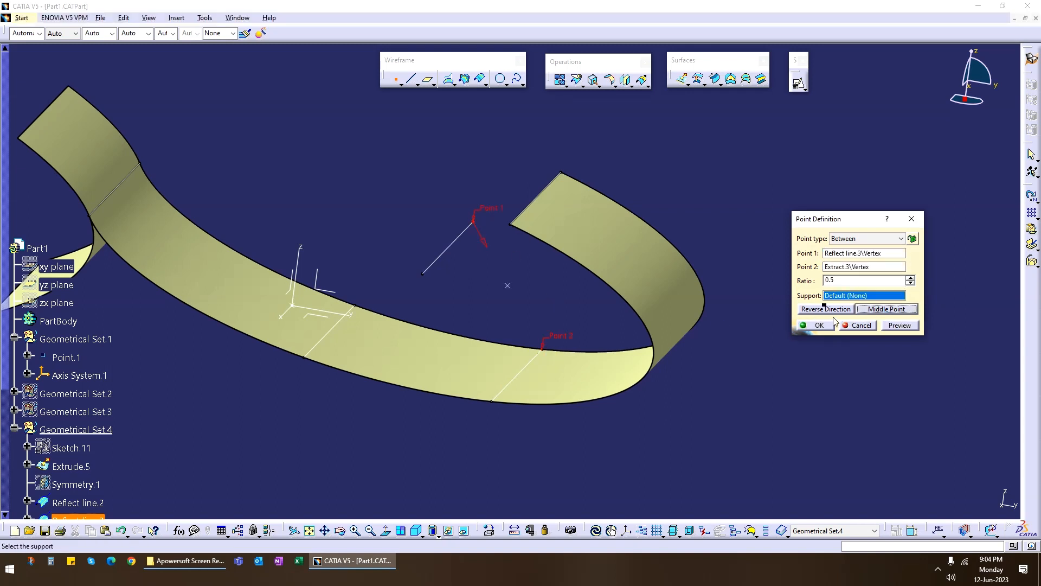
{"action": "left_click", "coordinate": [819, 325]}
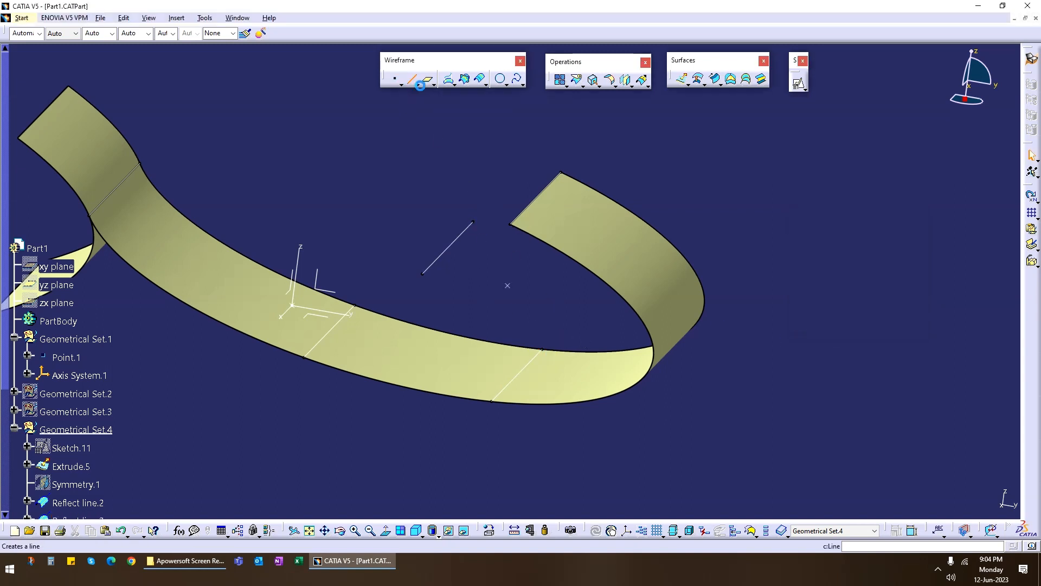
Draw a point-direction line through the midpoint along the unused reflect line, with start -968 mm and end 230 mm.
{"action": "left_click", "coordinate": [508, 286]}
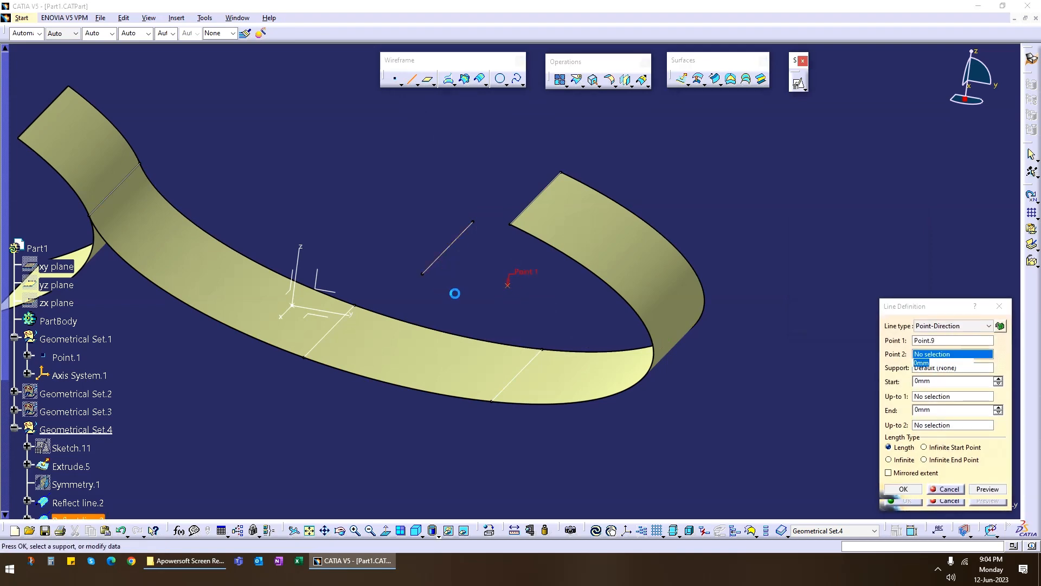
{"action": "middle_click", "coordinate": [466, 316]}
{"action": "middle_click_drag", "start_coordinate": [467, 316], "coordinate": [420, 324]}
{"action": "middle_click_drag", "start_coordinate": [679, 344], "coordinate": [449, 384]}
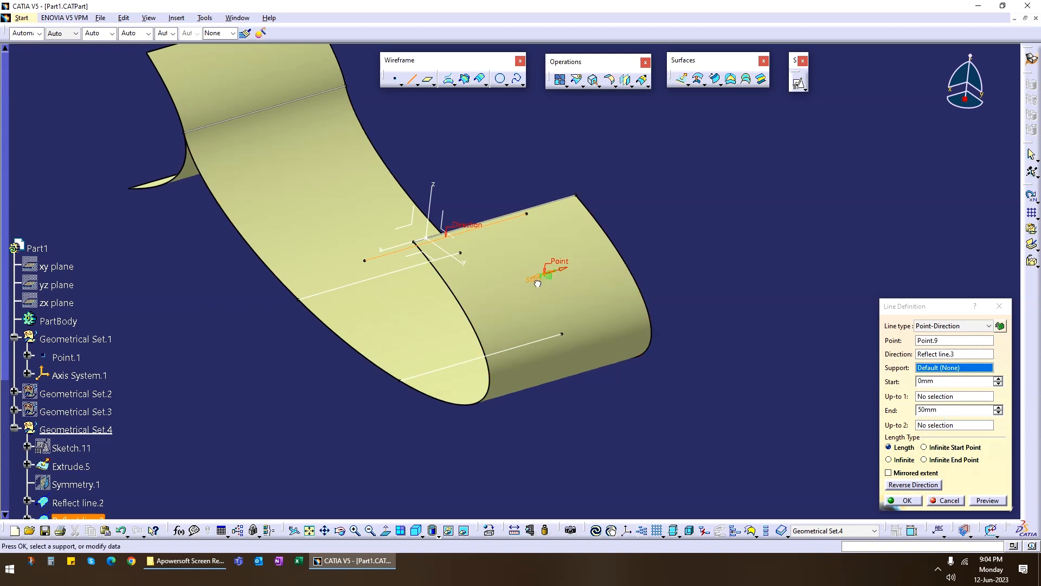
{"action": "left_click_drag", "start_coordinate": [540, 279], "coordinate": [326, 320]}
{"action": "left_click_drag", "start_coordinate": [554, 268], "coordinate": [717, 418]}
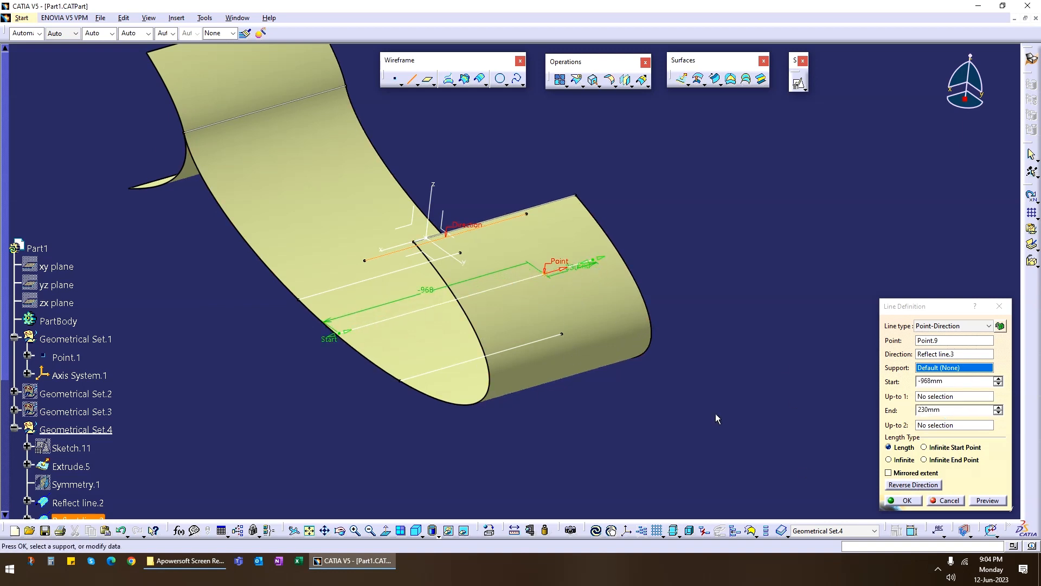
{"action": "left_click", "coordinate": [915, 506]}
Replace the lower extracted edge with the new line as a guide of the four-guide sweep and inspect the updated surface.
{"action": "middle_click_drag", "start_coordinate": [830, 278], "coordinate": [480, 329]}
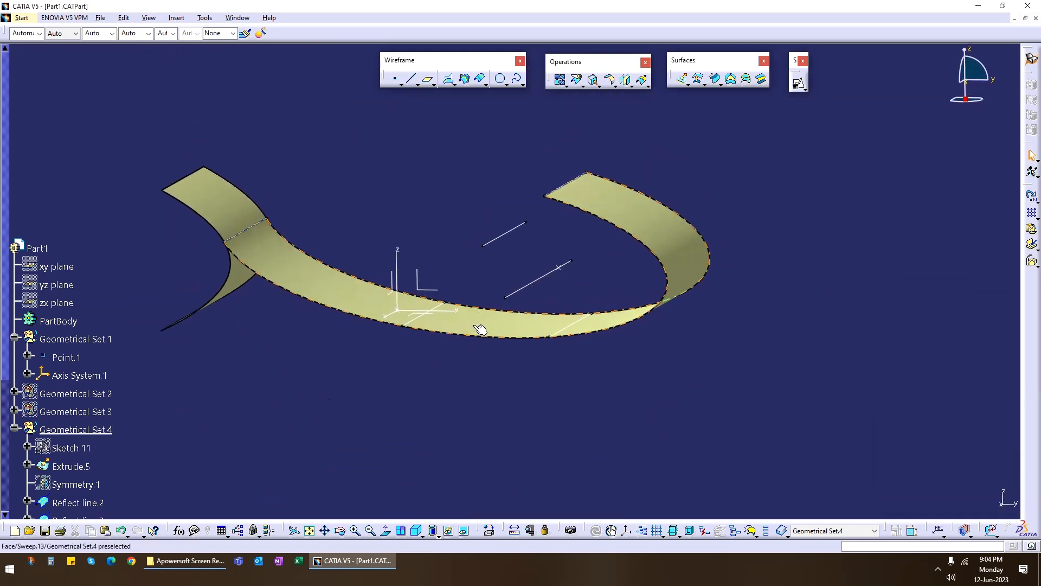
{"action": "right_click", "coordinate": [569, 325]}
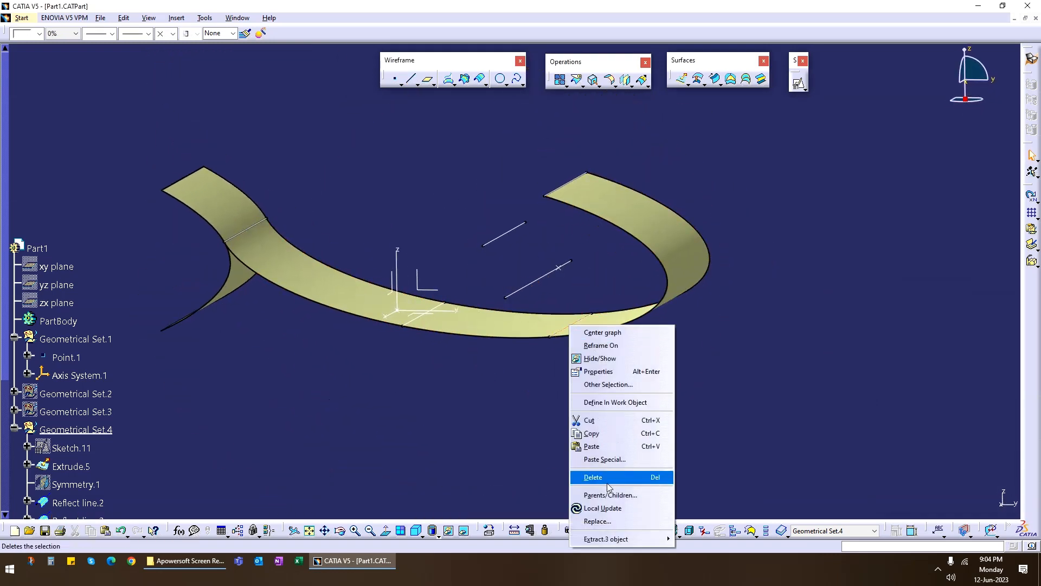
{"action": "left_click", "coordinate": [611, 521]}
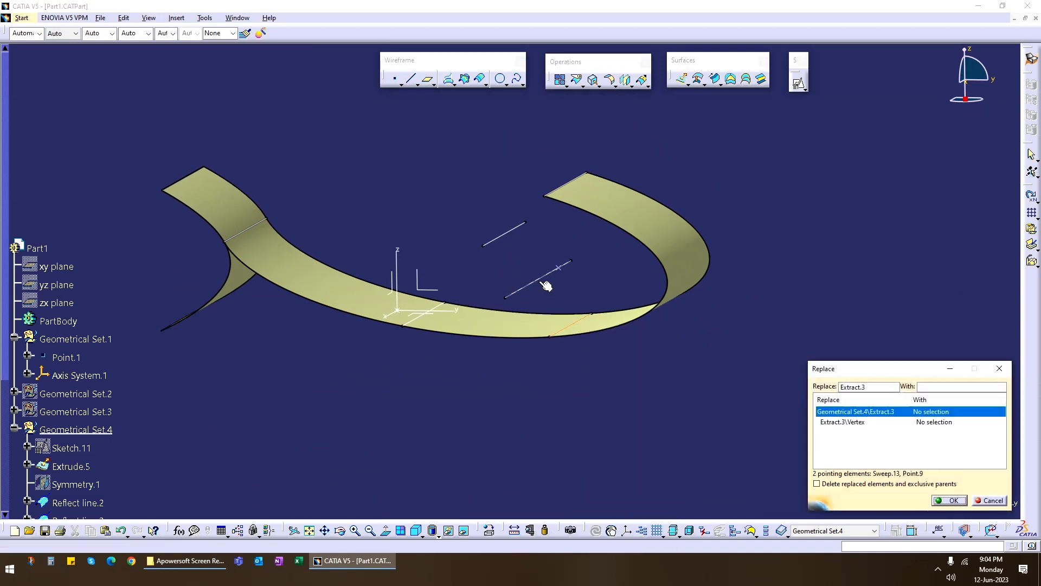
{"action": "left_click", "coordinate": [546, 286]}
{"action": "left_click", "coordinate": [950, 500]}
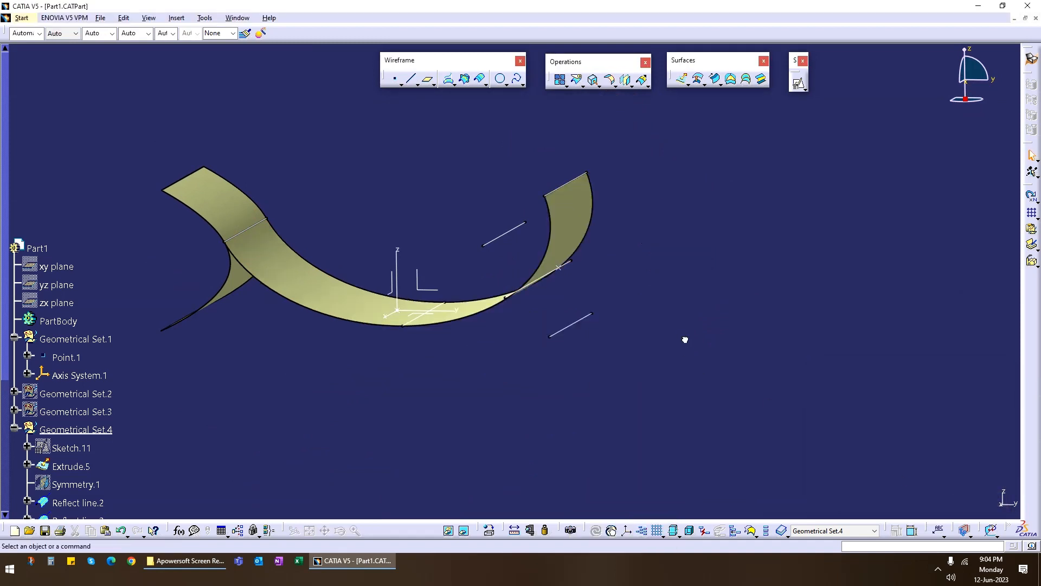
{"action": "middle_click_drag", "start_coordinate": [426, 320], "coordinate": [652, 309]}
{"action": "middle_click_drag", "start_coordinate": [541, 347], "coordinate": [549, 269]}
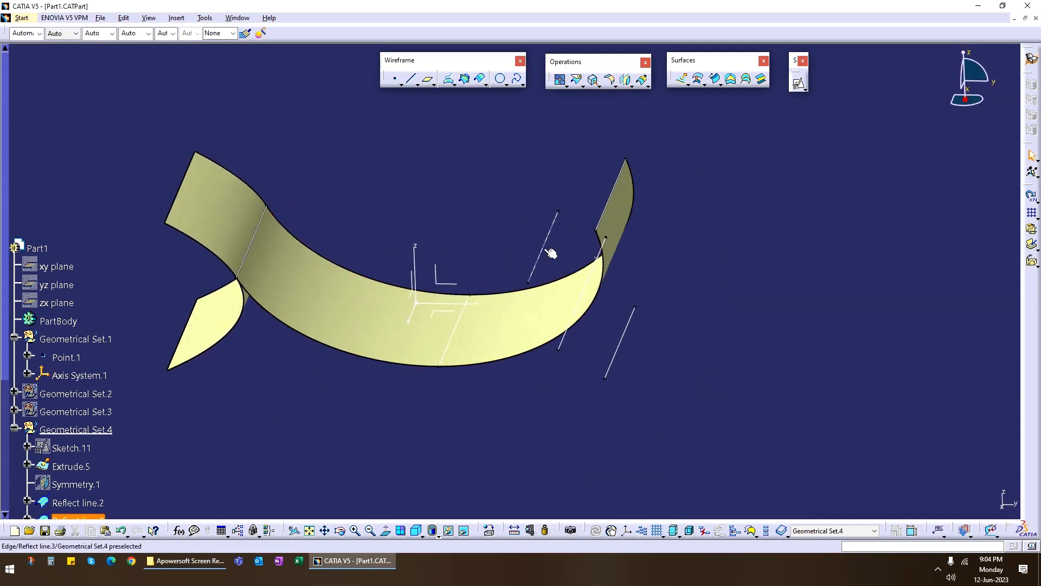
{"action": "middle_click_drag", "start_coordinate": [542, 305], "coordinate": [341, 313]}
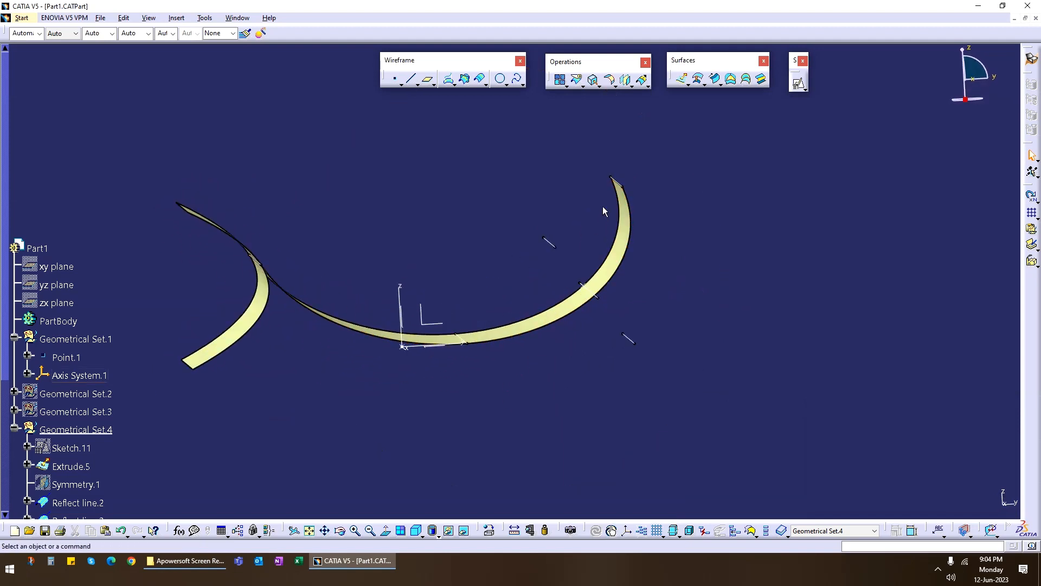
{"action": "middle_click_drag", "start_coordinate": [481, 304], "coordinate": [457, 366]}
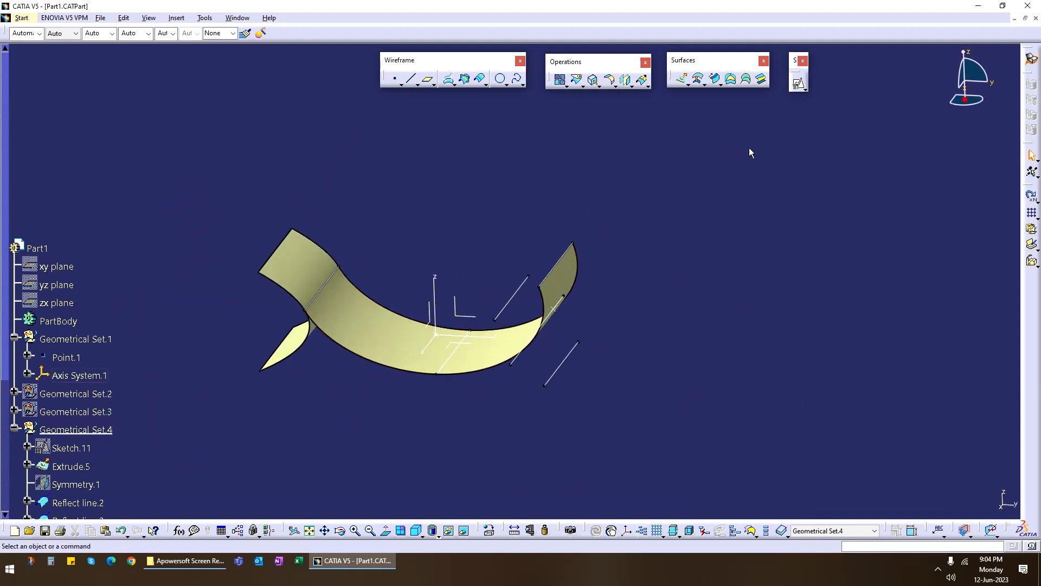
Set the conic swept surface subtype to Five guide curves and leave the definition without selecting guides.
{"action": "left_click", "coordinate": [716, 79]}
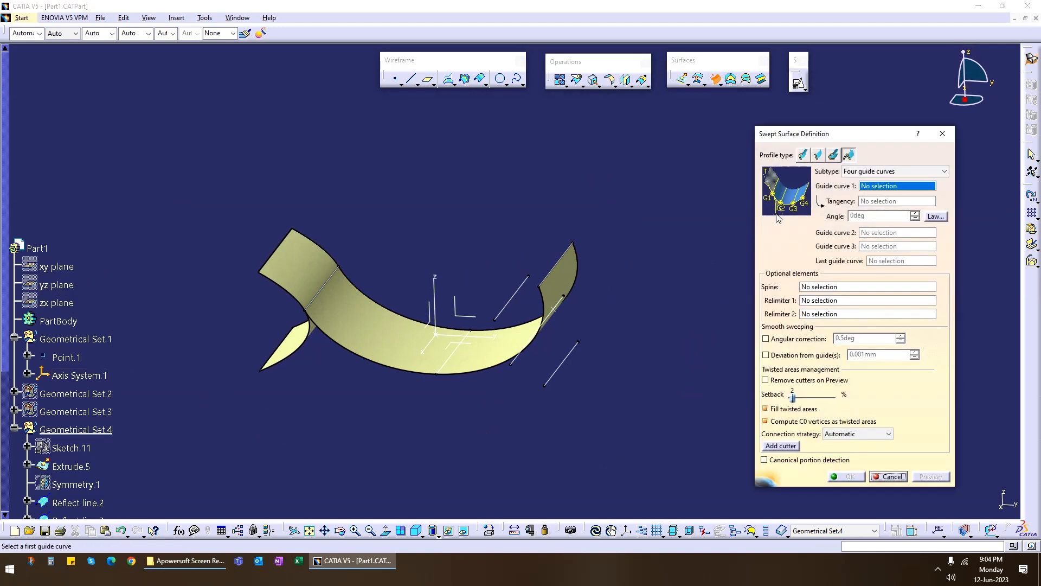
{"action": "left_click", "coordinate": [862, 171]}
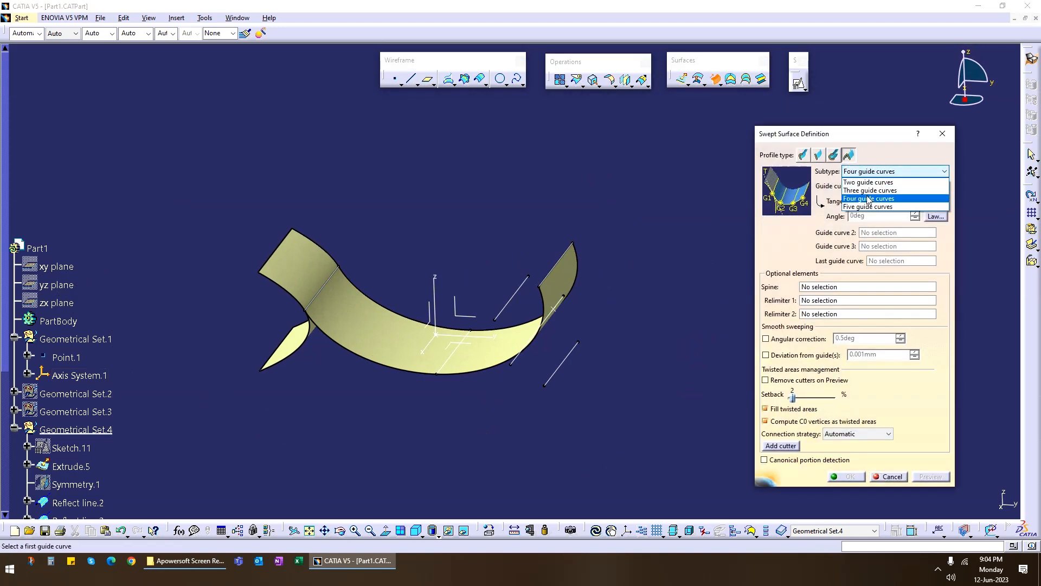
{"action": "left_click", "coordinate": [872, 211]}
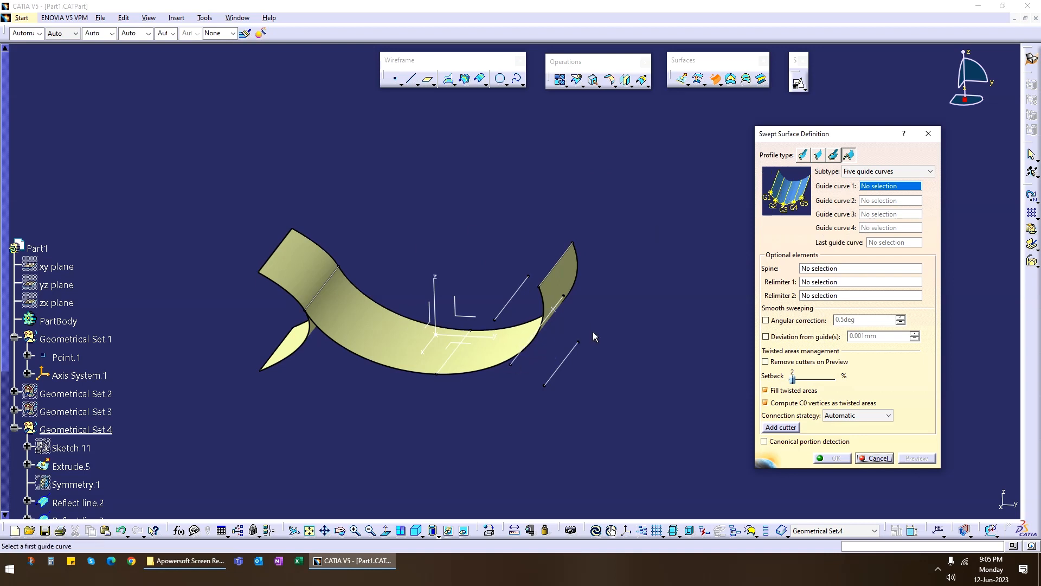
{"action": "middle_click_drag", "start_coordinate": [594, 332], "coordinate": [524, 386]}
{"action": "middle_click_drag", "start_coordinate": [490, 324], "coordinate": [443, 325]}
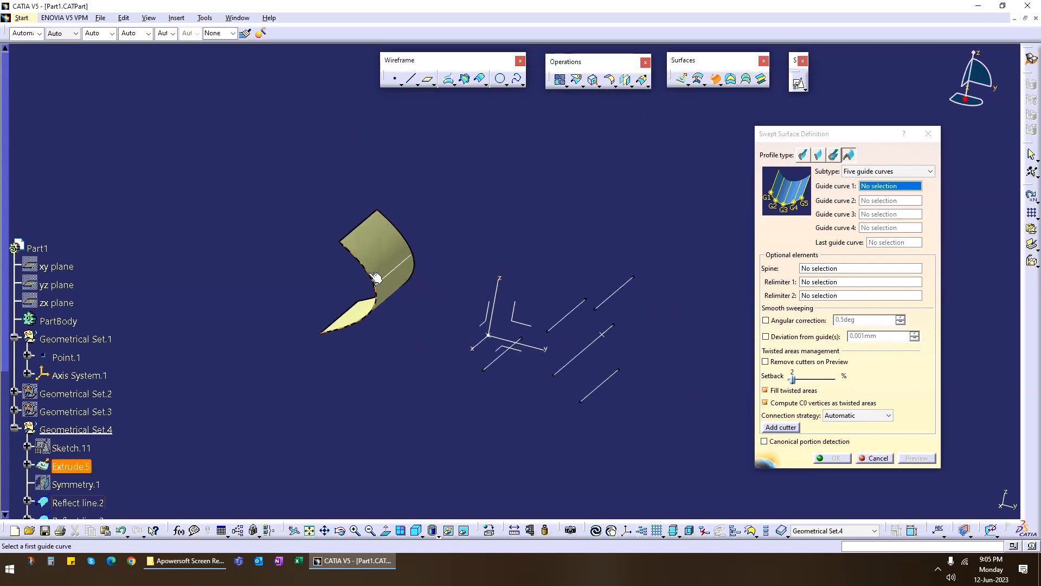
{"action": "left_click", "coordinate": [871, 458]}
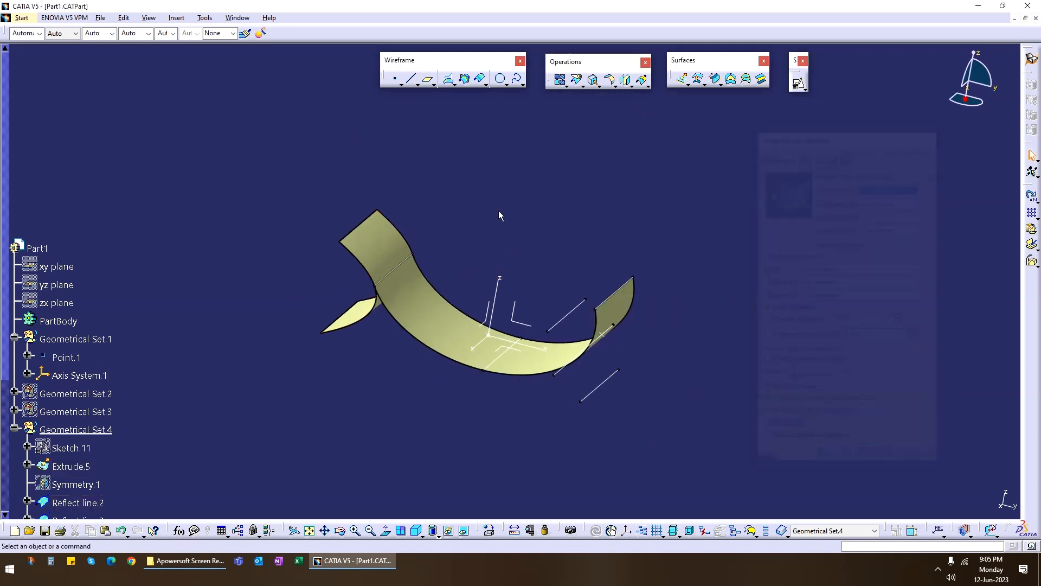
Hide the four-guide conic sweep.
{"action": "right_click", "coordinate": [445, 324]}
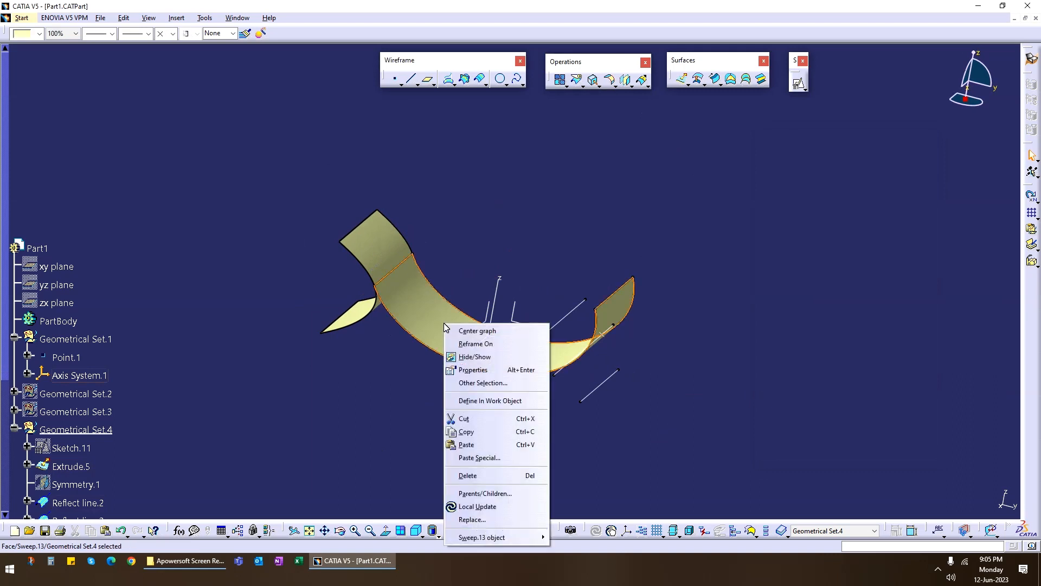
{"action": "key", "text": "h"}
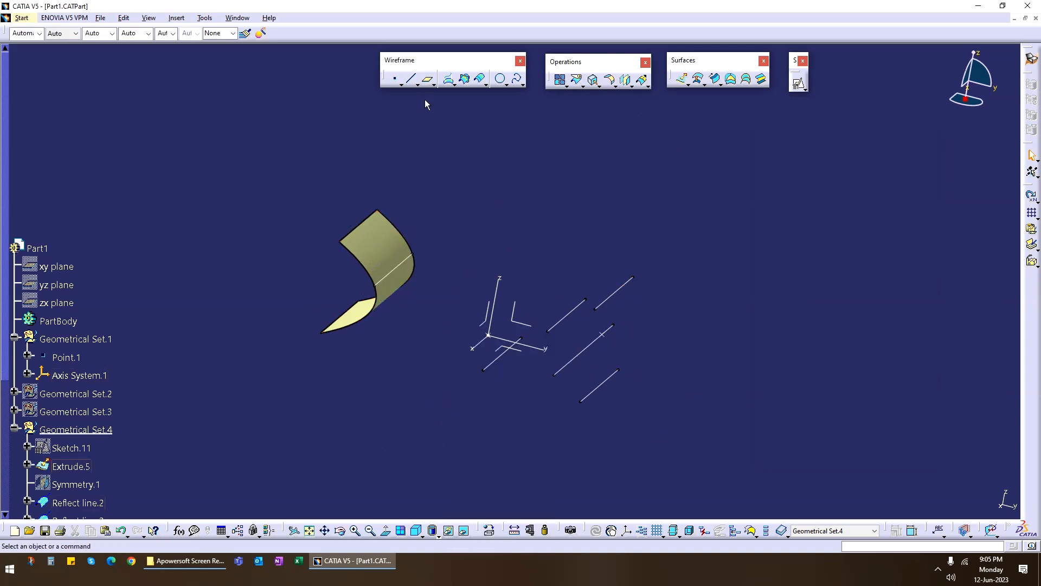
{"action": "left_click", "coordinate": [593, 80]}
{"action": "left_click", "coordinate": [374, 225]}
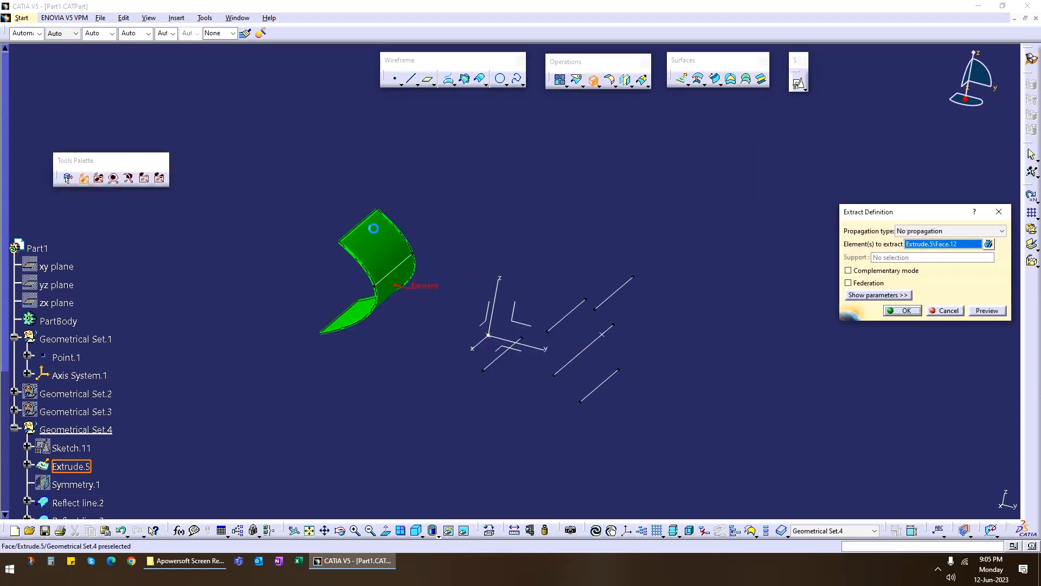
{"action": "left_click", "coordinate": [903, 310]}
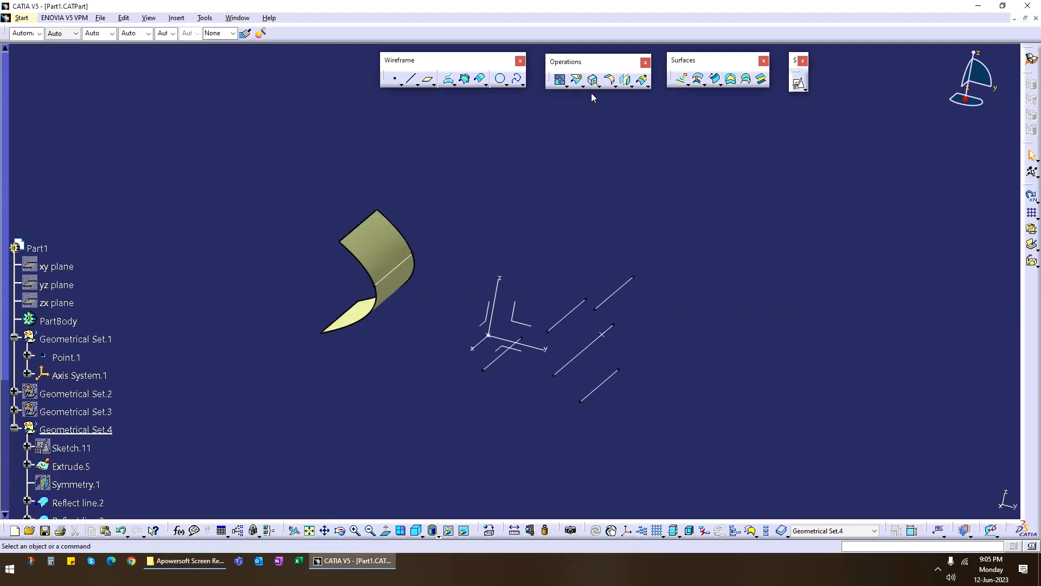
Extract the extrusion's upper straight edge without propagation and hide the extruded surface.
{"action": "left_click", "coordinate": [372, 226]}
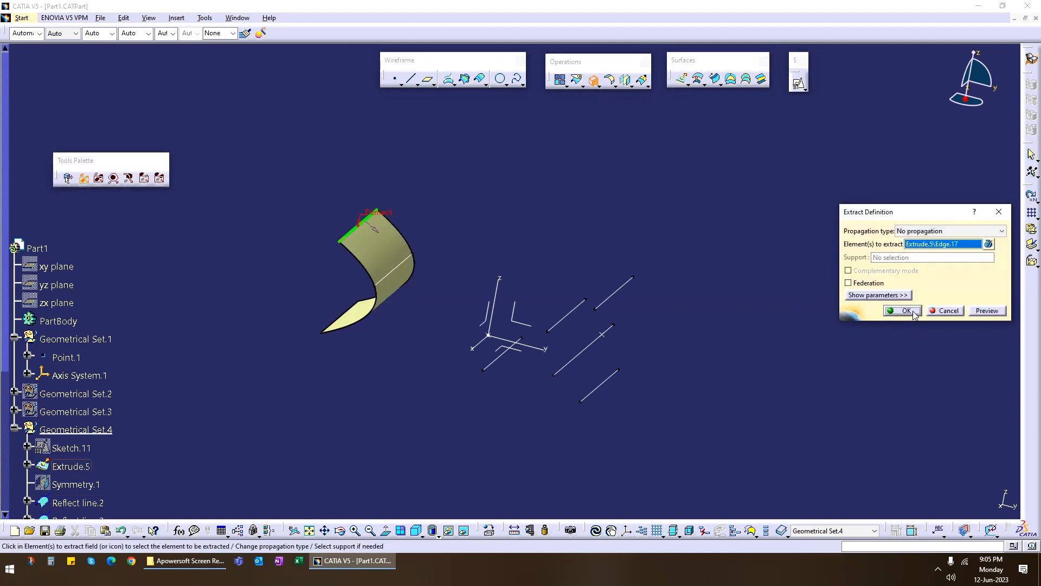
{"action": "left_click", "coordinate": [903, 310]}
{"action": "right_click", "coordinate": [378, 239]}
{"action": "left_click", "coordinate": [402, 267]}
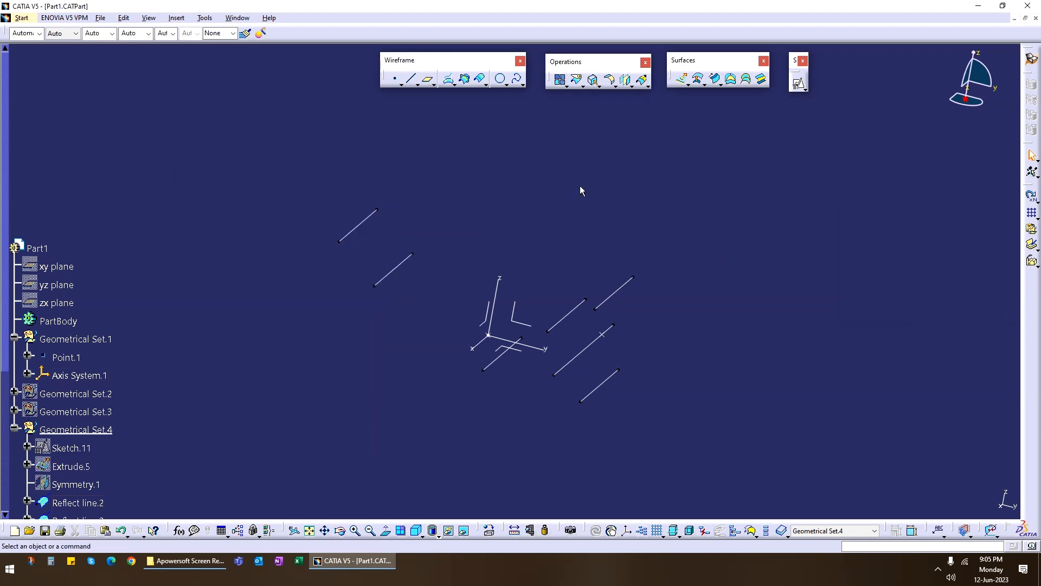
Define a five-guide conic sweep through the extrusion's extracted edge, its reflect line, the projected curve, the new line and the far upper extracted edge.
{"action": "left_click", "coordinate": [716, 79]}
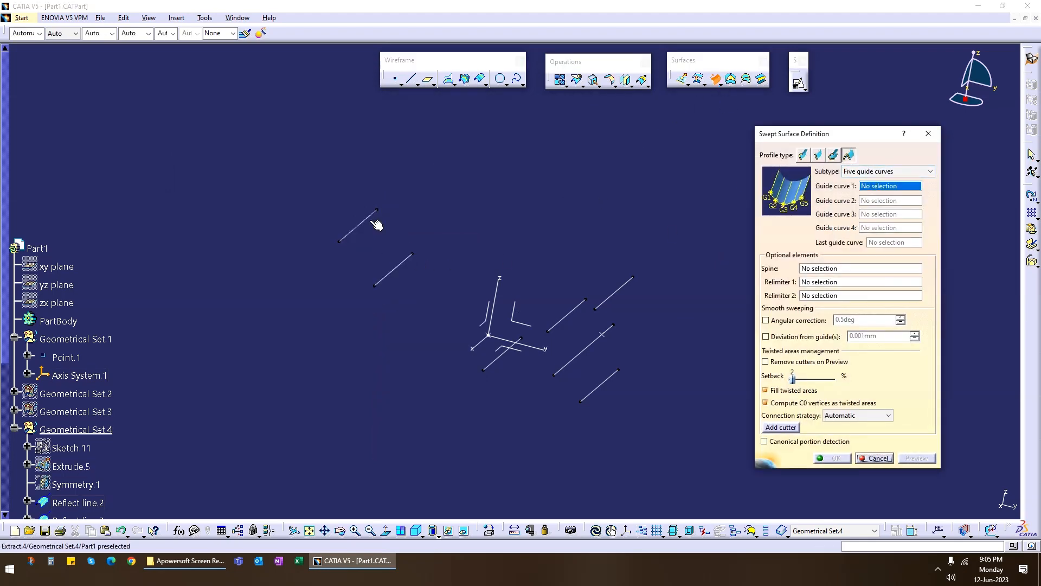
{"action": "left_click", "coordinate": [365, 220]}
{"action": "left_click", "coordinate": [393, 269]}
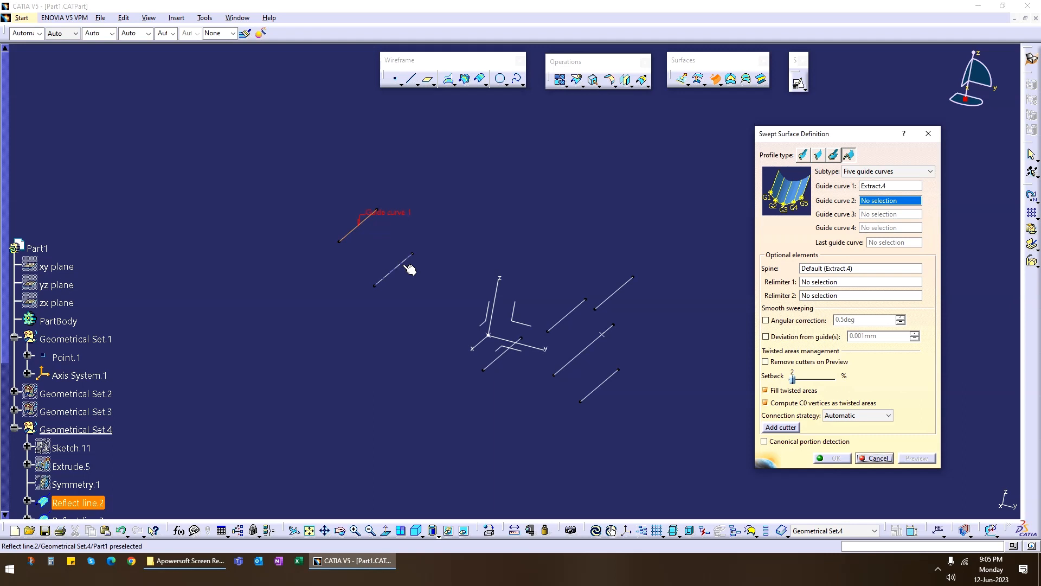
{"action": "left_click", "coordinate": [504, 354]}
{"action": "middle_click_drag", "start_coordinate": [500, 397], "coordinate": [513, 358]}
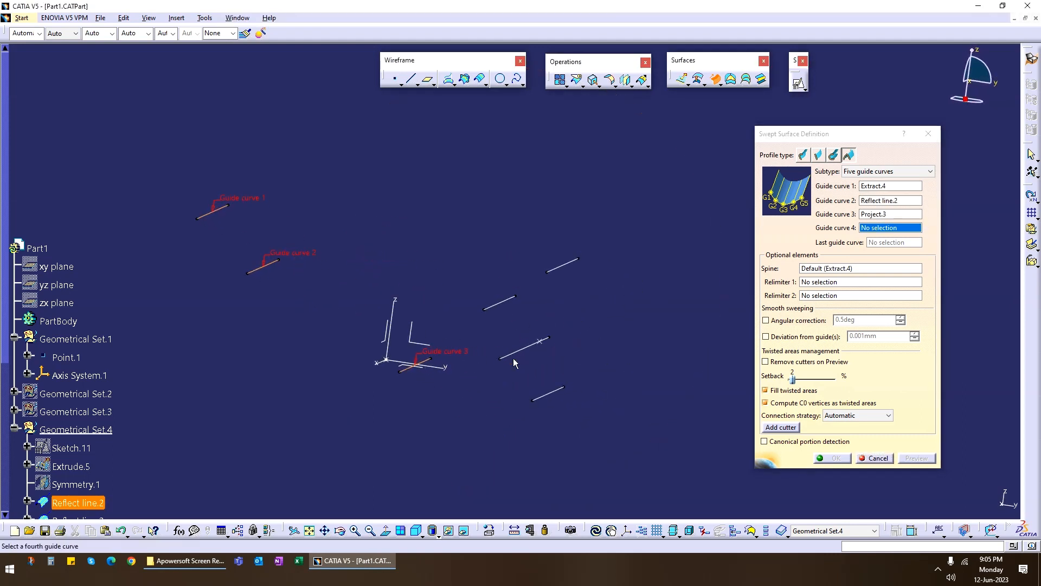
{"action": "left_click", "coordinate": [537, 342]}
{"action": "left_click", "coordinate": [562, 266]}
Preview the five-guide conic sweep, inspect its shape and create the surface.
{"action": "left_click", "coordinate": [916, 458]}
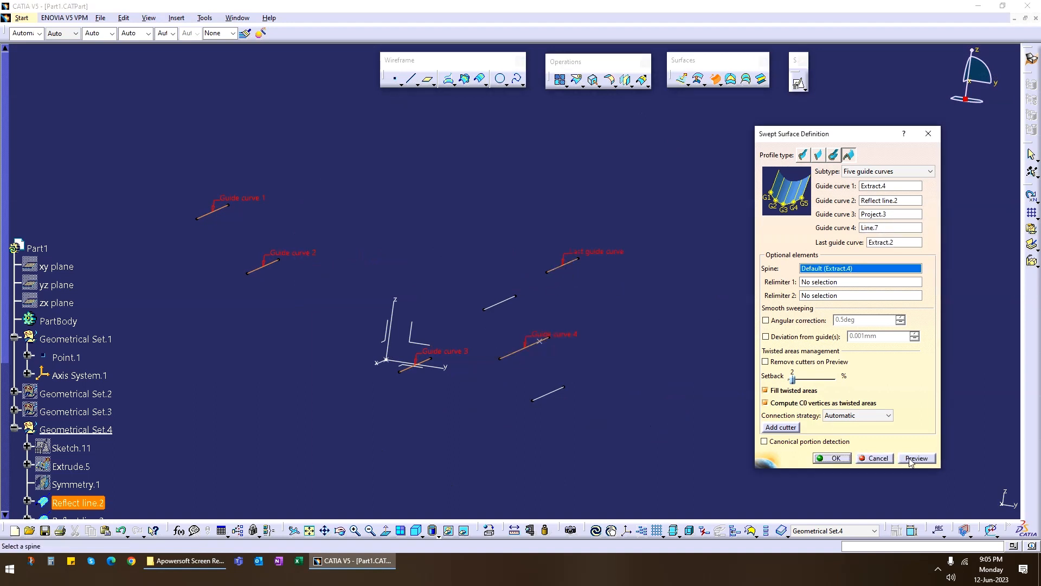
{"action": "middle_click_drag", "start_coordinate": [355, 384], "coordinate": [506, 392]}
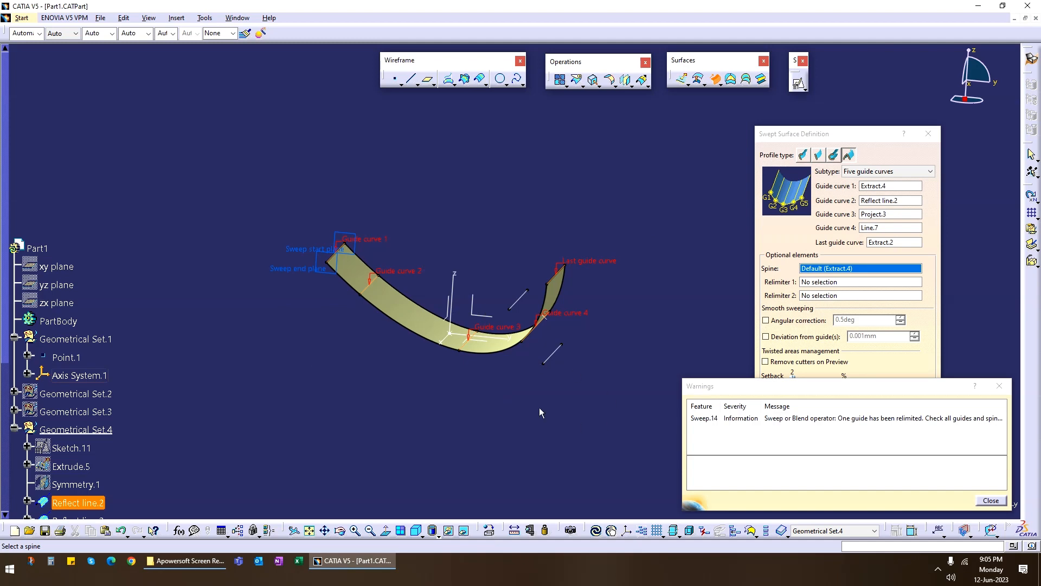
{"action": "left_click_drag", "start_coordinate": [1011, 504], "coordinate": [1022, 504]}
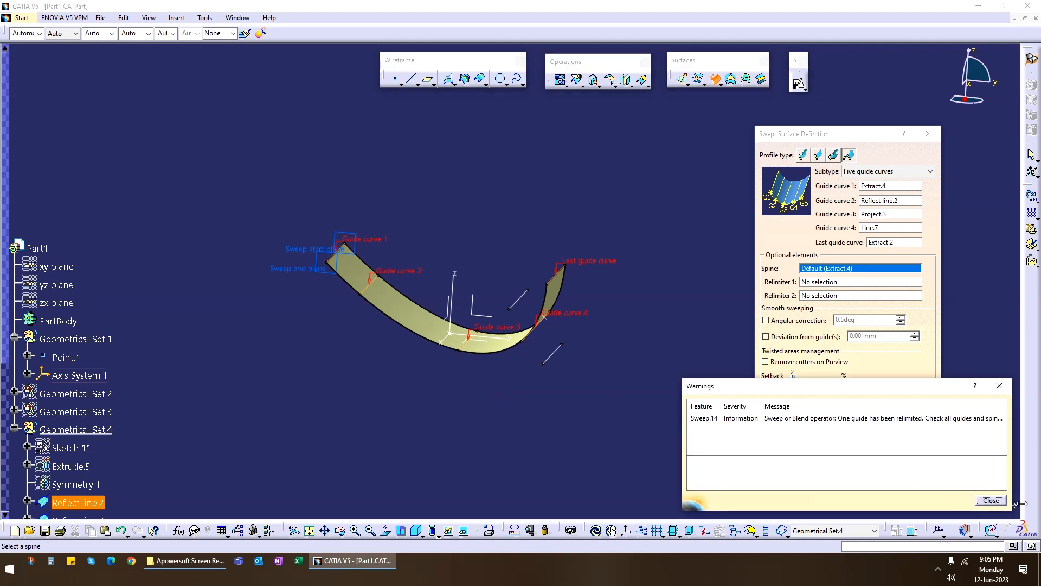
{"action": "left_click", "coordinate": [991, 500]}
{"action": "middle_click_drag", "start_coordinate": [439, 390], "coordinate": [438, 416]}
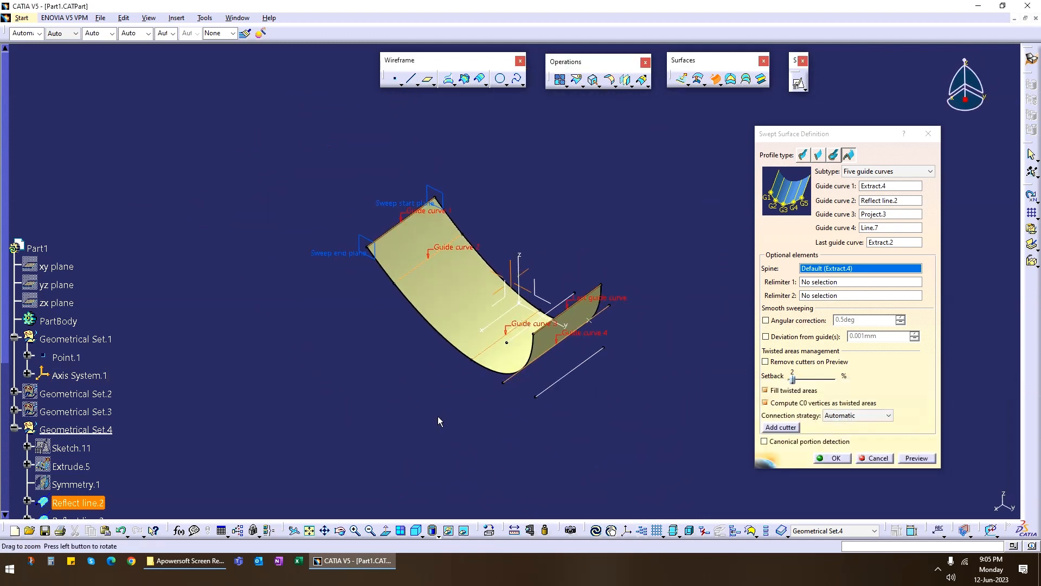
{"action": "middle_click_drag", "start_coordinate": [417, 365], "coordinate": [518, 314]}
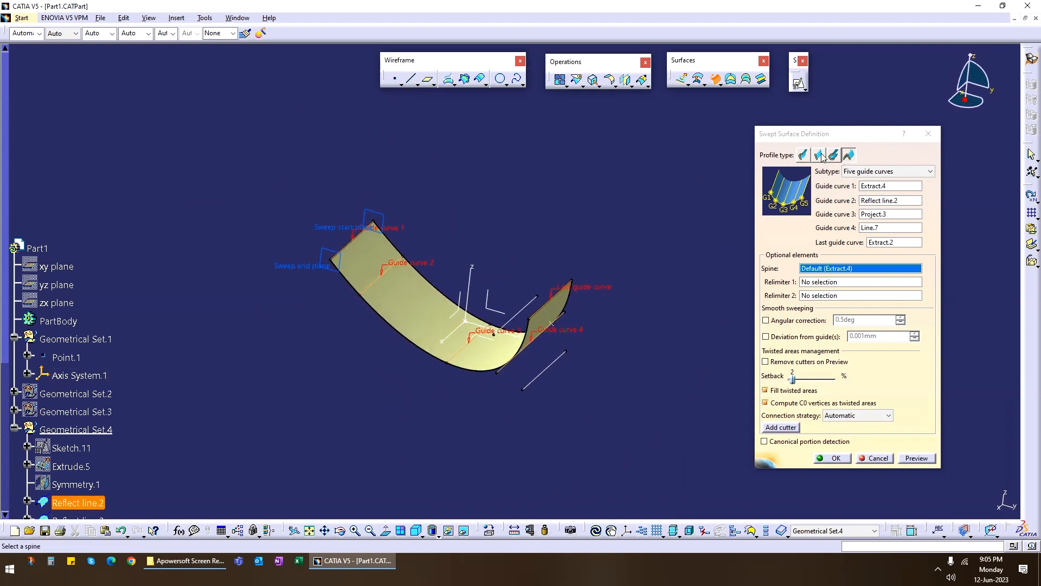
Review the explicit, line, circle and conic sweep profile types, including the circle subtypes, and inspect the five-guide conic surface from other angles.
{"action": "left_click", "coordinate": [803, 156]}
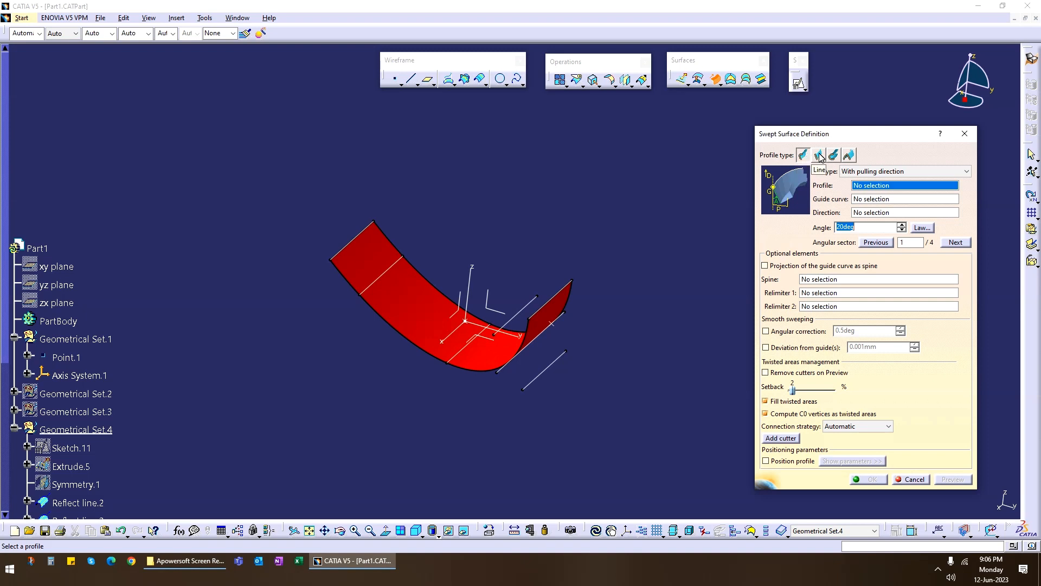
{"action": "left_click", "coordinate": [820, 156]}
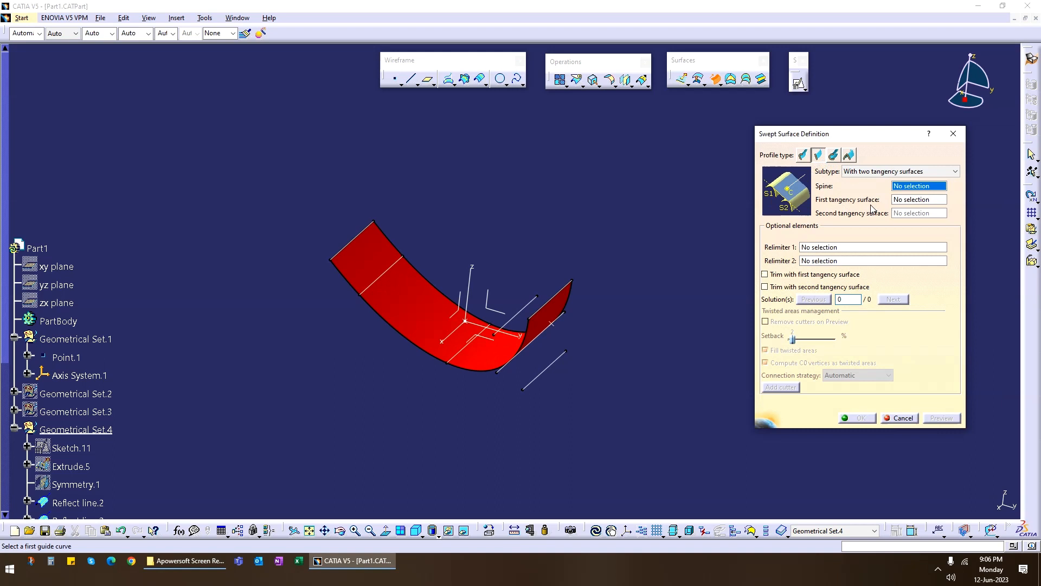
{"action": "left_click", "coordinate": [834, 157]}
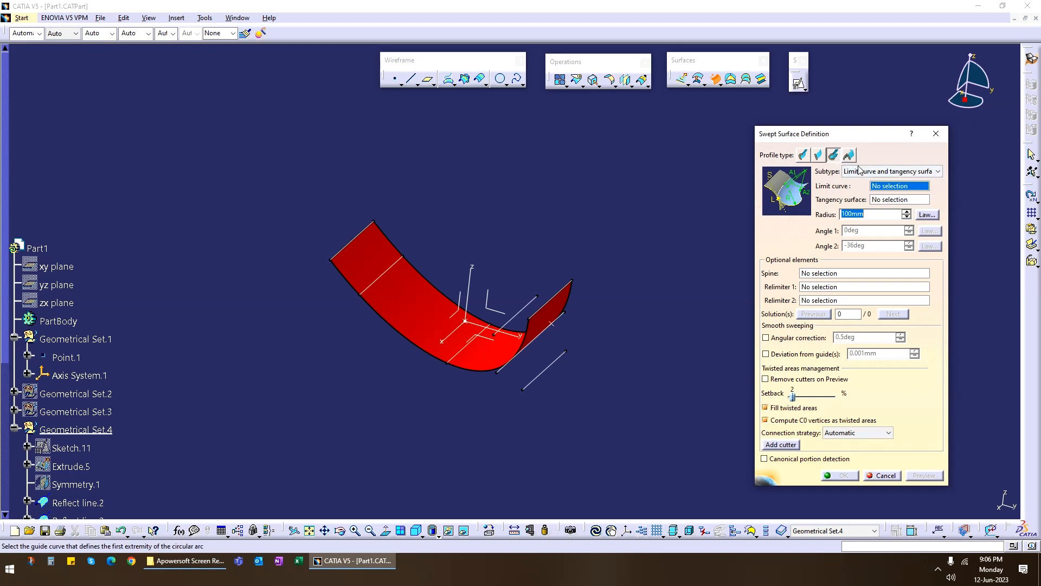
{"action": "left_click", "coordinate": [890, 172]}
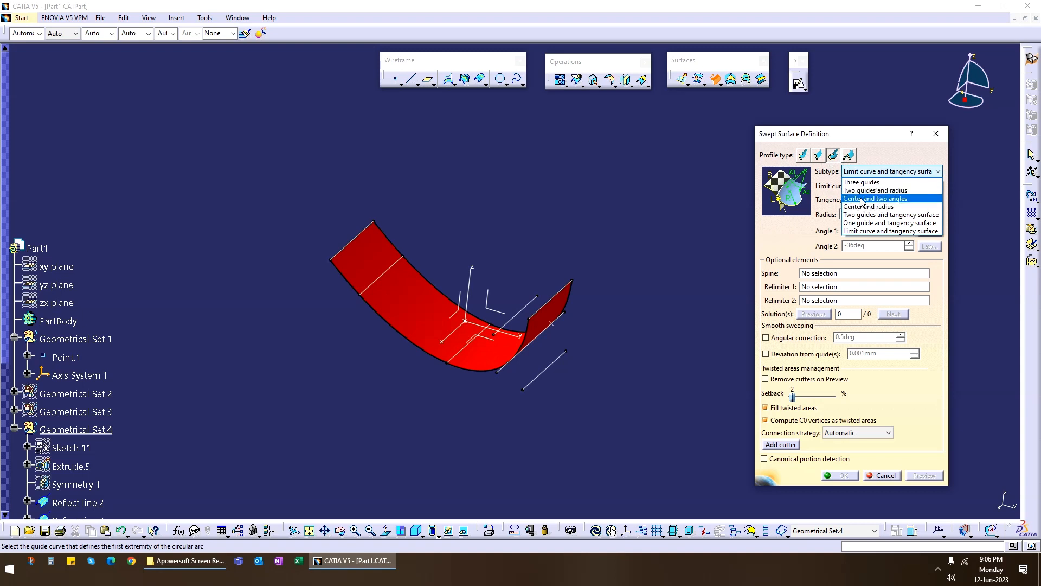
{"action": "left_click", "coordinate": [834, 158]}
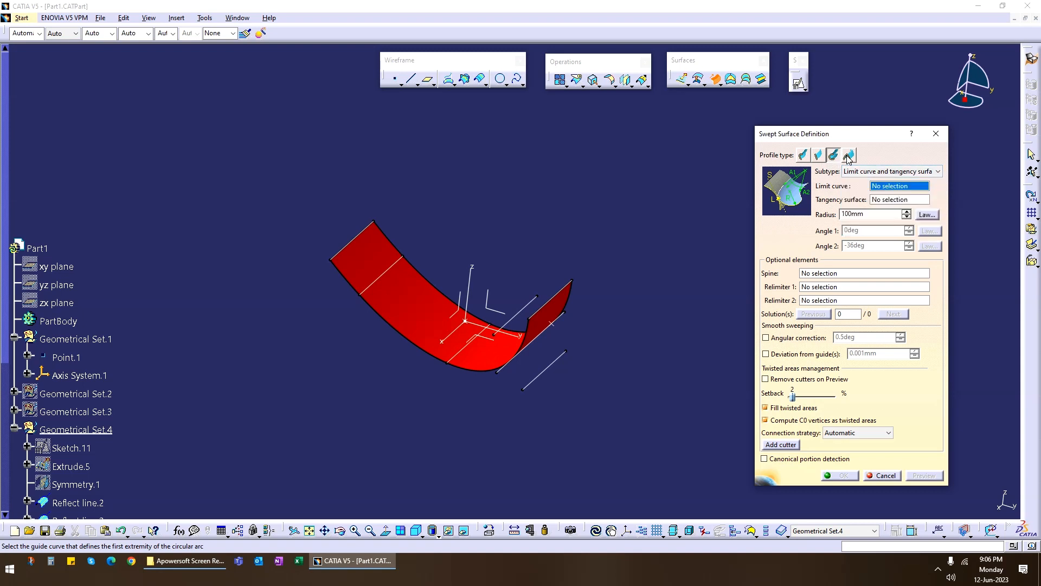
{"action": "left_click", "coordinate": [849, 156]}
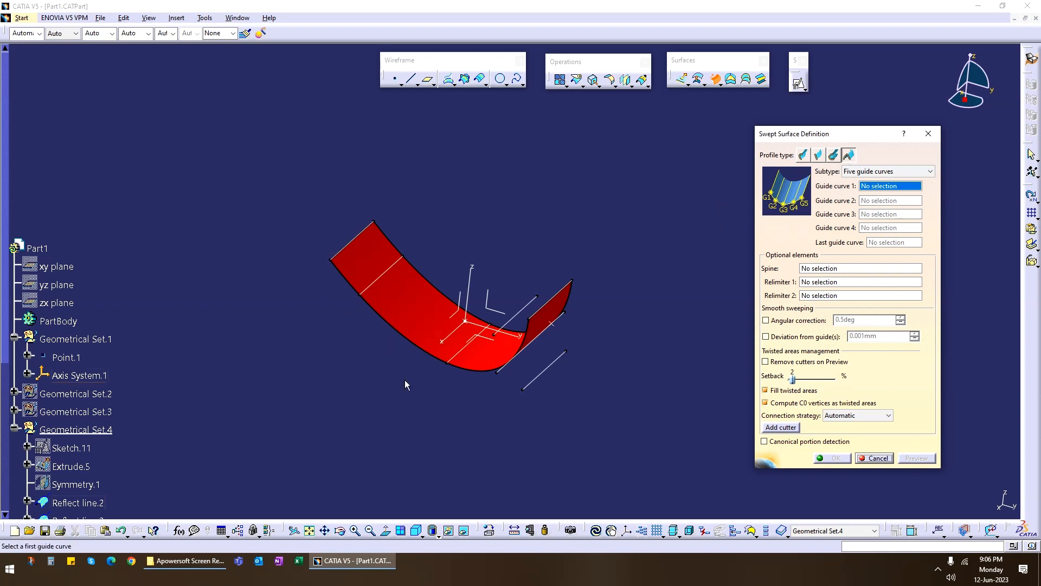
{"action": "middle_click_drag", "start_coordinate": [405, 379], "coordinate": [367, 319]}
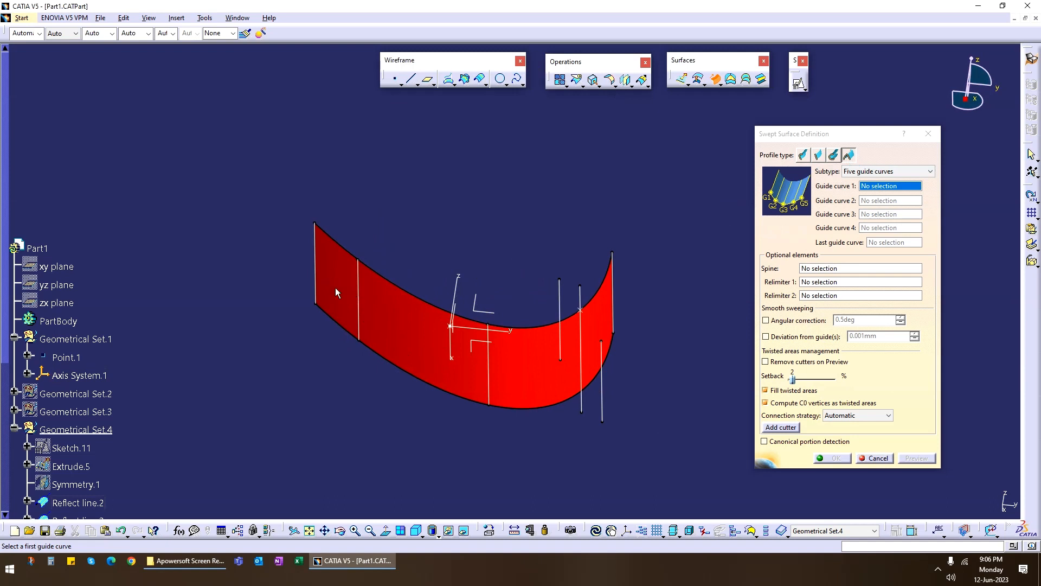
{"action": "middle_click_drag", "start_coordinate": [525, 357], "coordinate": [486, 339]}
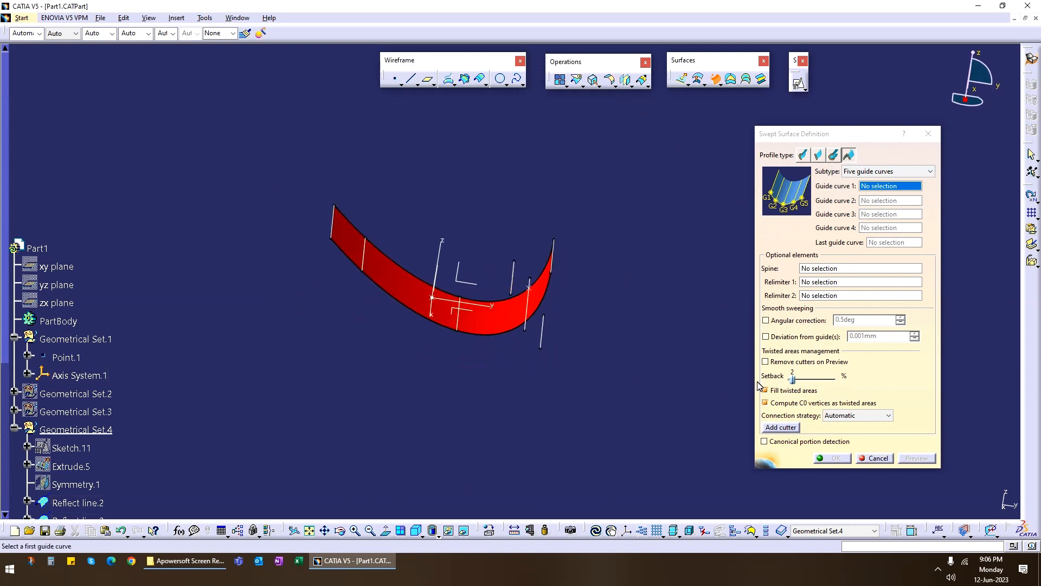